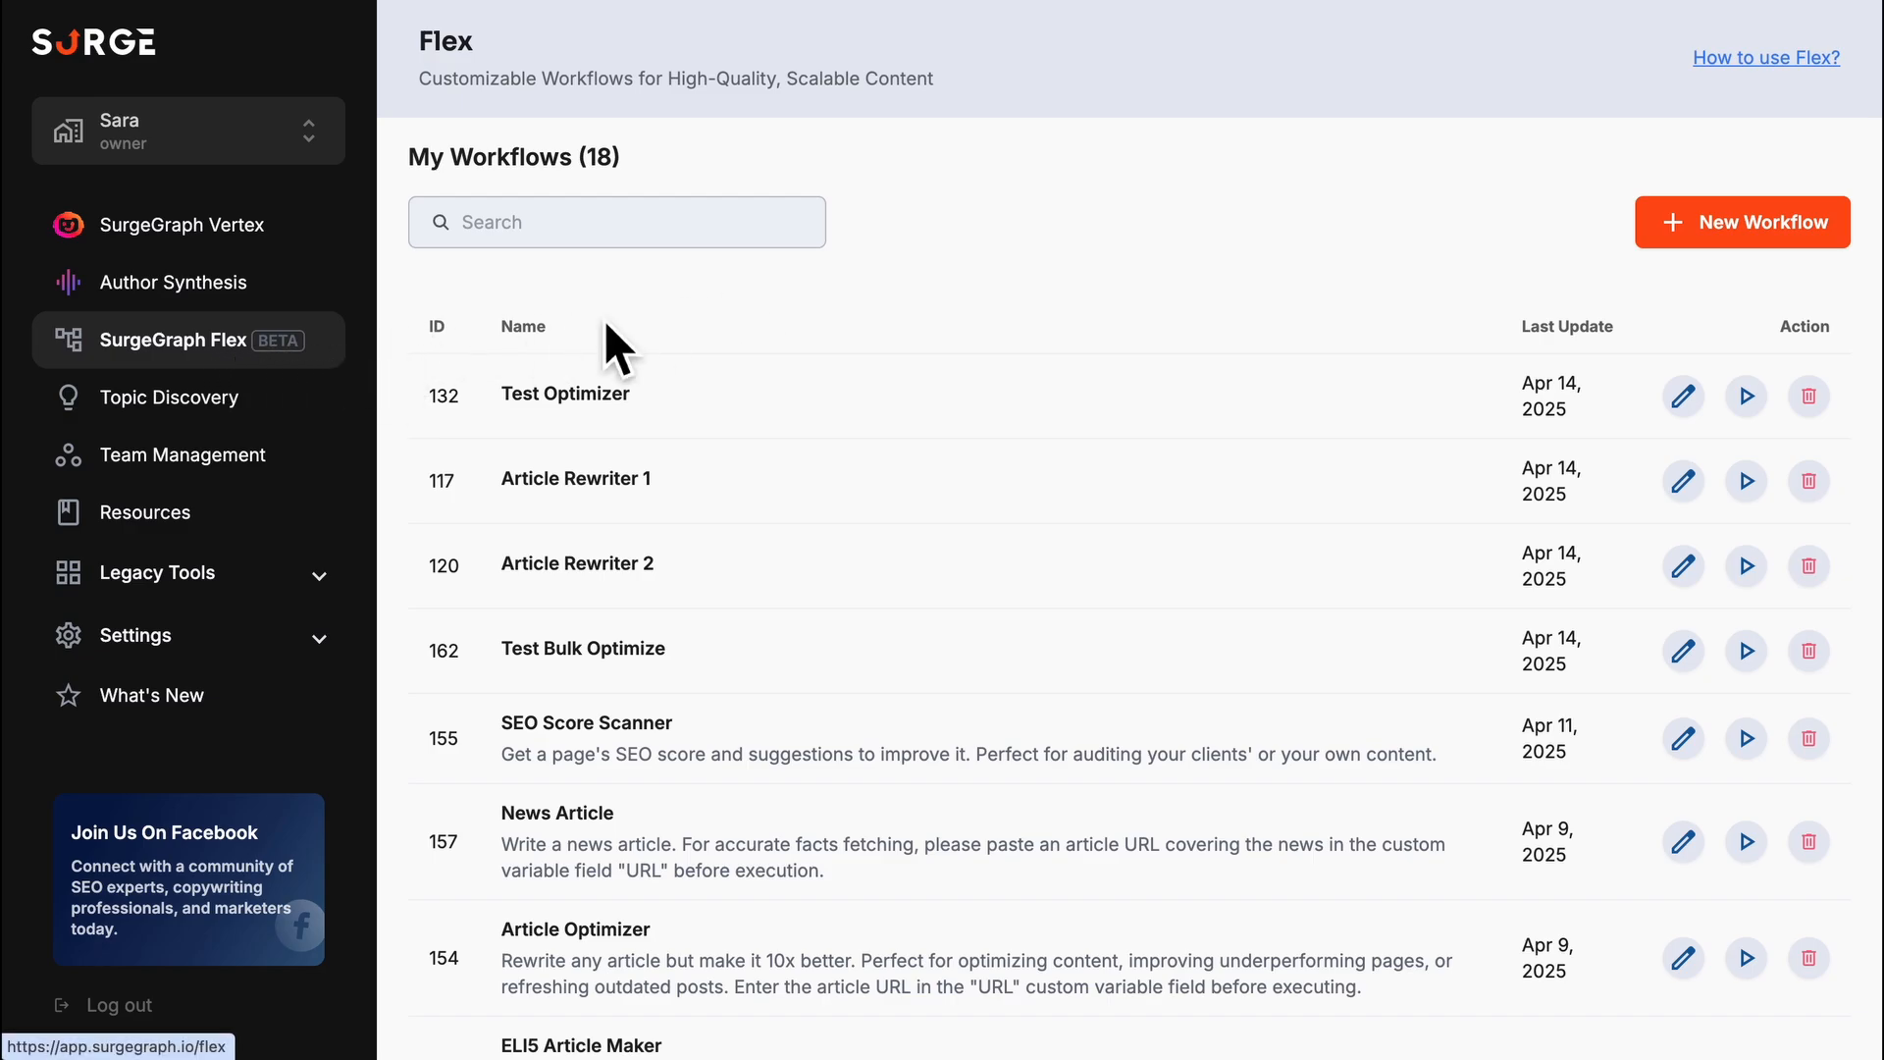
Create a new workflow from the Article Optimizer template and name it "Article Optimizer".
left_click(1717, 243)
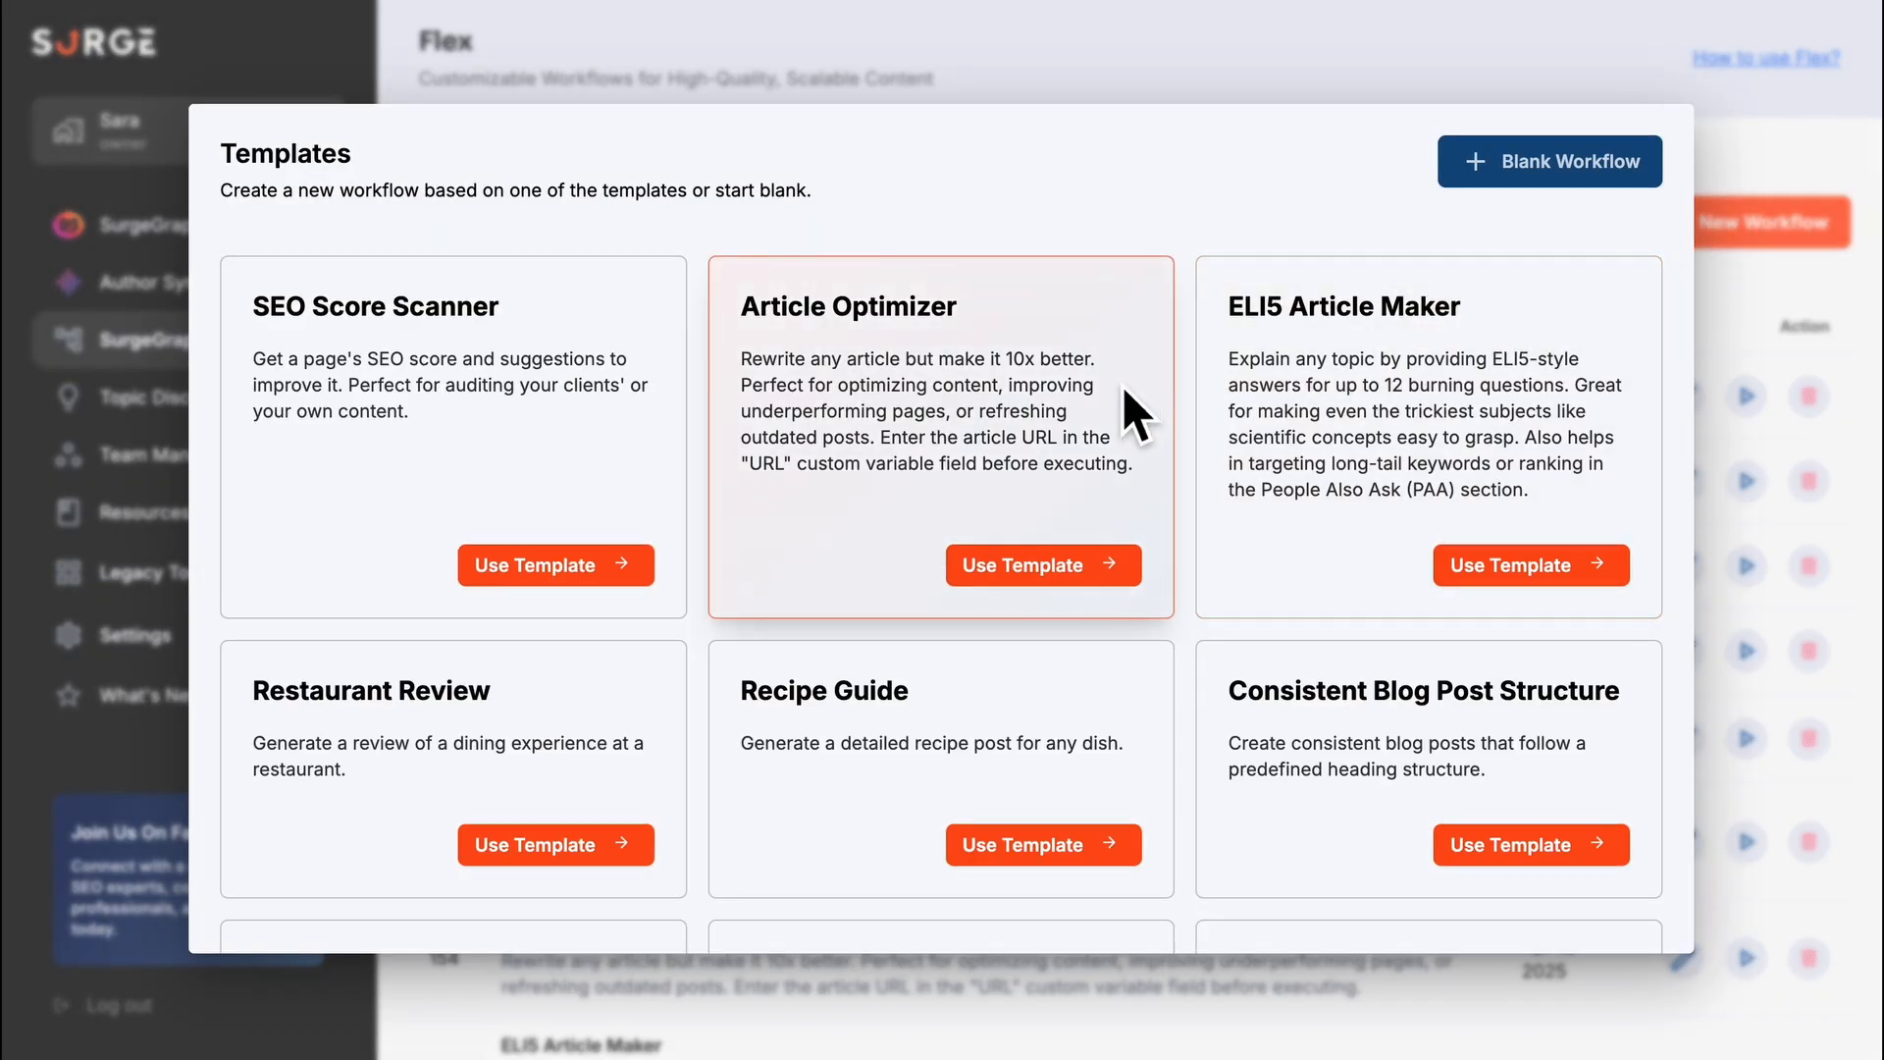
left_click(1041, 569)
double_click(868, 469)
type("Article O")
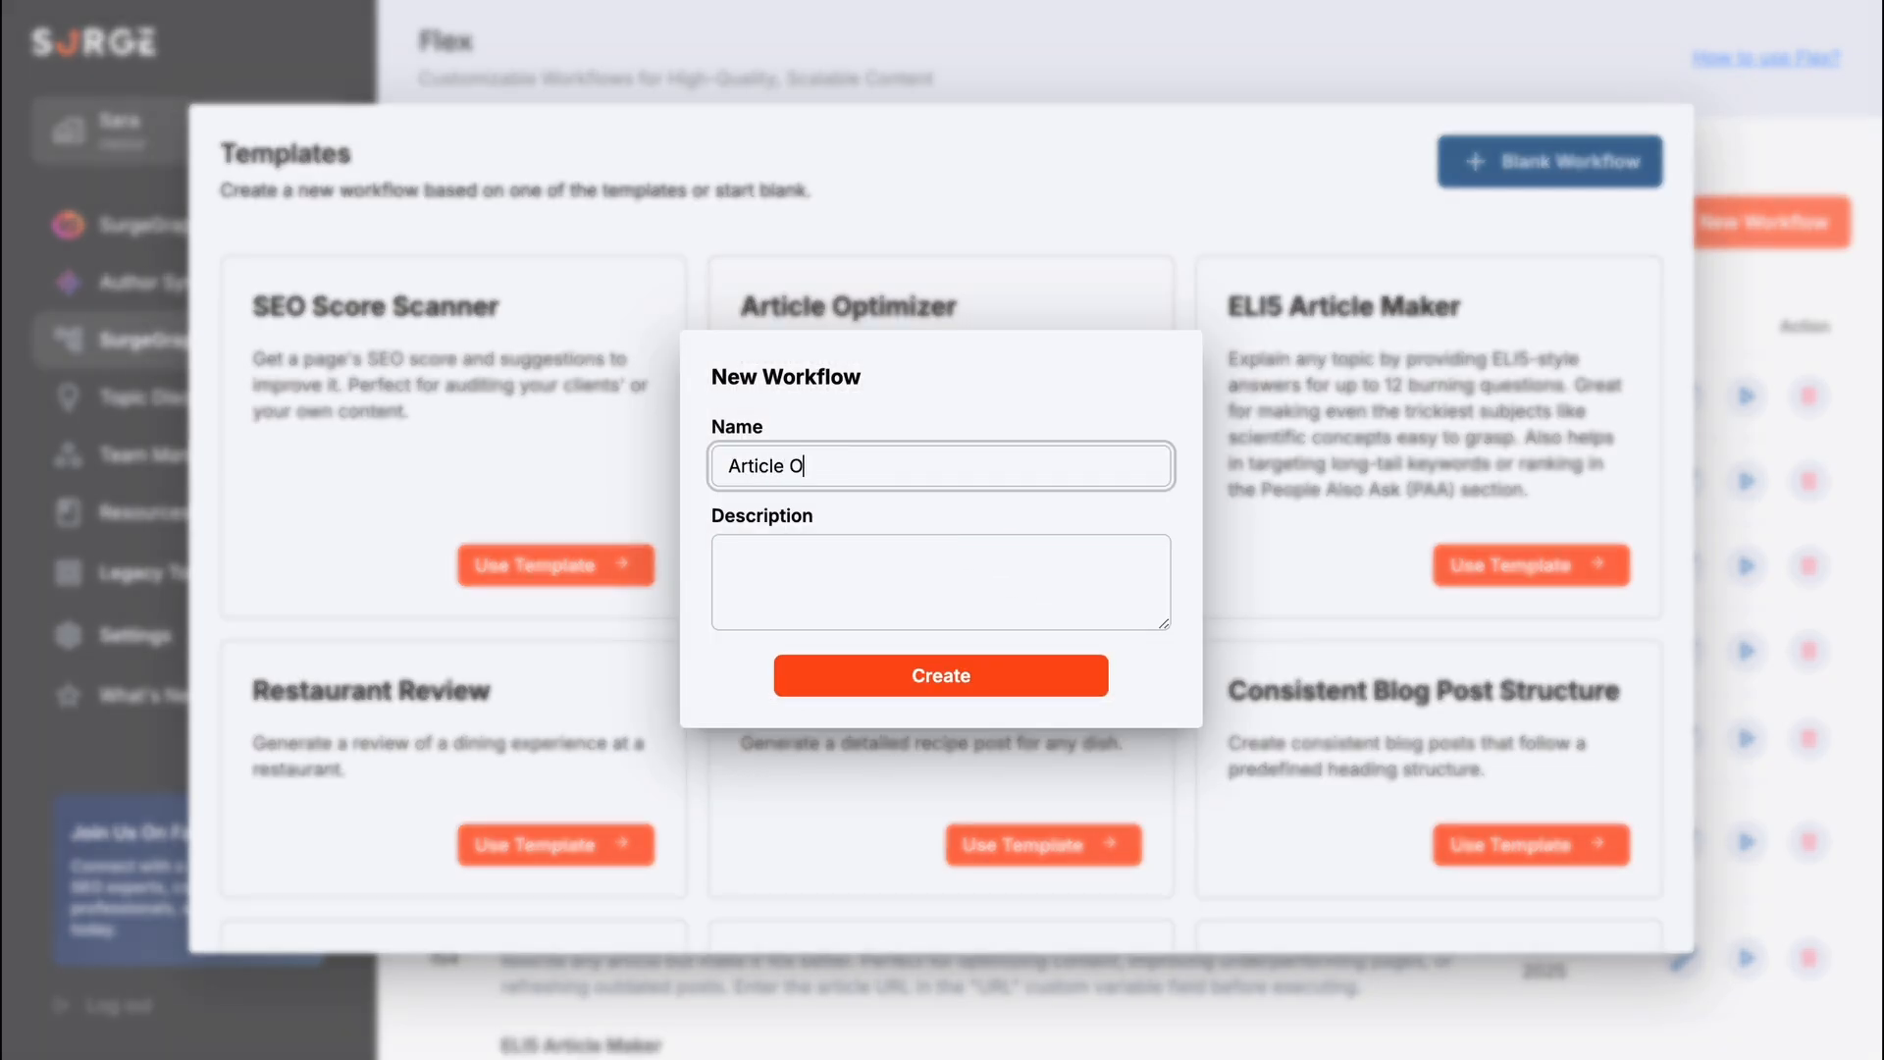
type("ptimizer")
left_click(942, 689)
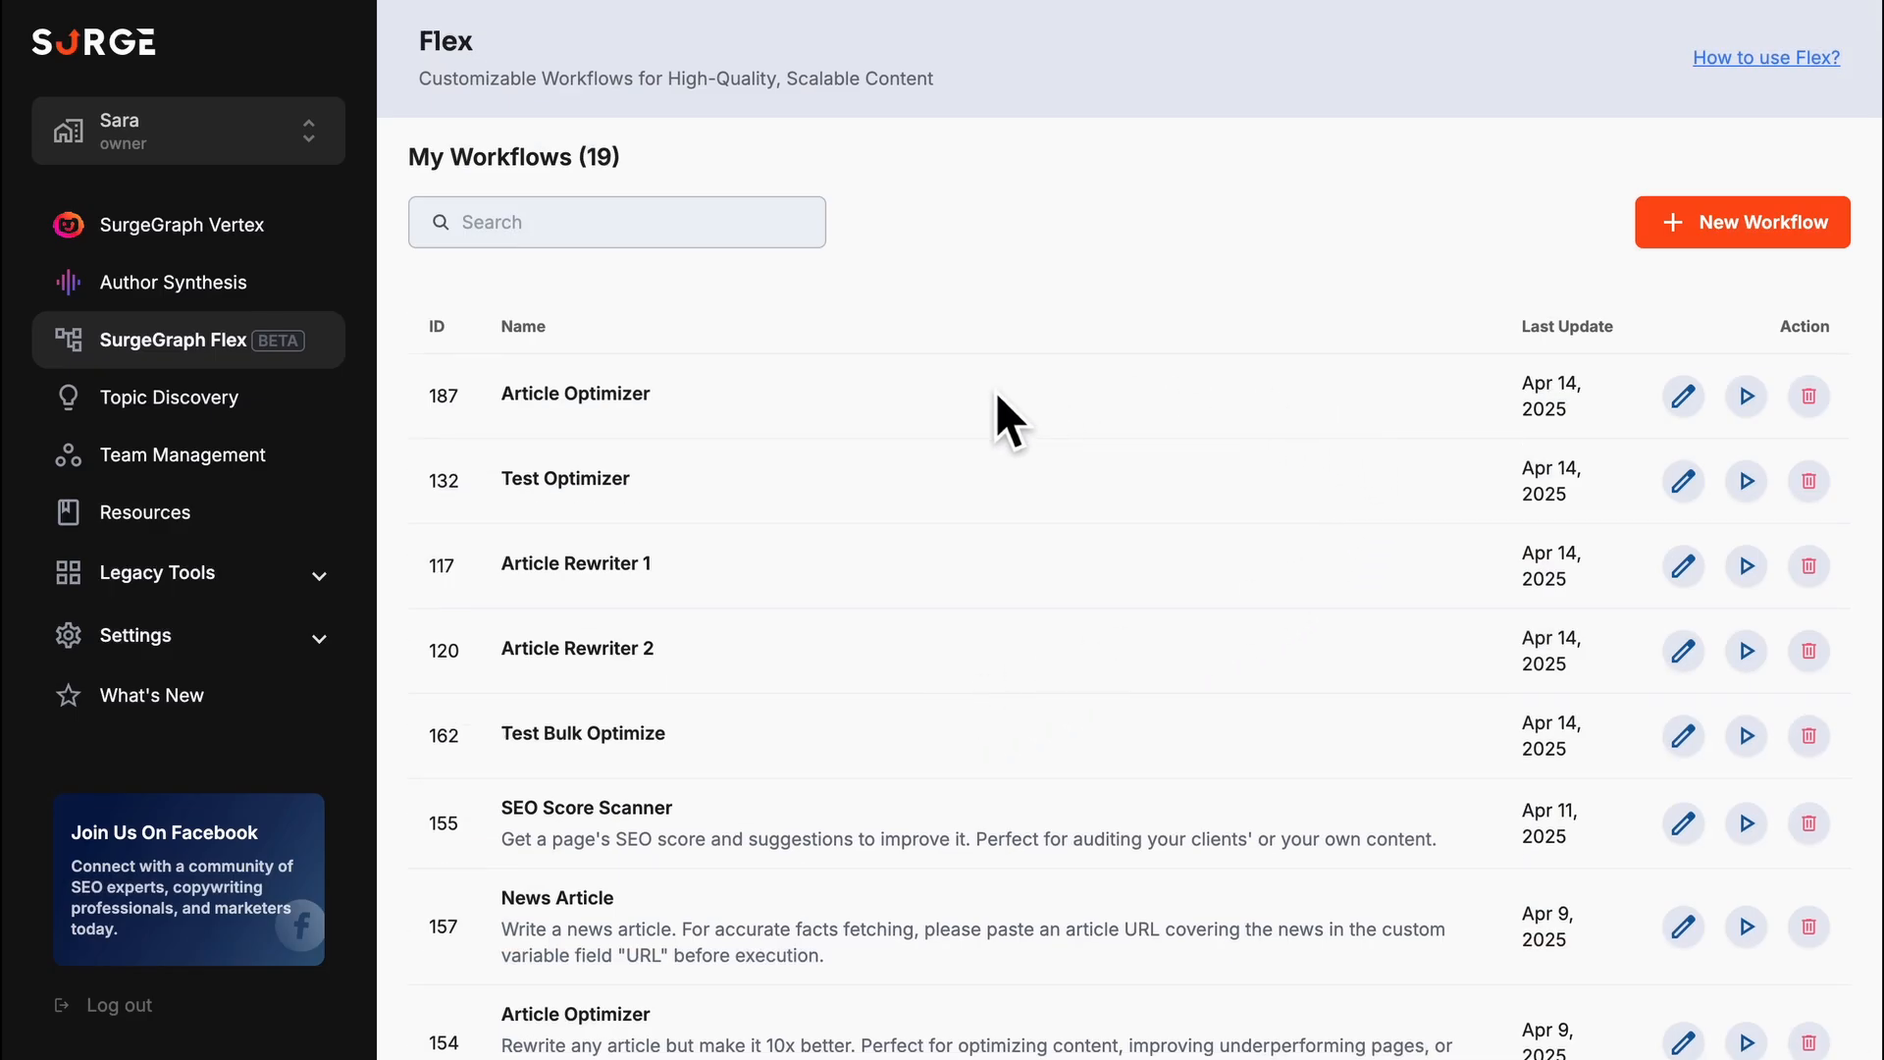
Open the new Article Optimizer workflow's execution form and enter "pillar page" as the first row's text input.
left_click(1684, 397)
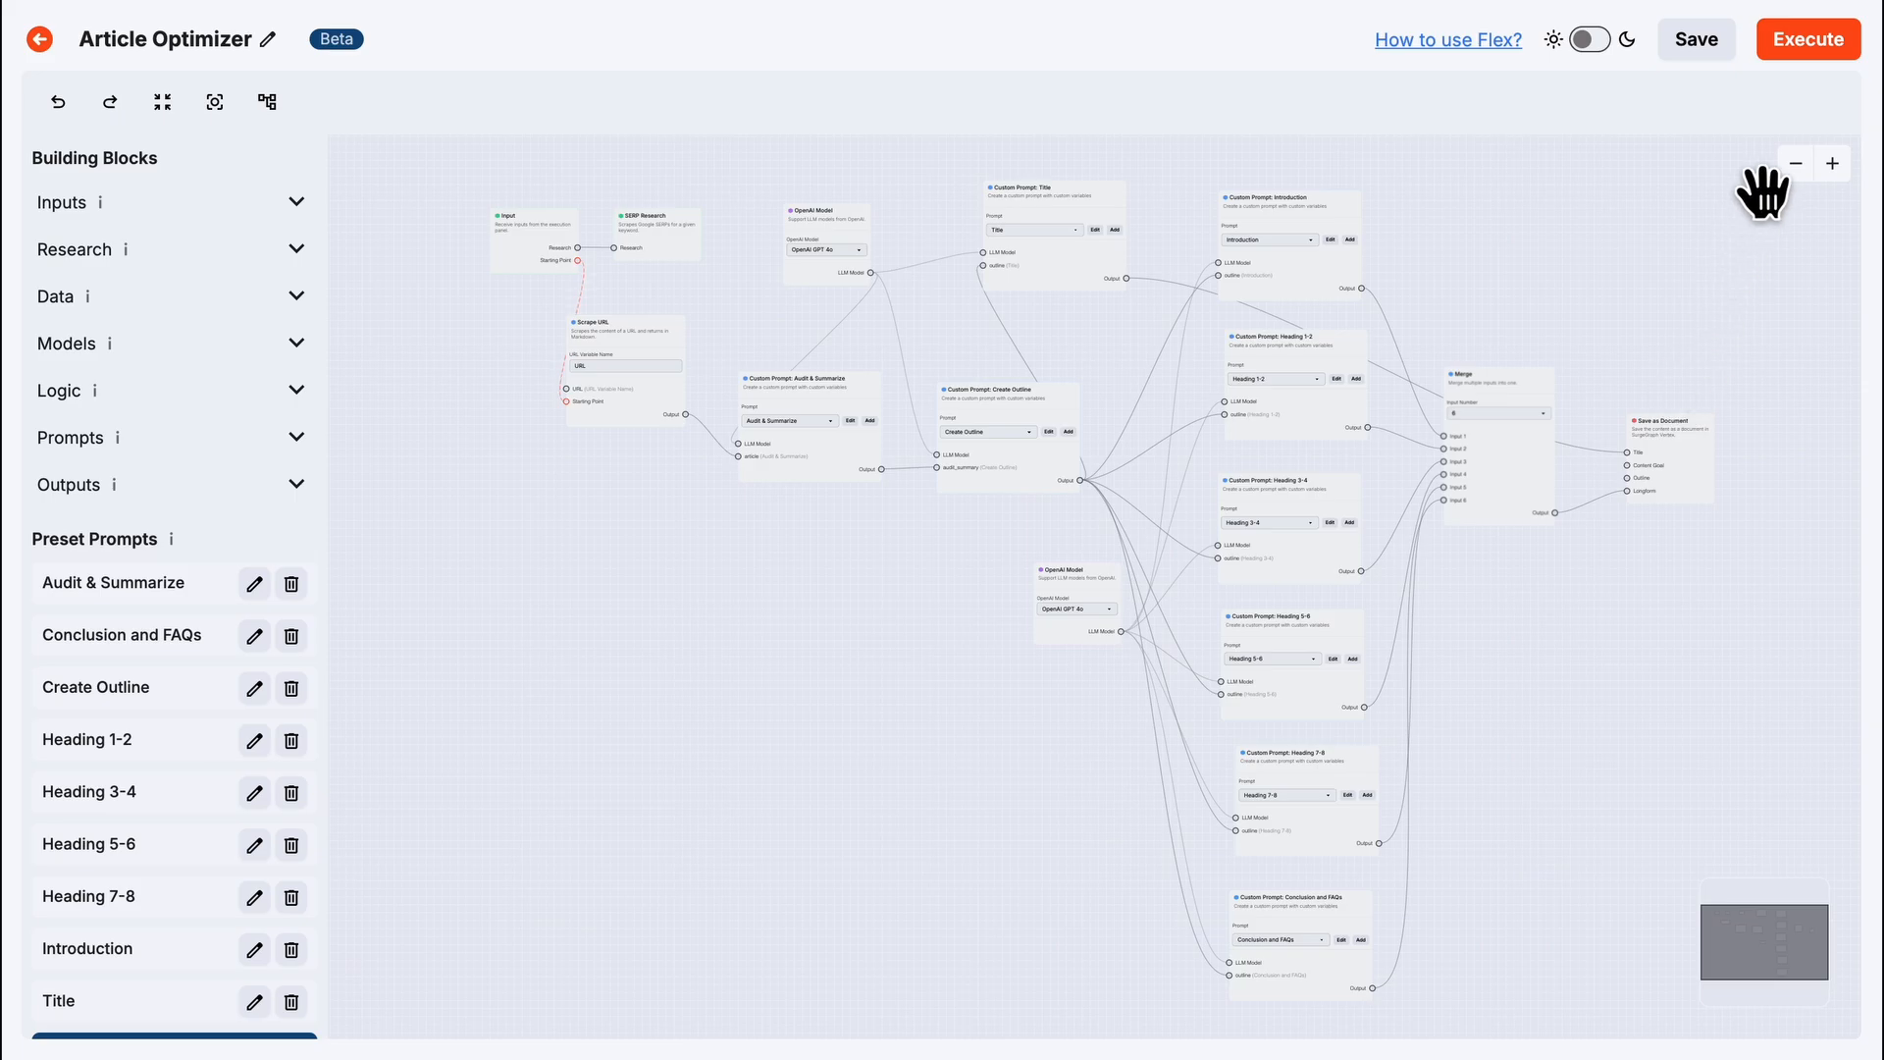
left_click(1809, 57)
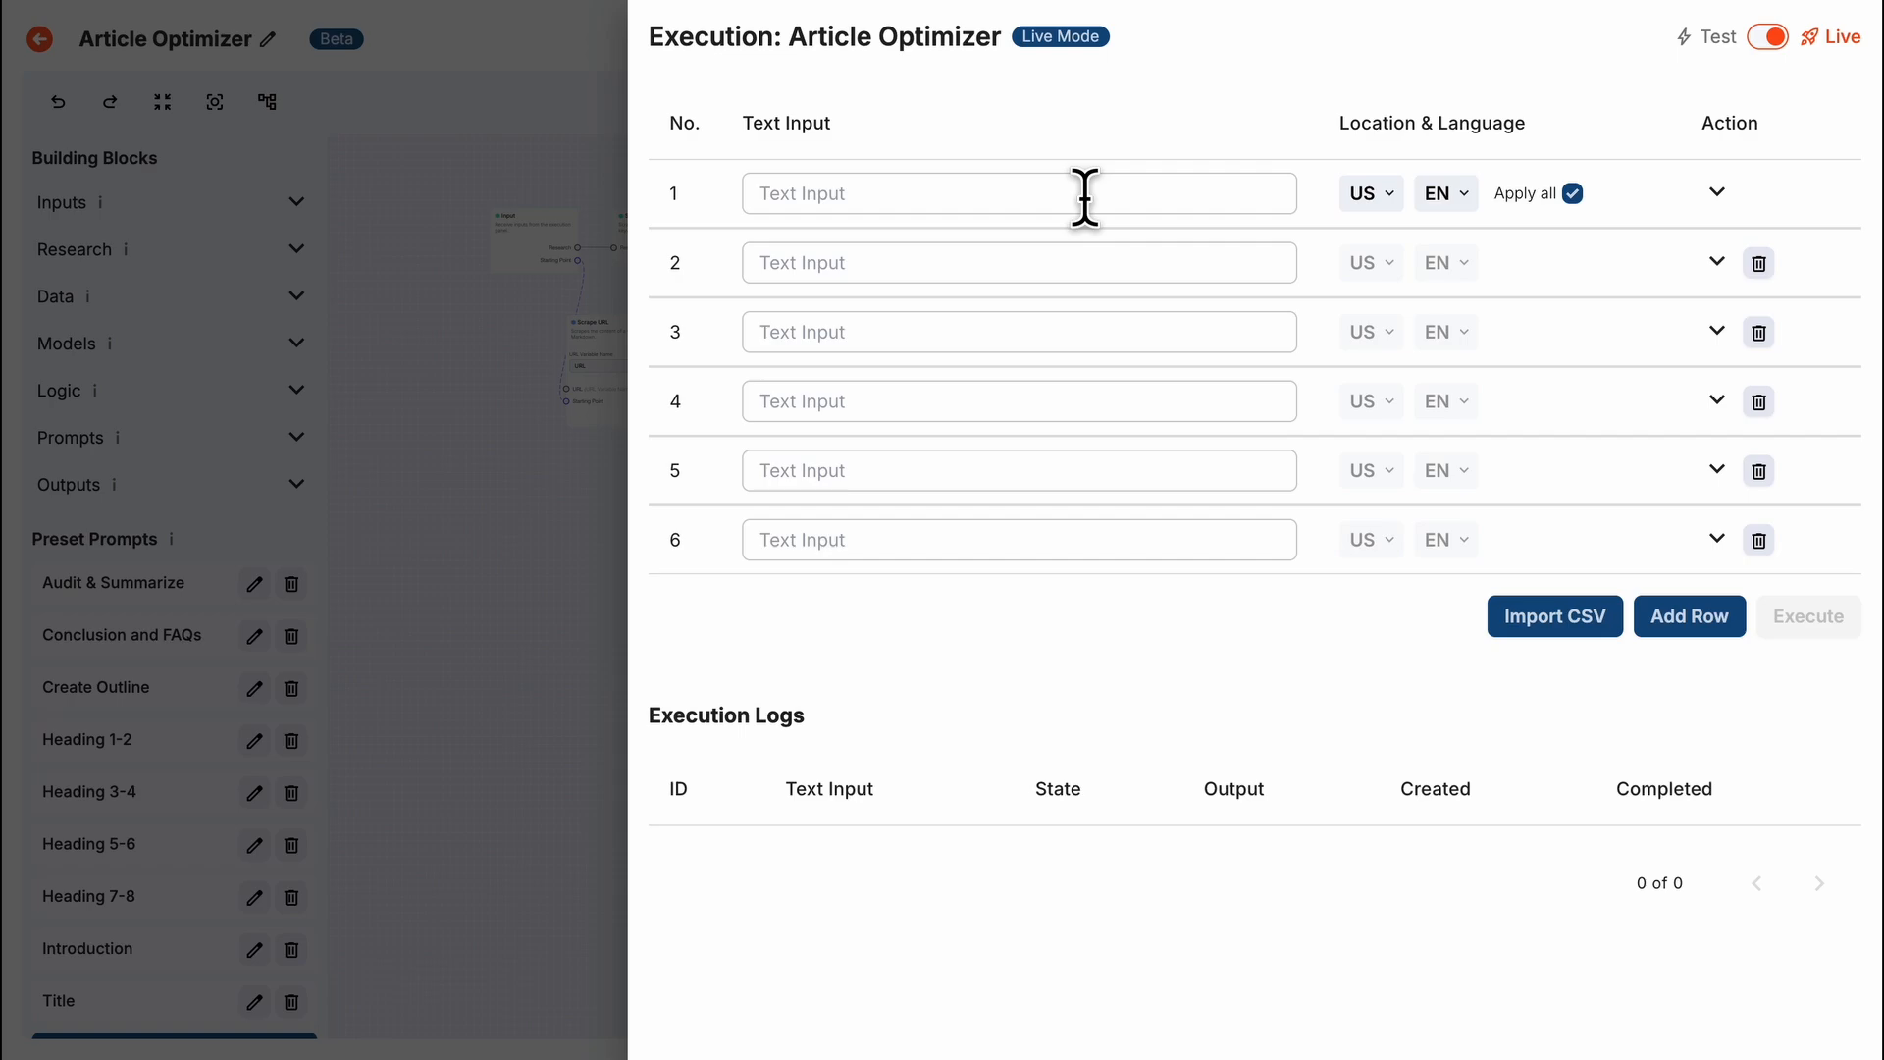
left_click(1055, 195)
type("pillar page")
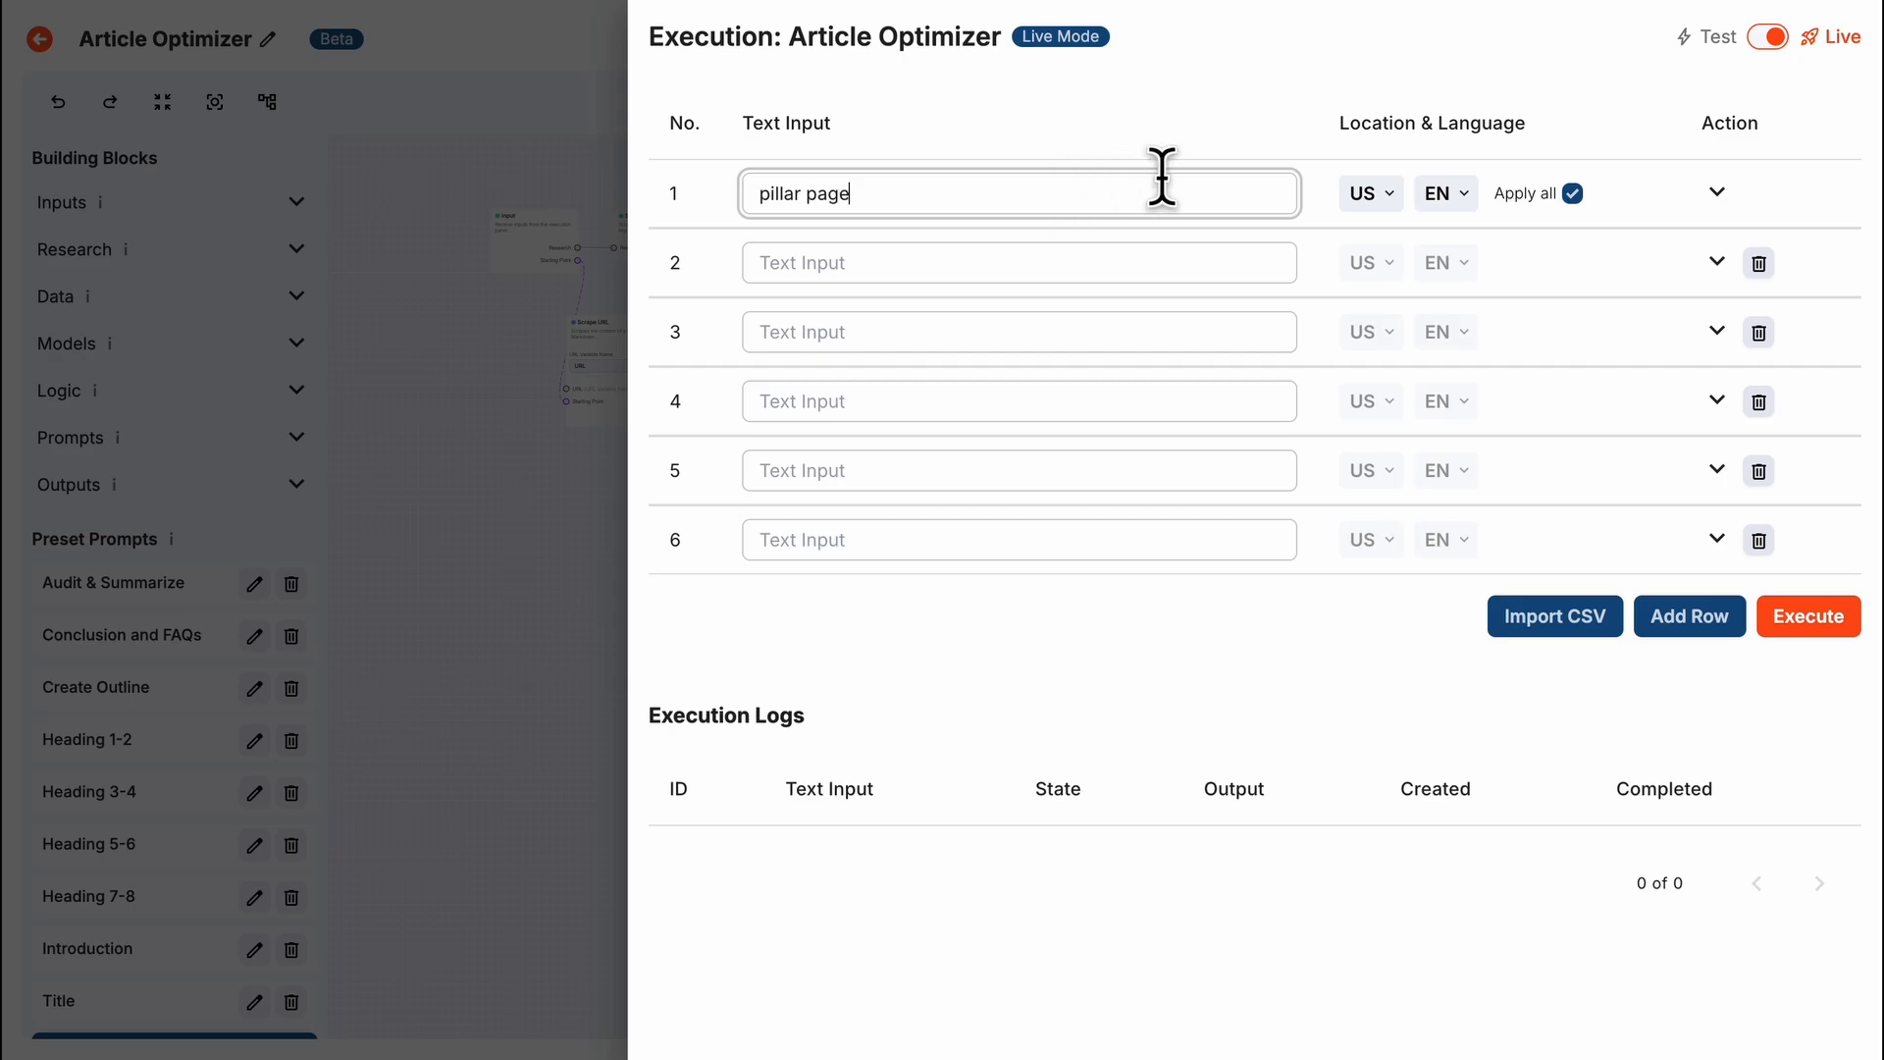
left_click(1716, 193)
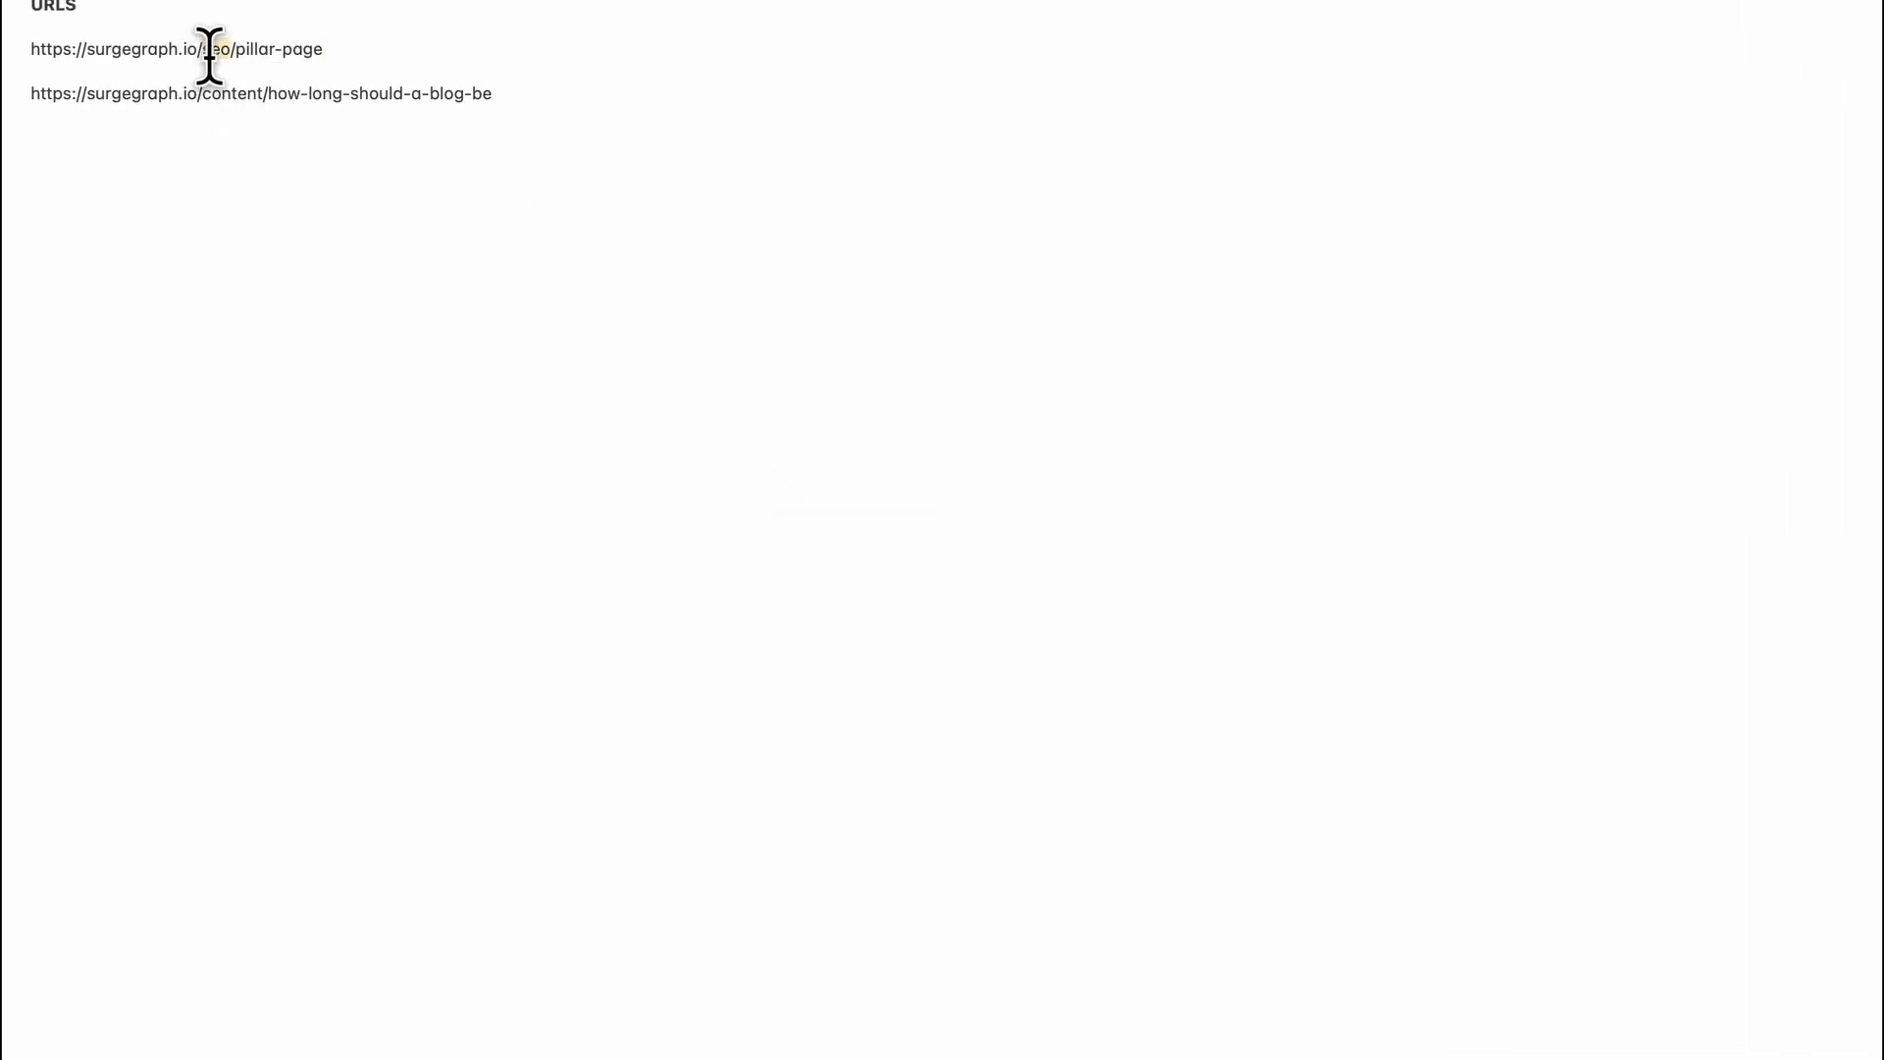
triple_click(210, 51)
key("ctrl+c")
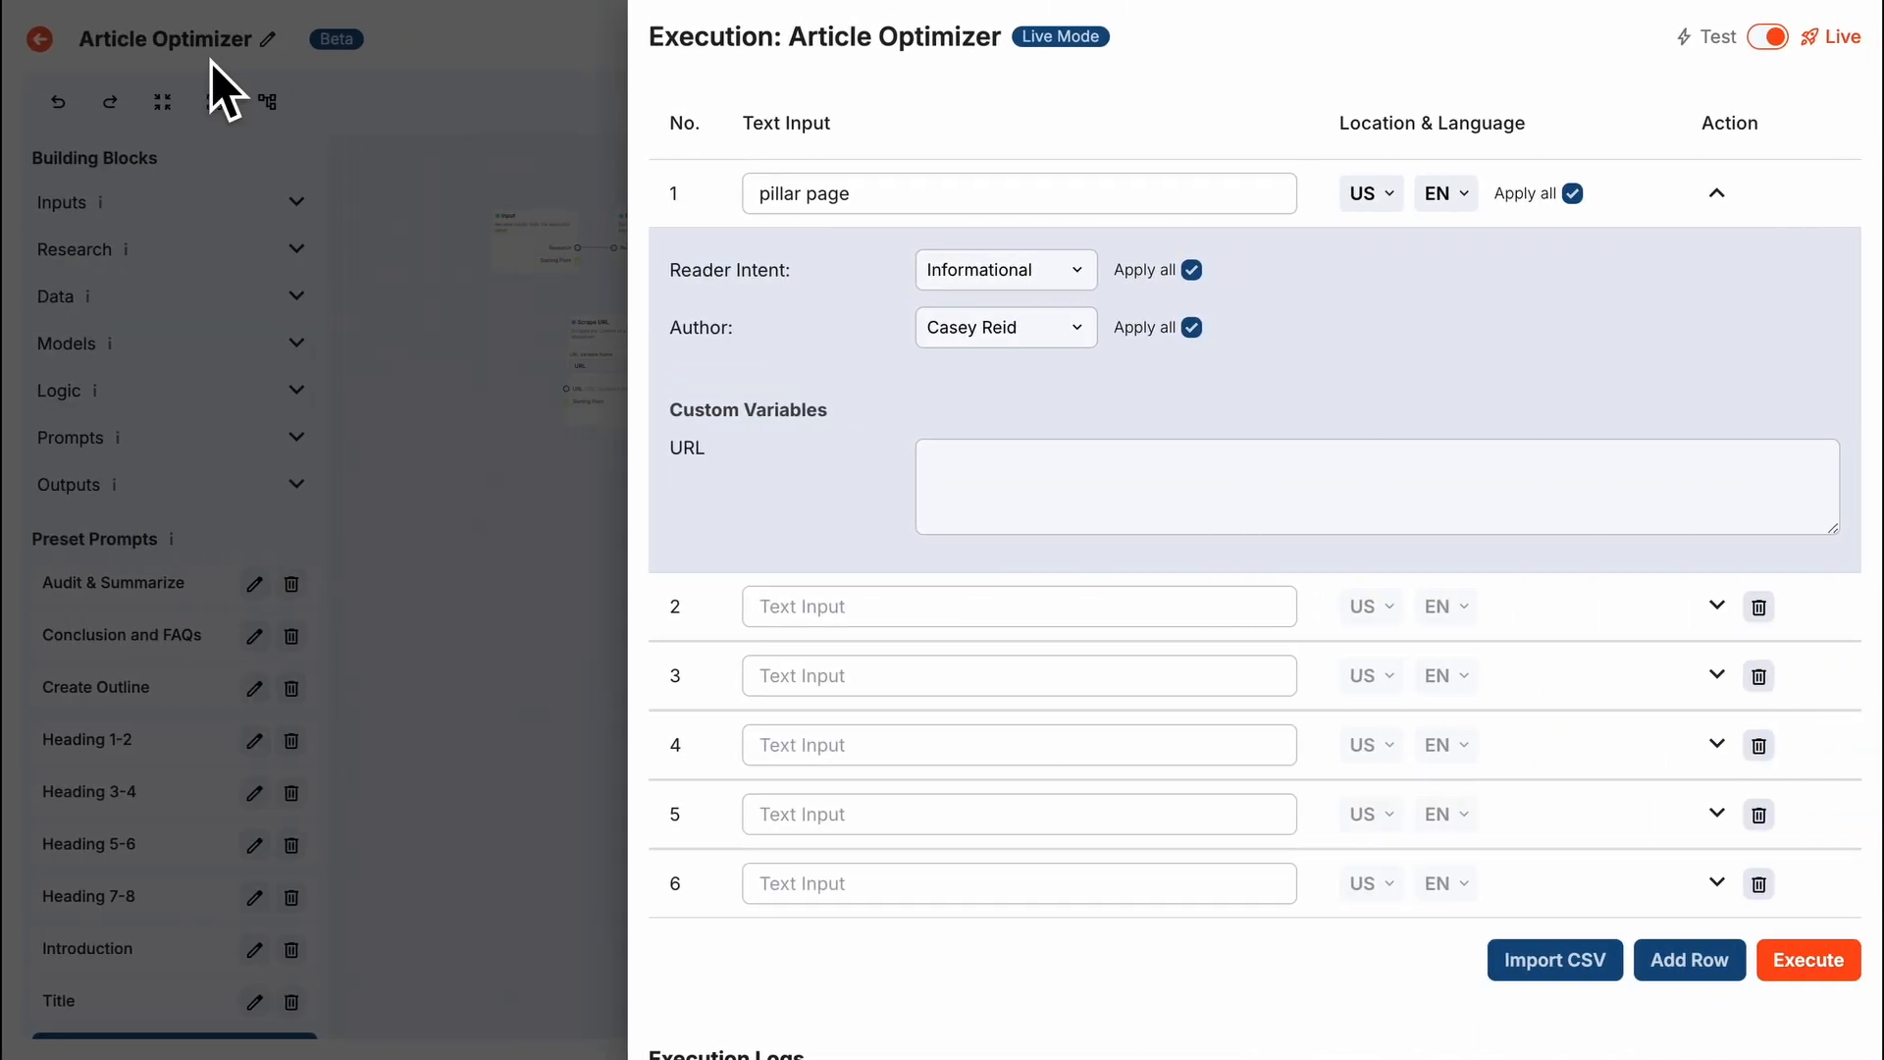
left_click(980, 451)
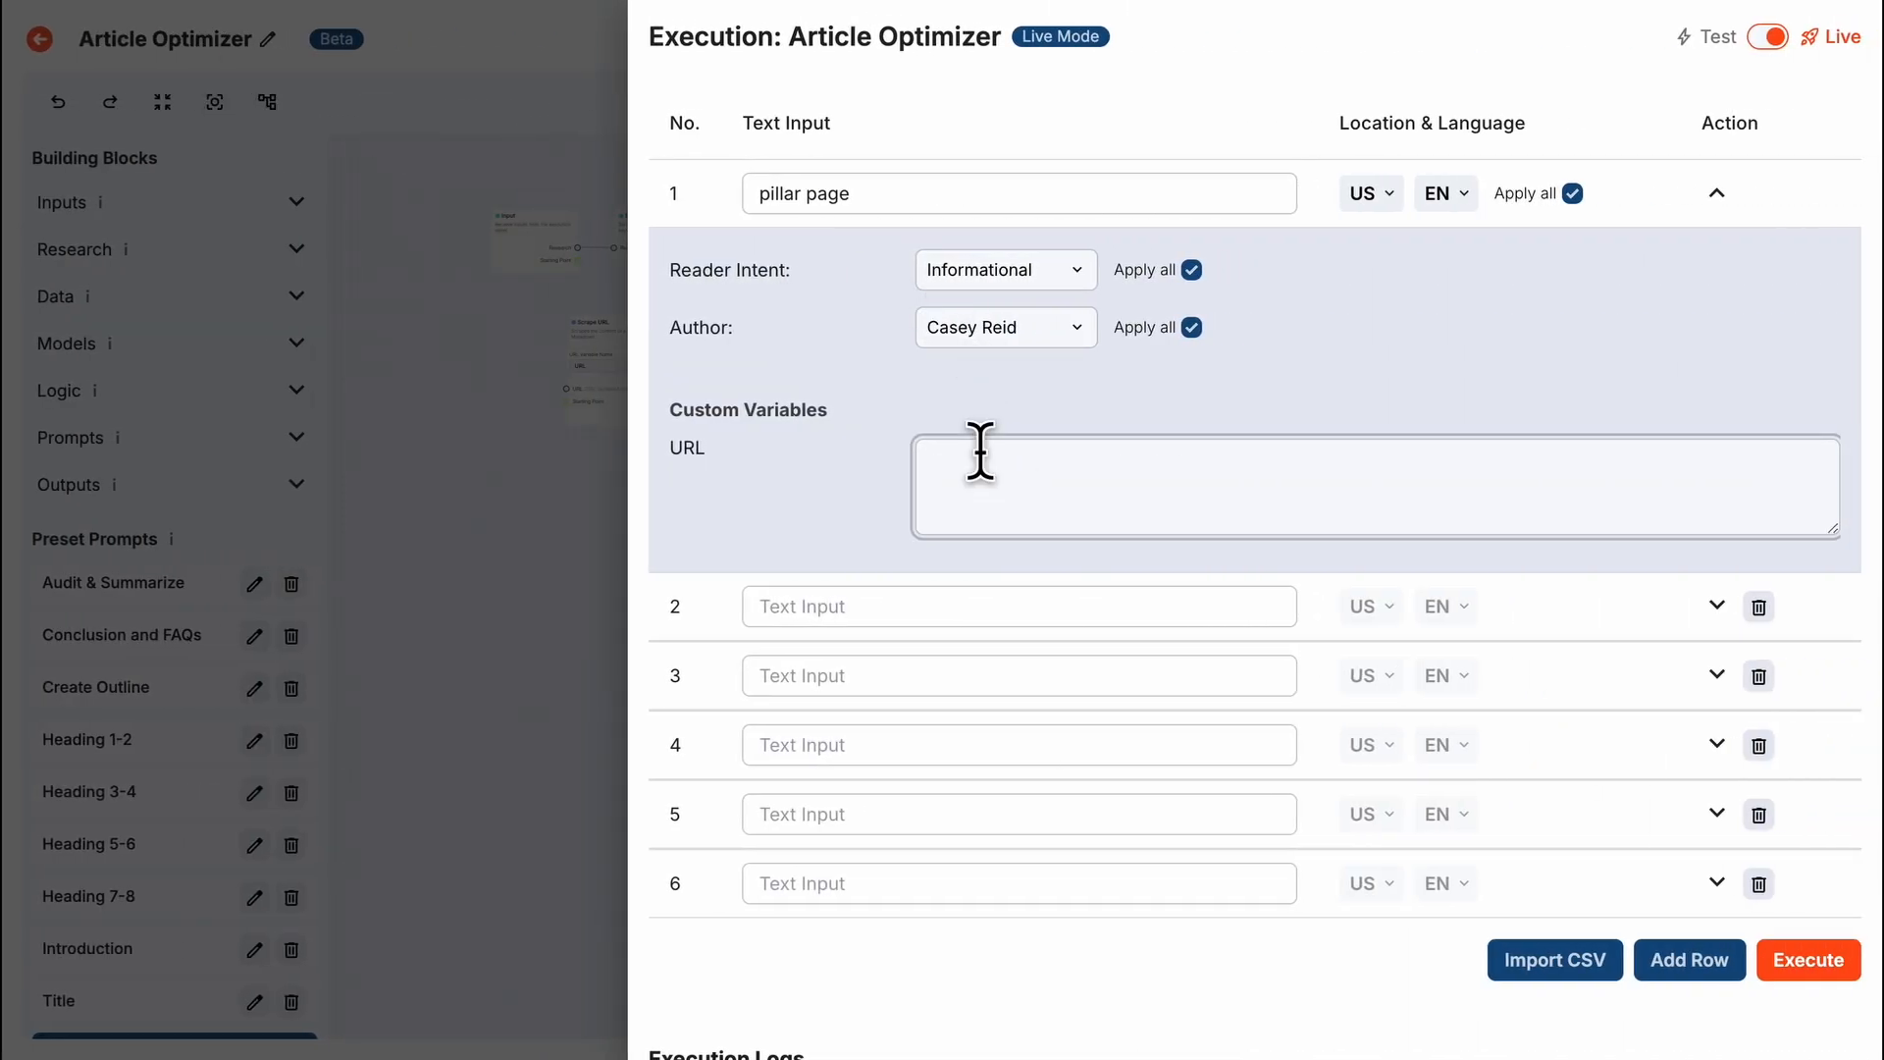
key("ctrl+v")
key("BackSpace")
left_click(1086, 433)
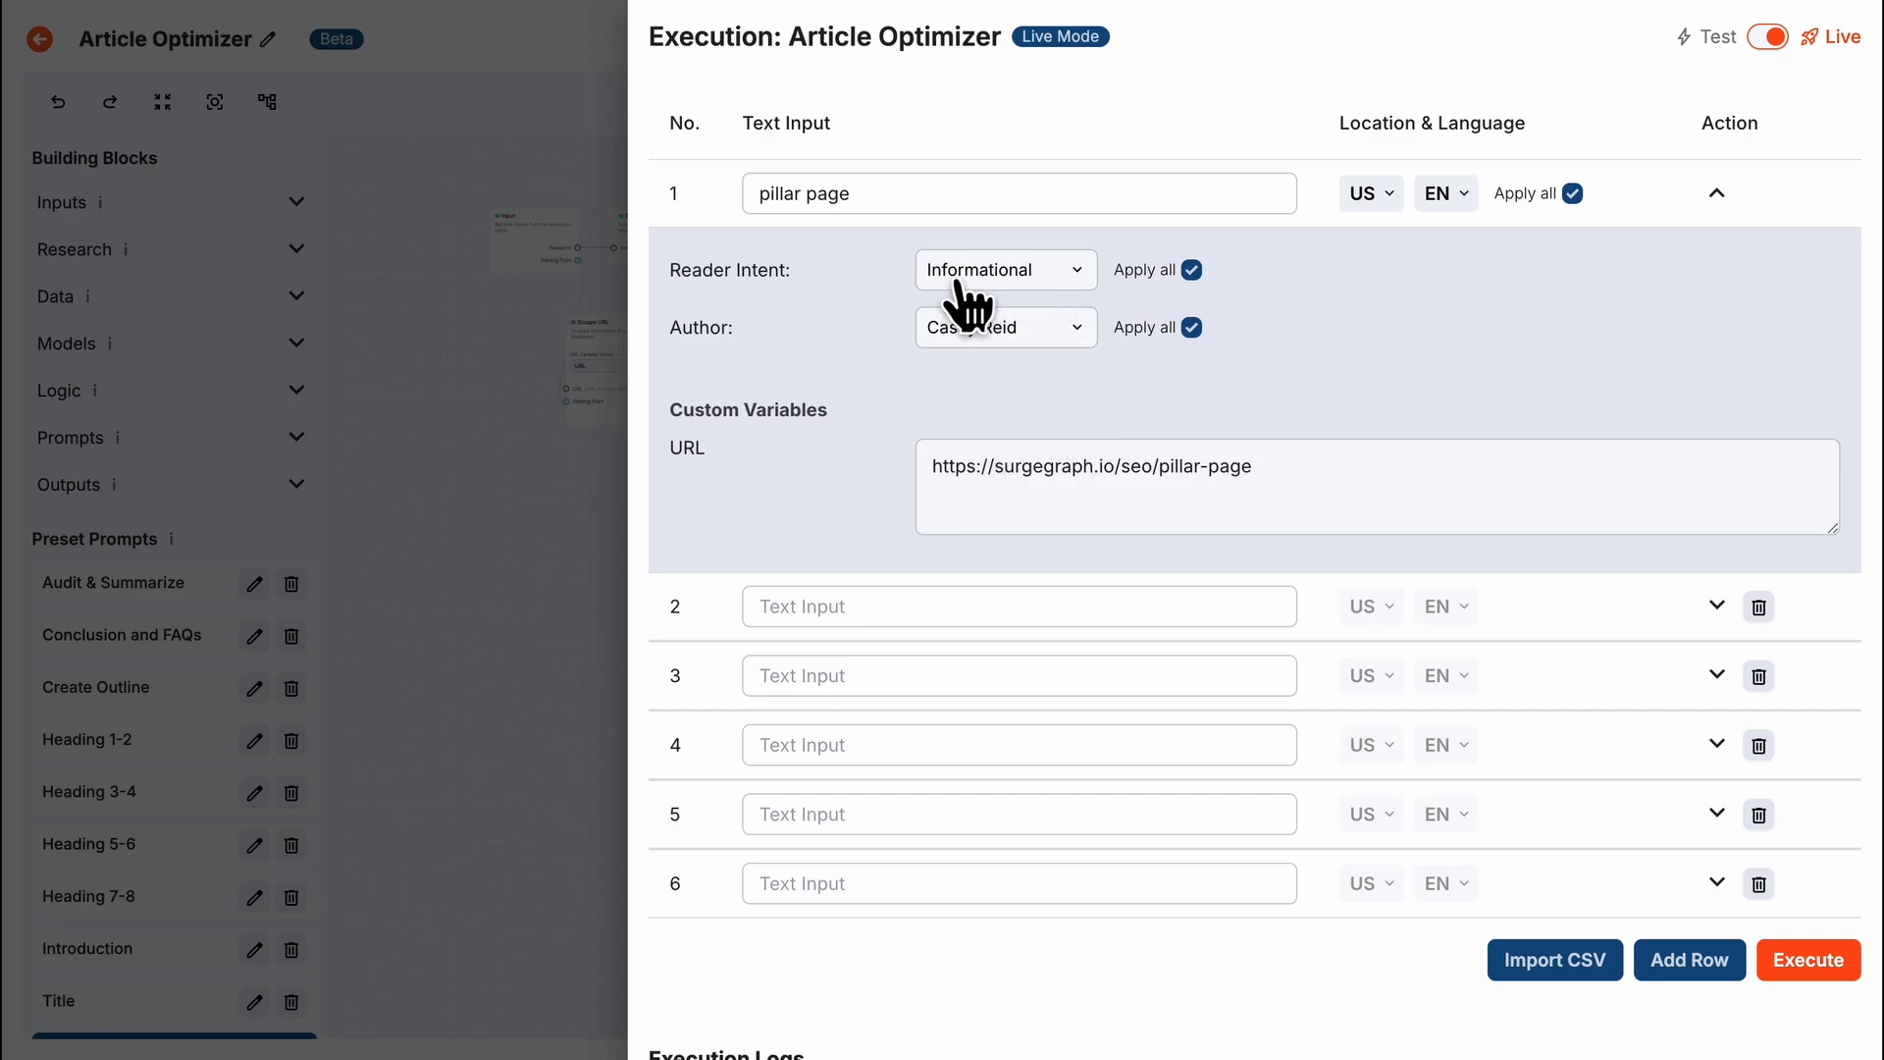
left_click(1017, 345)
left_click(943, 619)
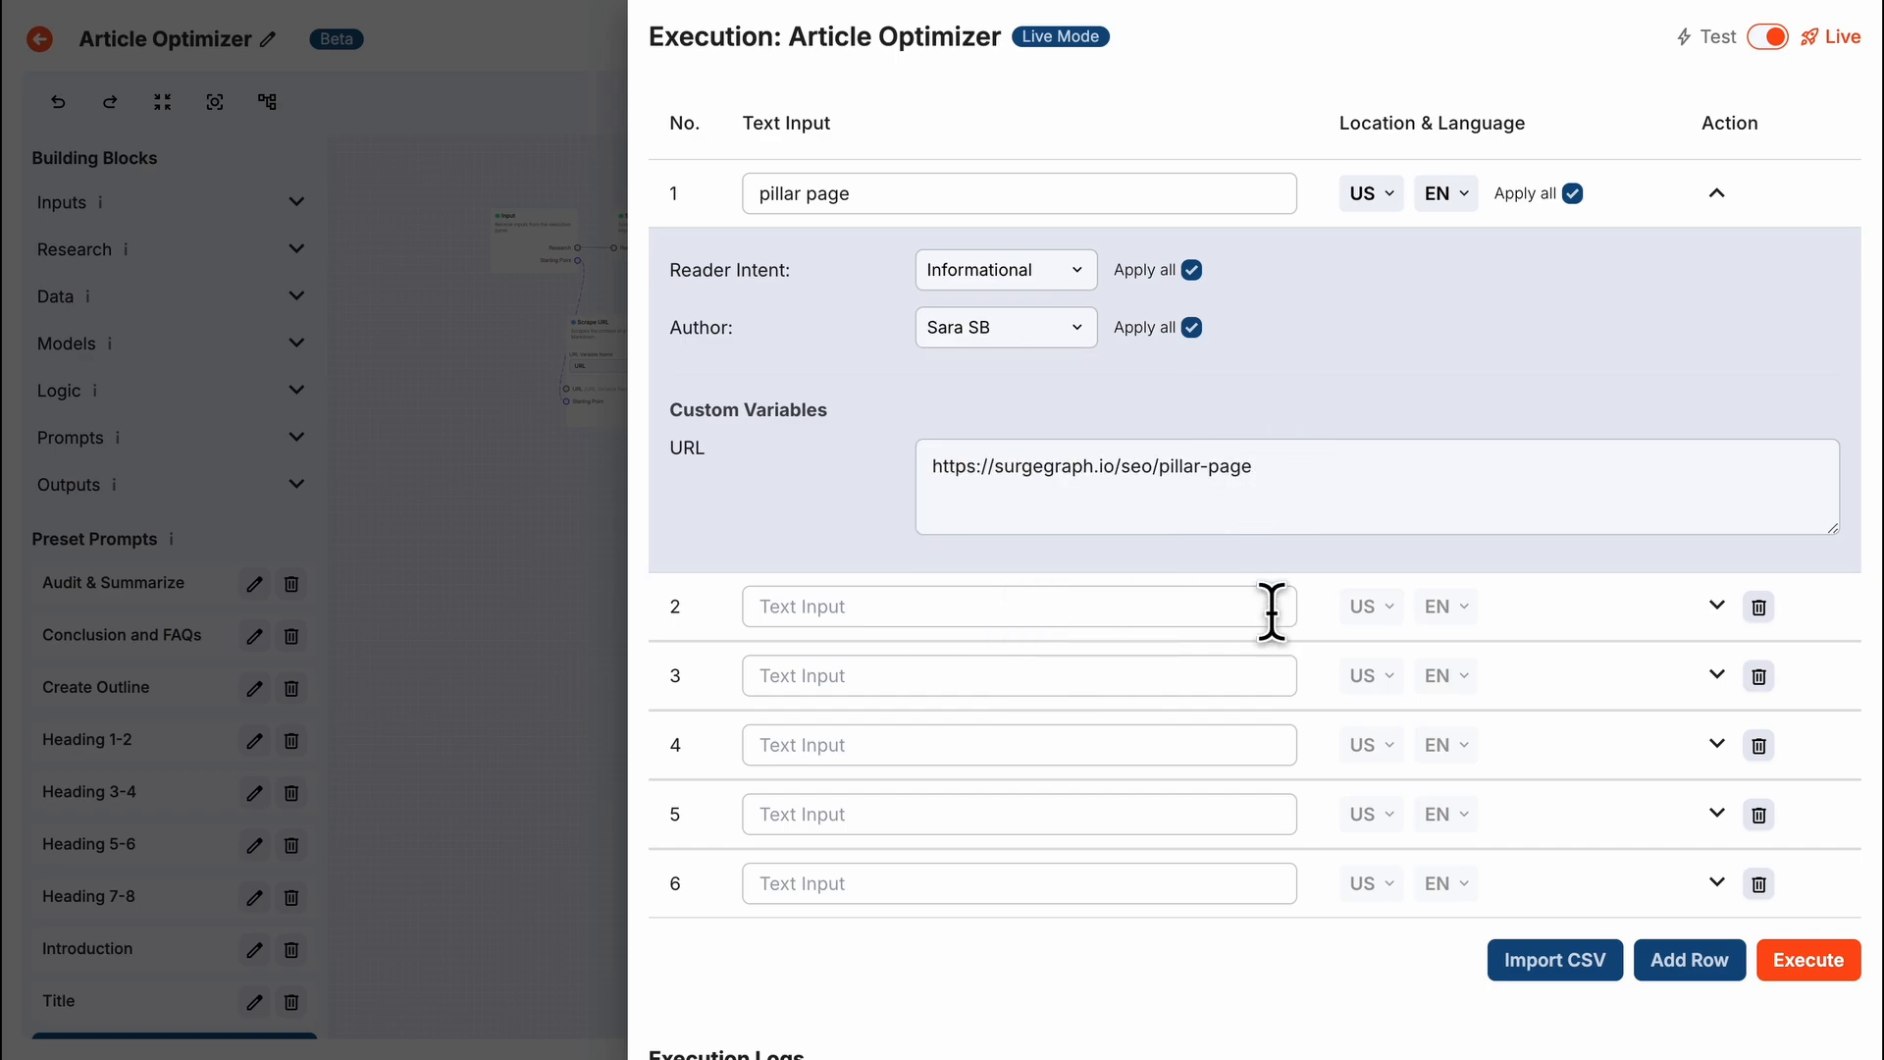
left_click(1185, 606)
type("how long should a blog be")
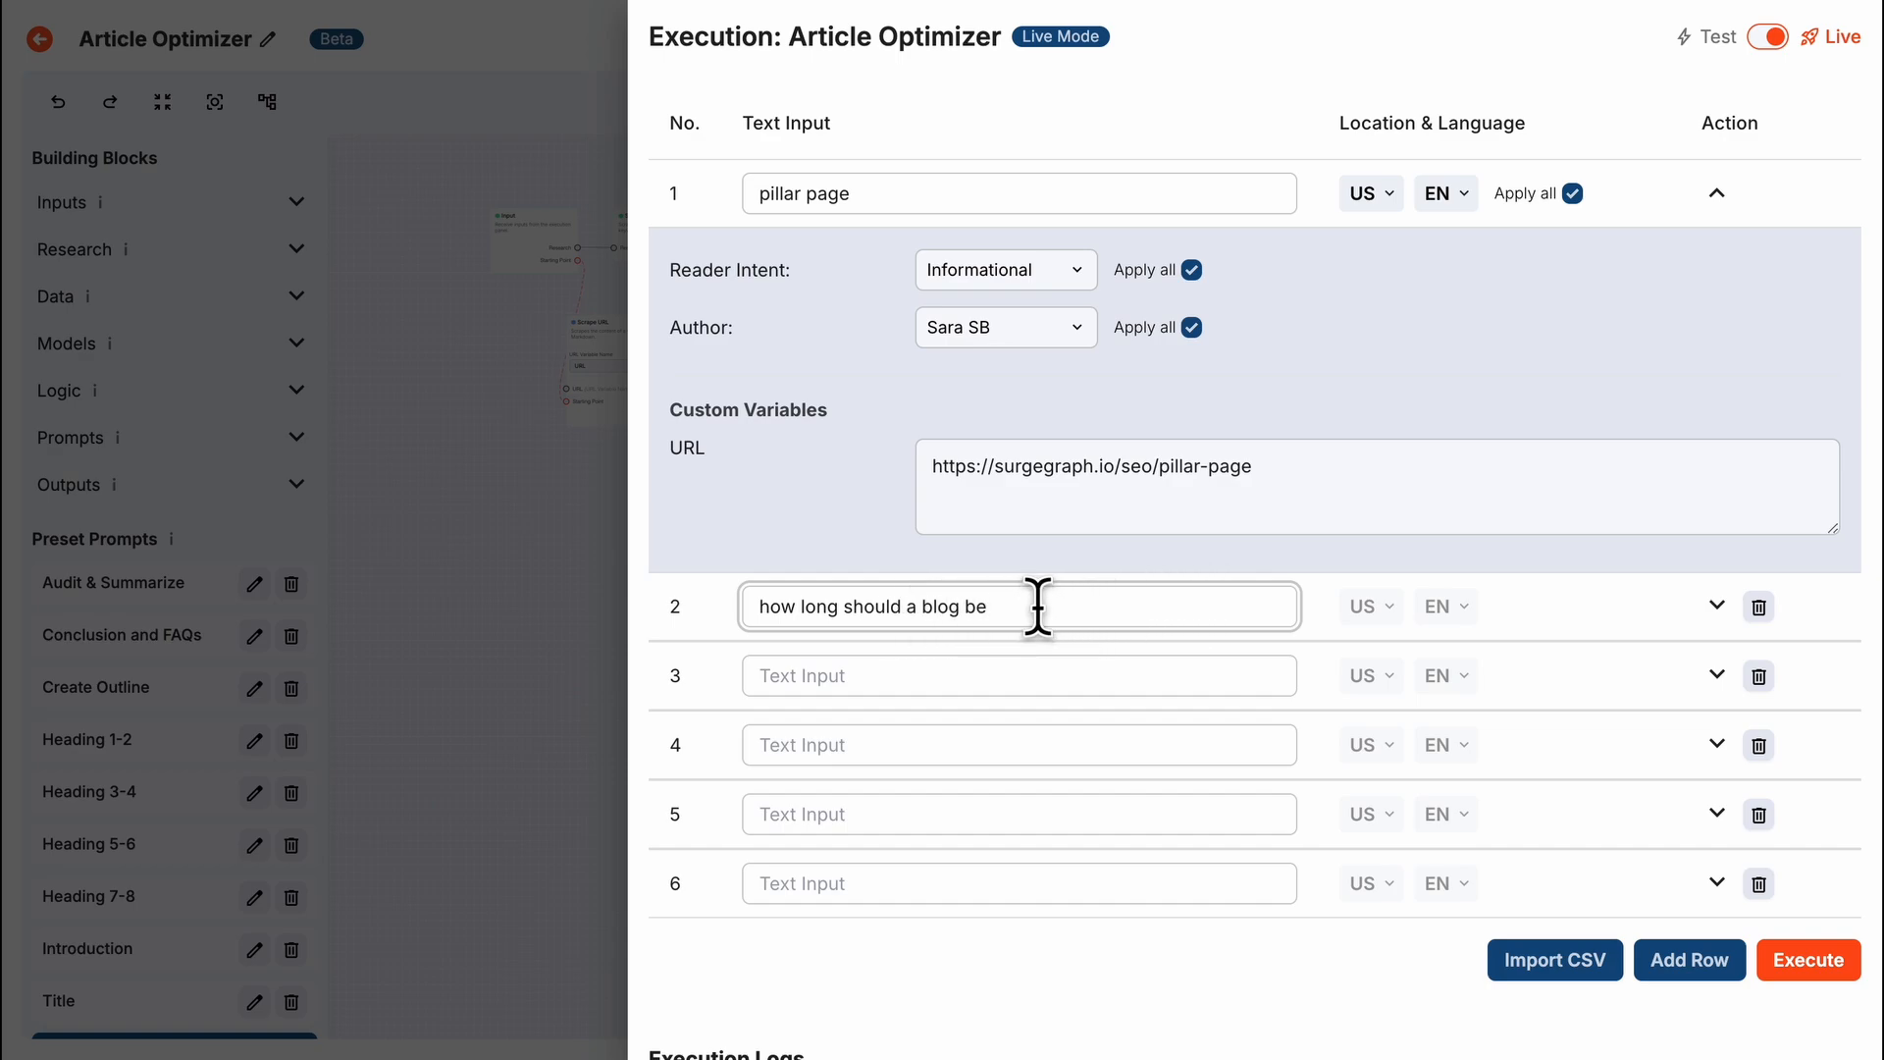
left_click(1717, 606)
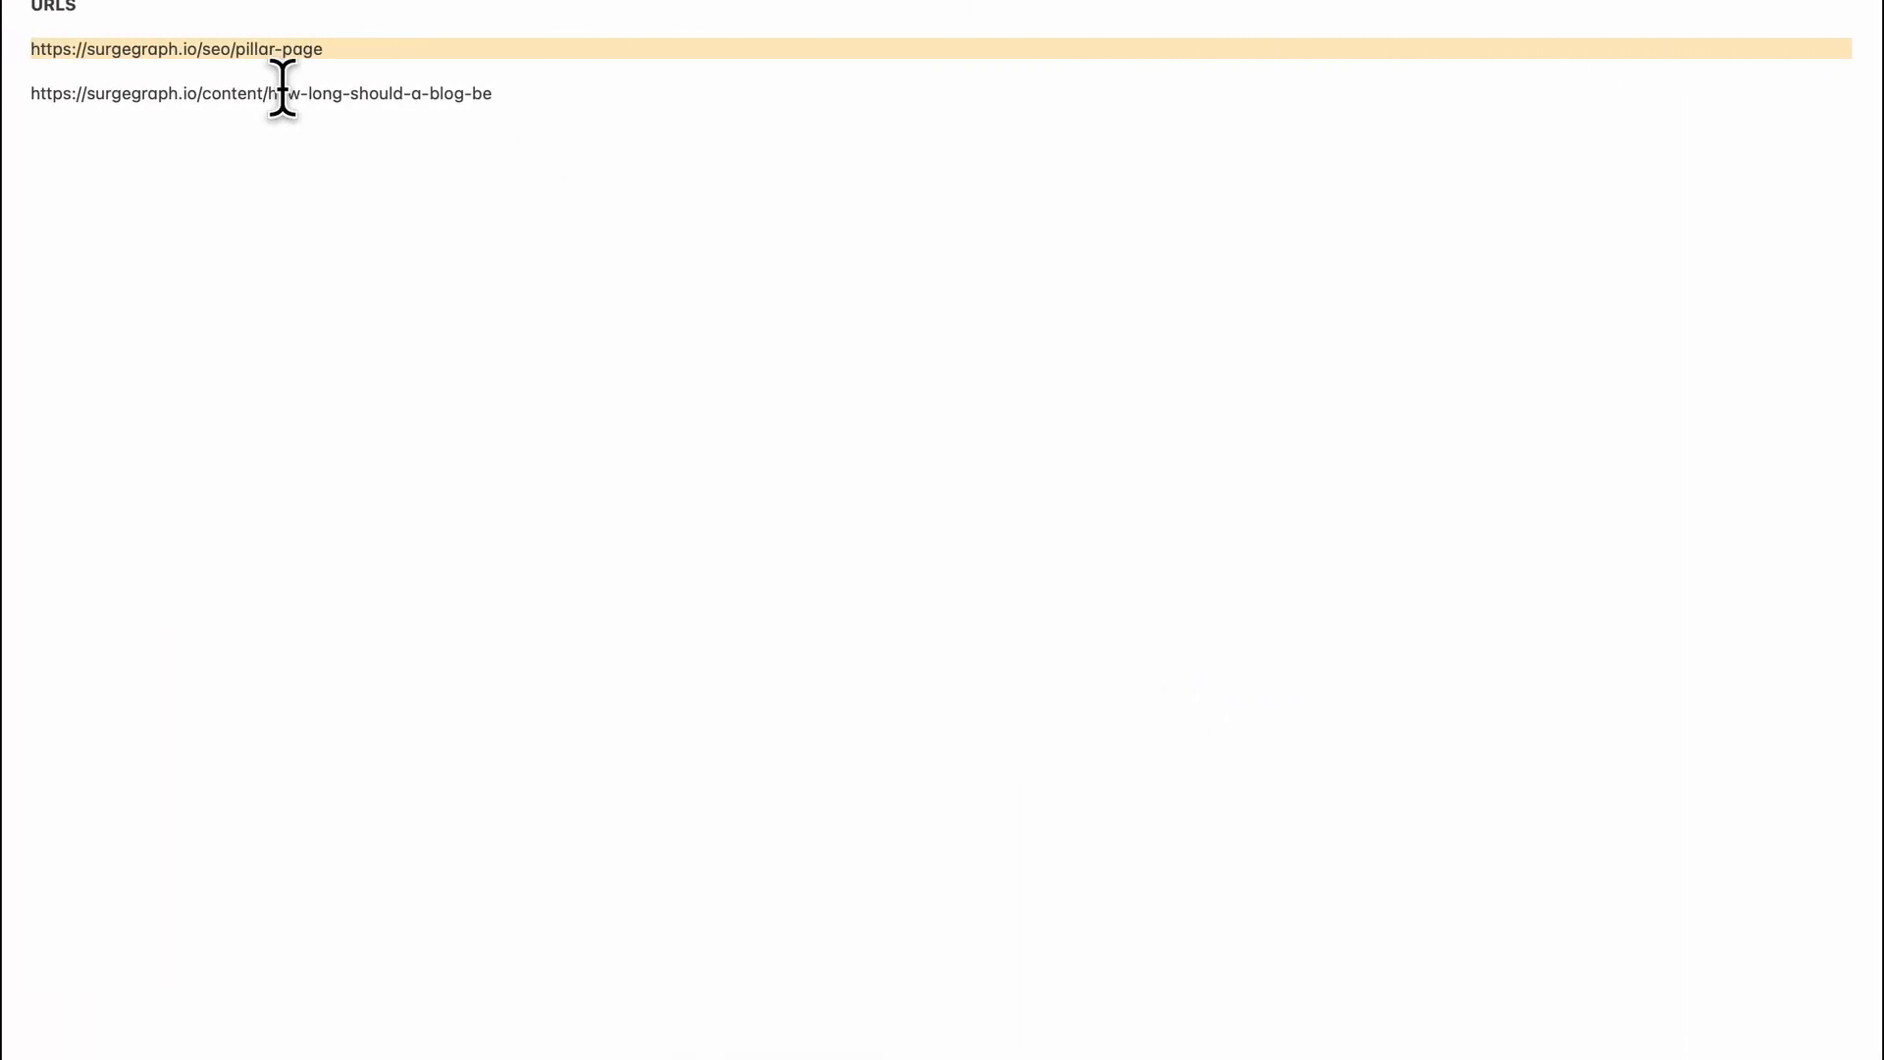
triple_click(279, 94)
key("ctrl+c")
key("ctrl+Right")
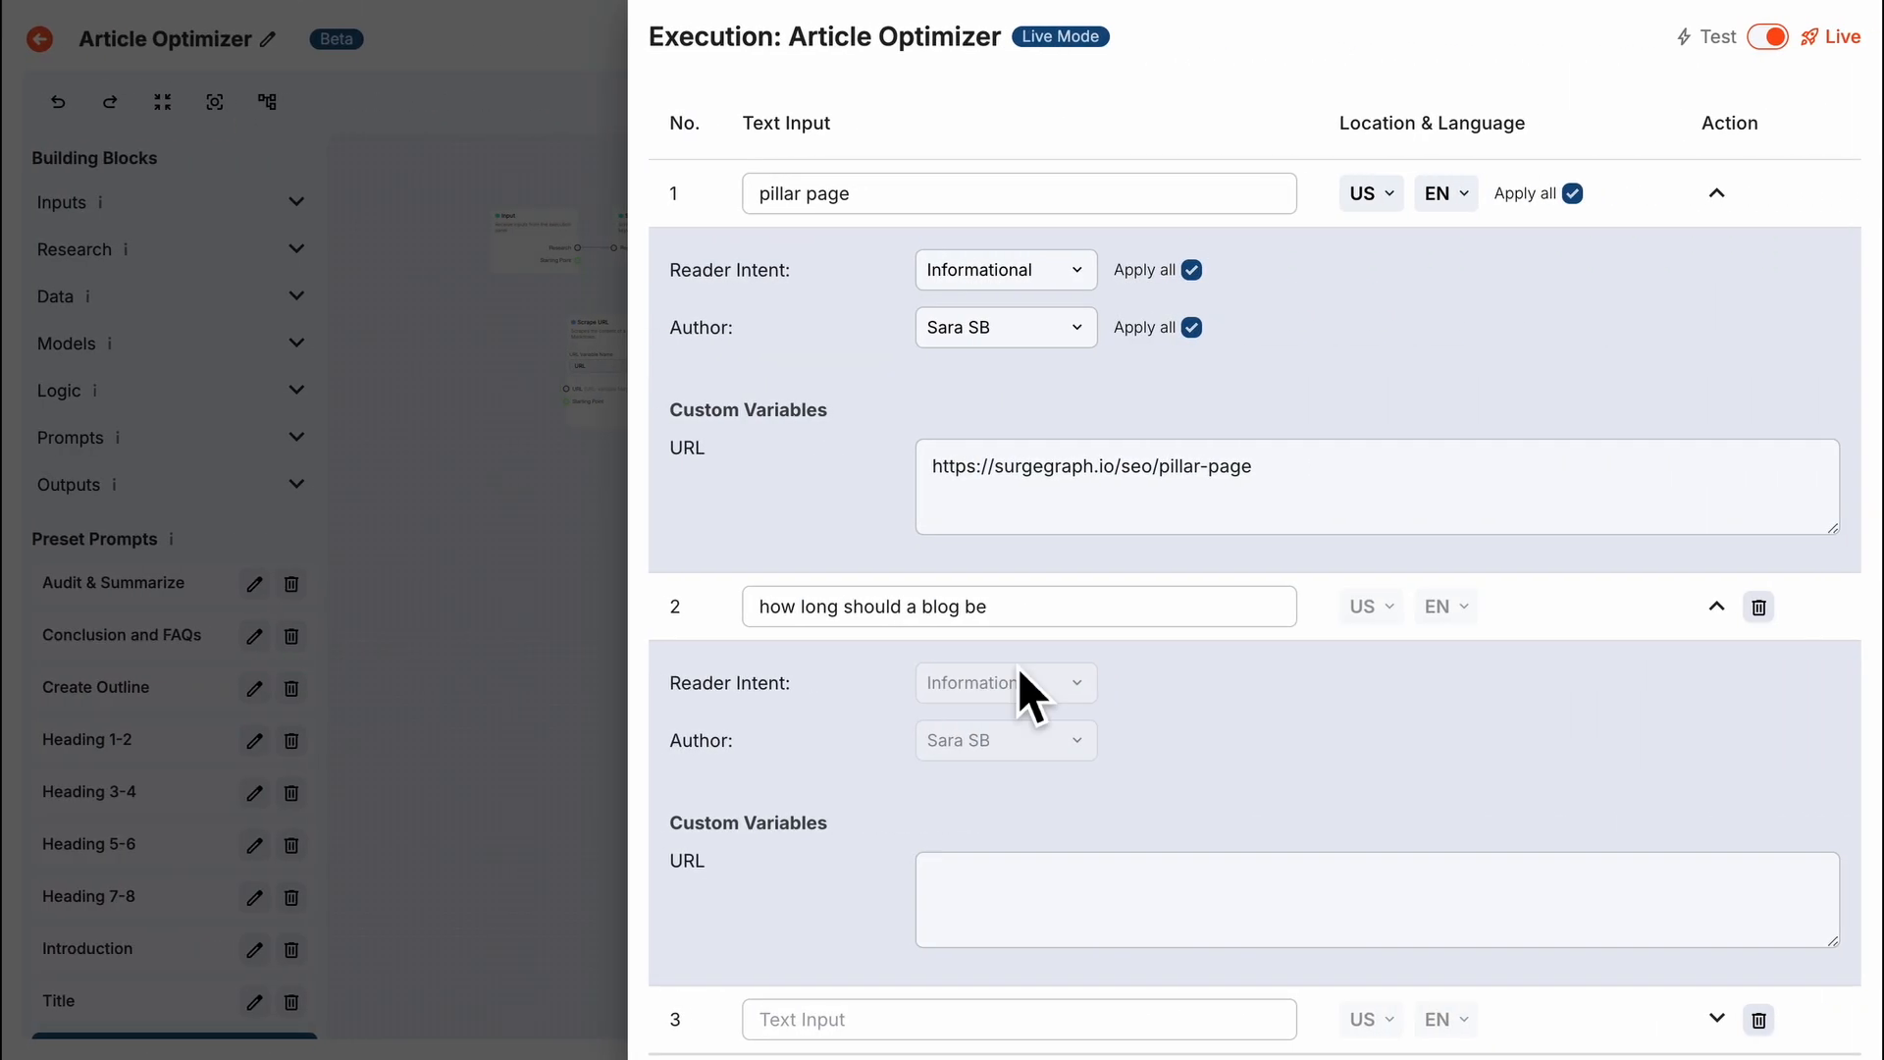
left_click(960, 859)
key("ctrl+v")
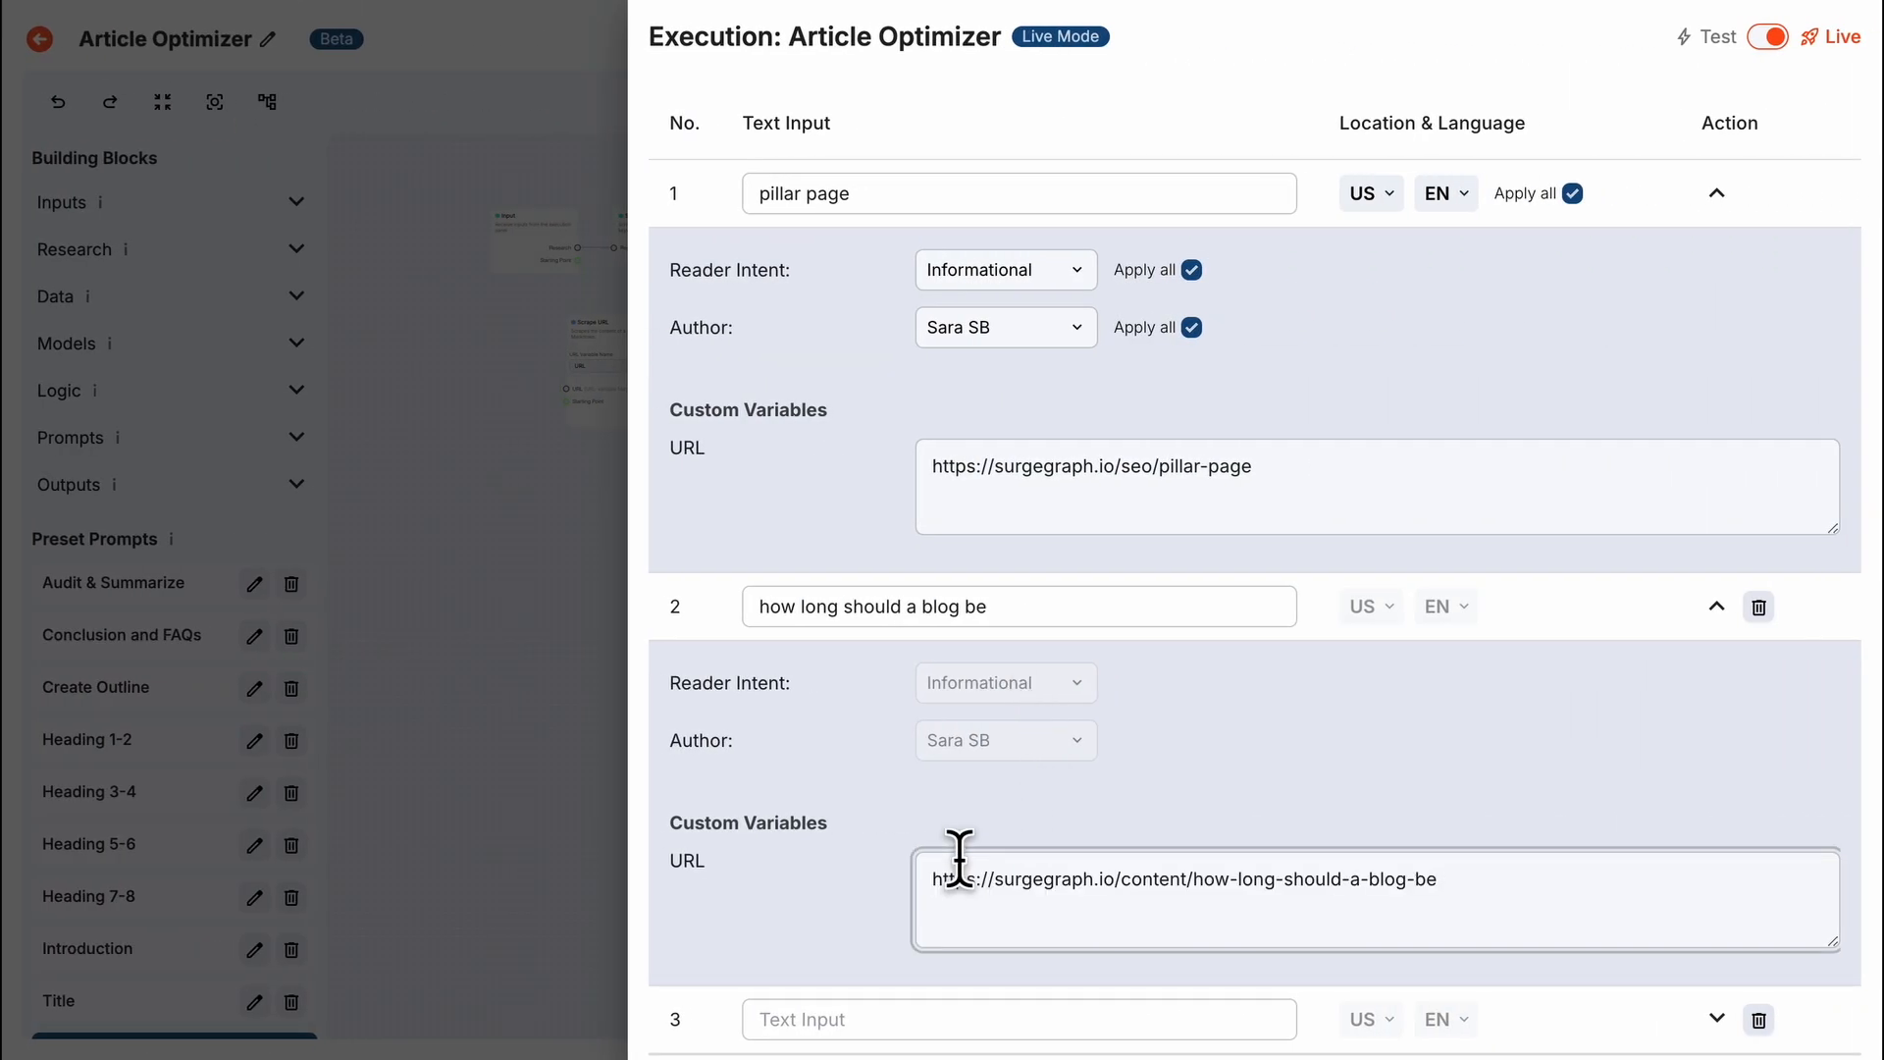
left_click(1176, 821)
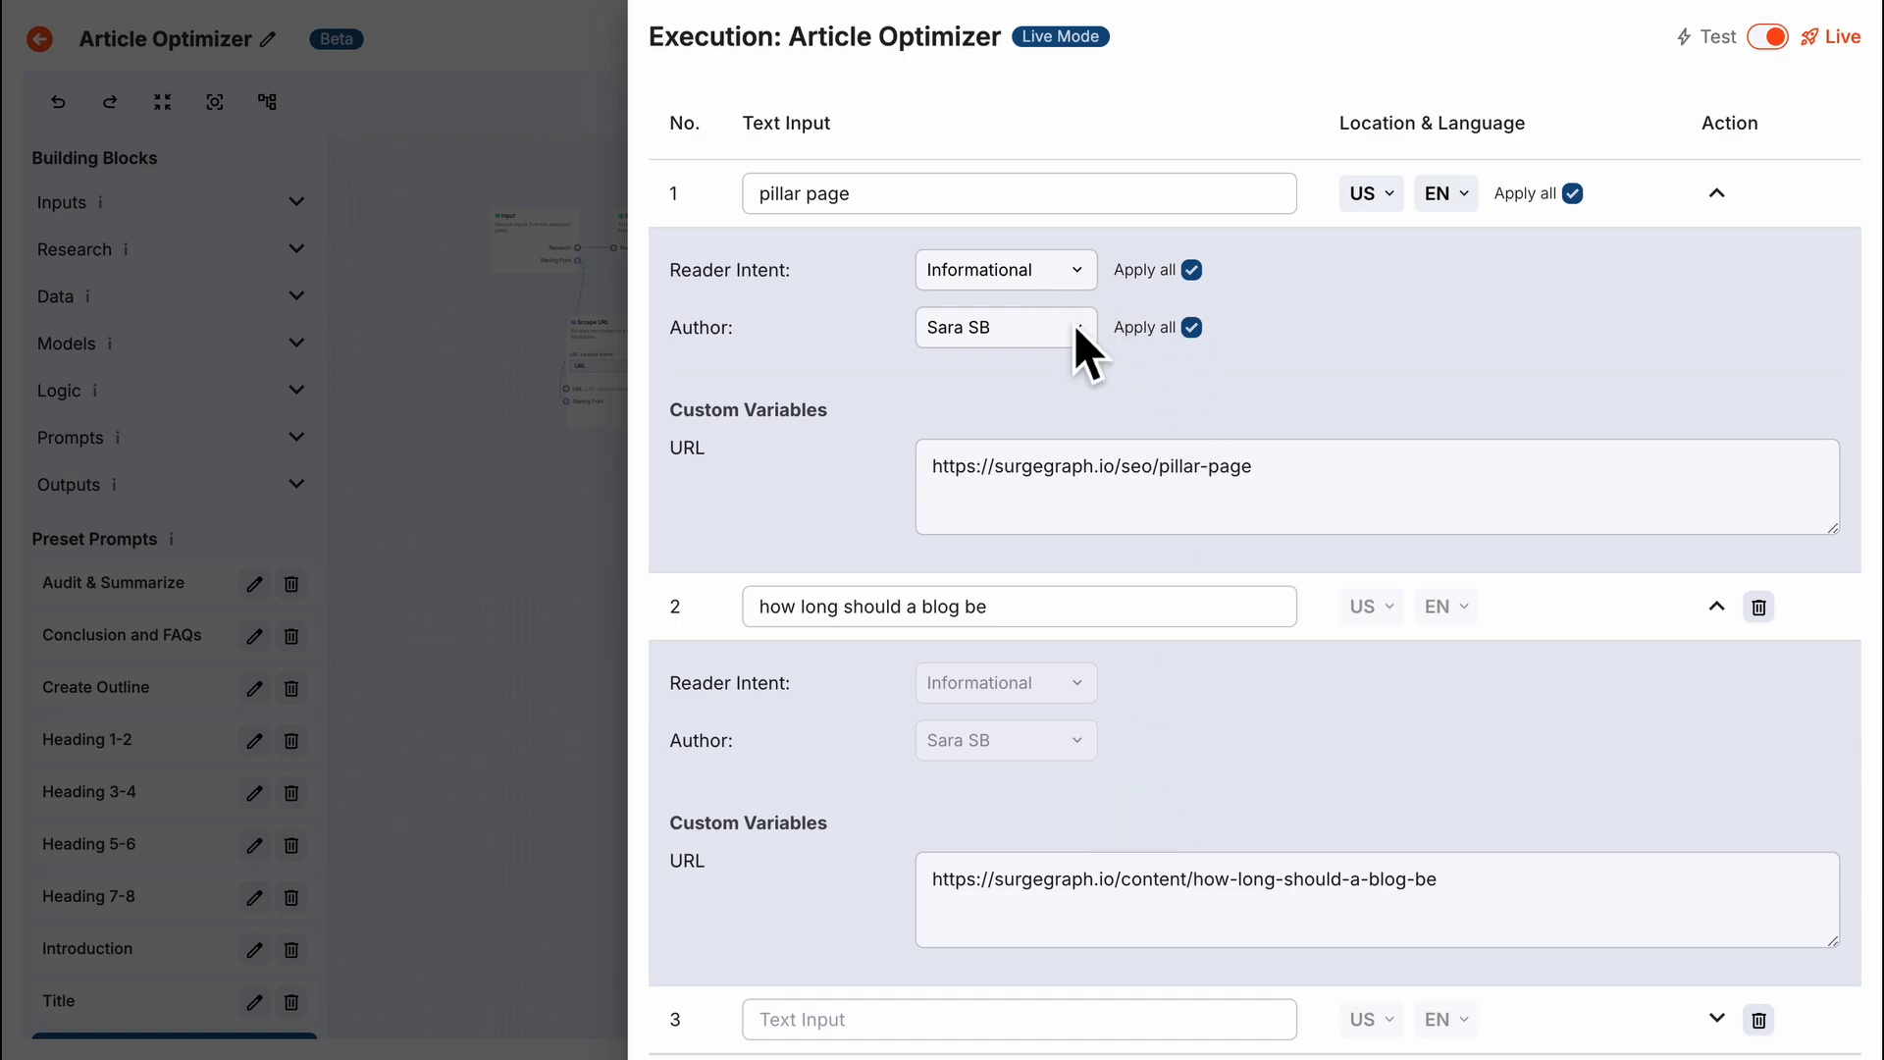
Try a separate author for row 2 by turning off the shared author setting, and restore the shared author for all rows.
scroll(1075, 732, "down", 2)
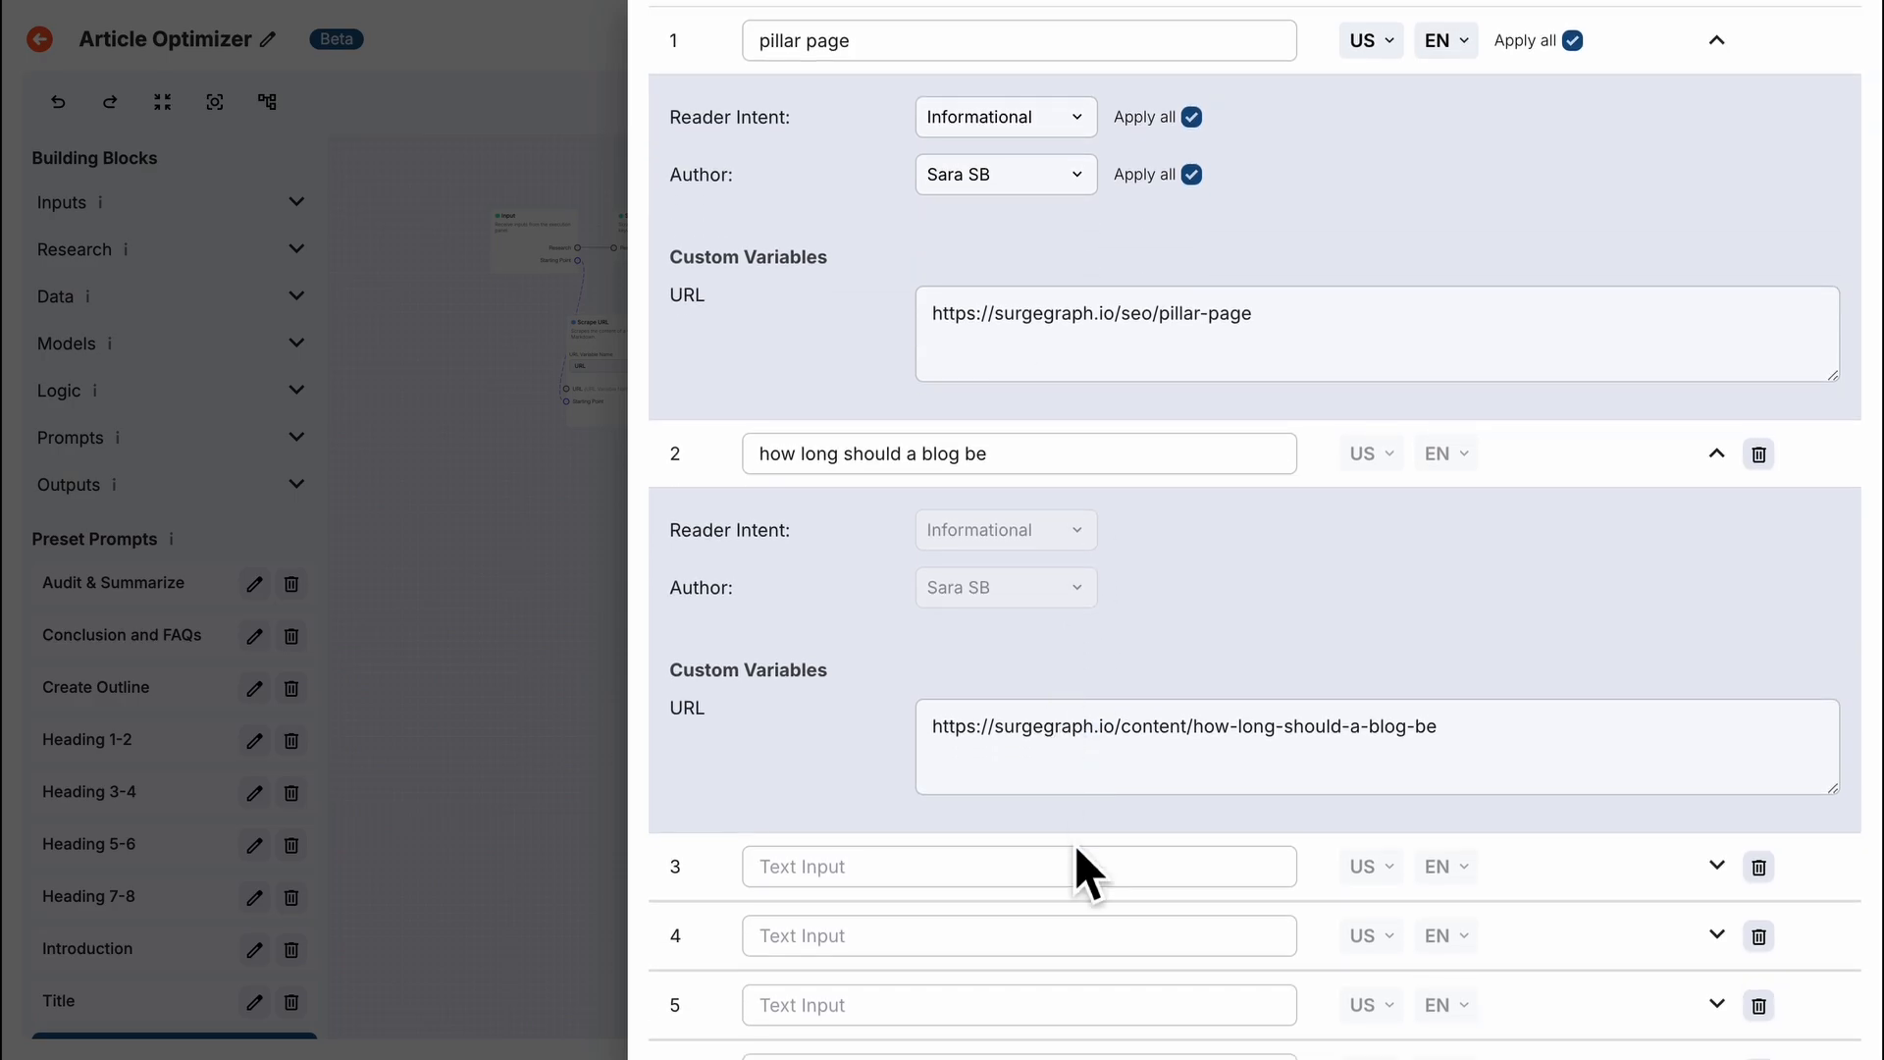
scroll(1075, 854, "down", 1)
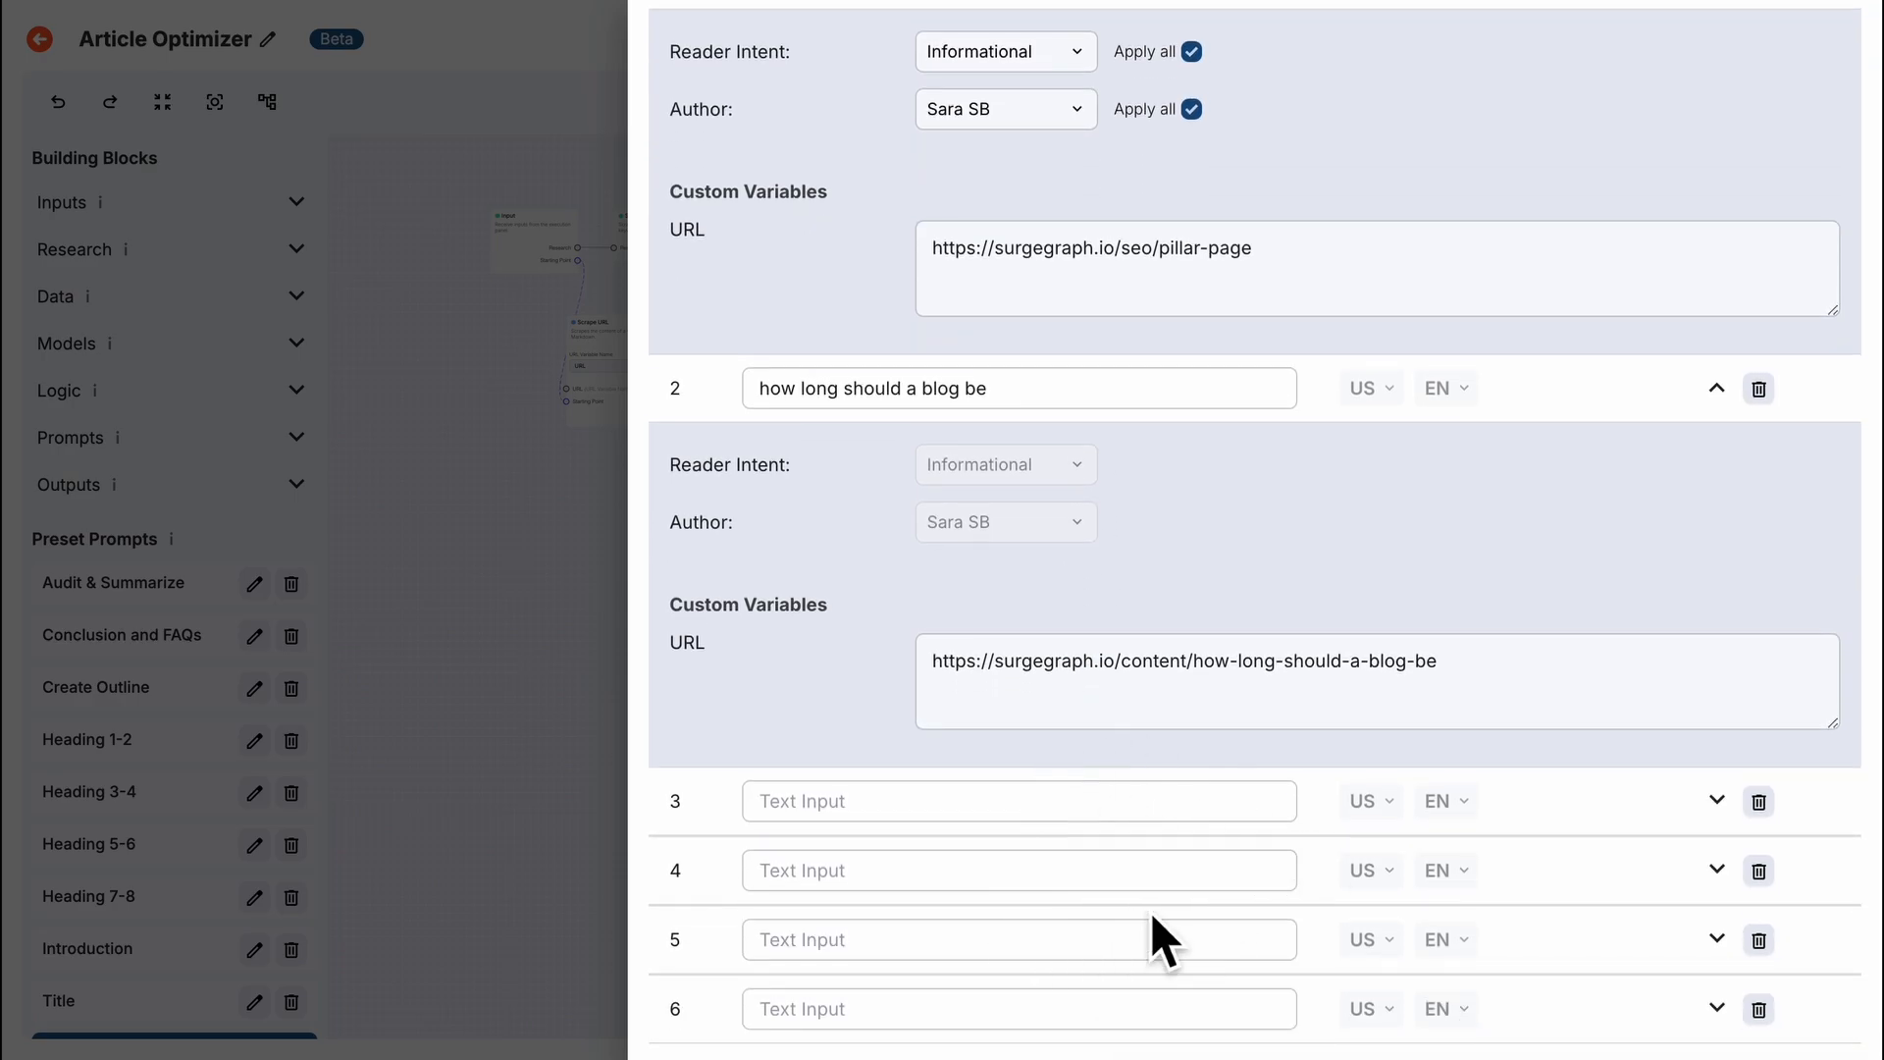
scroll(1152, 910, "up", 3)
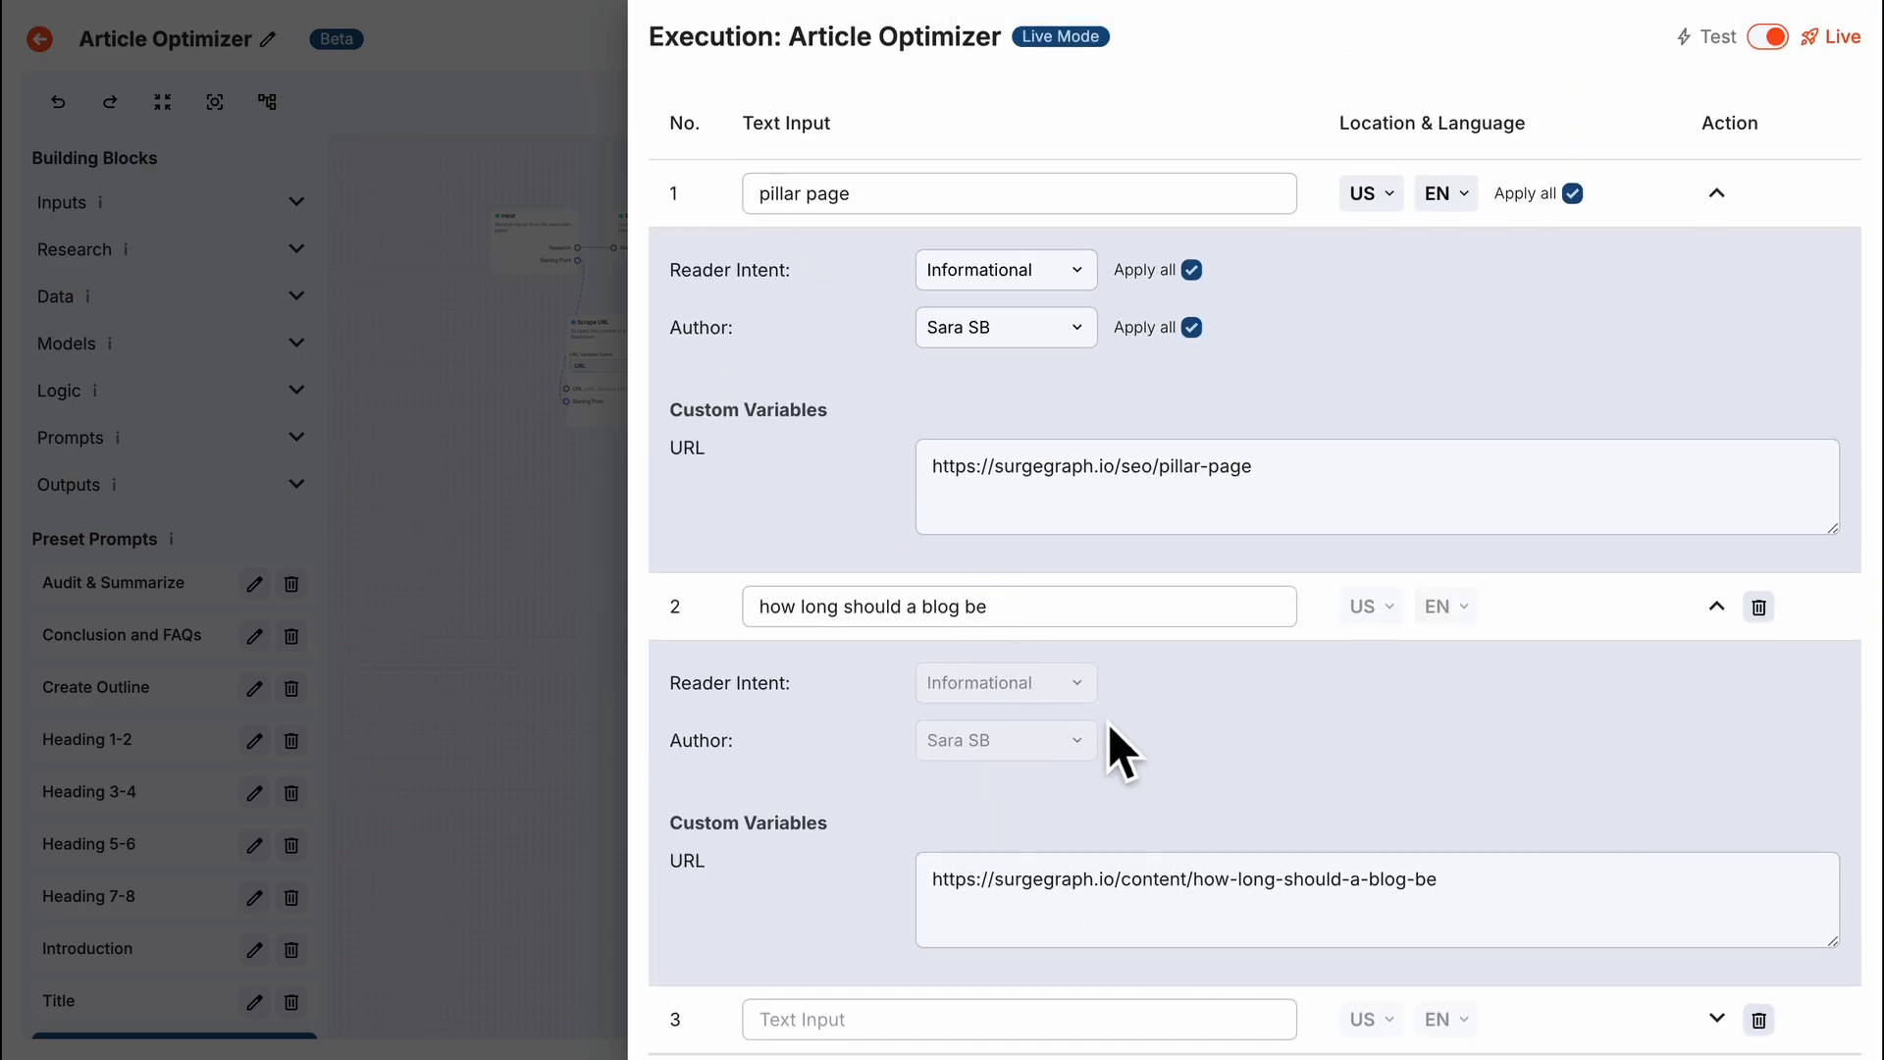
left_click(1192, 328)
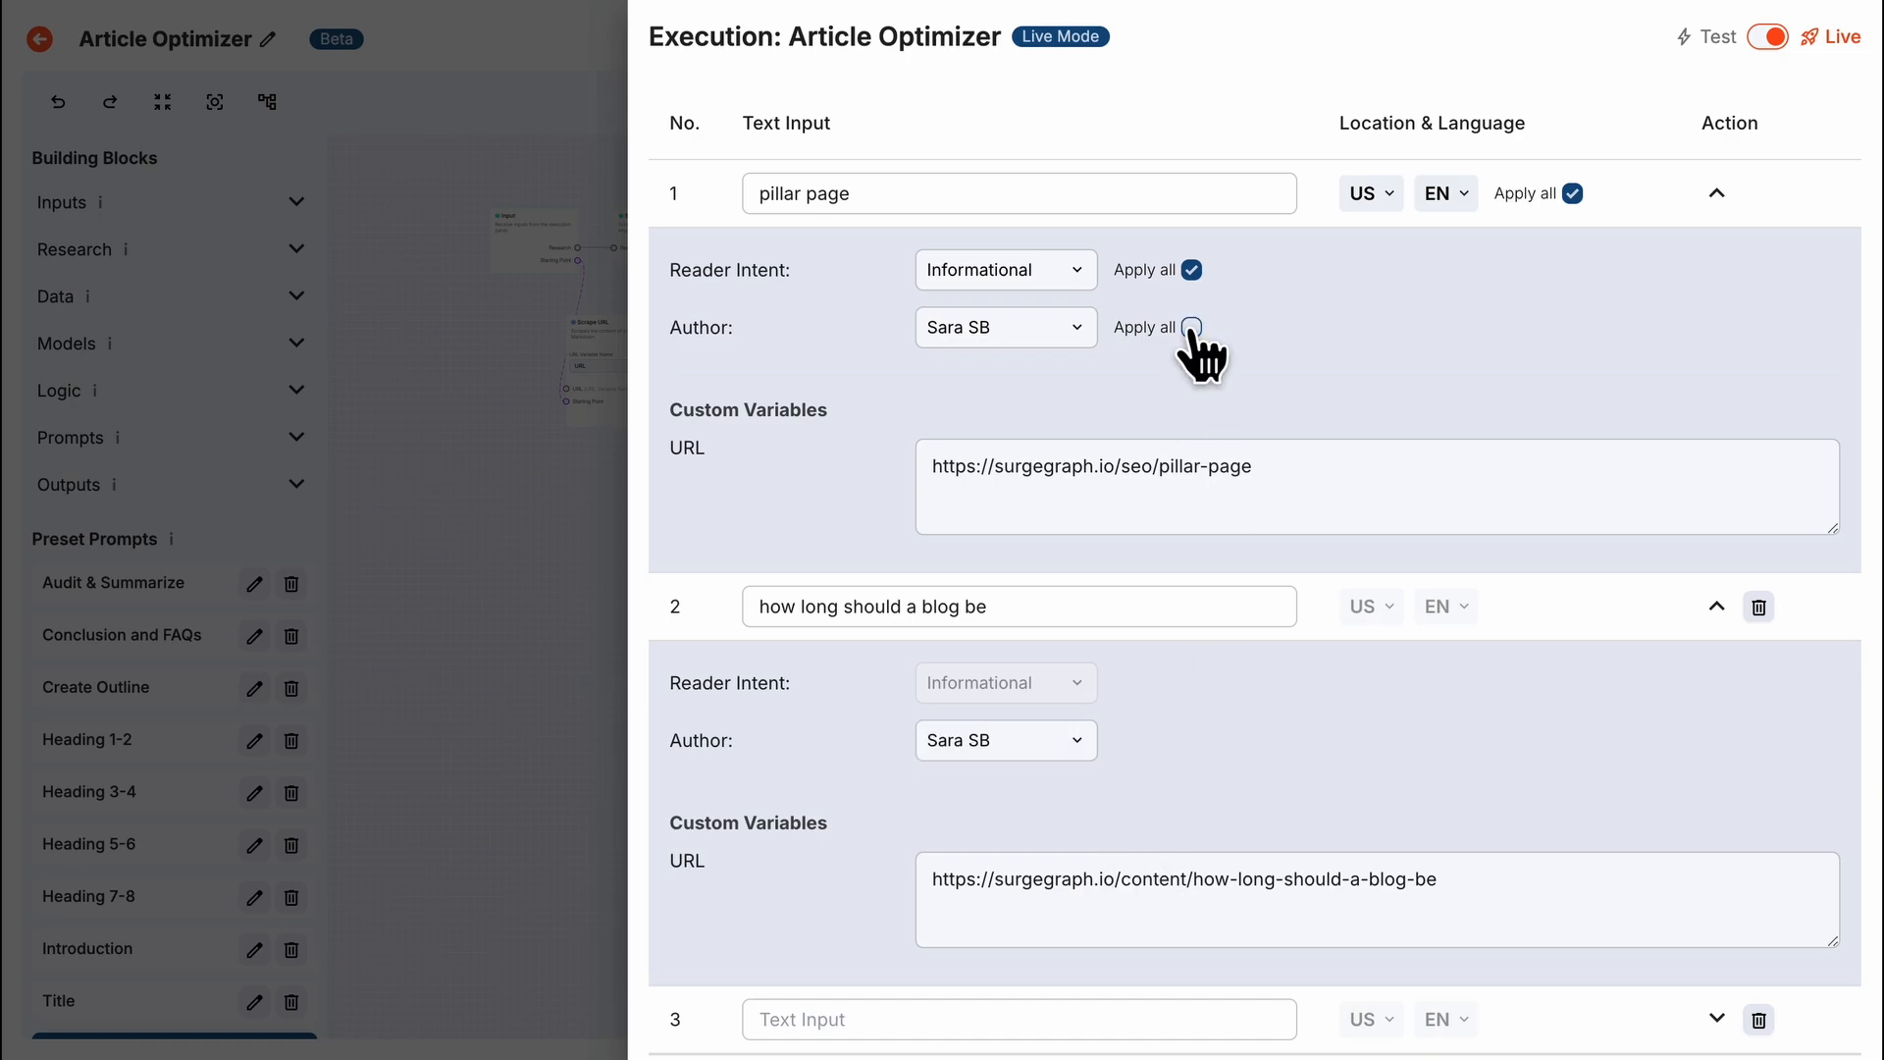
left_click(1046, 746)
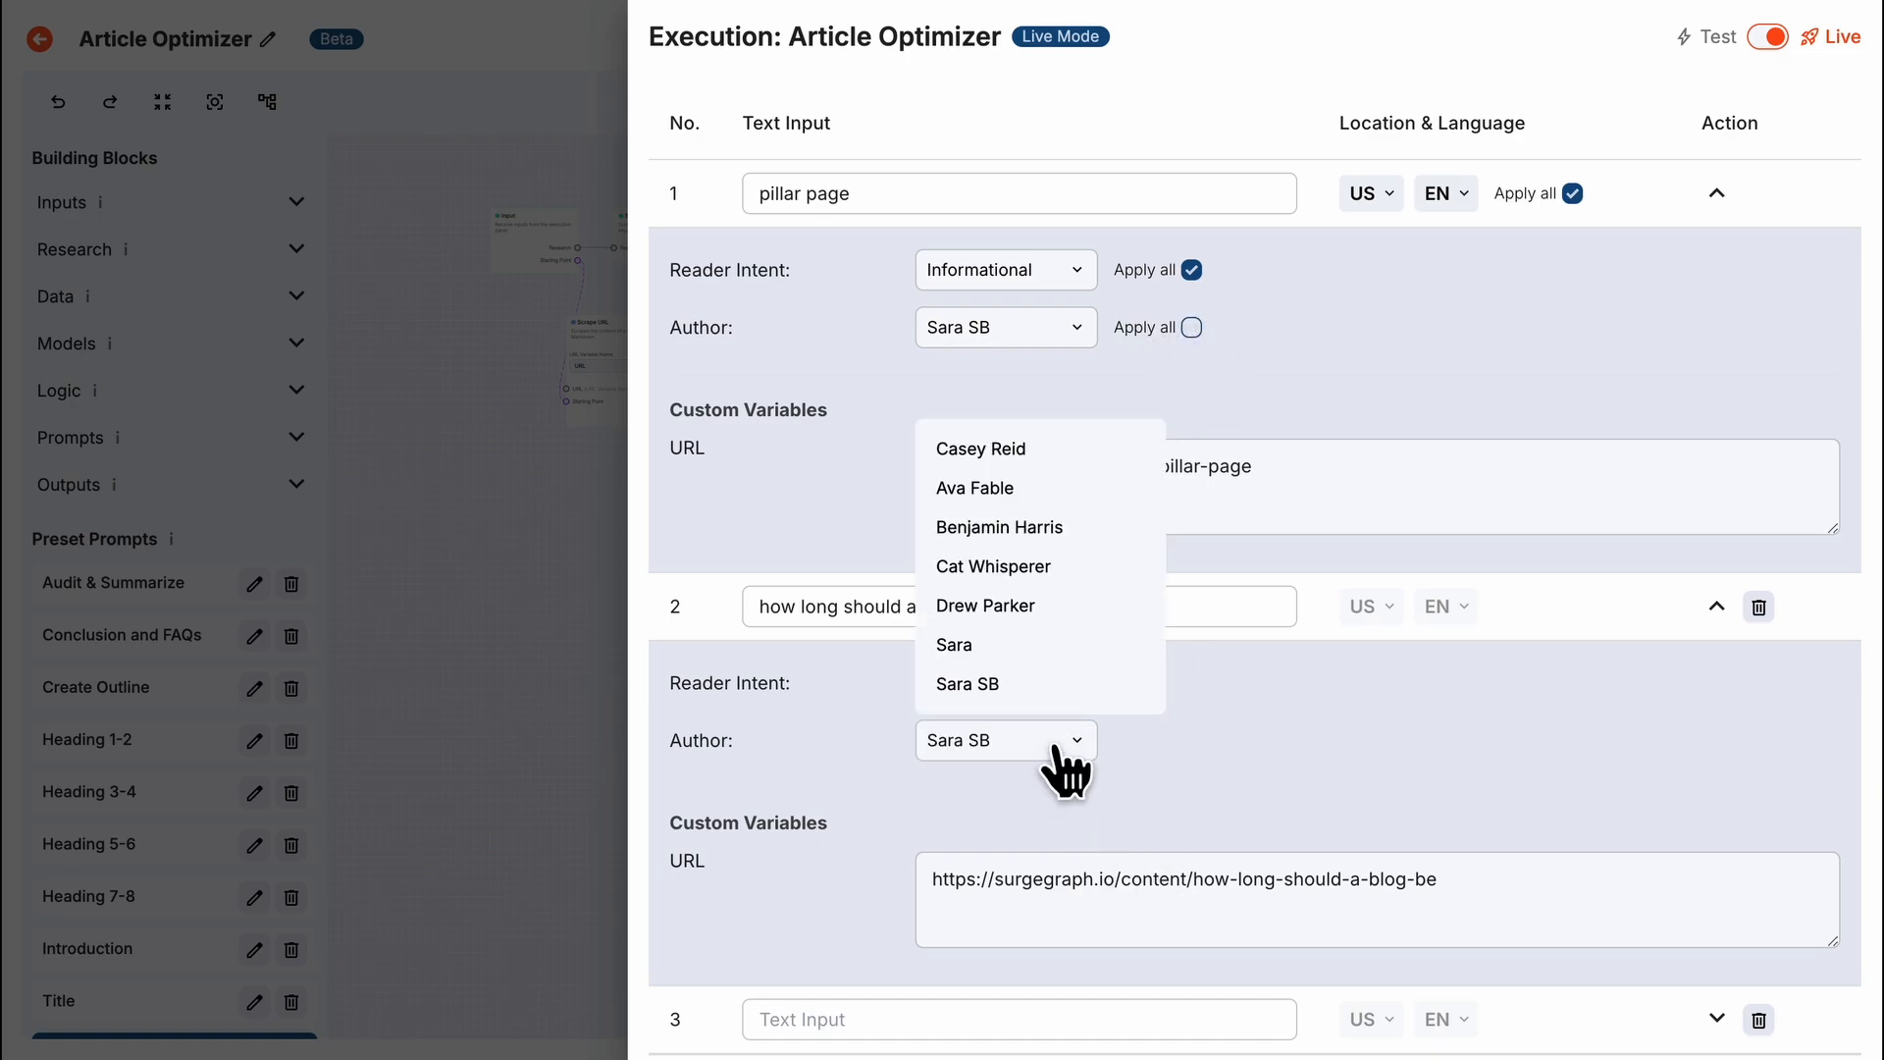
left_click(1030, 639)
left_click(1055, 746)
left_click(1054, 687)
left_click(1187, 330)
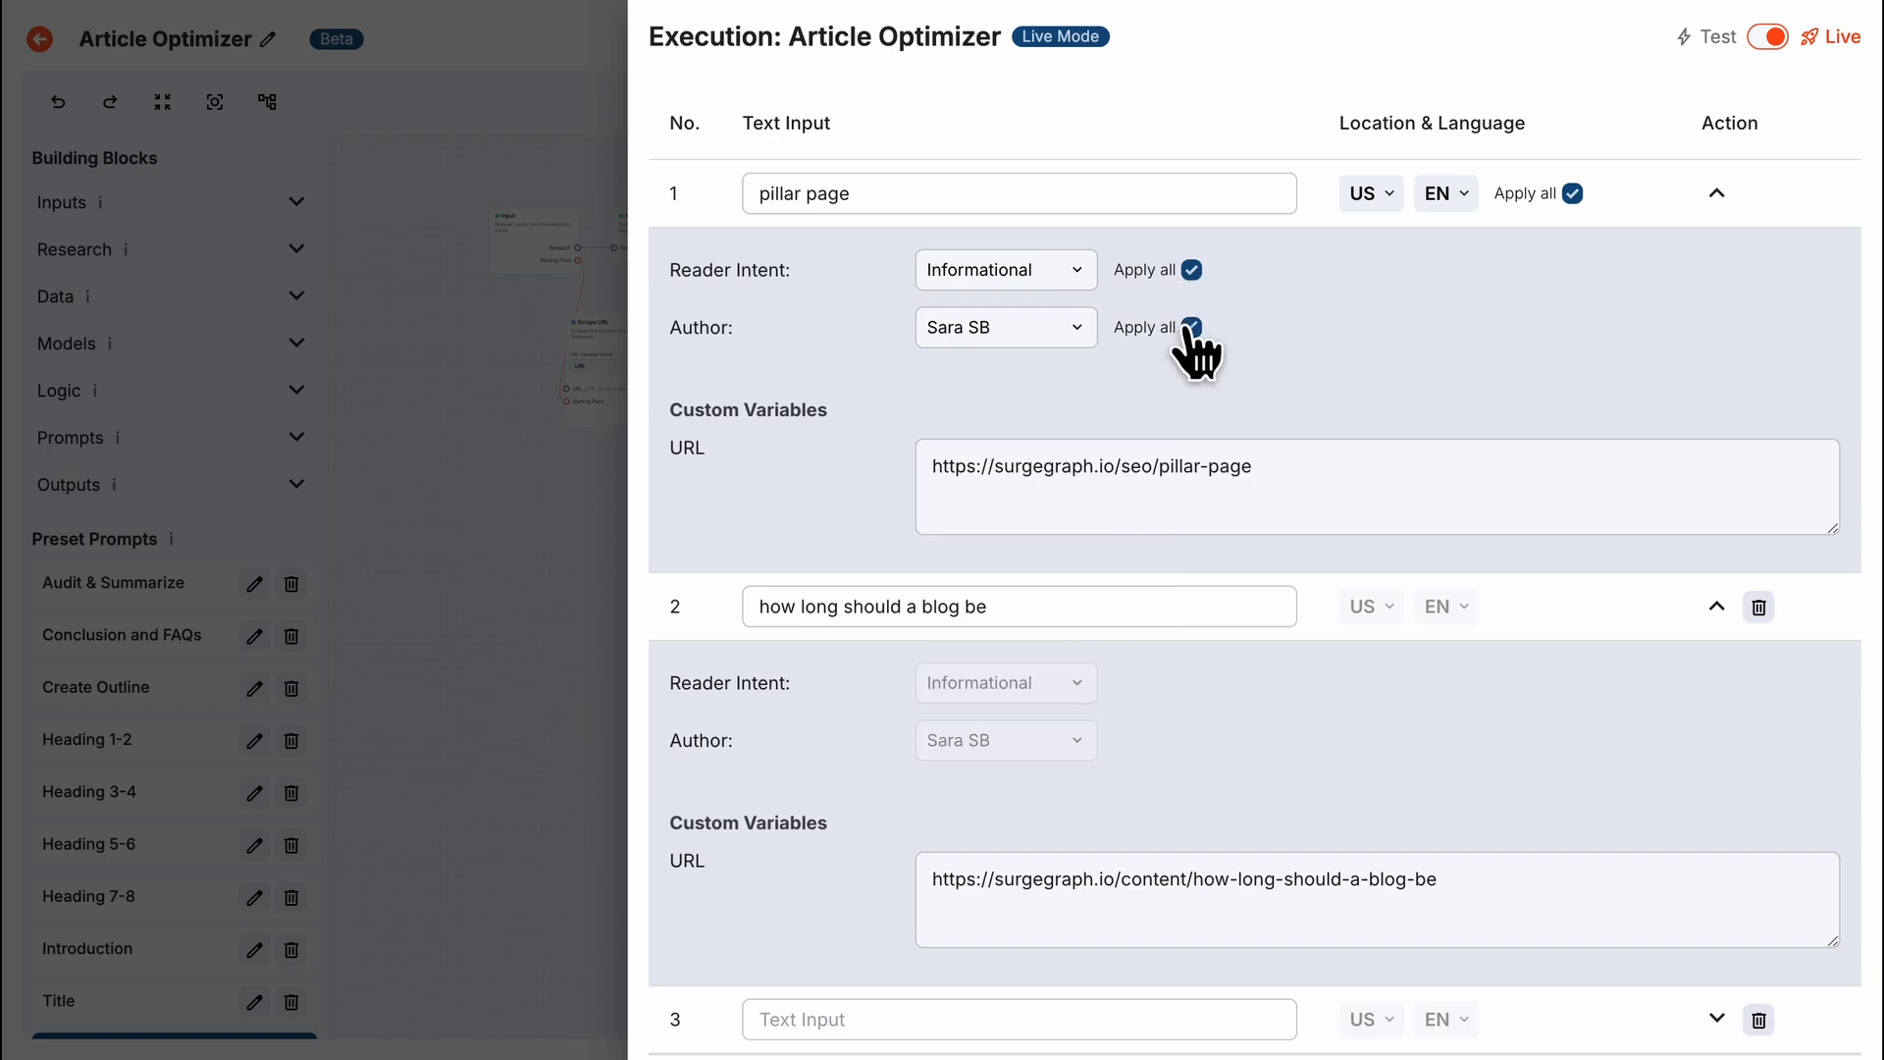
scroll(1333, 336, "down", 1)
scroll(1333, 335, "down", 5)
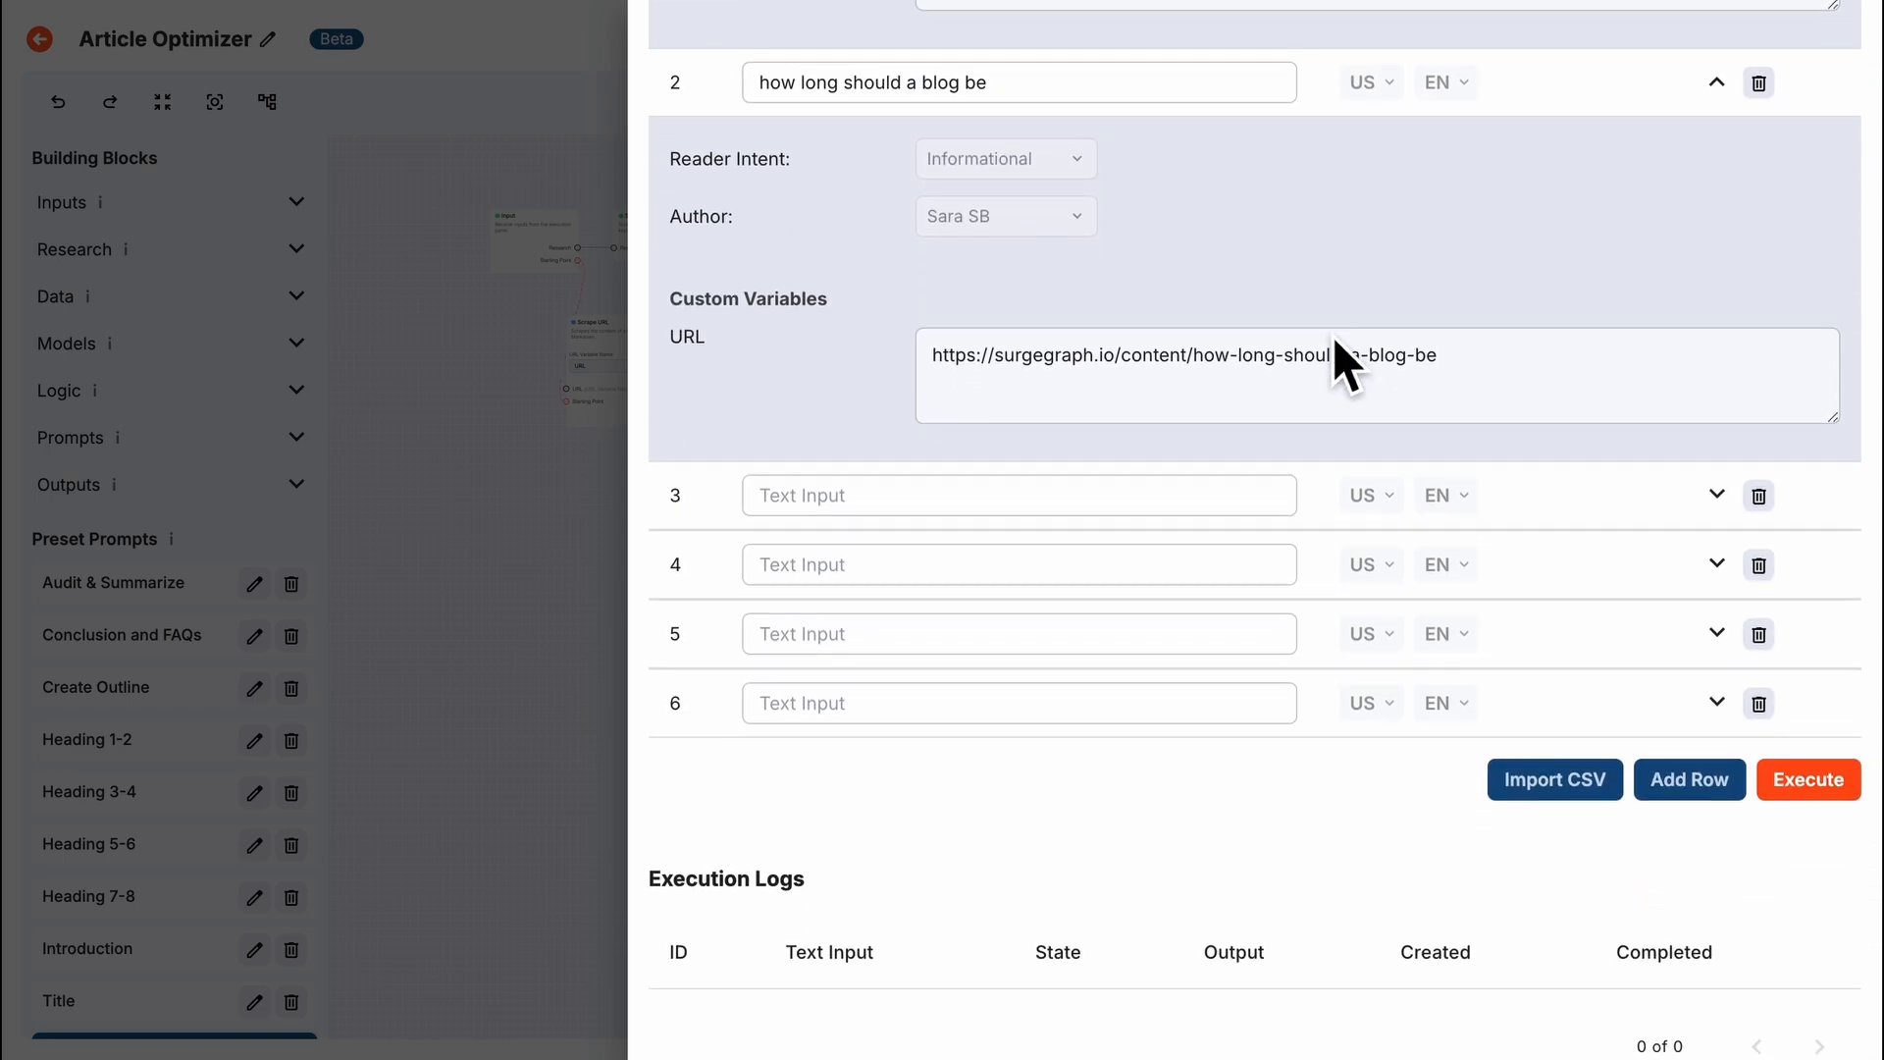
scroll(1393, 382, "up", 6)
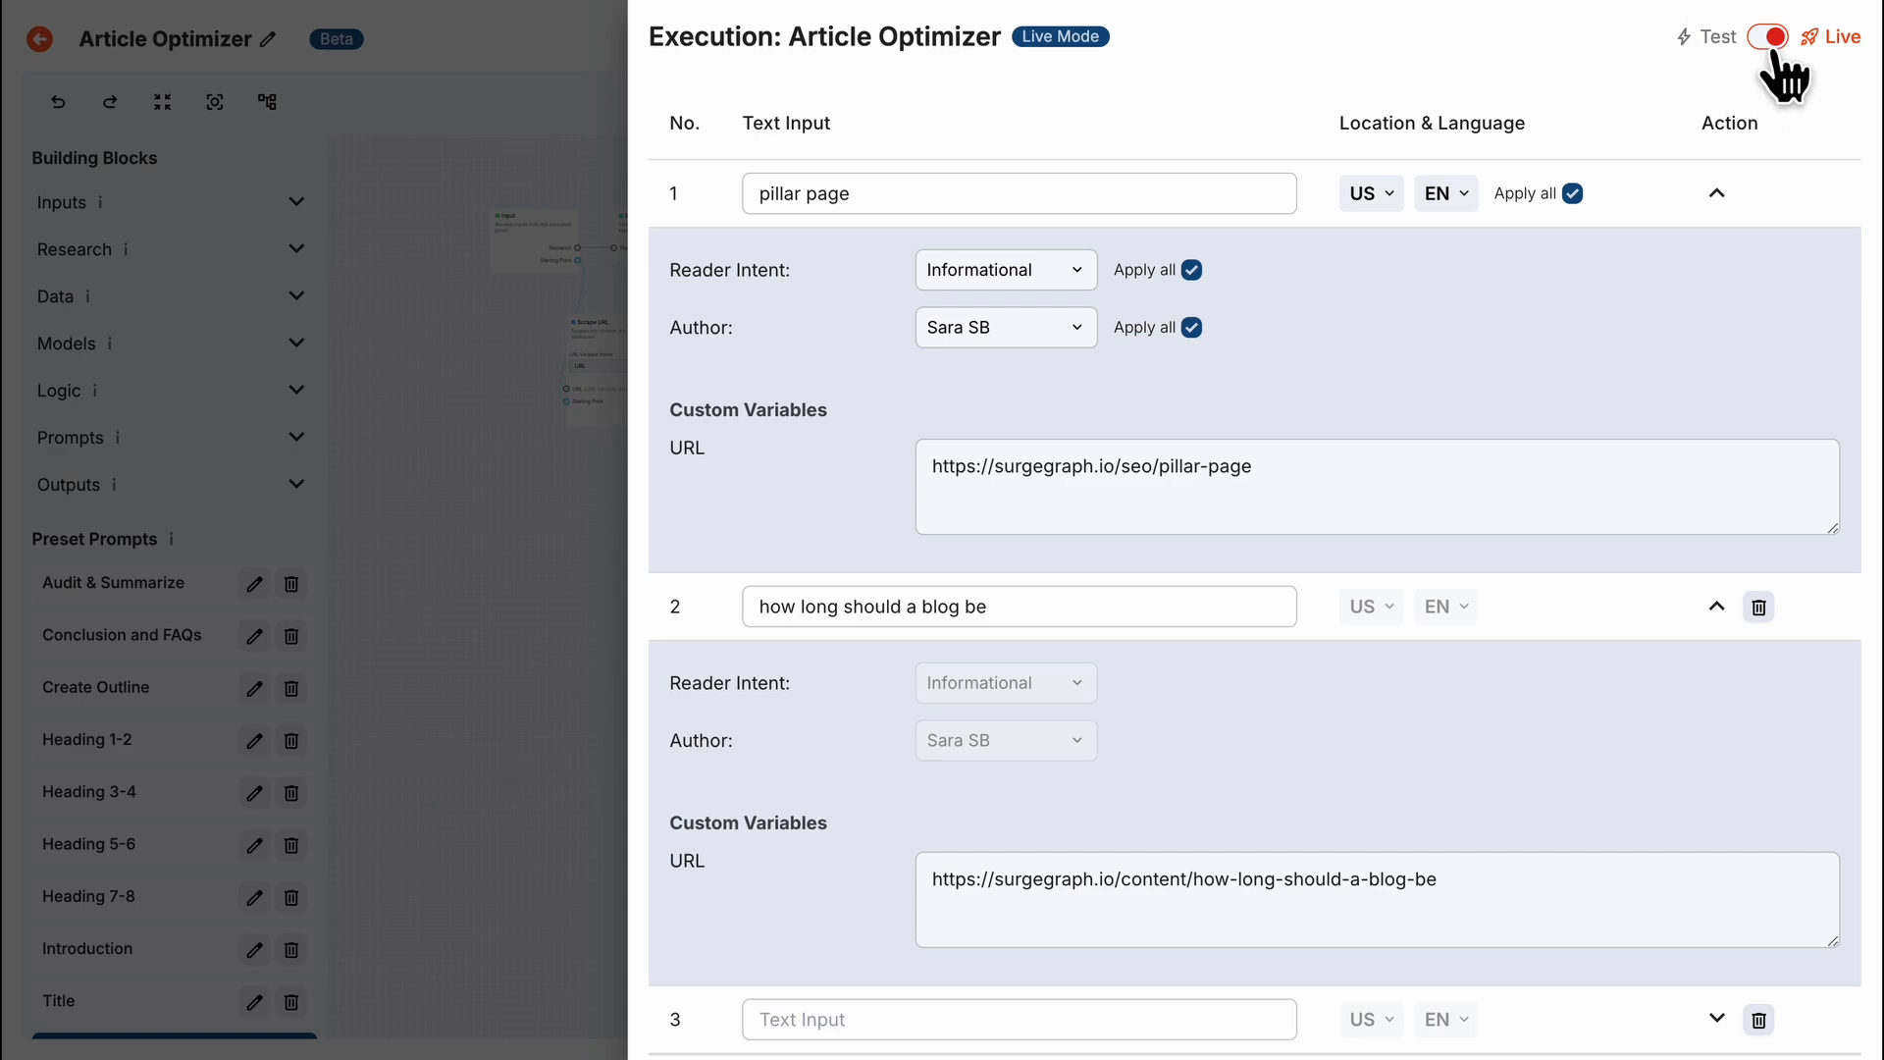
scroll(1781, 73, "down", 6)
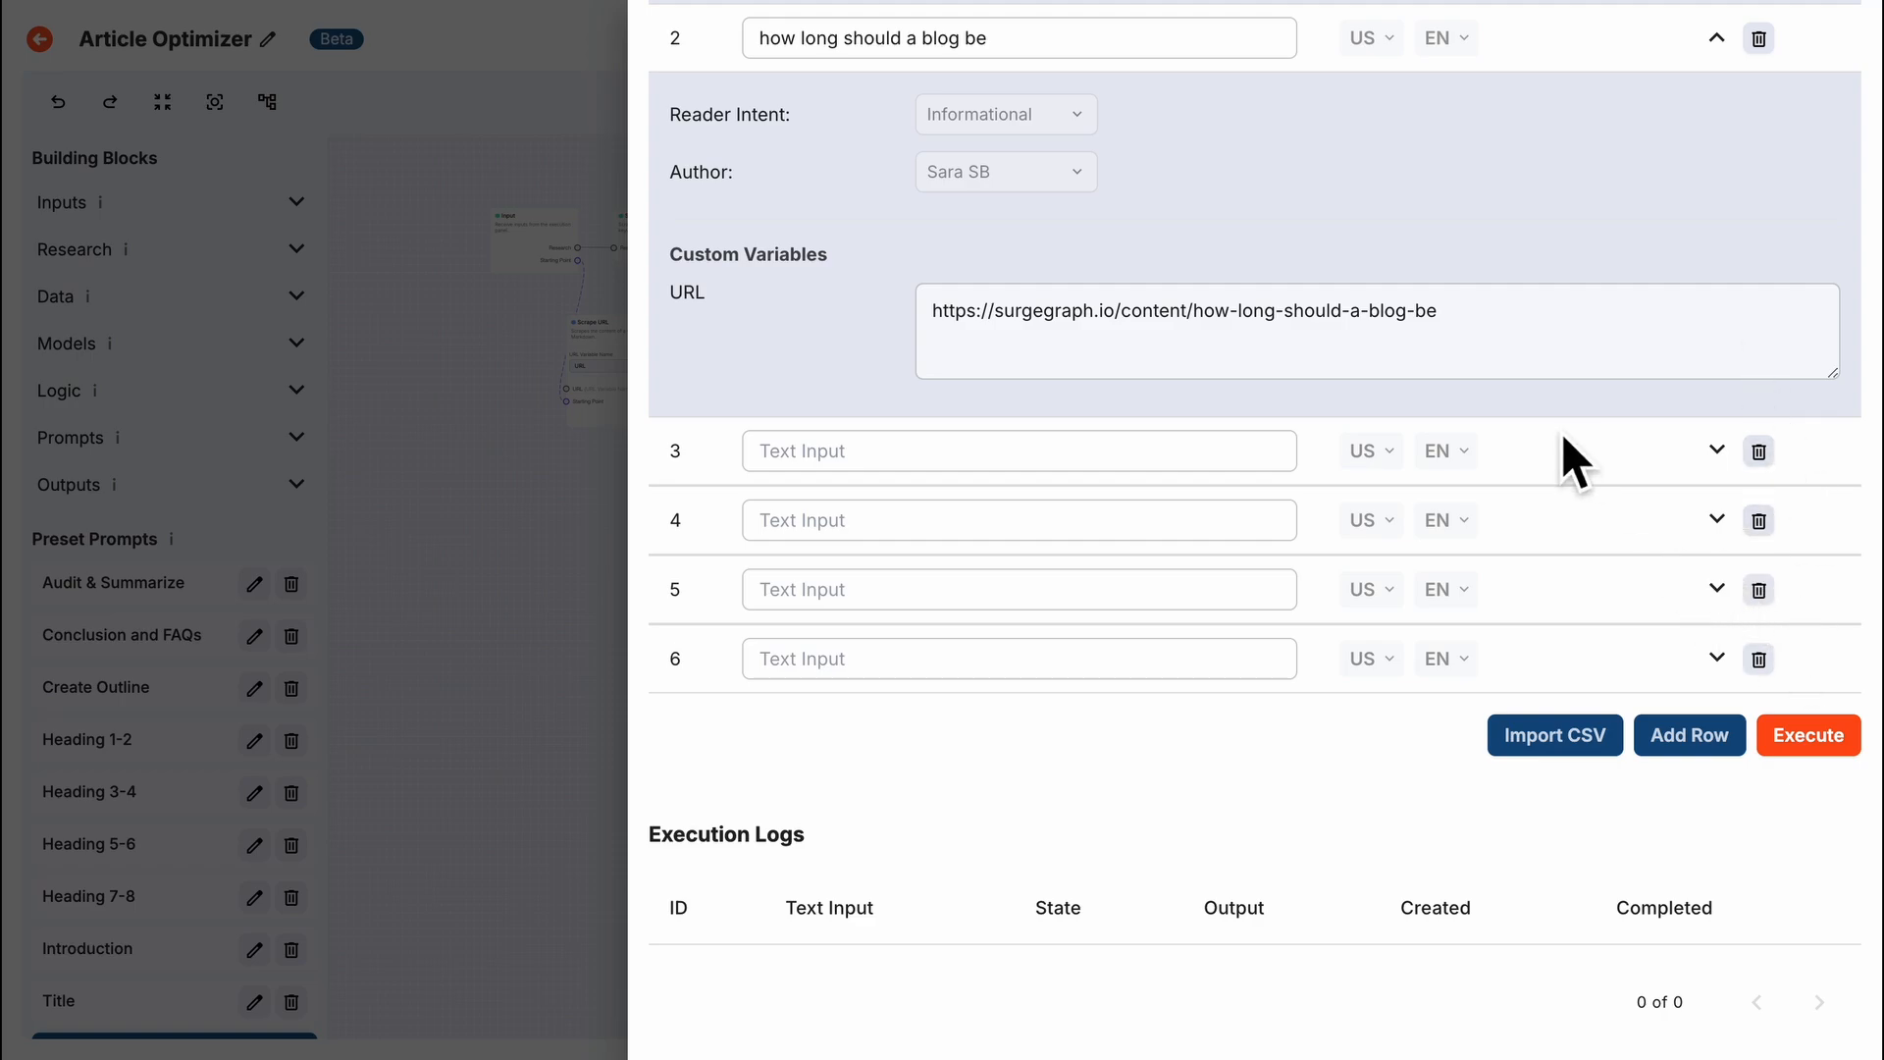
left_click(1097, 453)
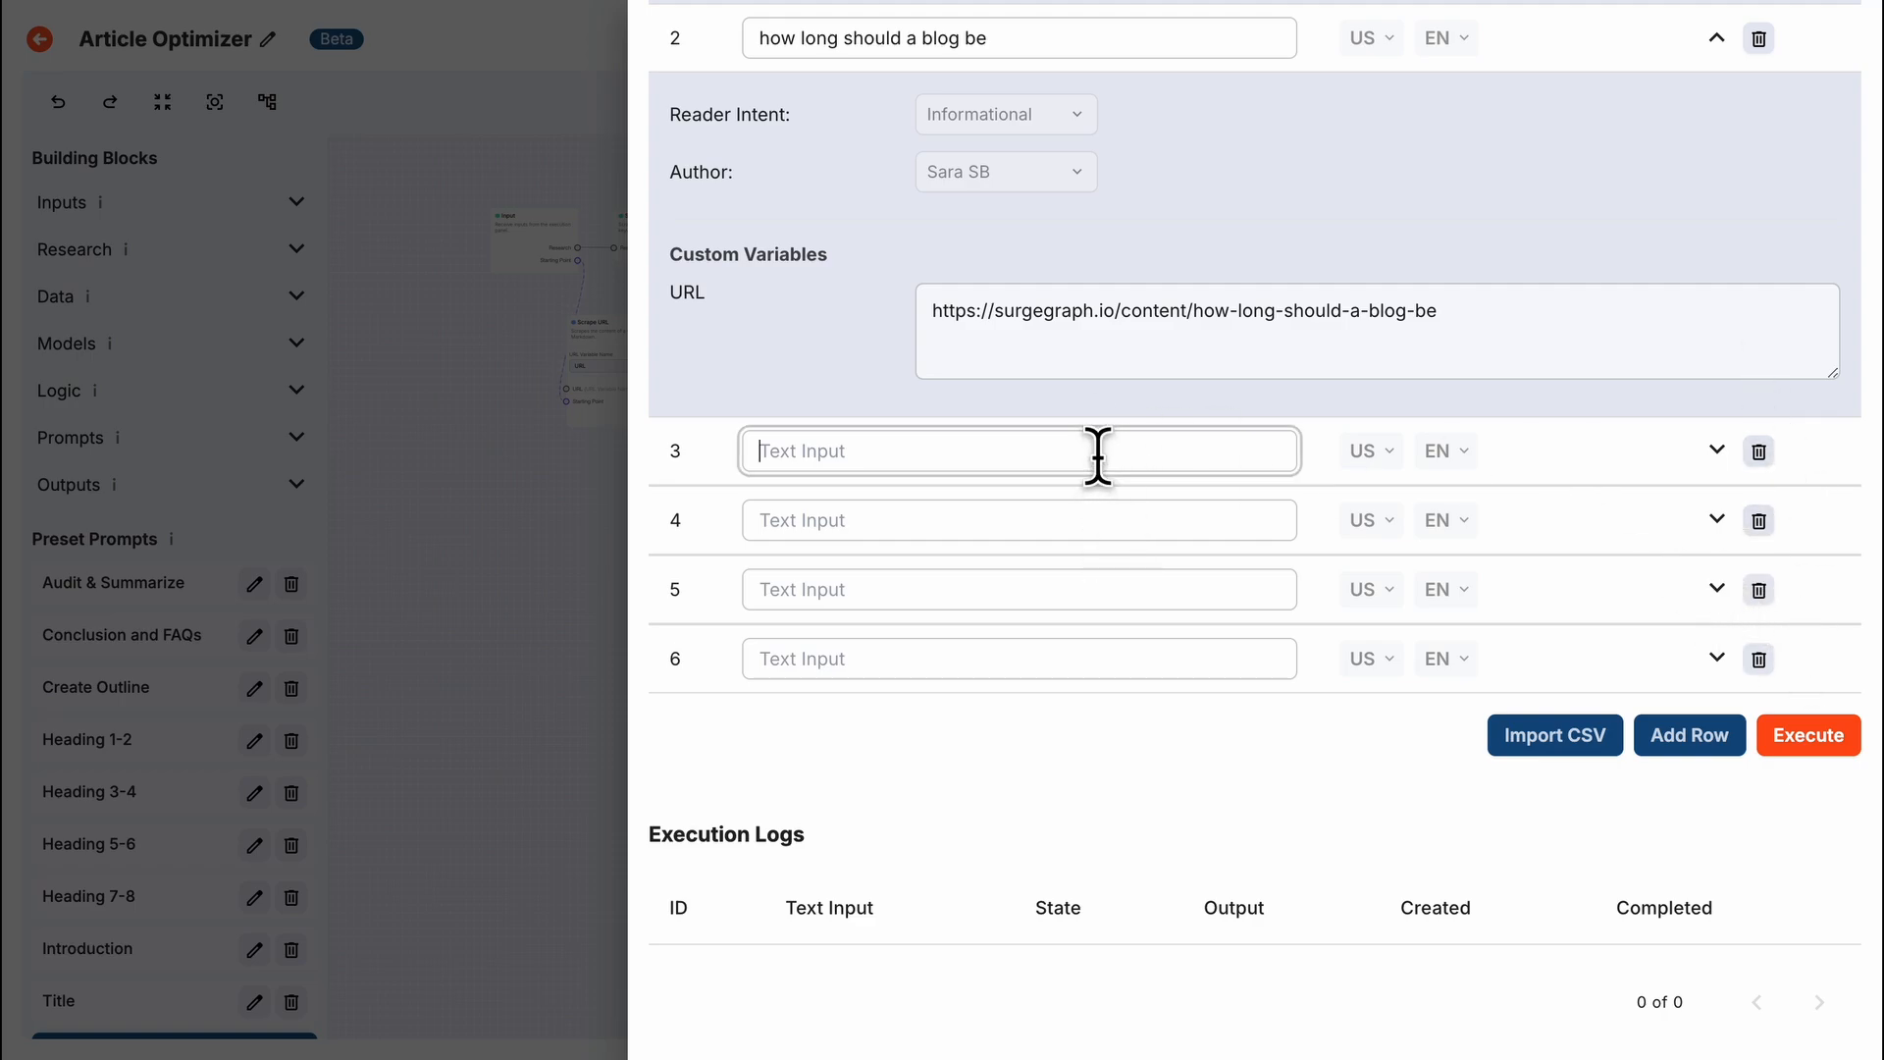
left_click(1090, 522)
left_click(1076, 589)
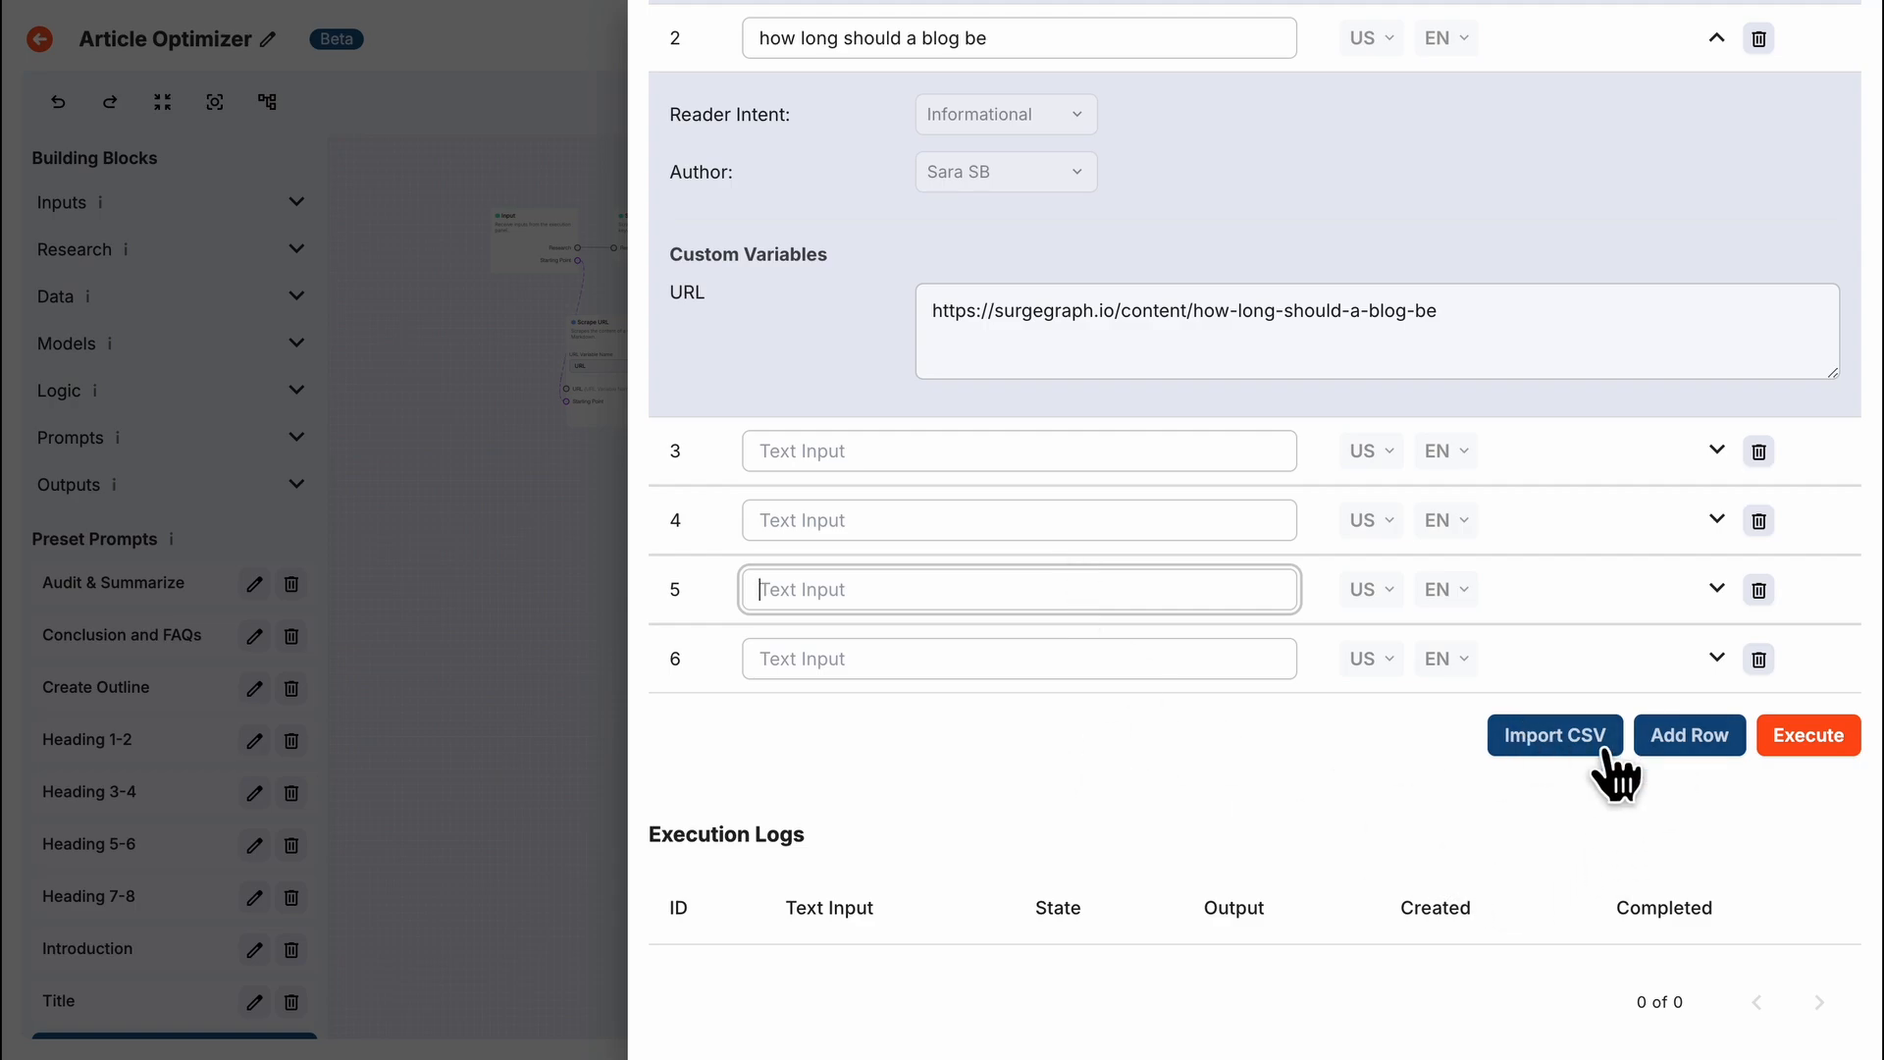
Add two more rows to the input table and execute the workflow in live mode.
left_click(1696, 772)
left_click(1687, 803)
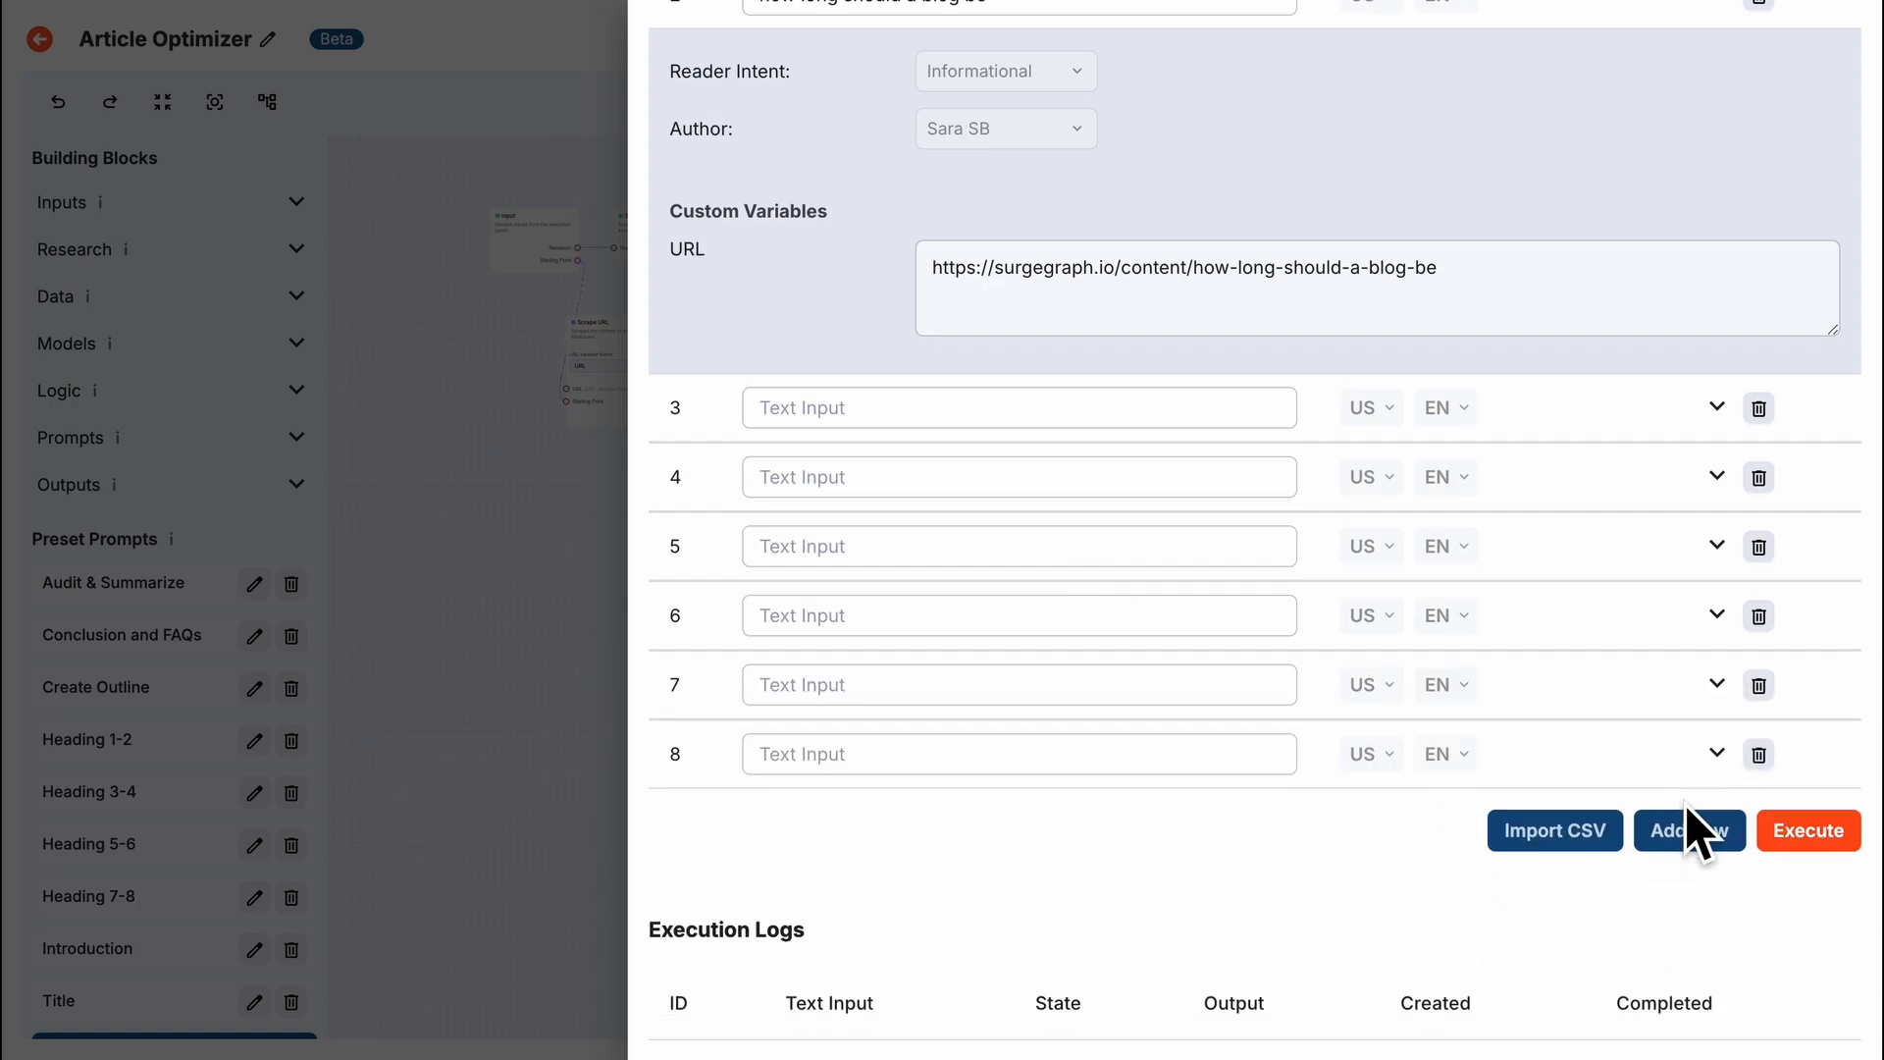
scroll(1686, 805, "down", 2)
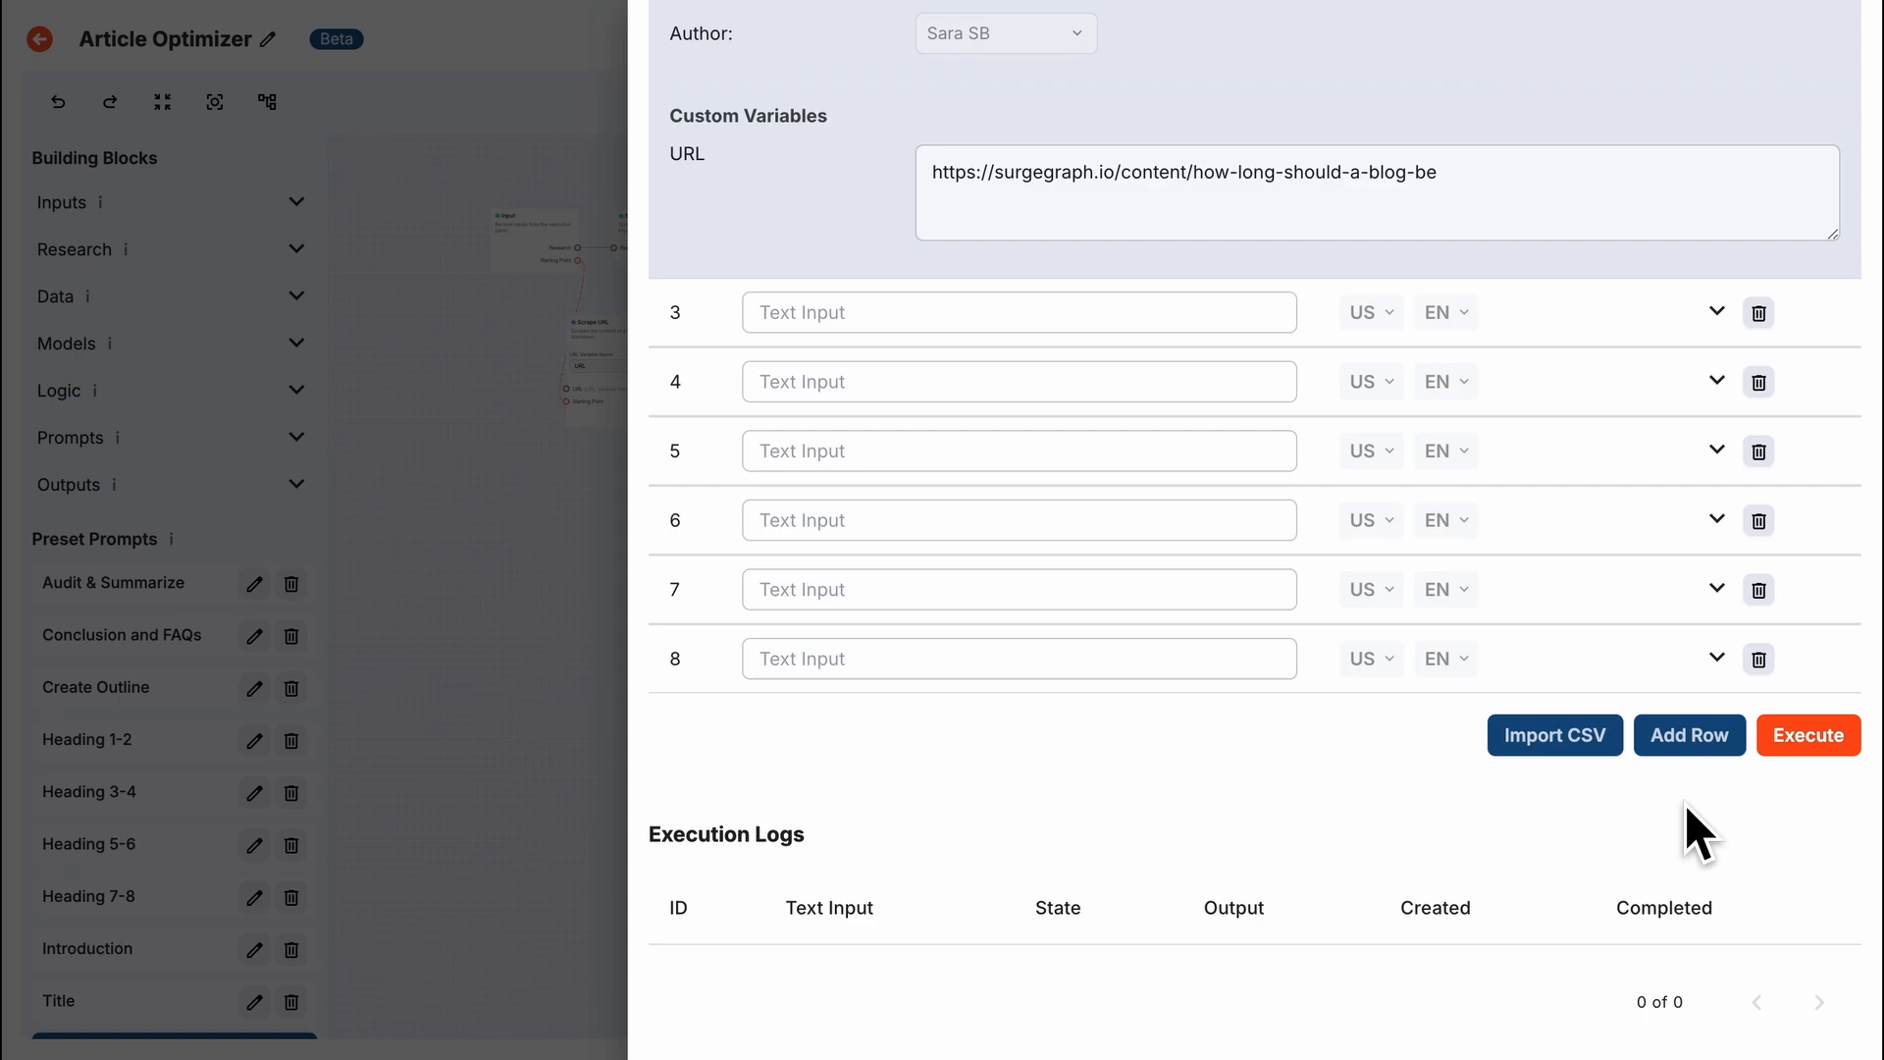
left_click(1825, 747)
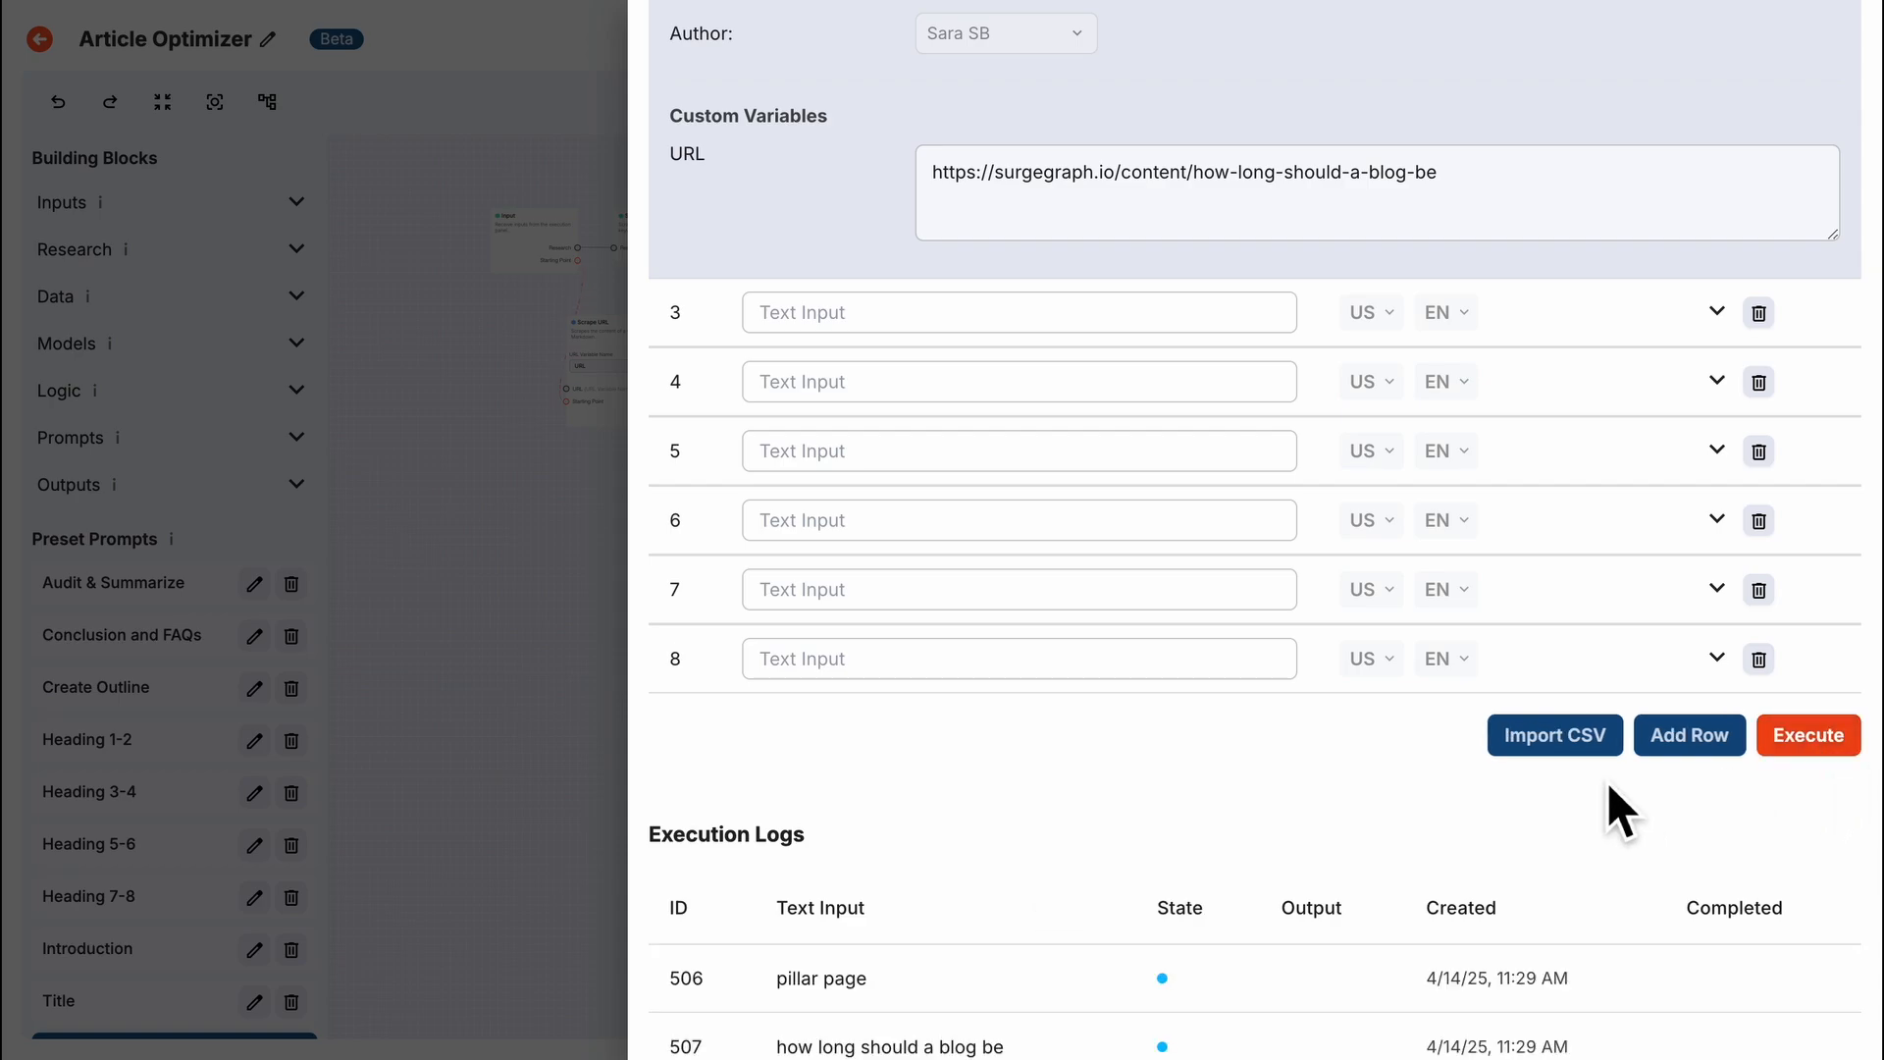
Open the output documents of the "pillar page" and "how long should a blog be" runs from the execution logs in separate new tabs.
scroll(1392, 783, "down", 2)
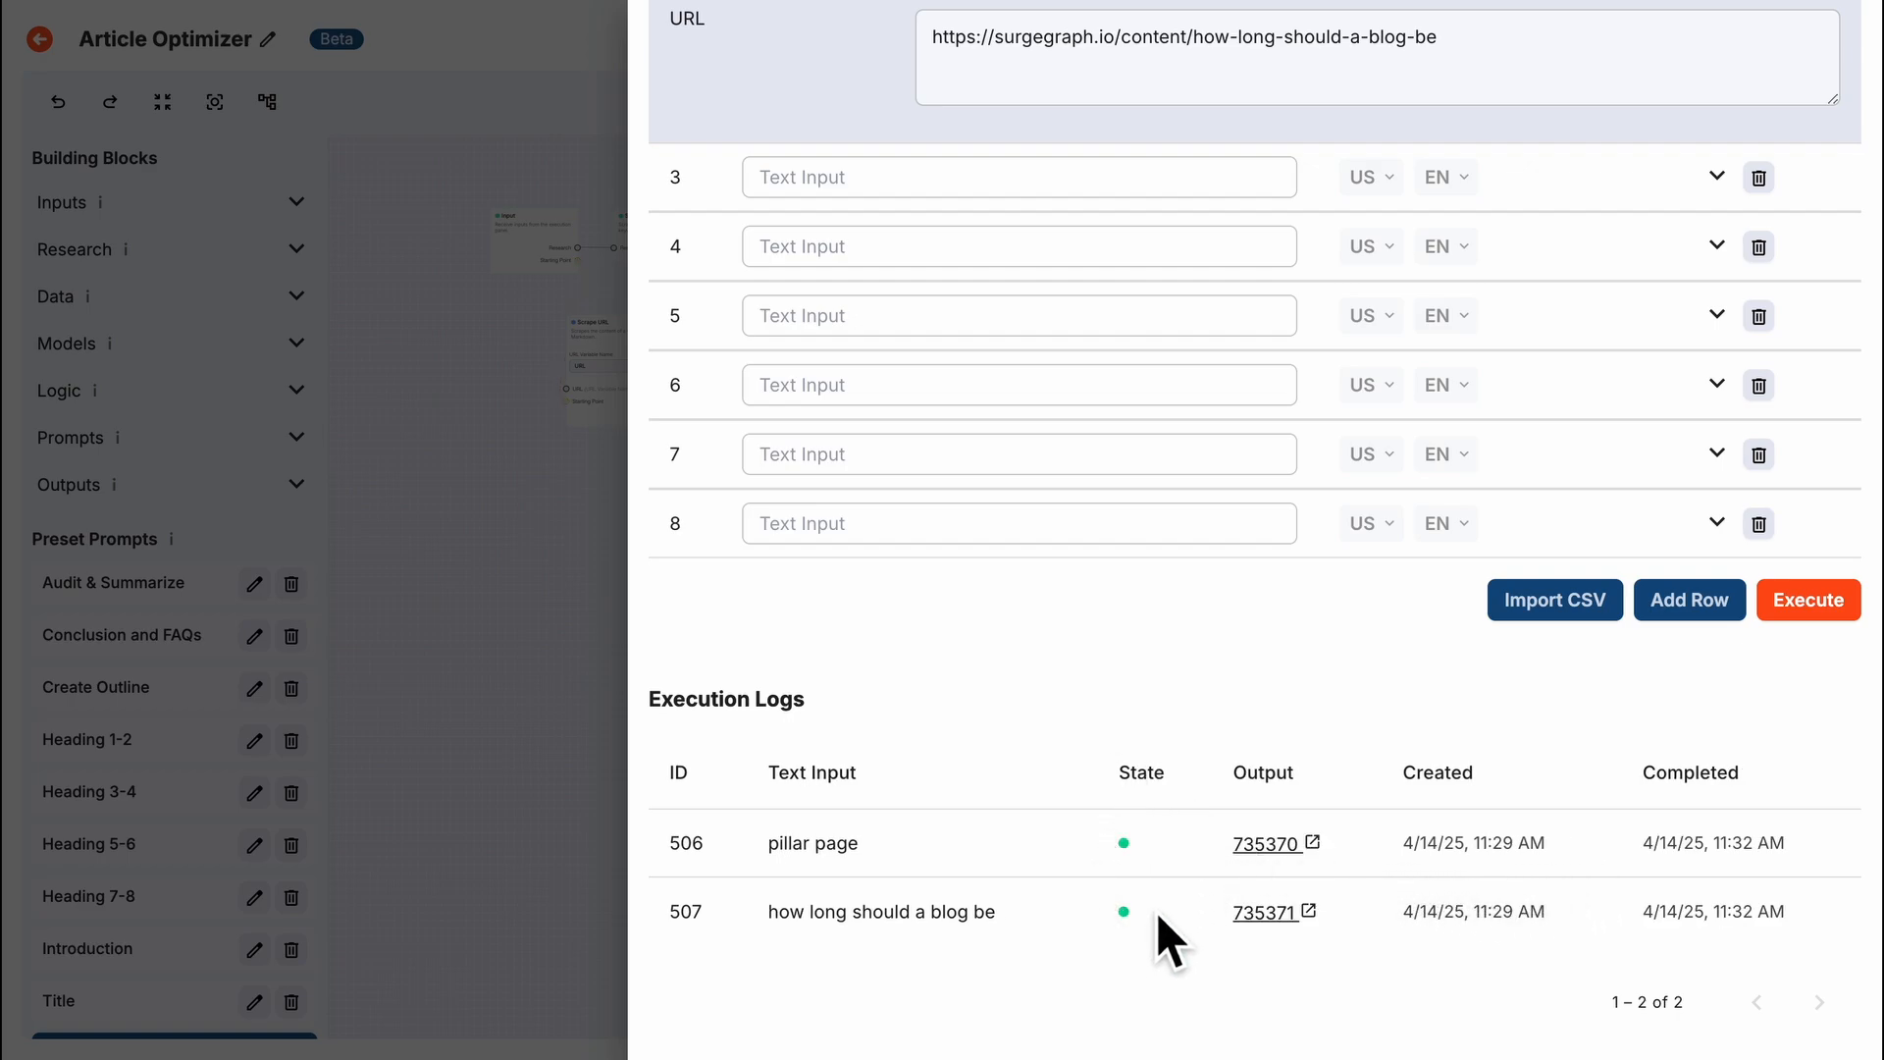
right_click(1269, 852)
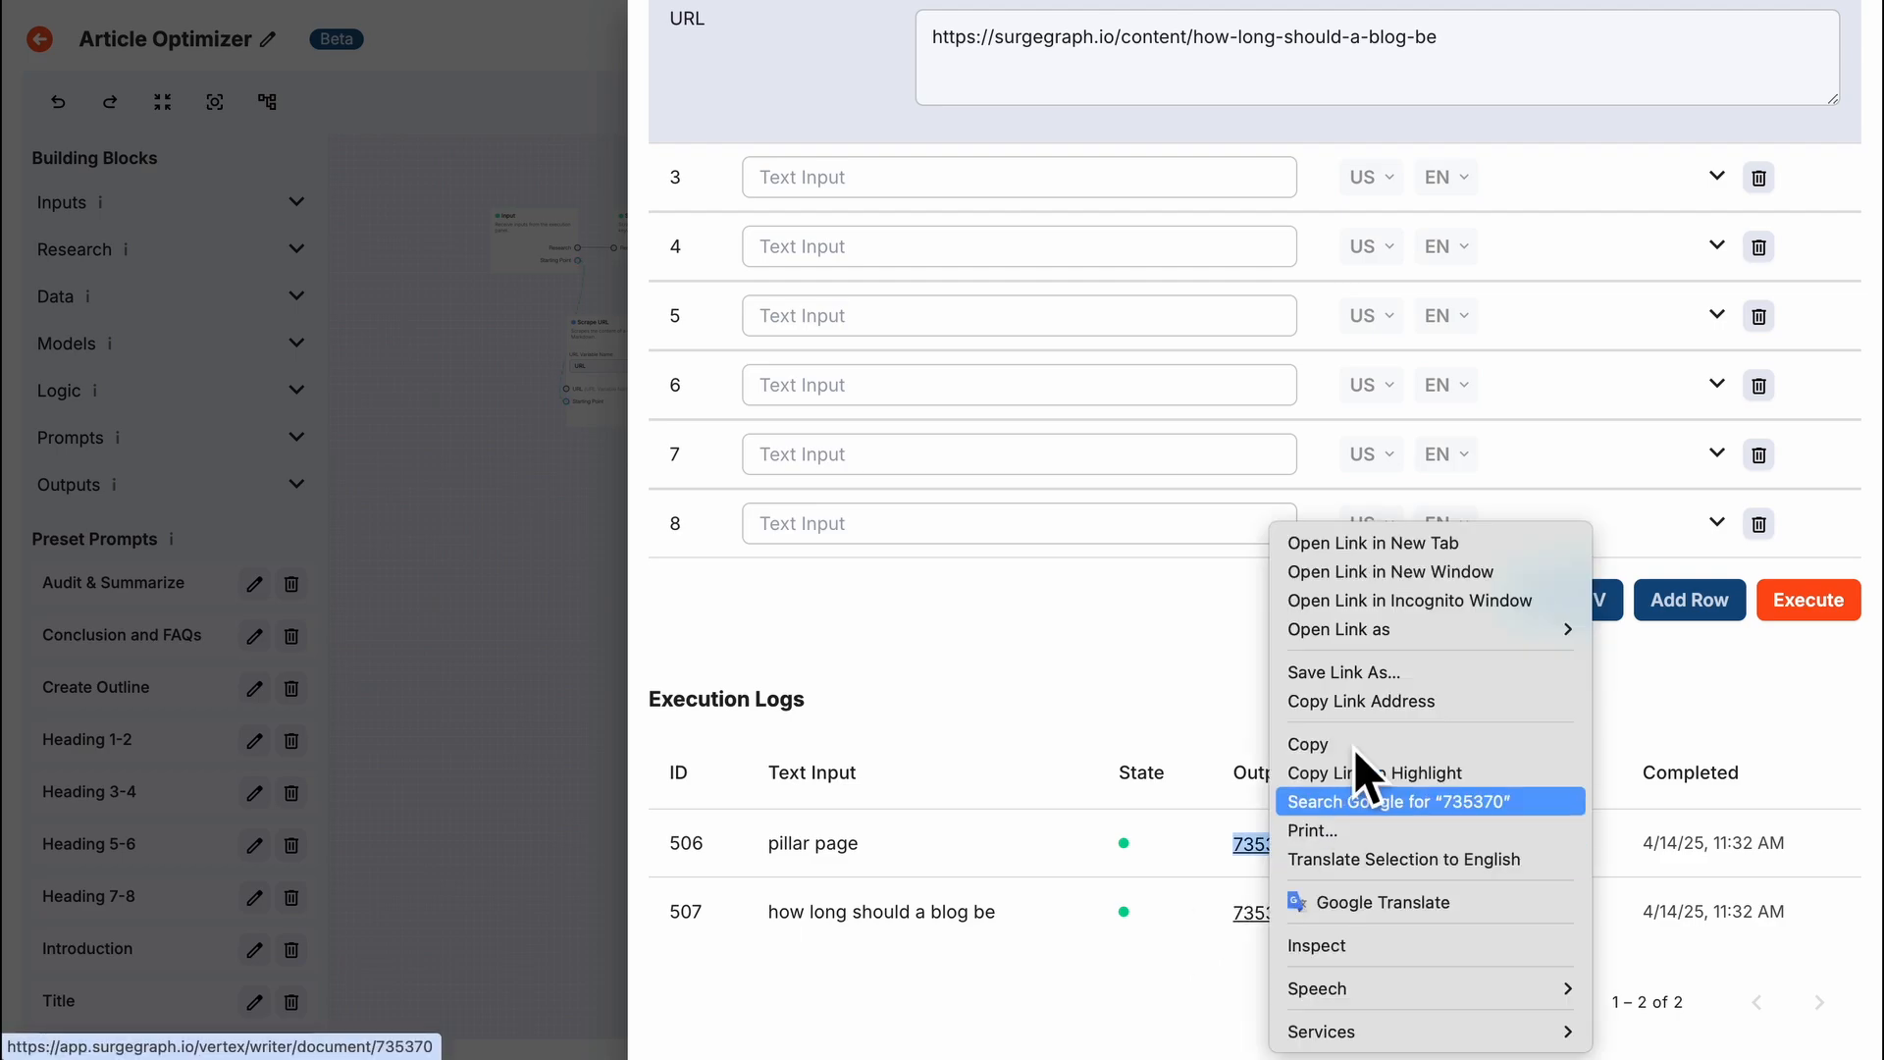
left_click(1361, 545)
right_click(1263, 913)
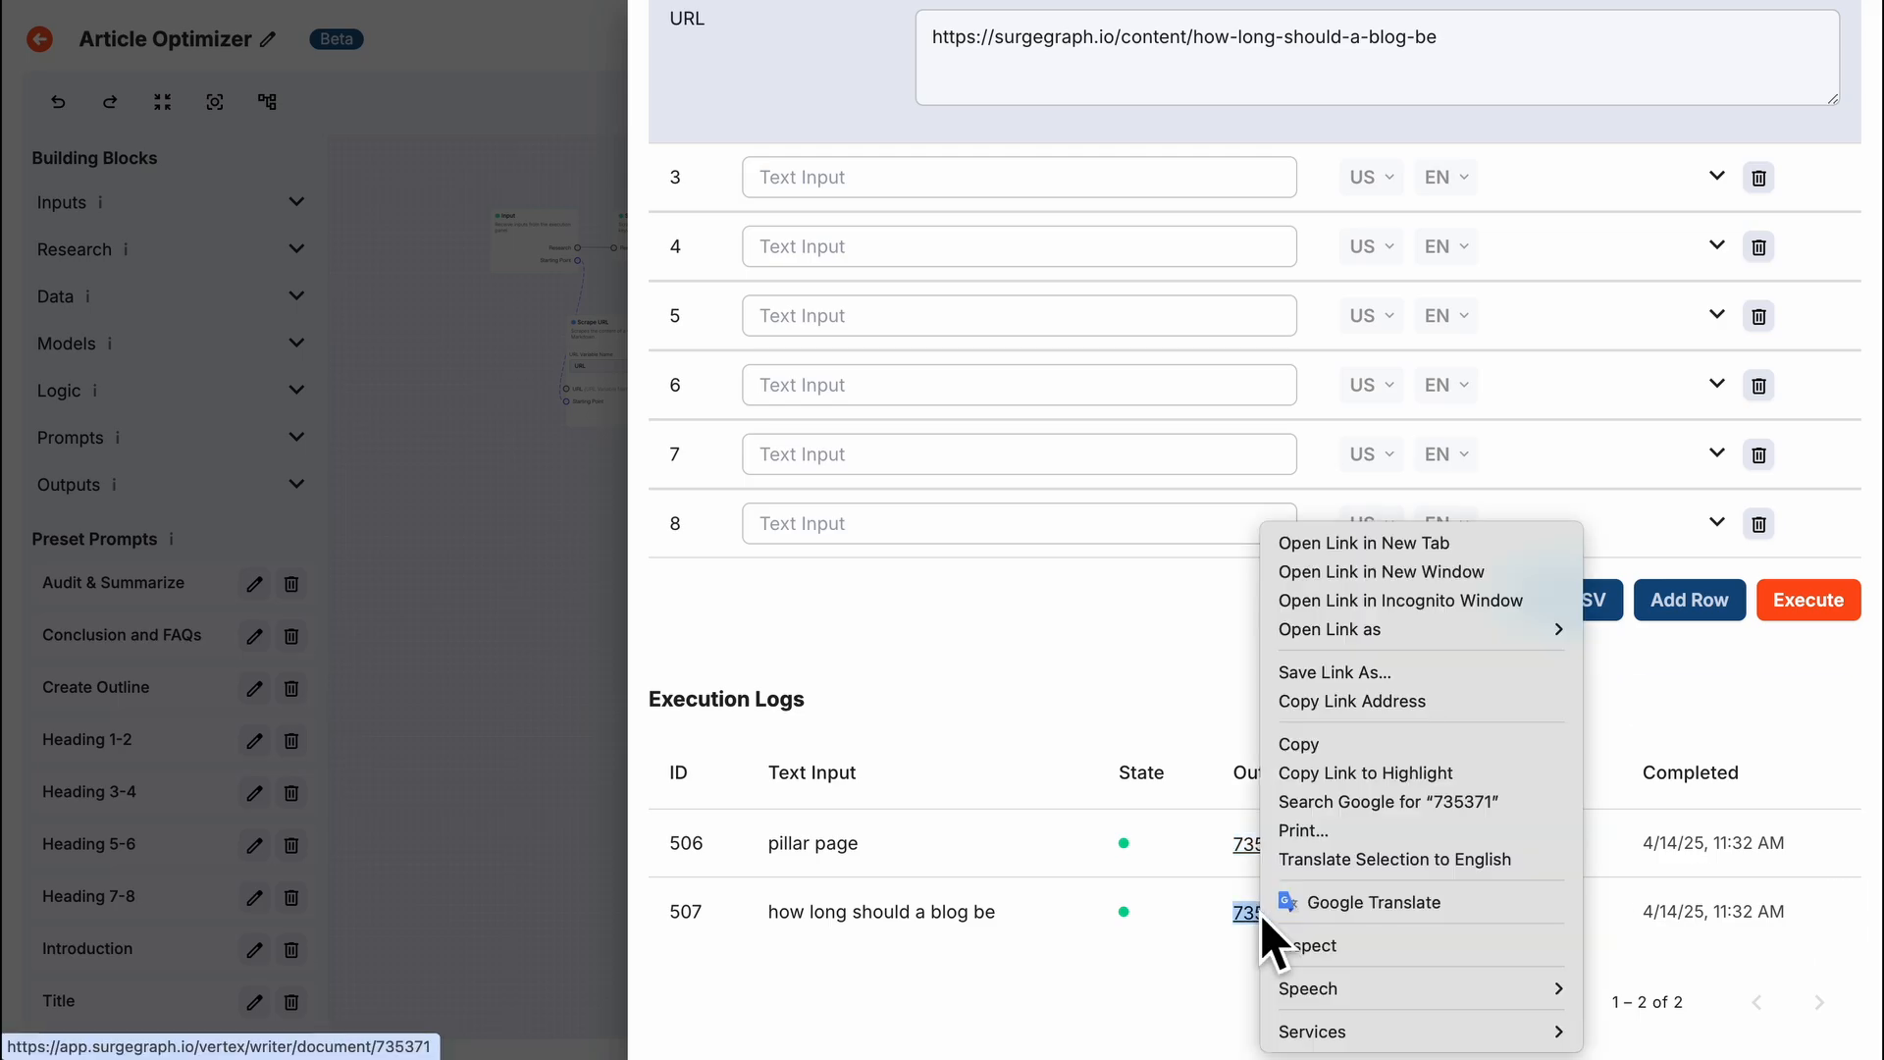
left_click(1370, 560)
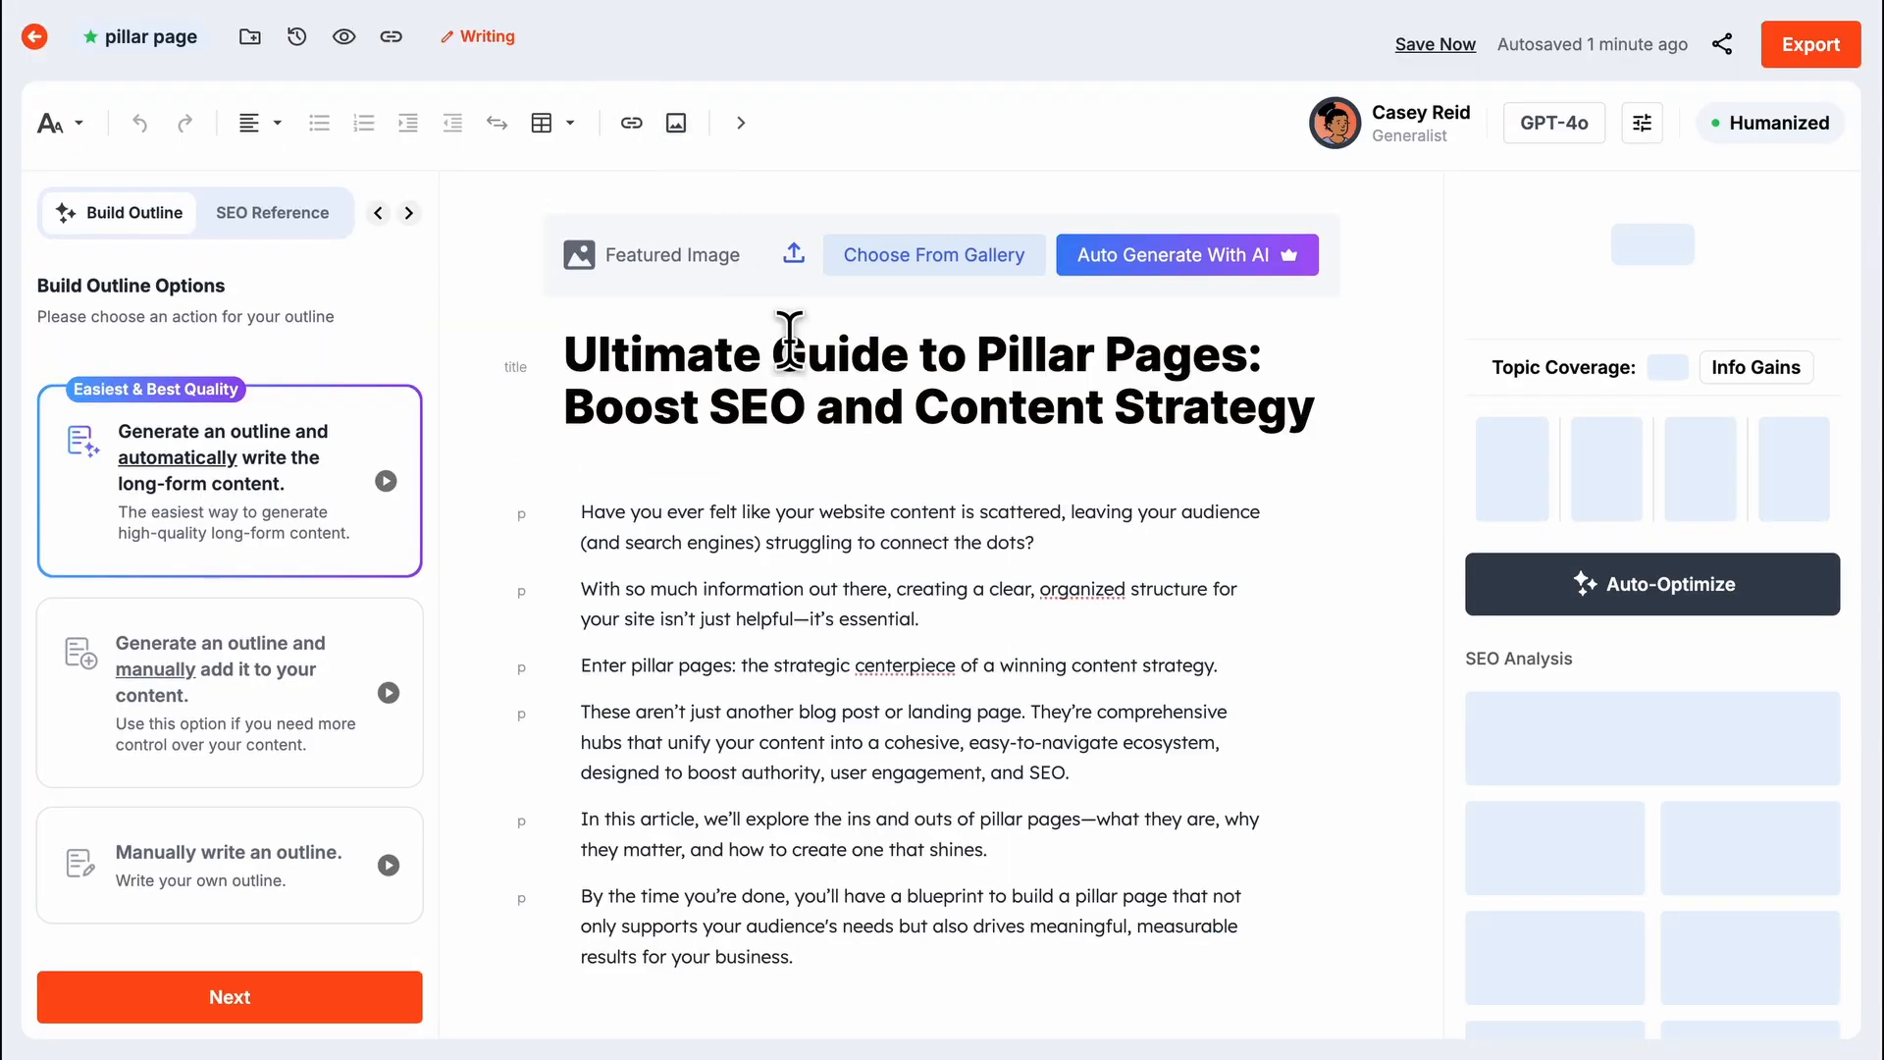
Read through the rewritten "pillar page" article from its introduction to the FAQ section.
scroll(850, 439, "down", 3)
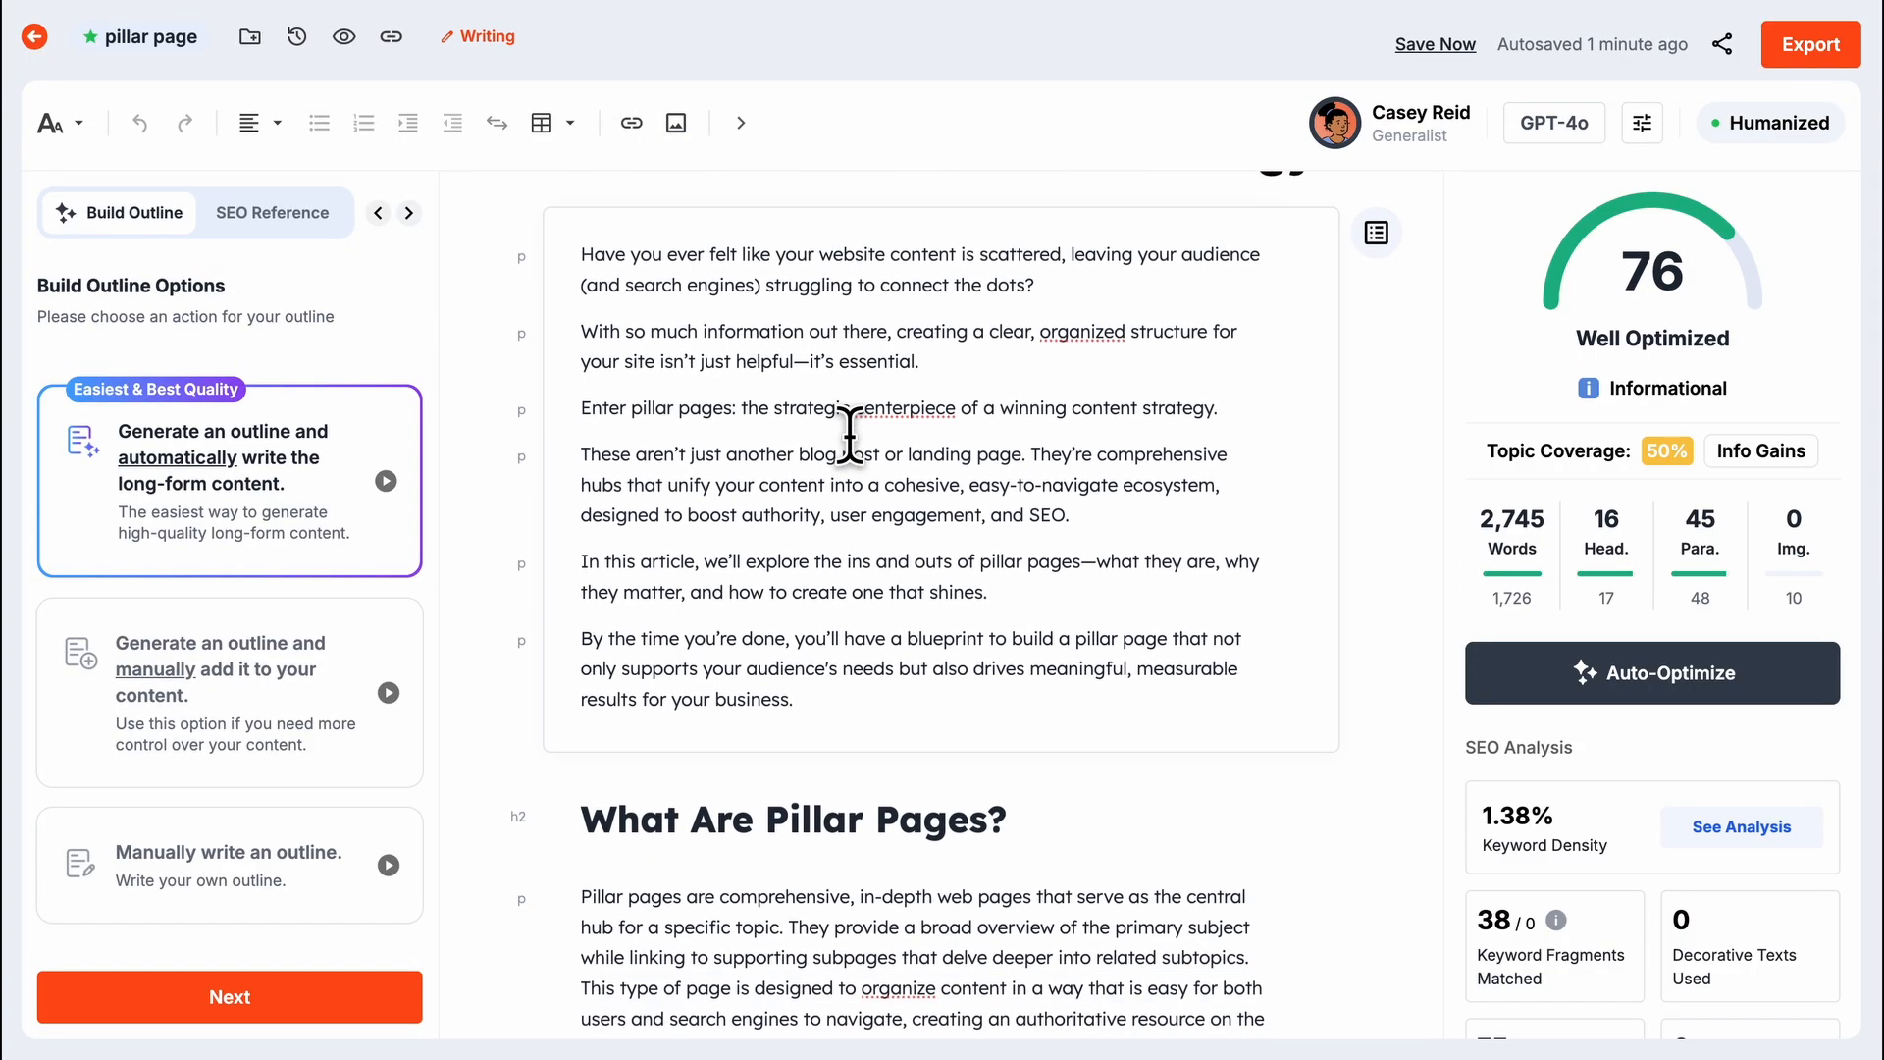
scroll(850, 438, "down", 12)
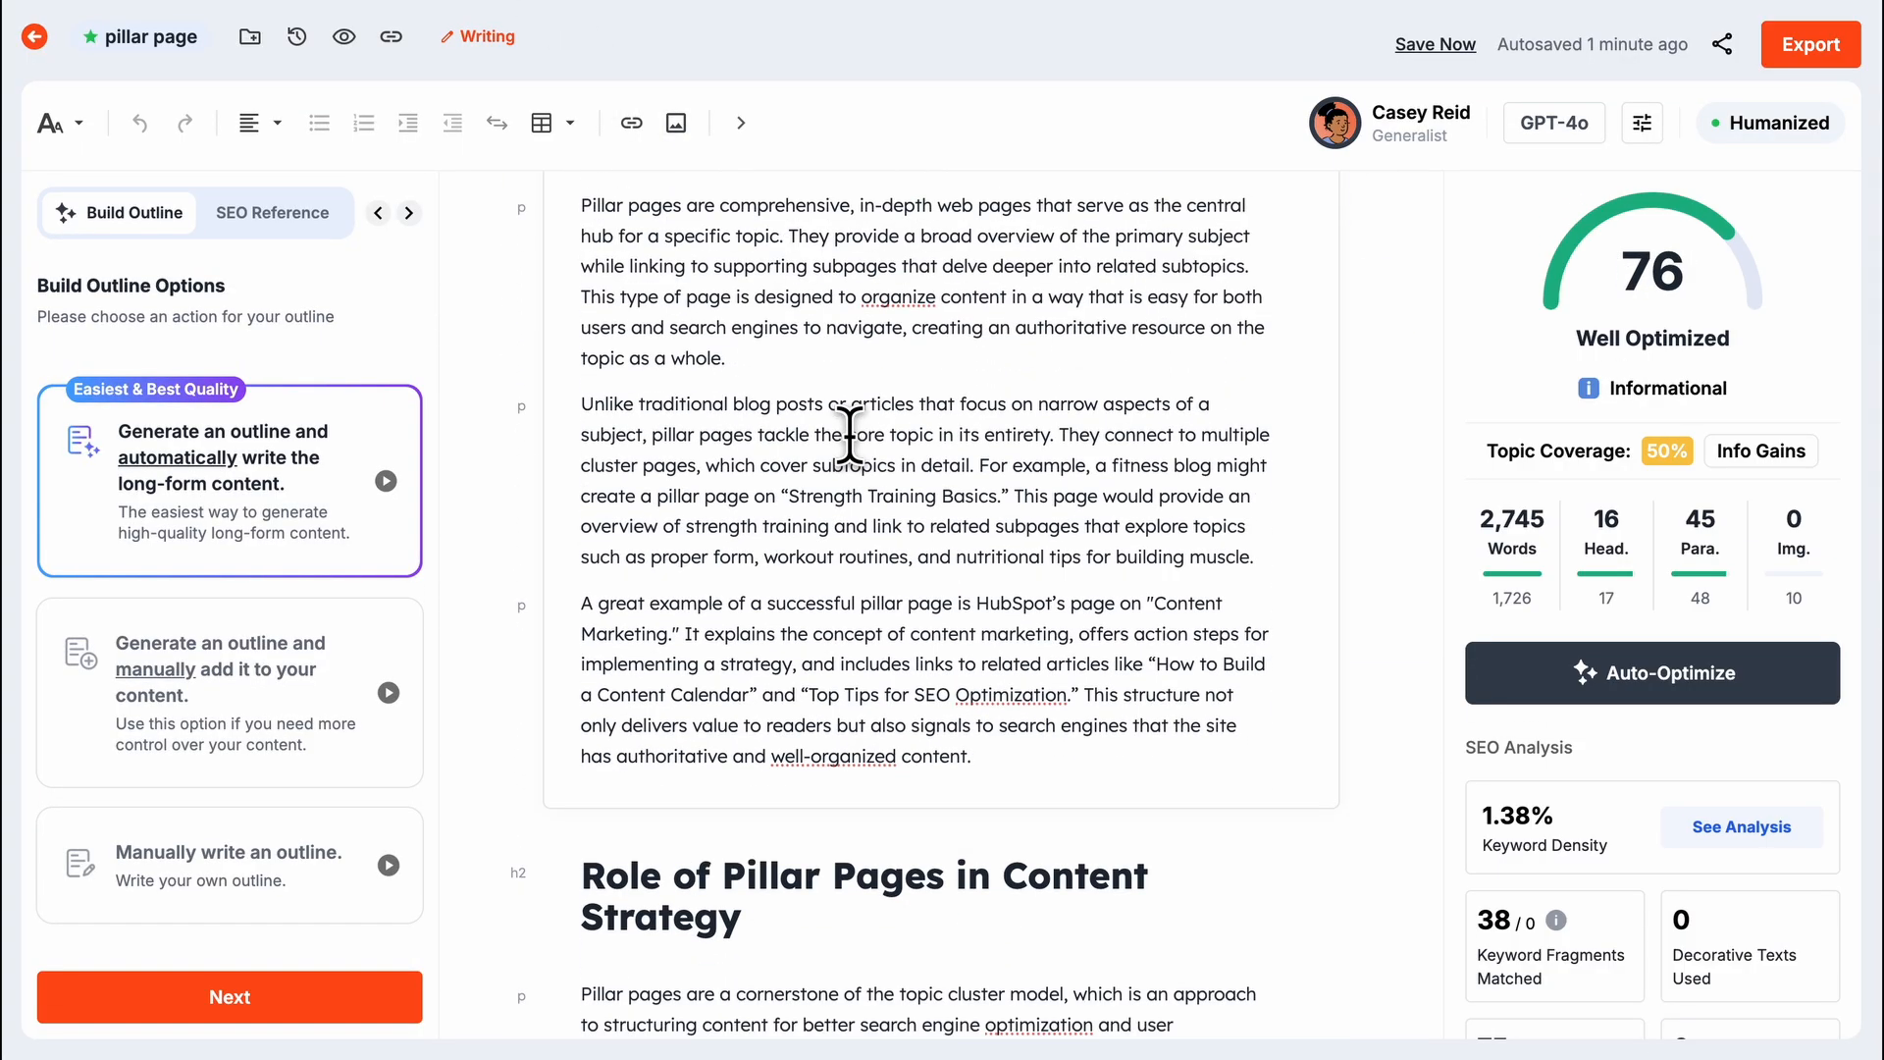
scroll(850, 432, "down", 11)
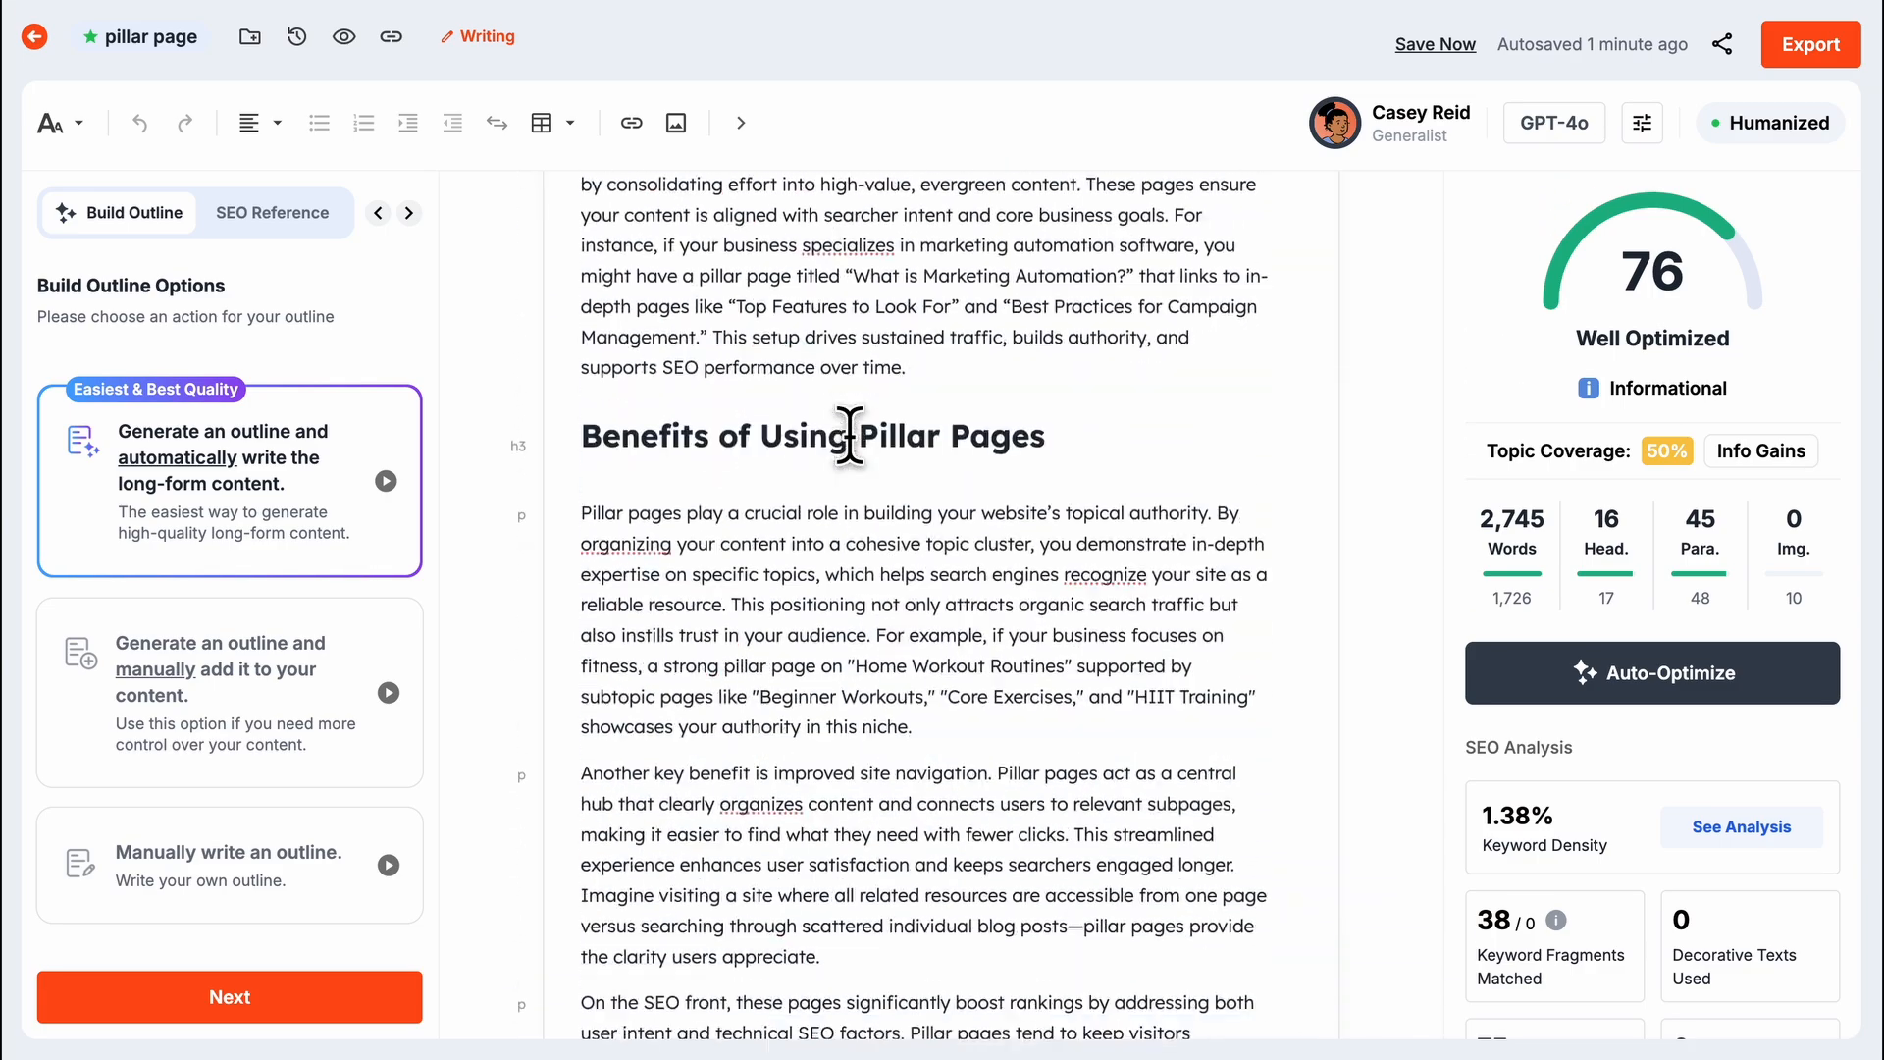
scroll(850, 433, "down", 10)
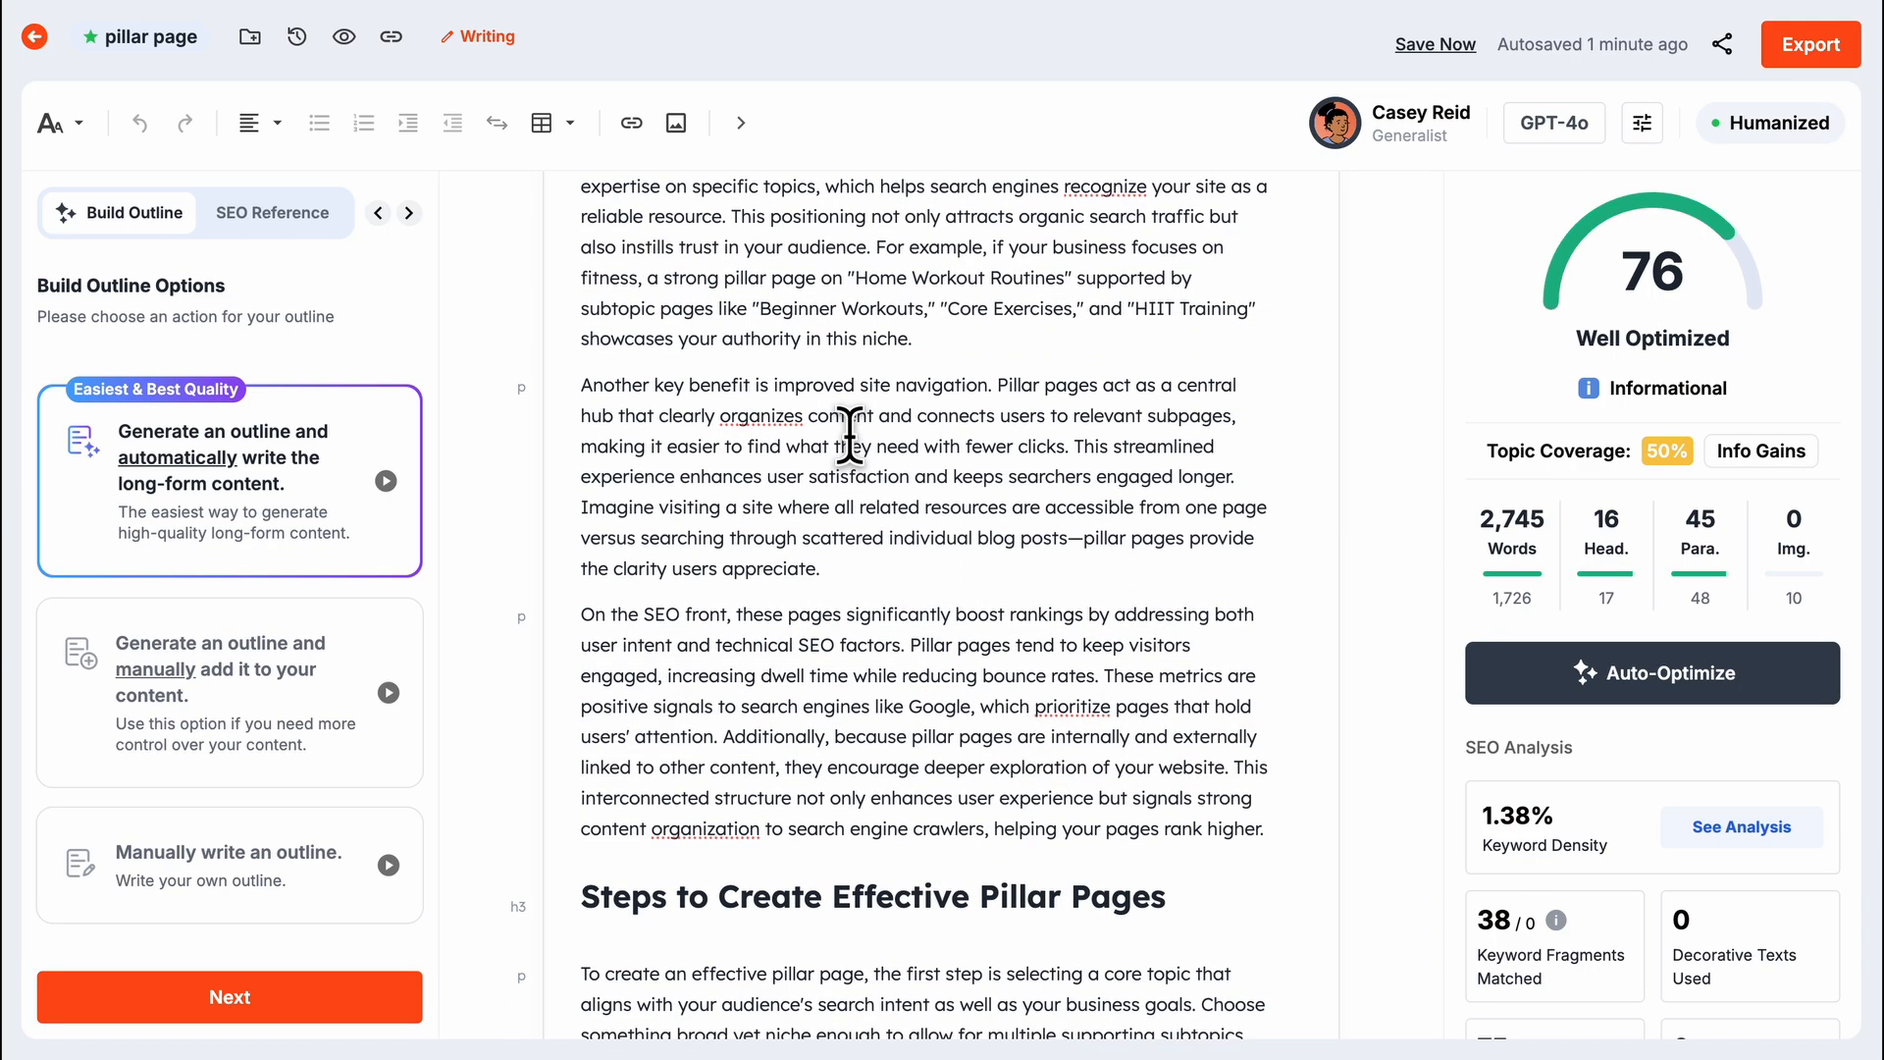
scroll(850, 433, "down", 12)
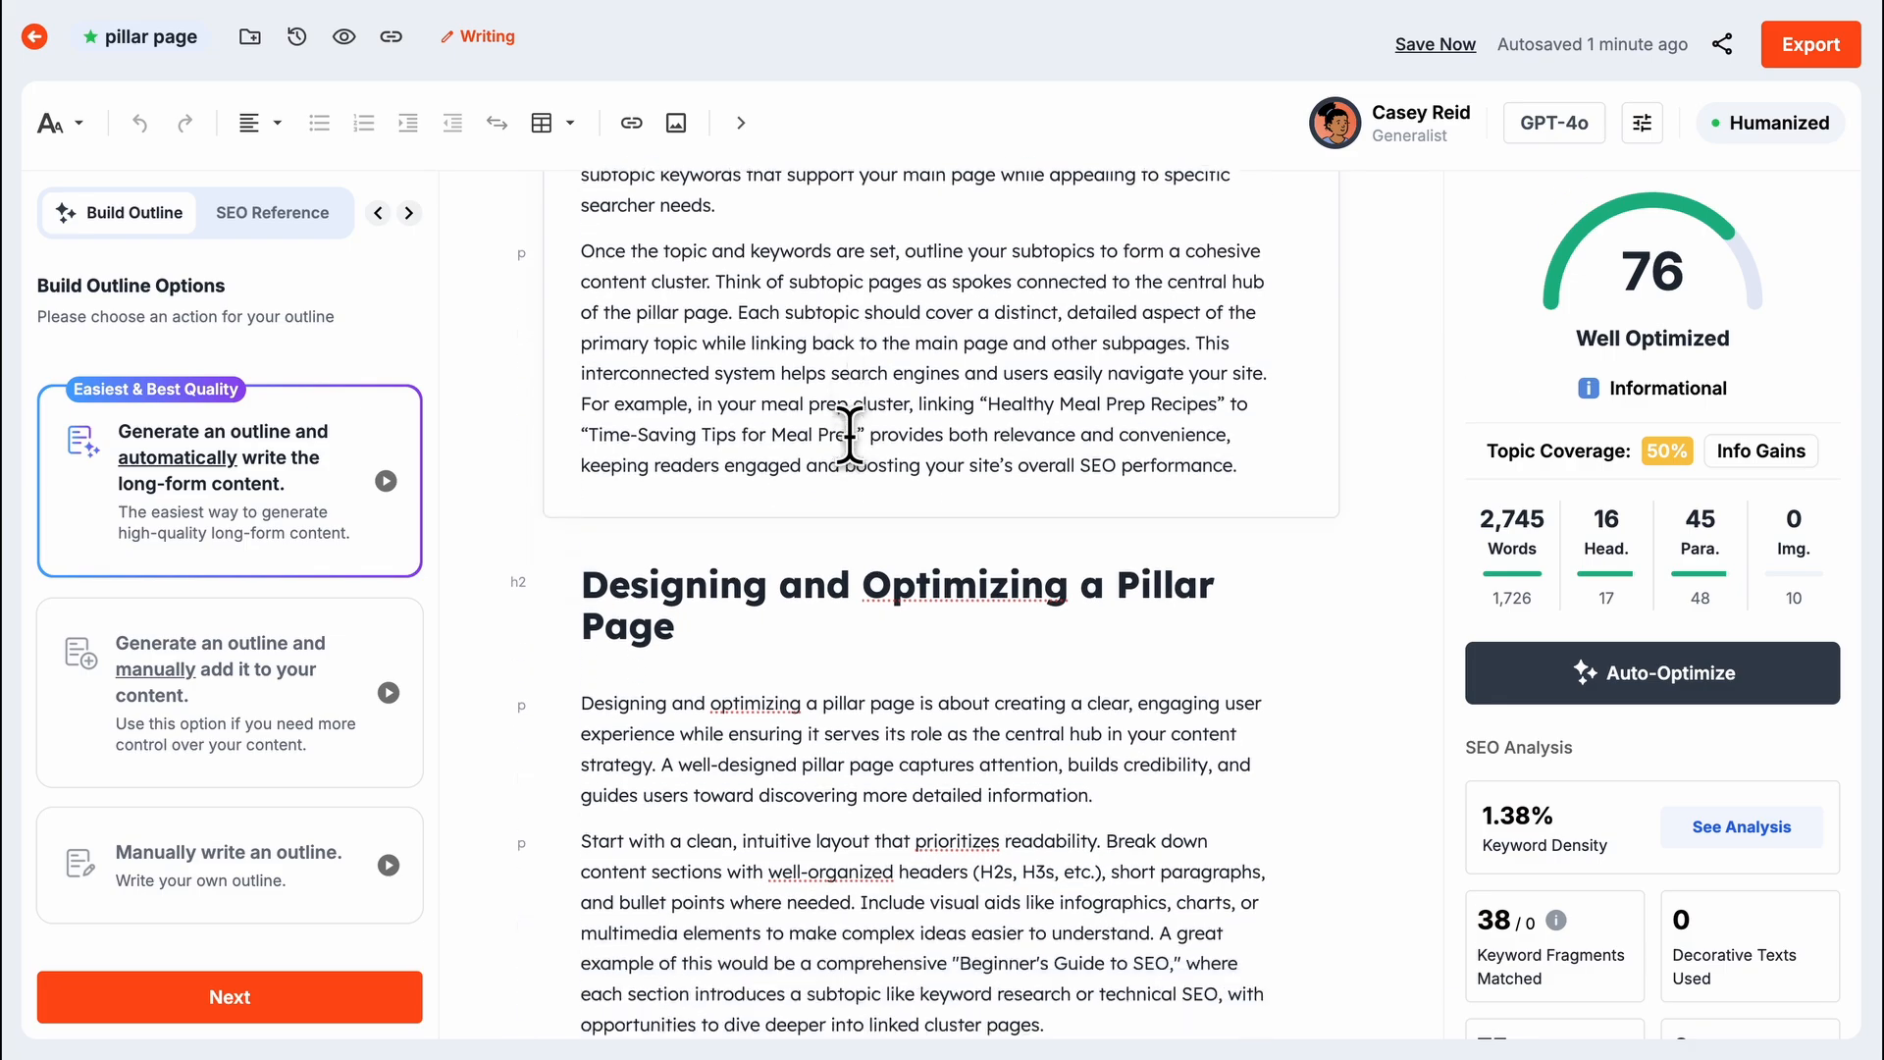
scroll(850, 433, "down", 14)
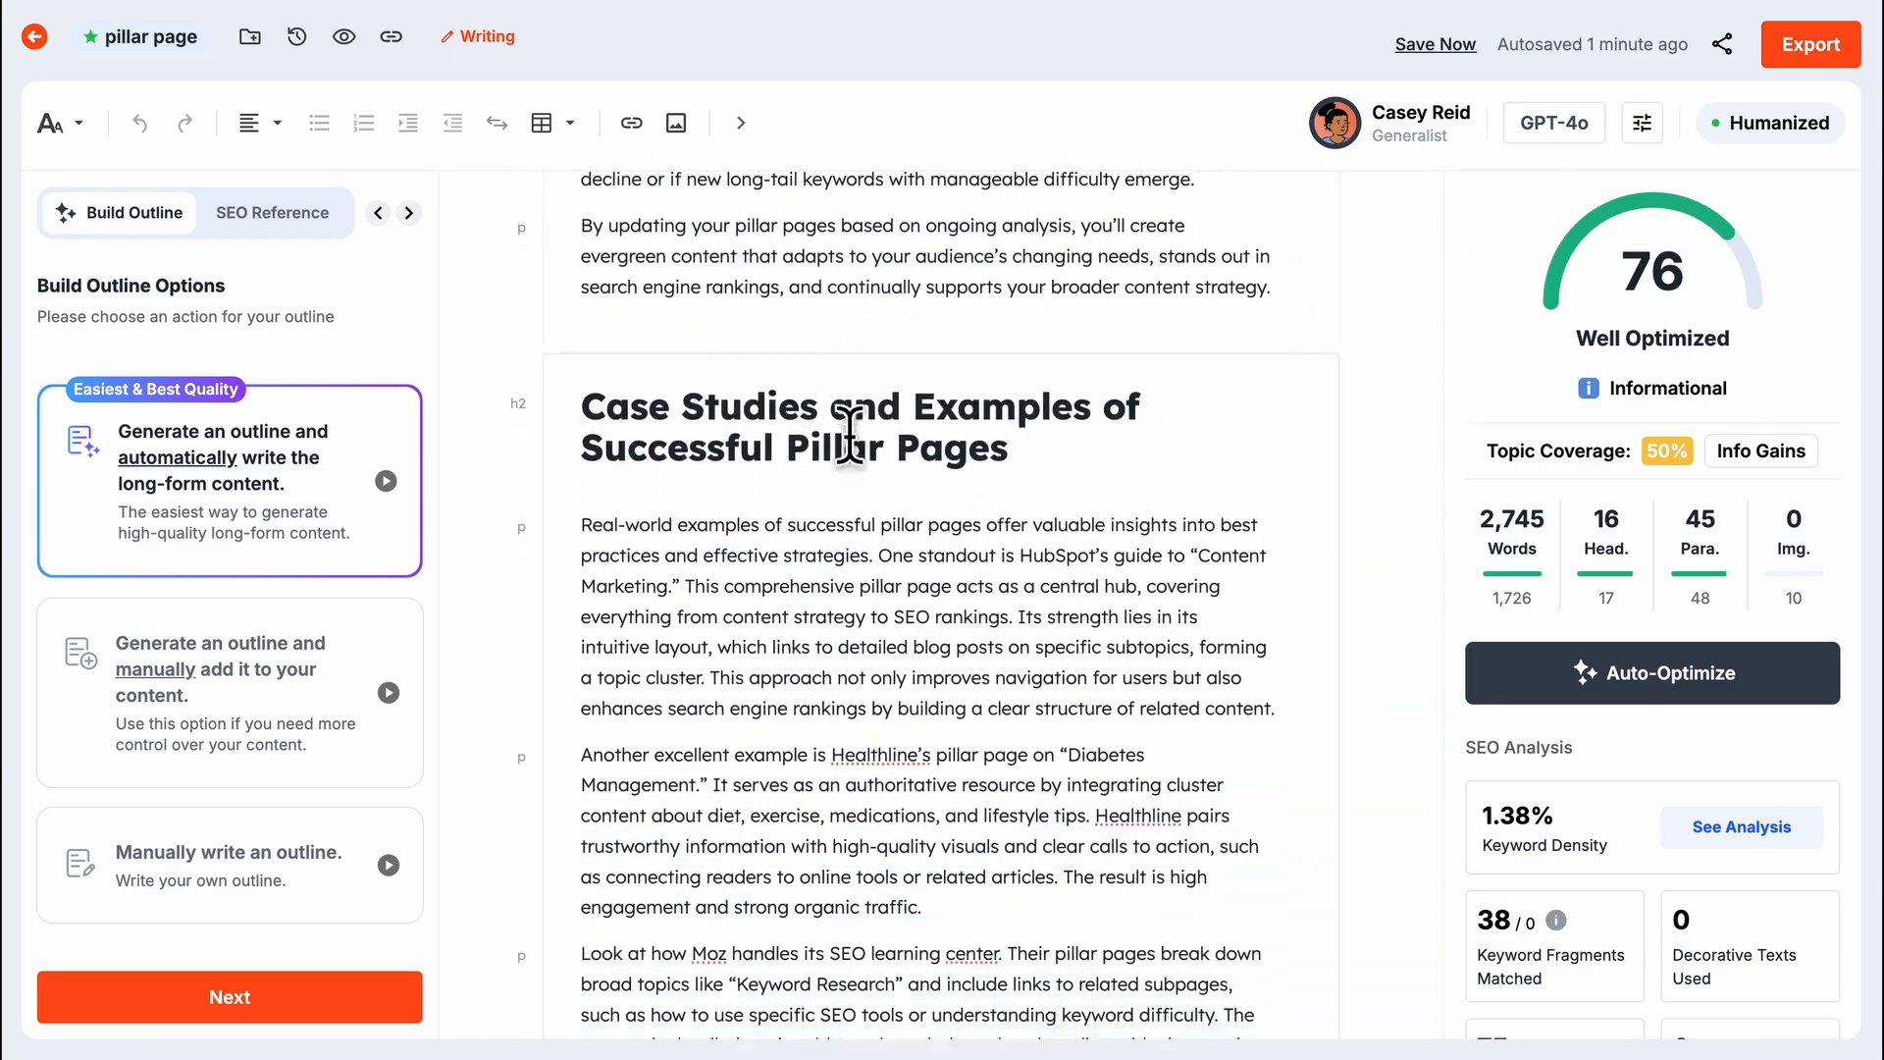
scroll(850, 433, "down", 5)
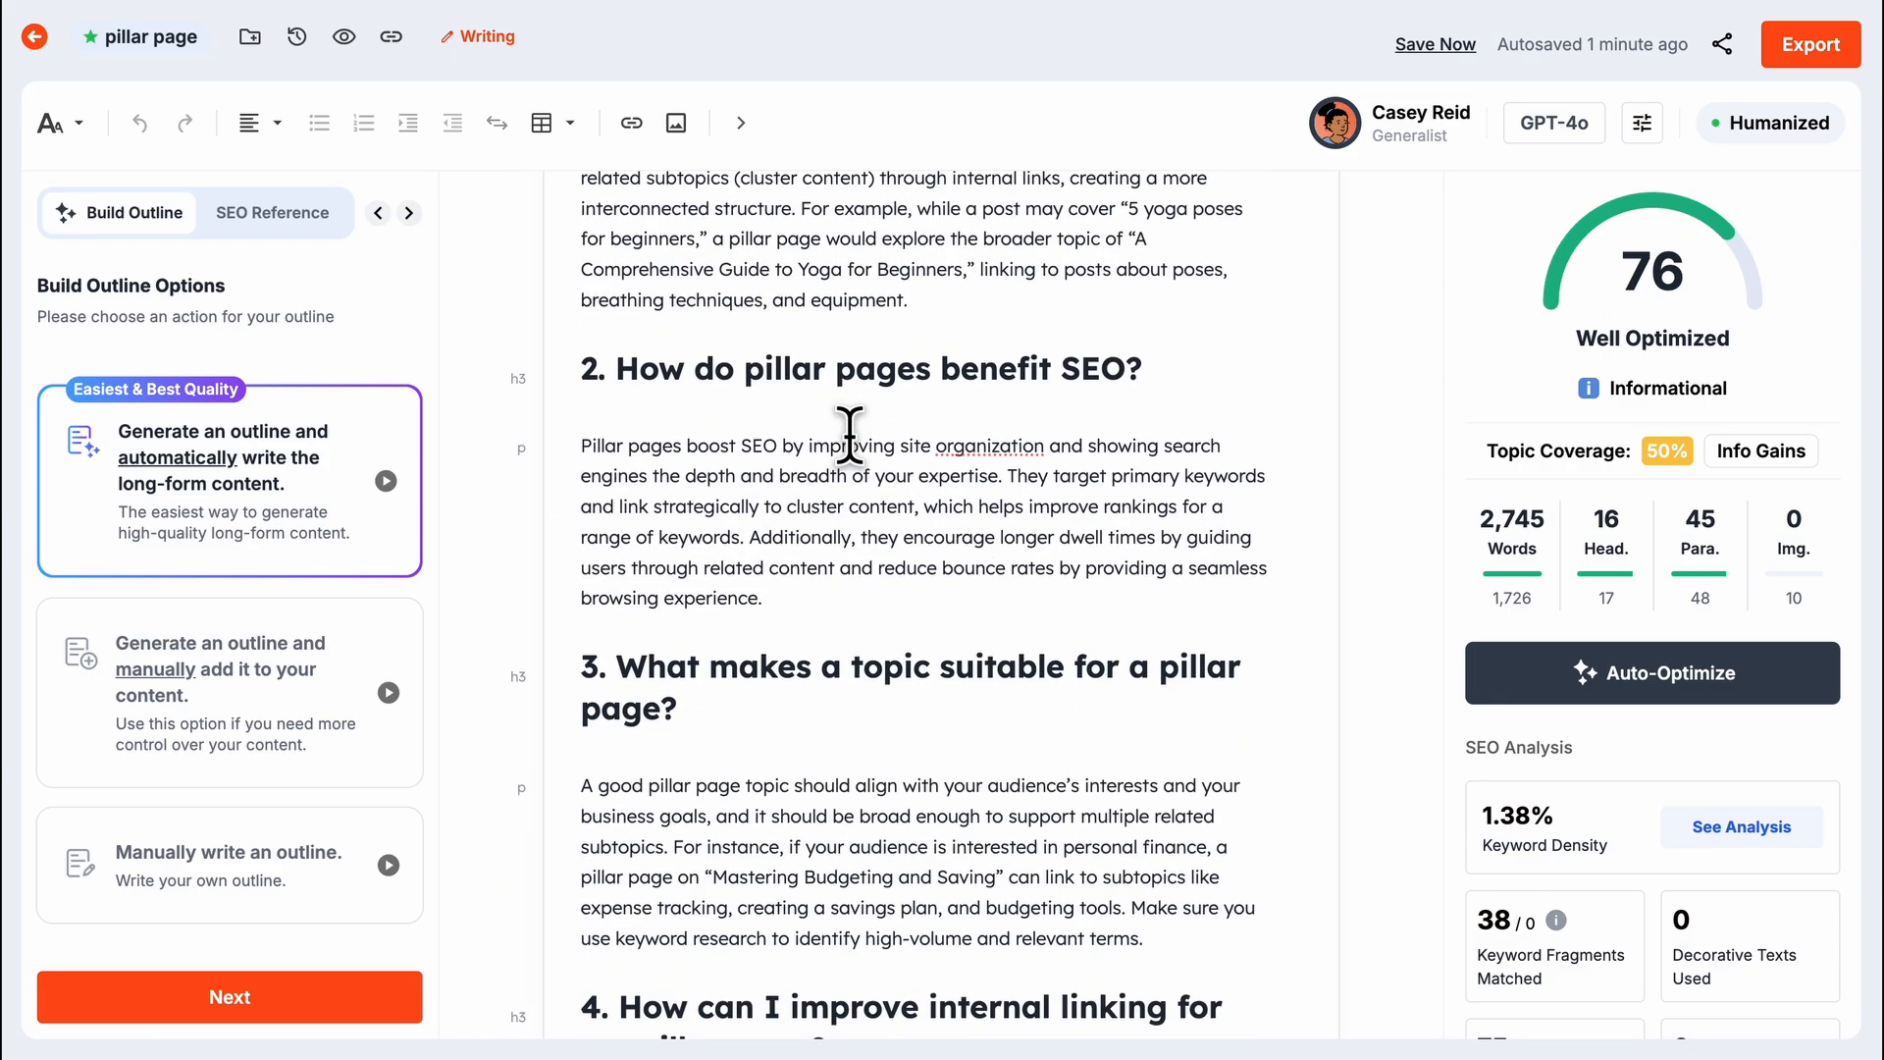
Switch to the "how long should a blog be" document and read through the rewritten article's sections.
left_click(805, 0)
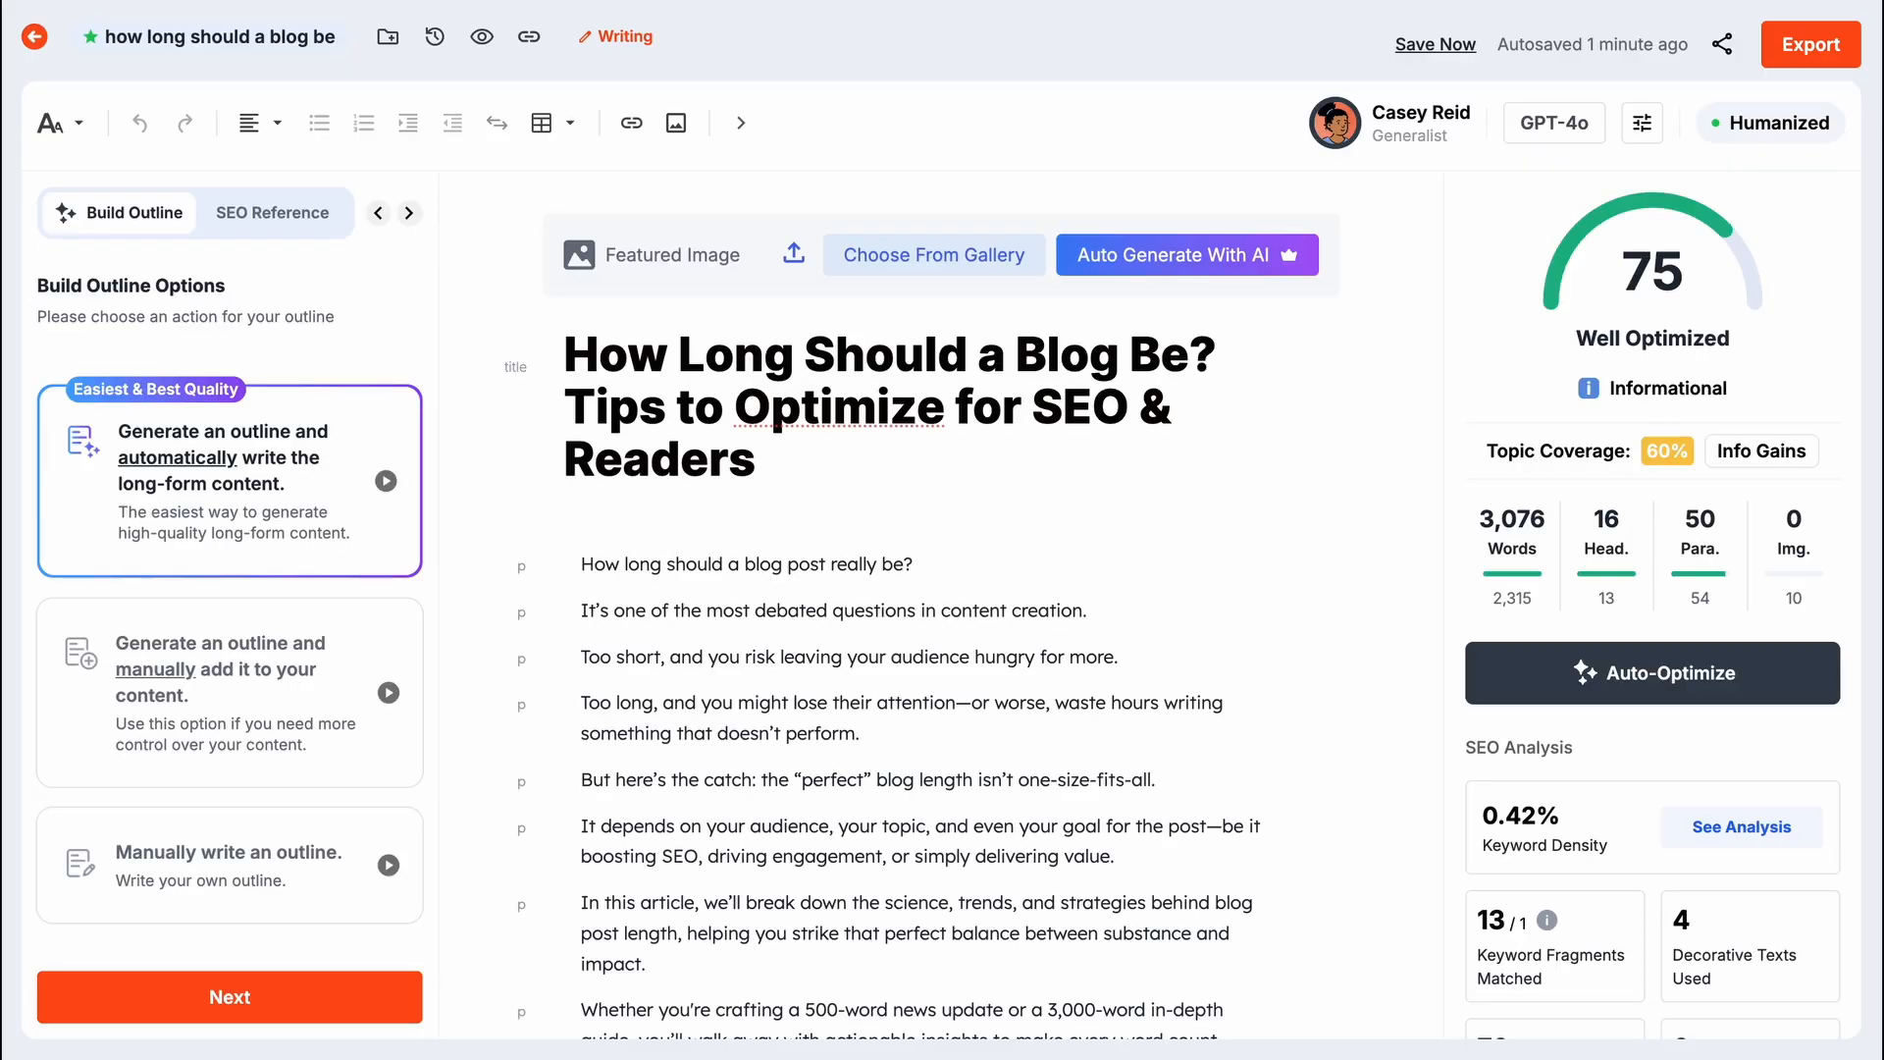
scroll(1038, 497, "down", 15)
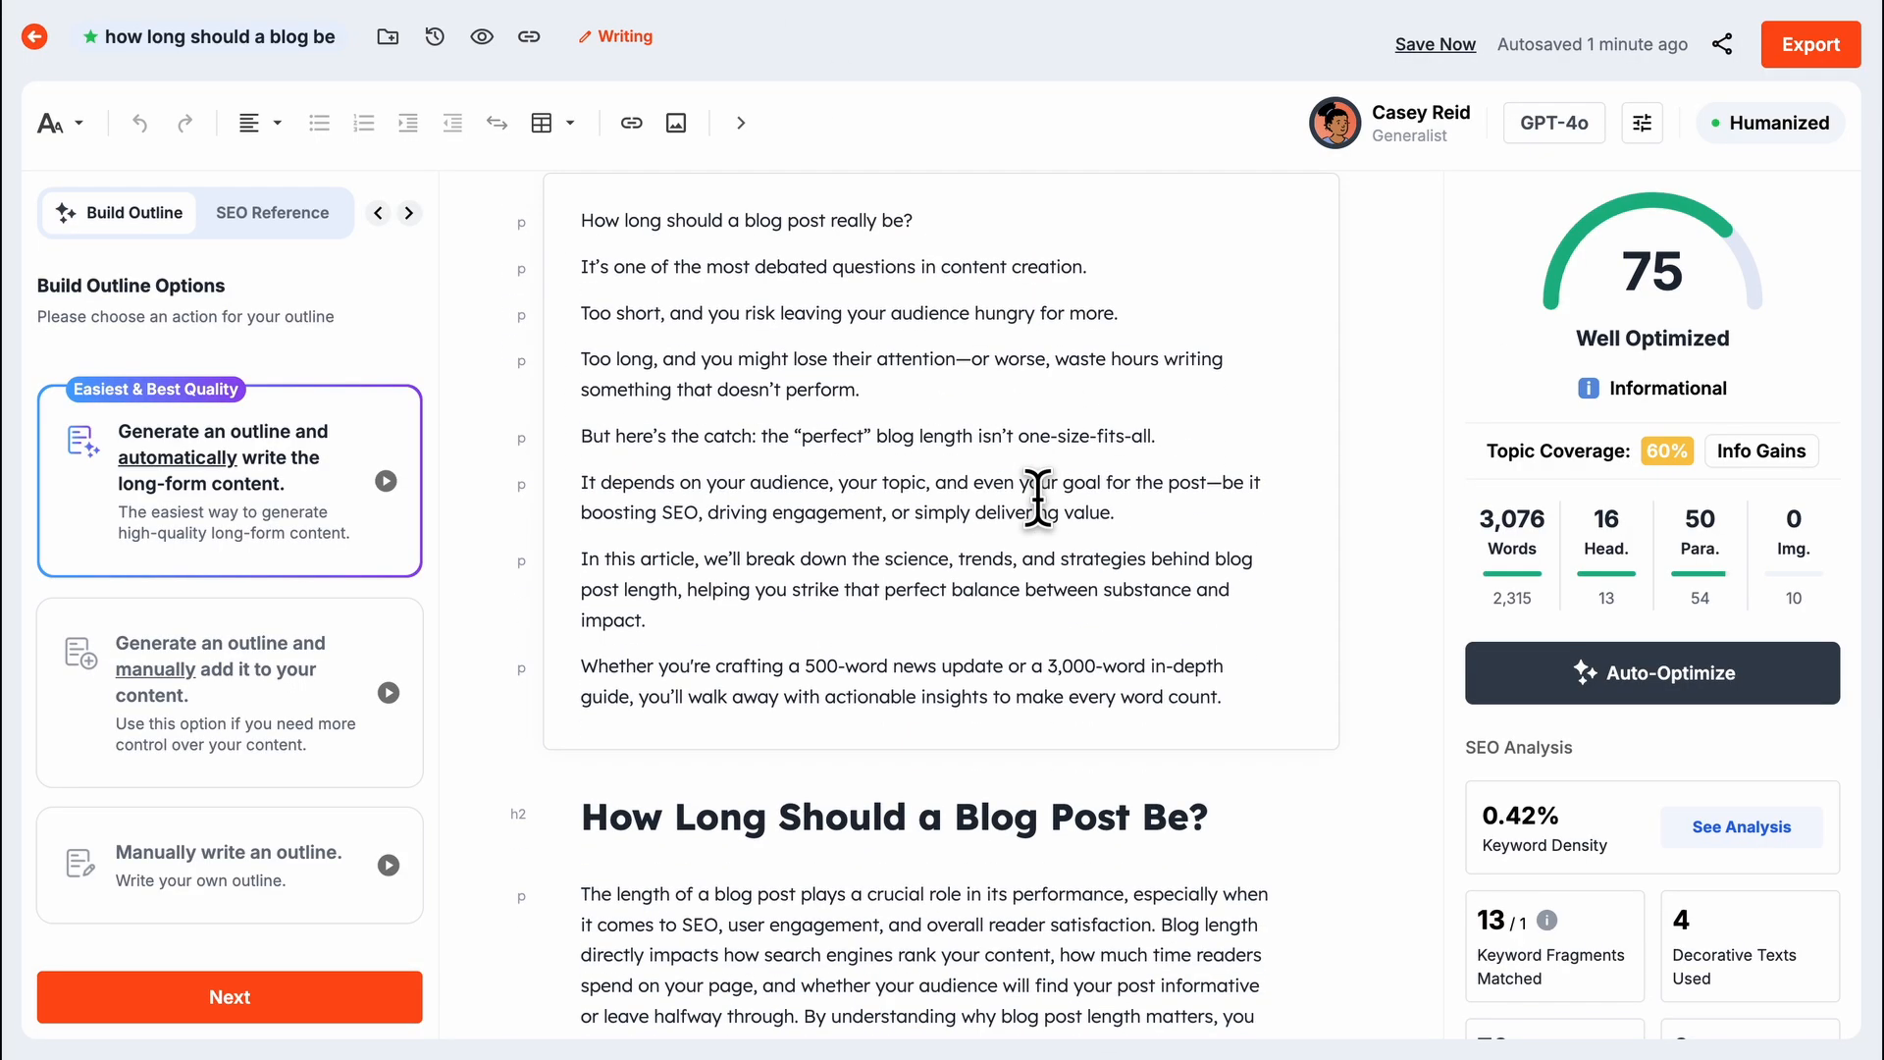
scroll(1038, 498, "down", 15)
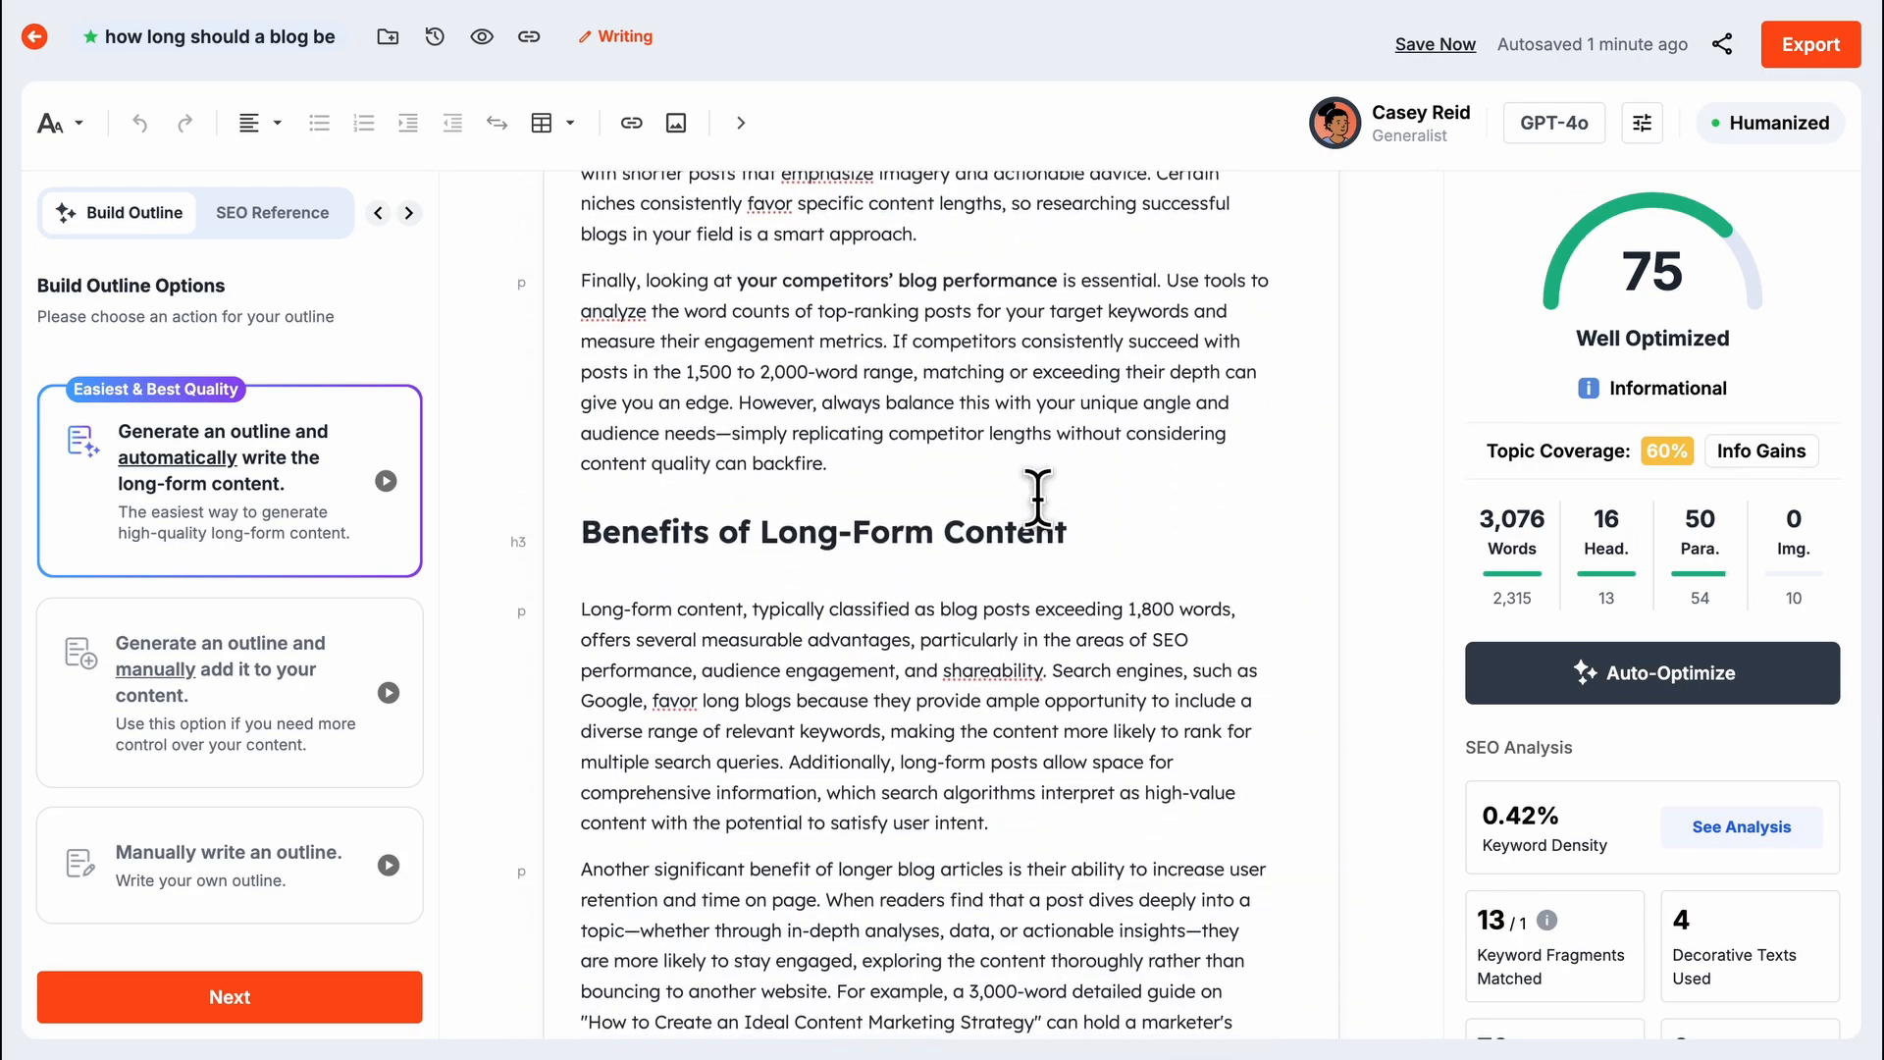
scroll(1039, 498, "down", 15)
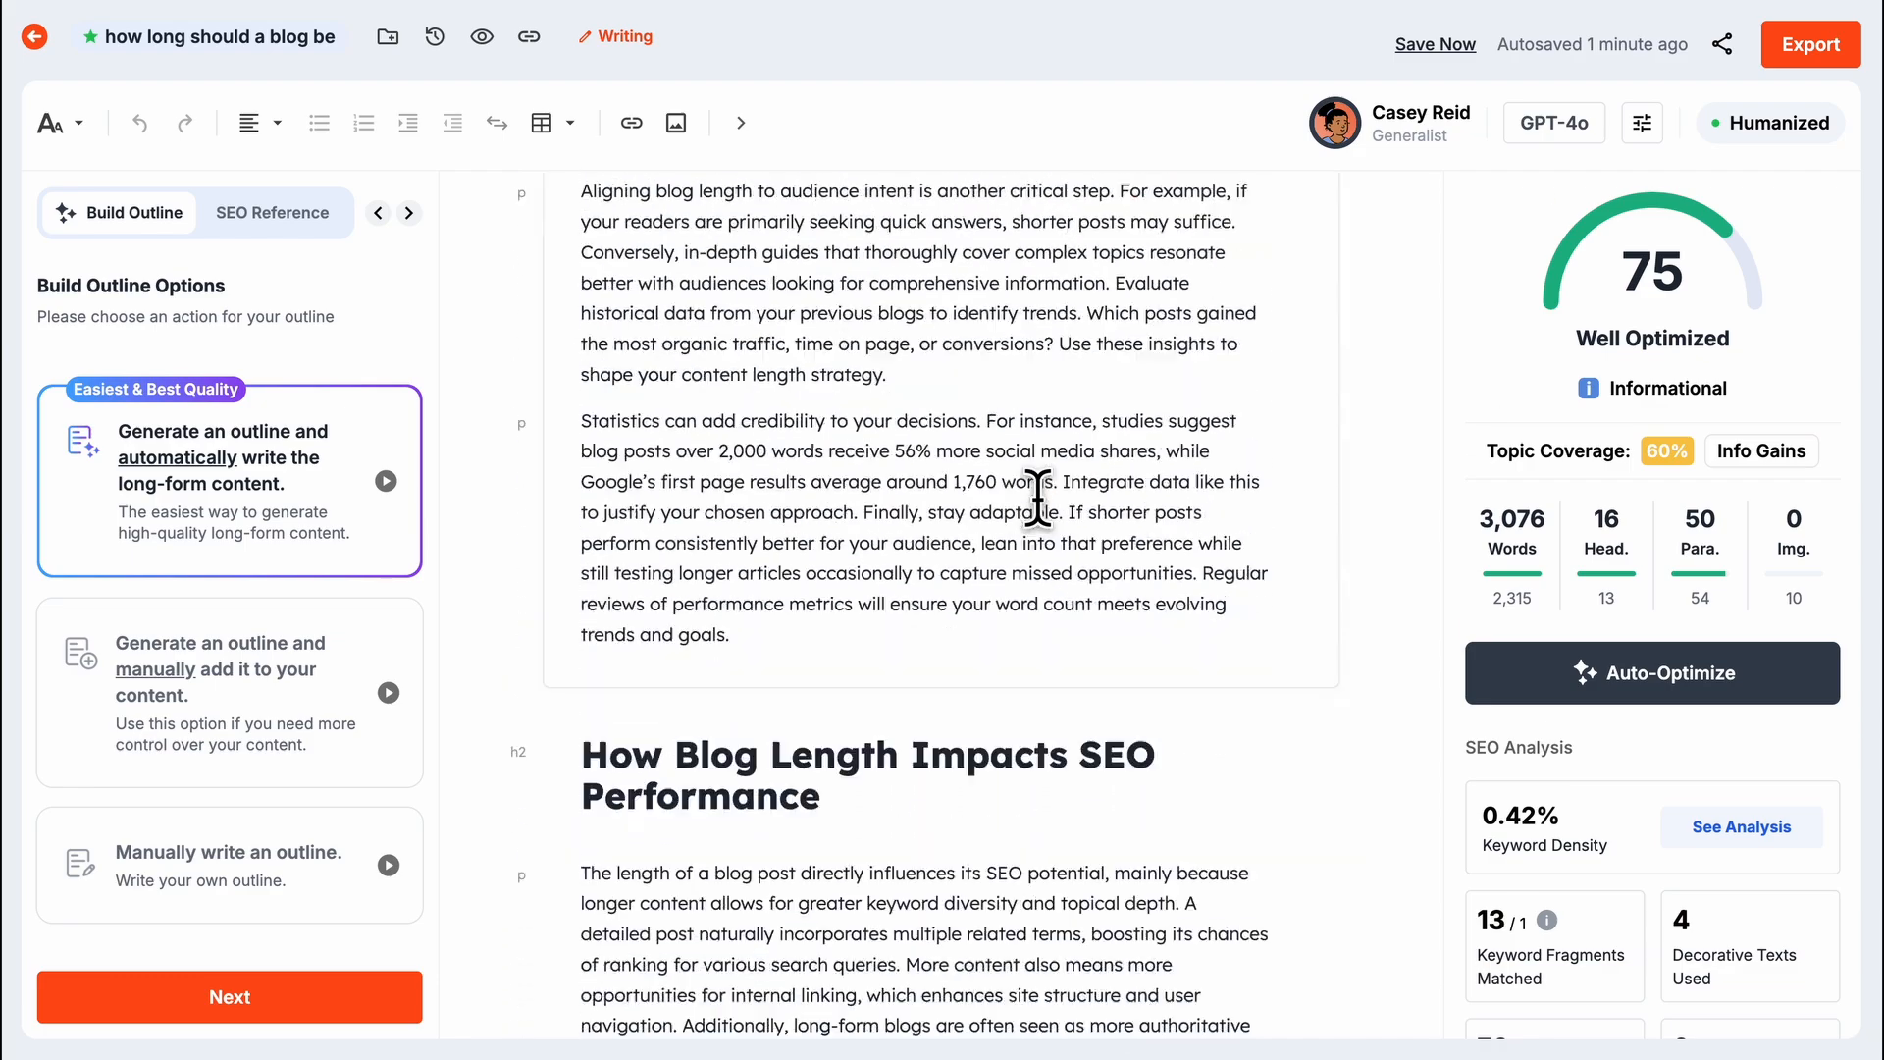
scroll(1038, 497, "down", 15)
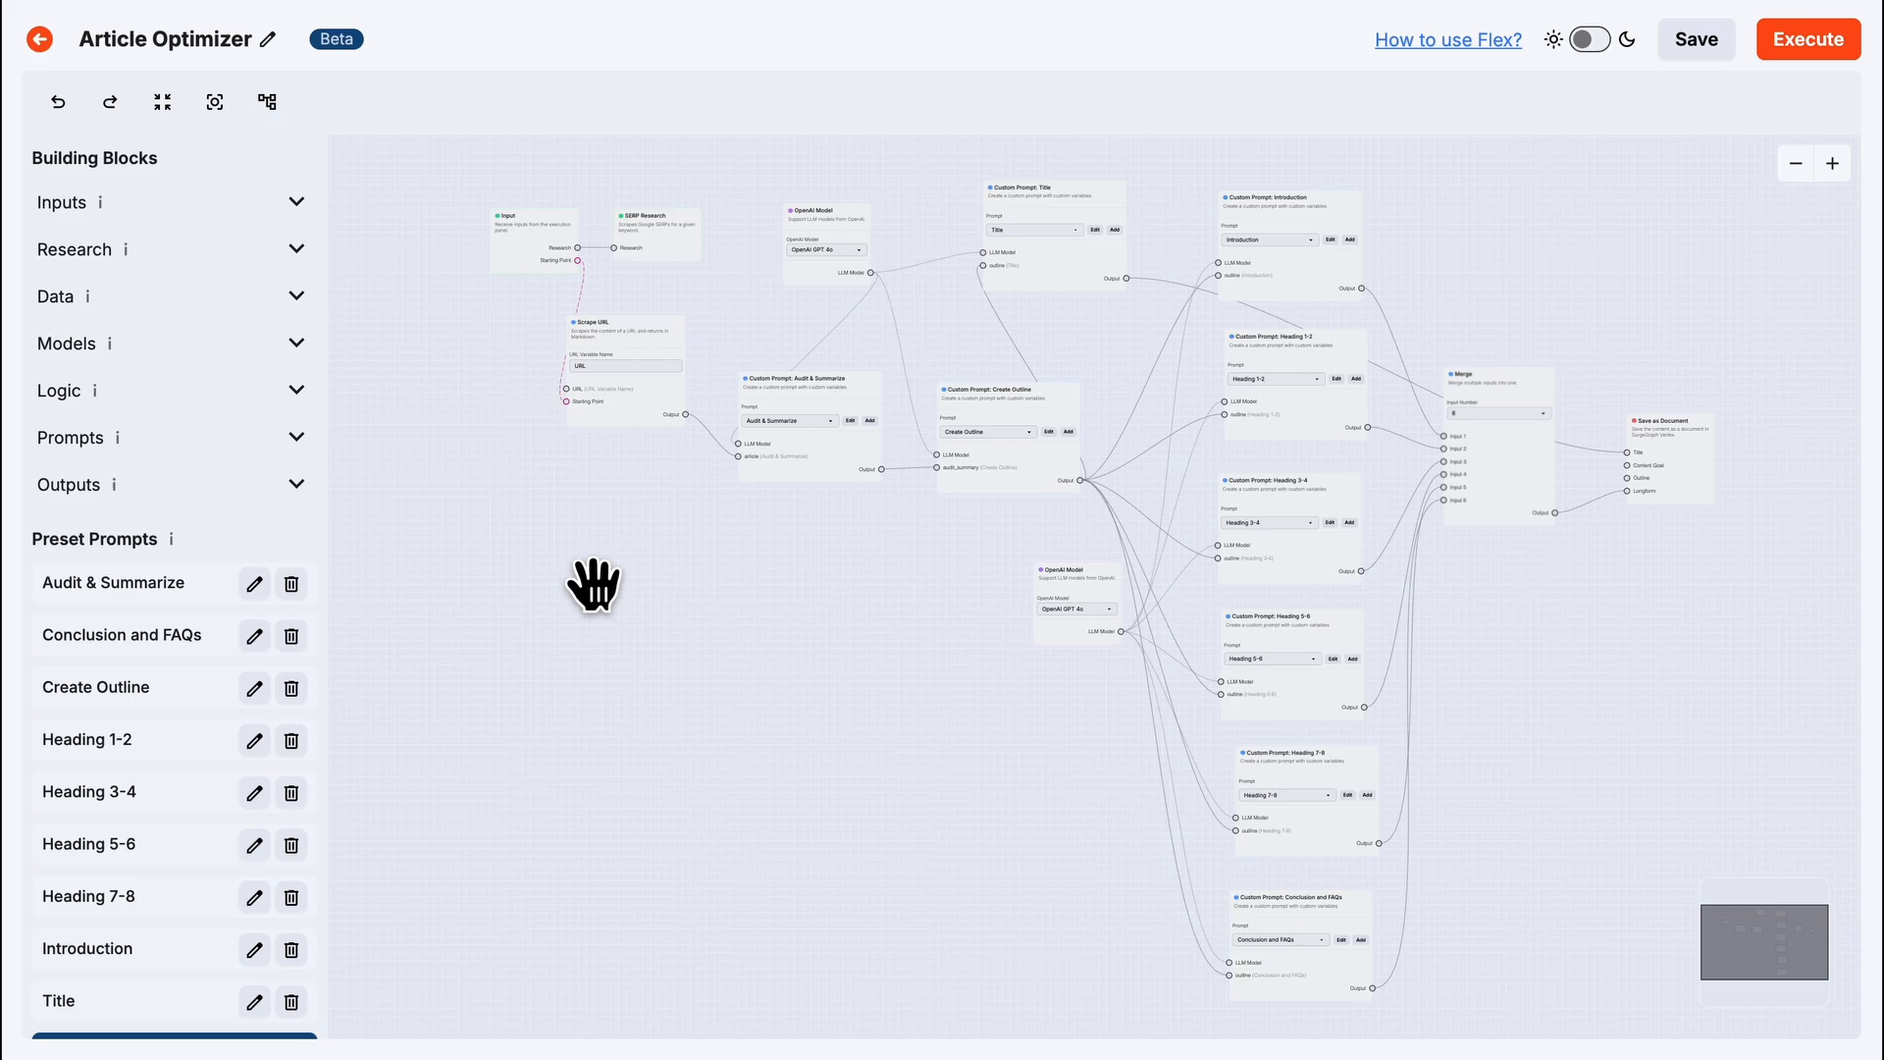
Return to the Article Optimizer workflow, inspect the Input and SERP Research blocks up close, and expand the Research building blocks.
scroll(594, 586, "up", 5)
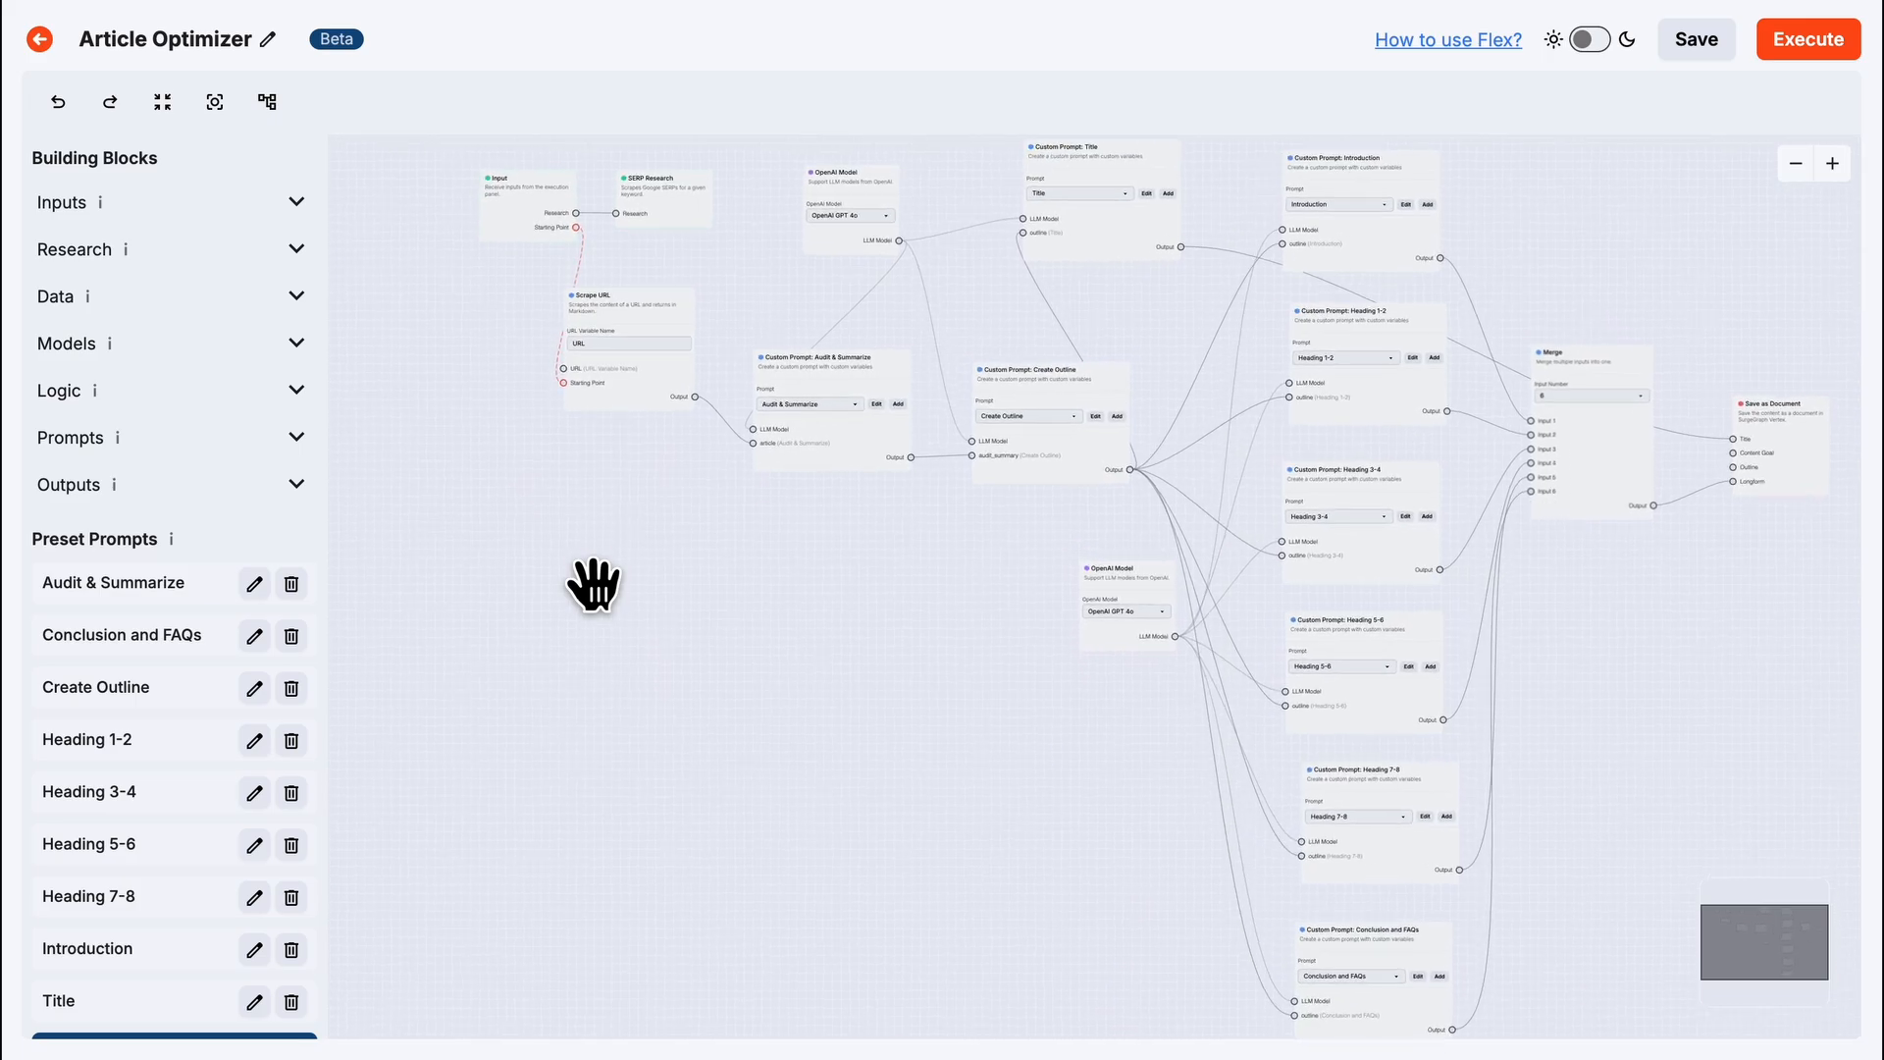
left_click_drag(471, 322, 470, 492)
scroll(470, 490, "up", 3)
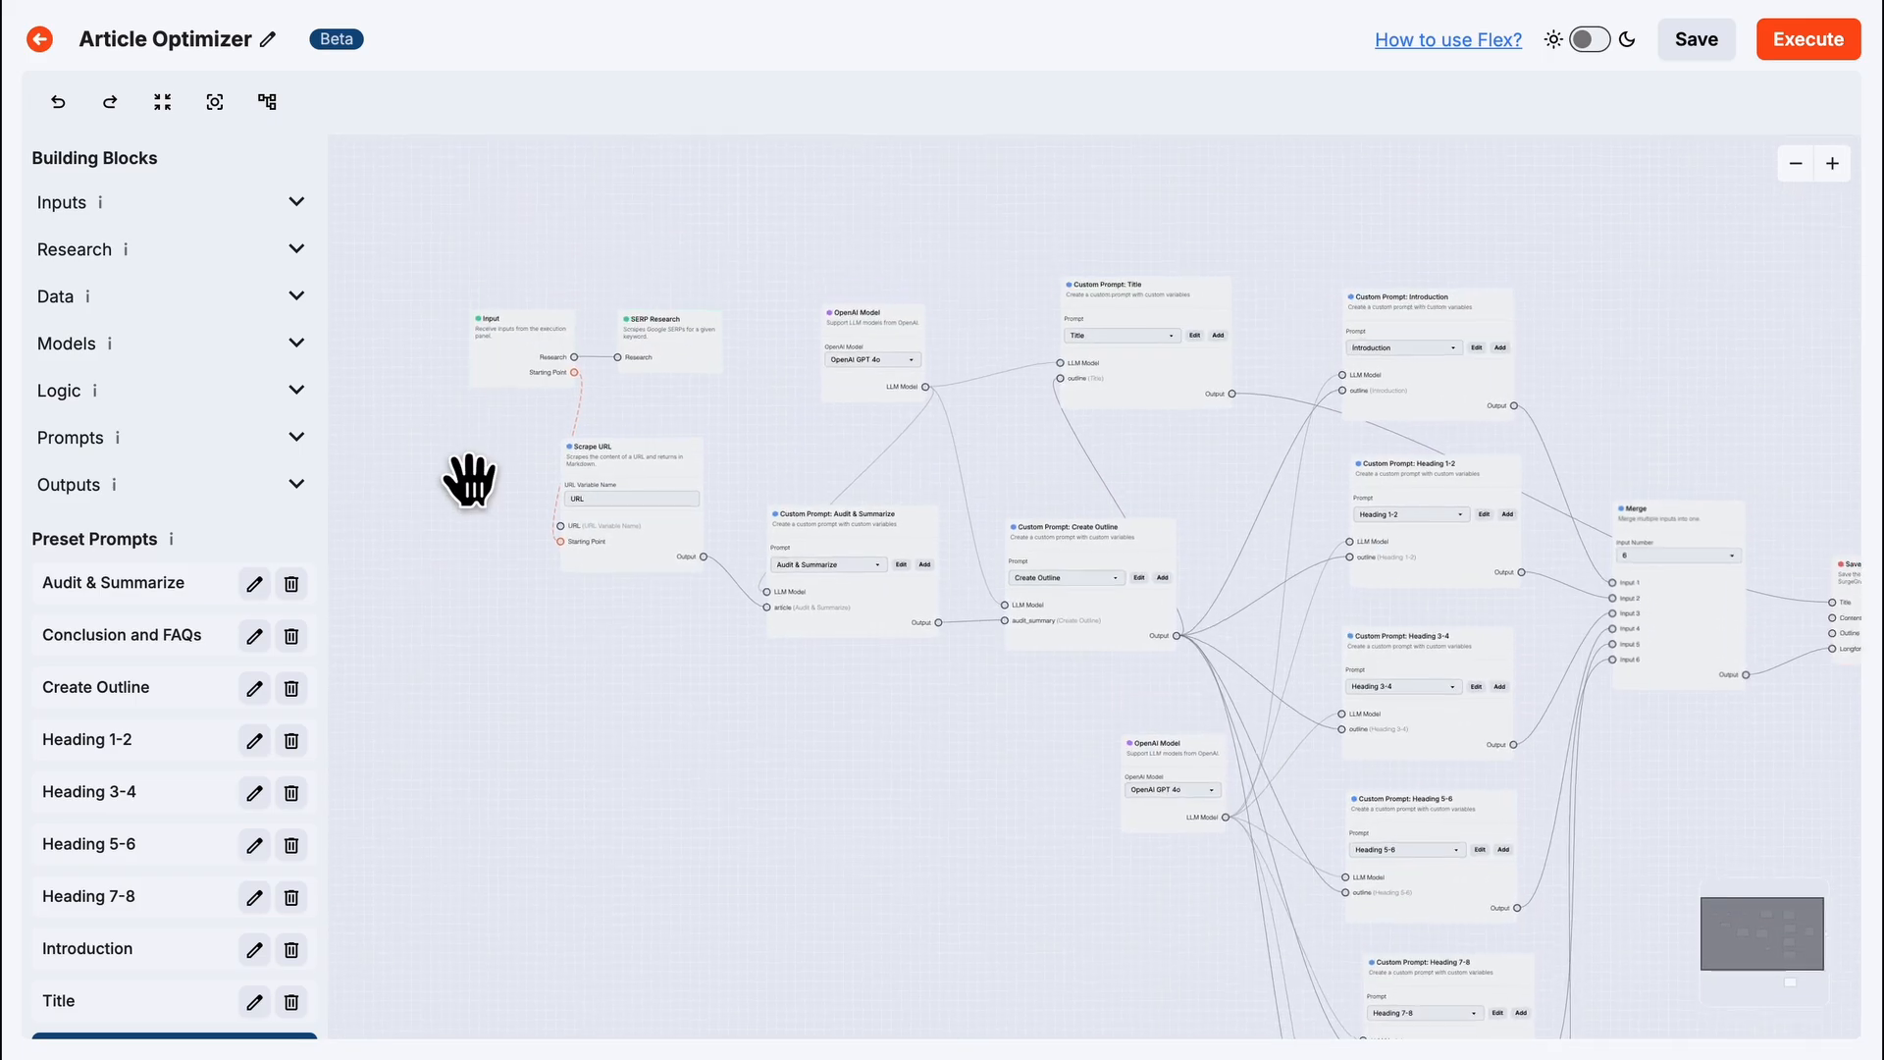
left_click(1833, 163)
left_click(1833, 163)
left_click_drag(1394, 689, 1359, 551)
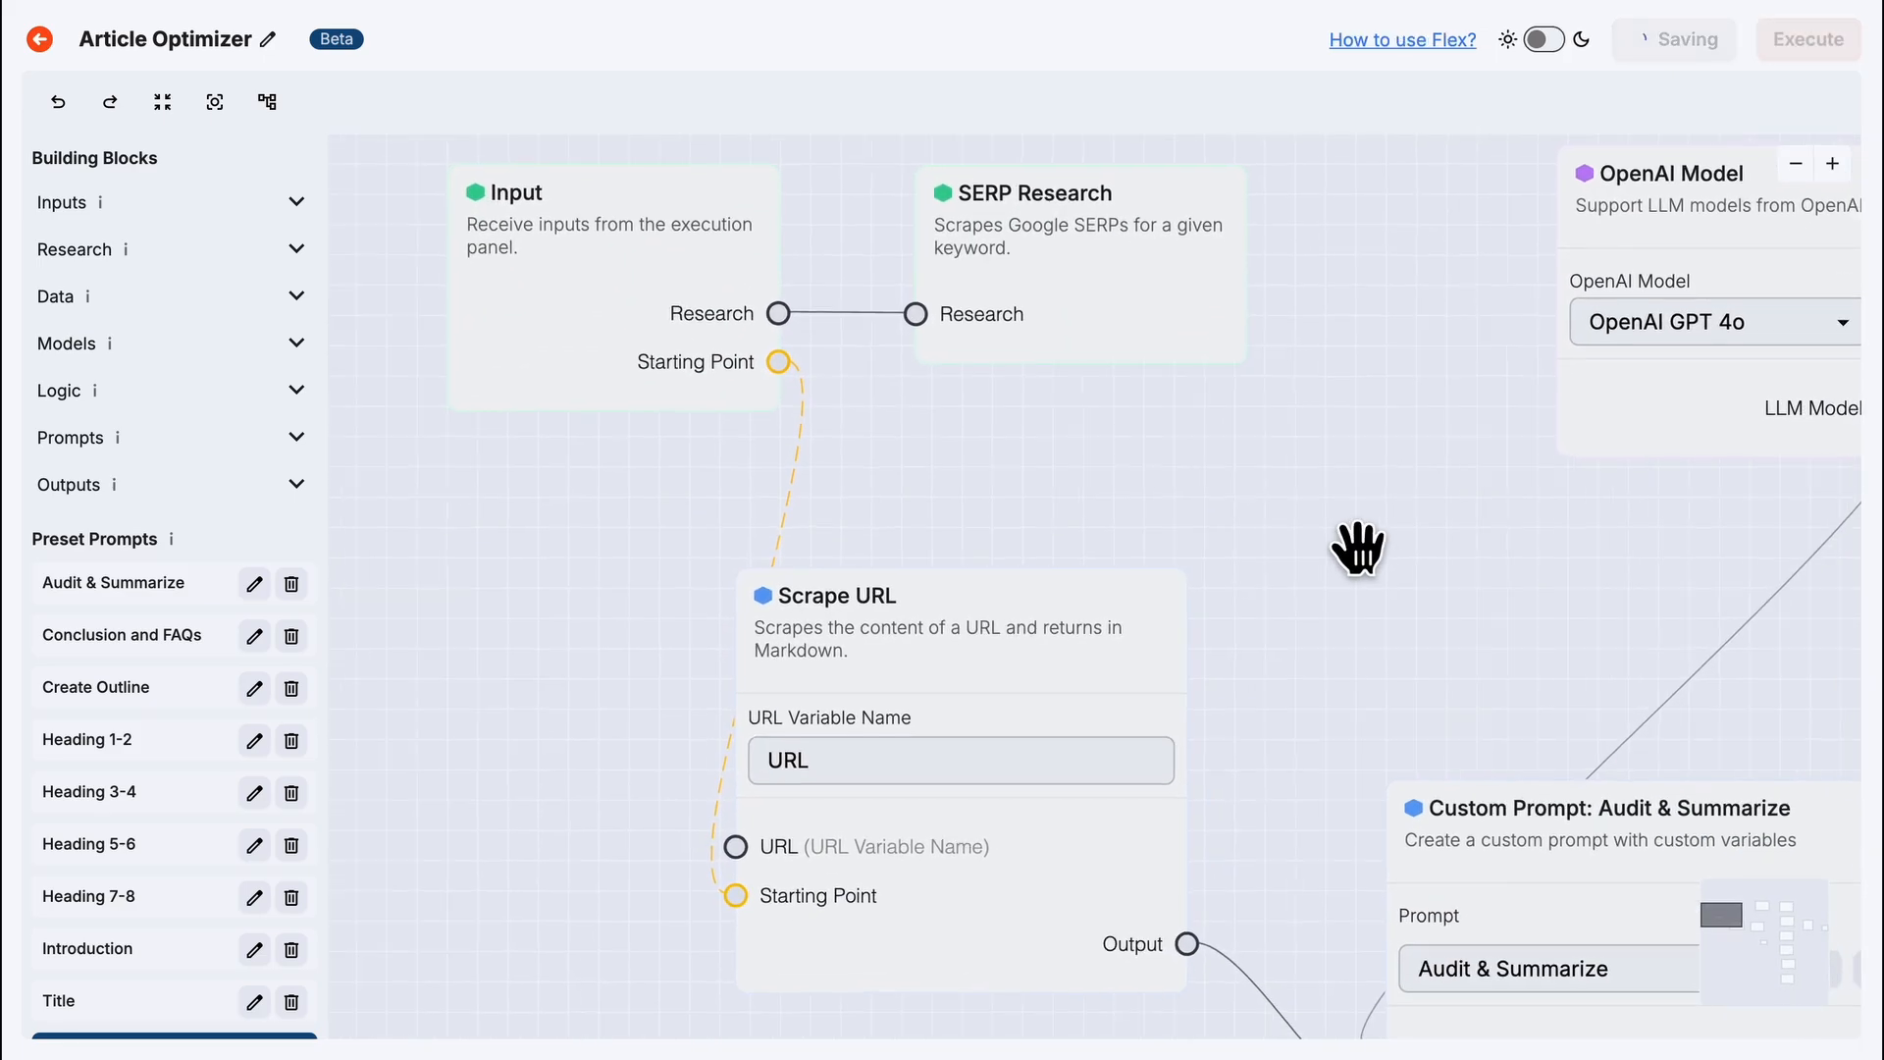
scroll(1359, 551, "down", 1)
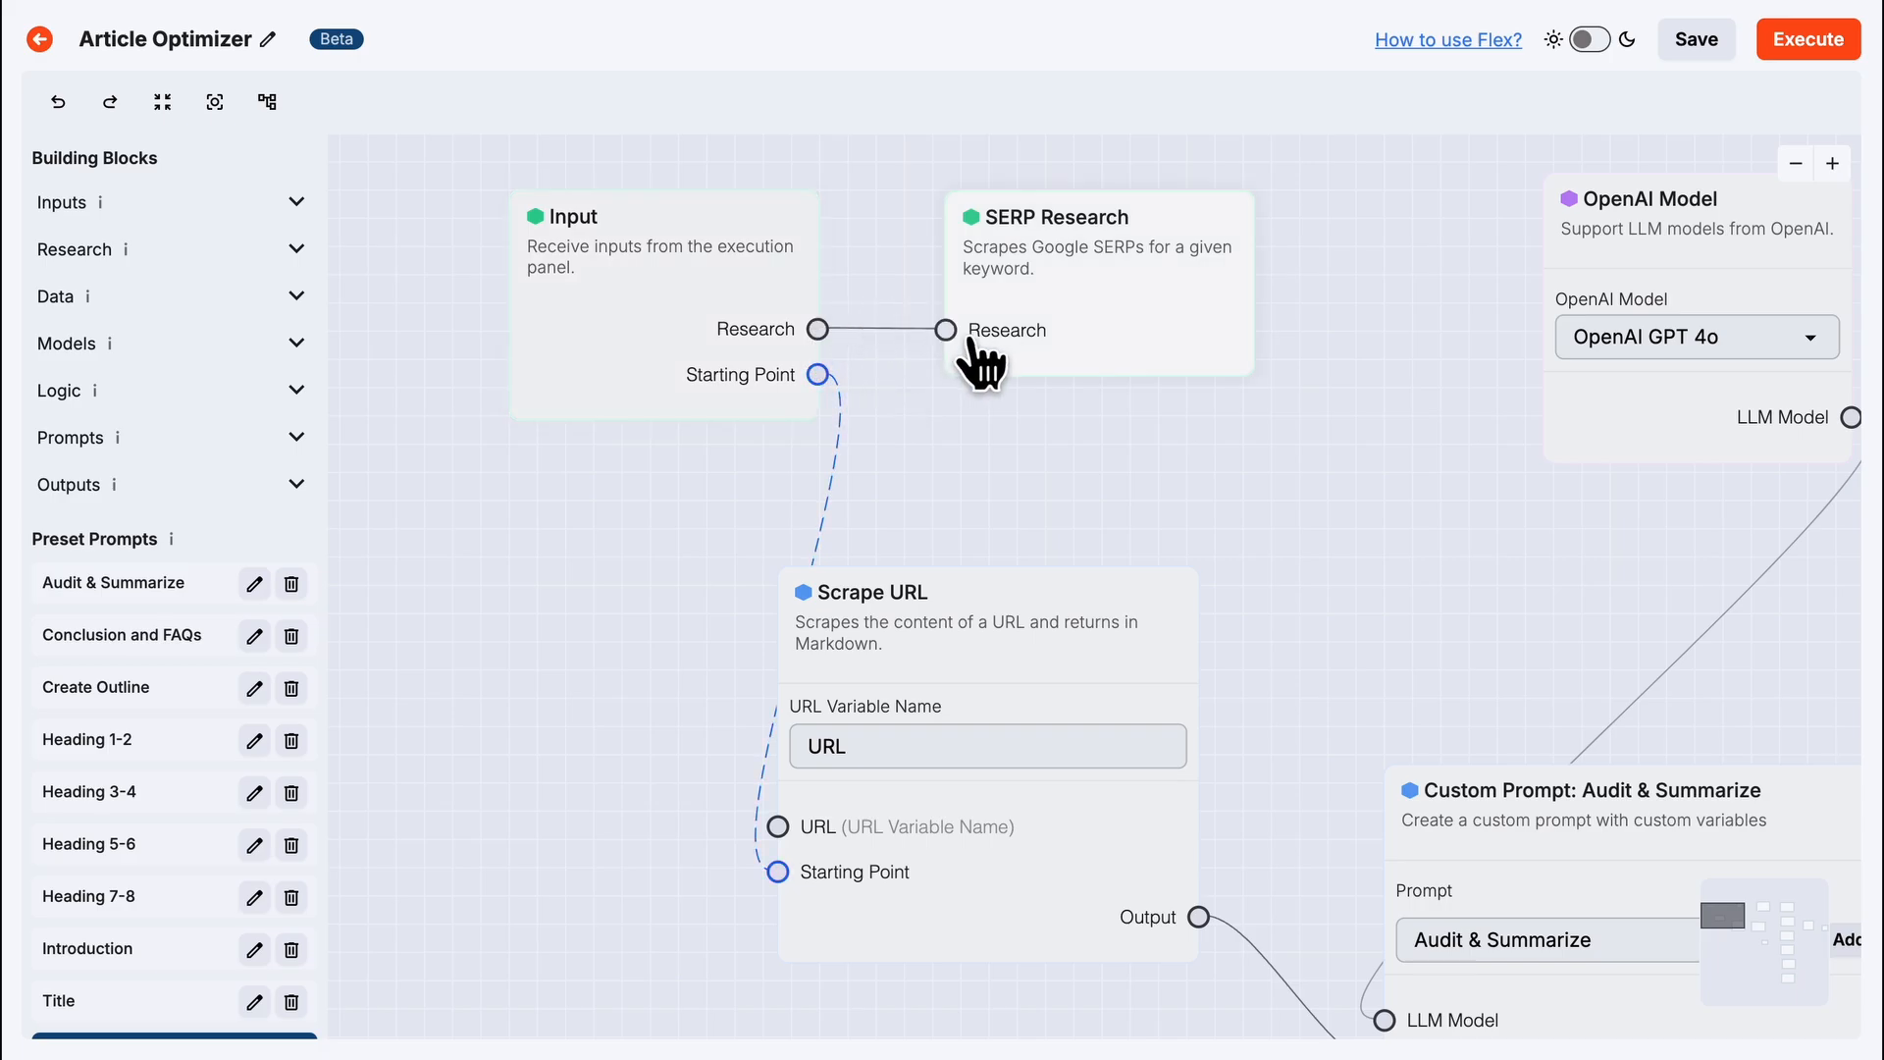
left_click(294, 249)
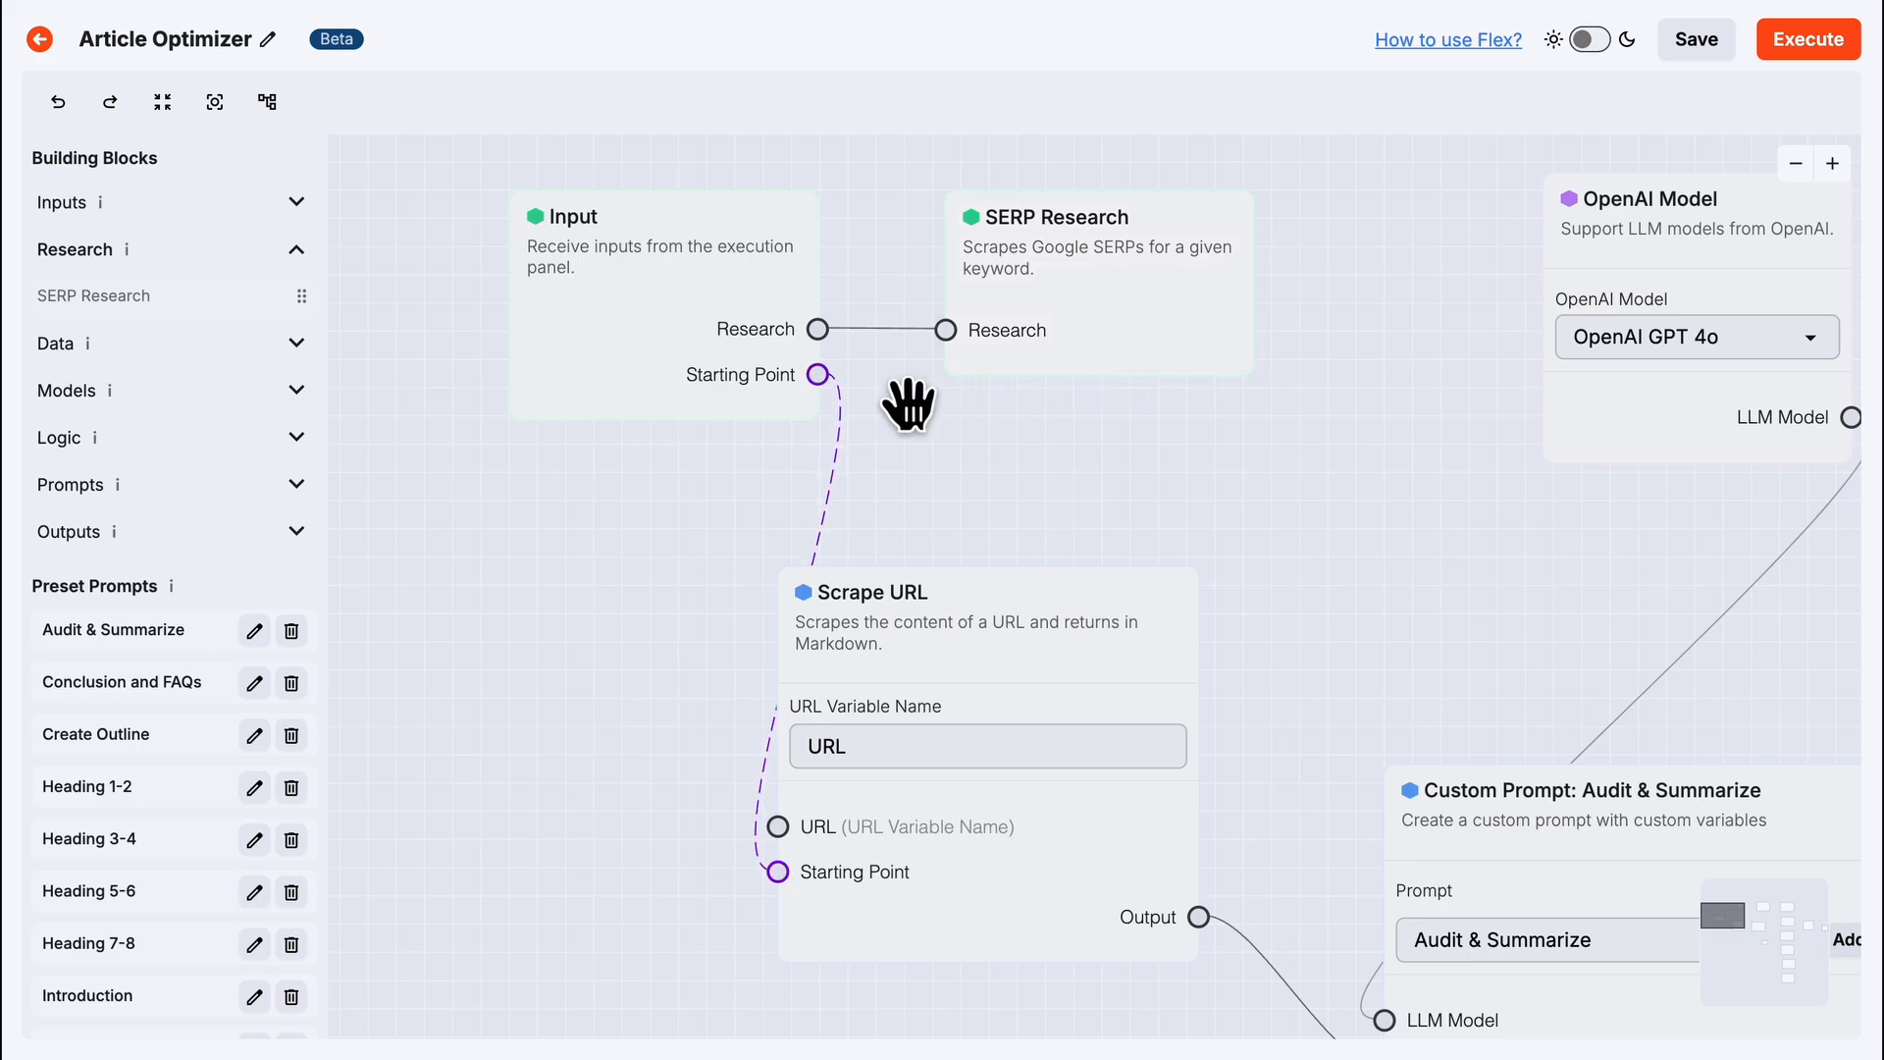
Trace the workflow from the Input block through Scrape URL to the Audit & Summarize custom prompt block.
left_click_drag(963, 432, 950, 346)
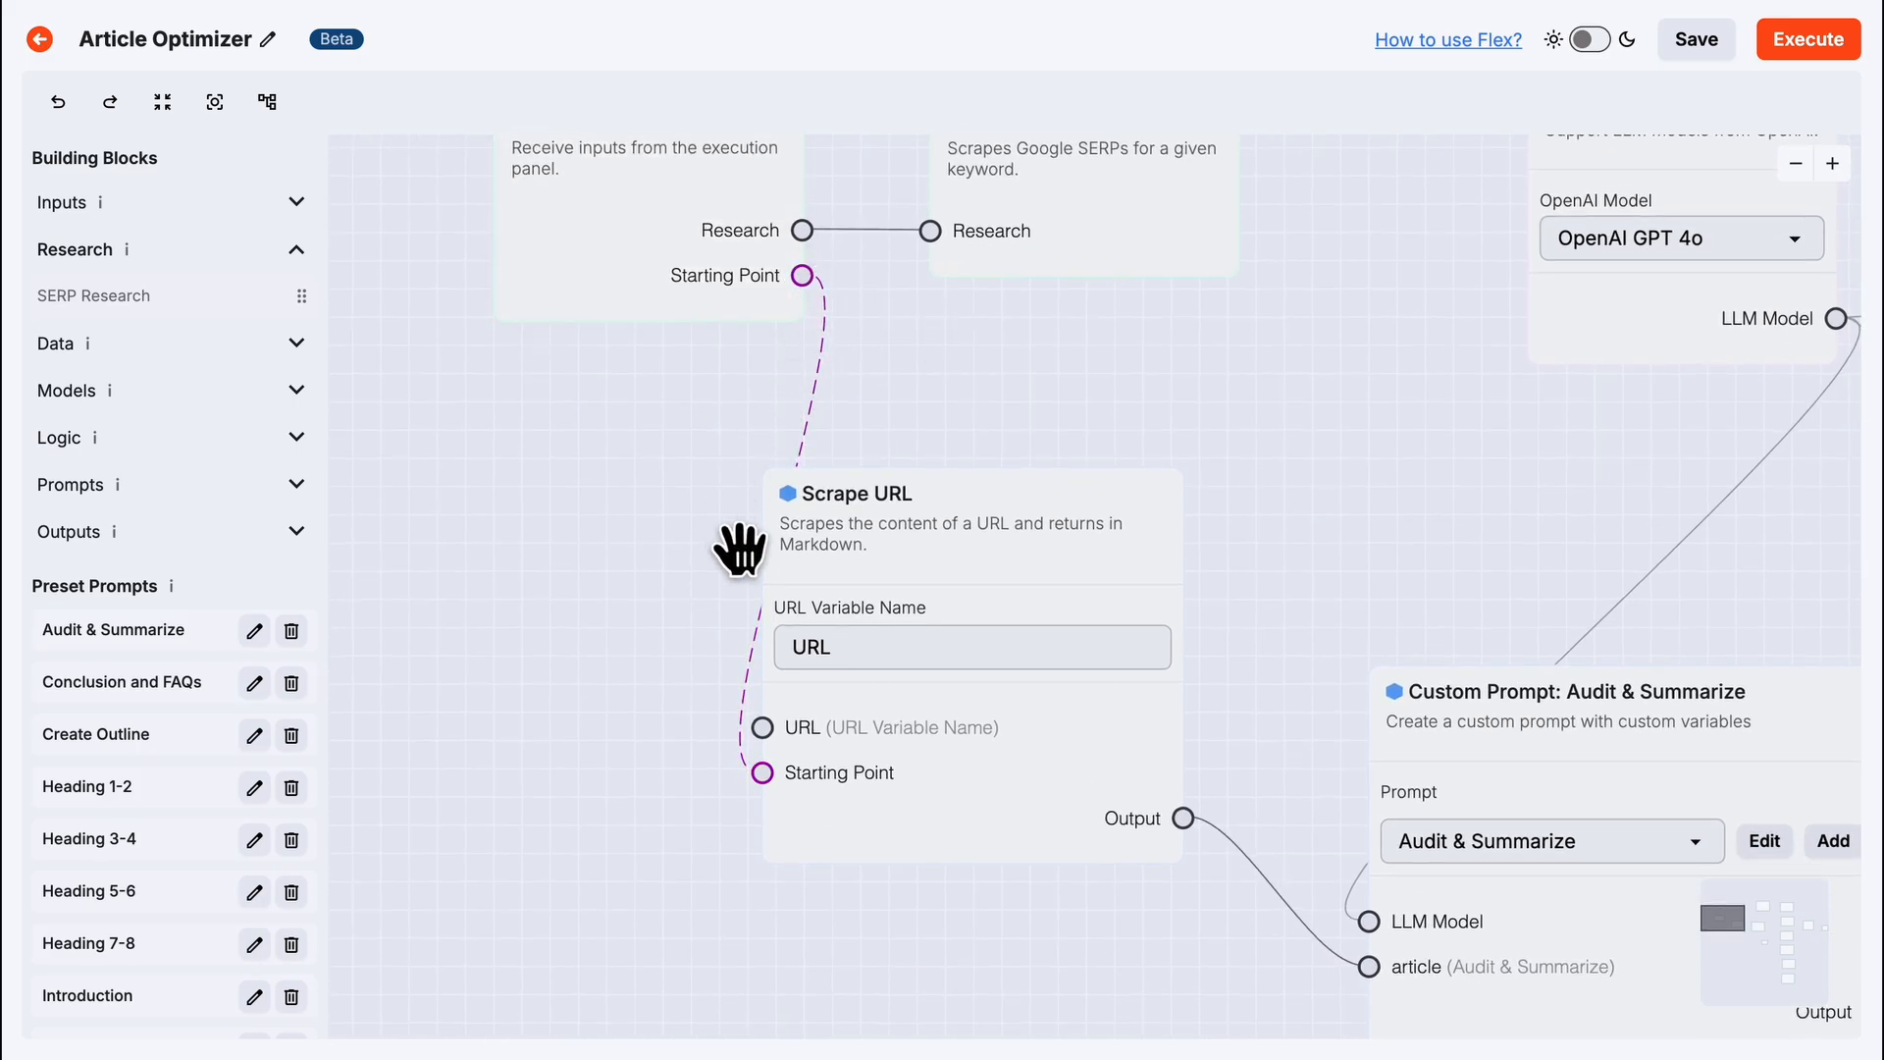
left_click_drag(1300, 619, 1303, 443)
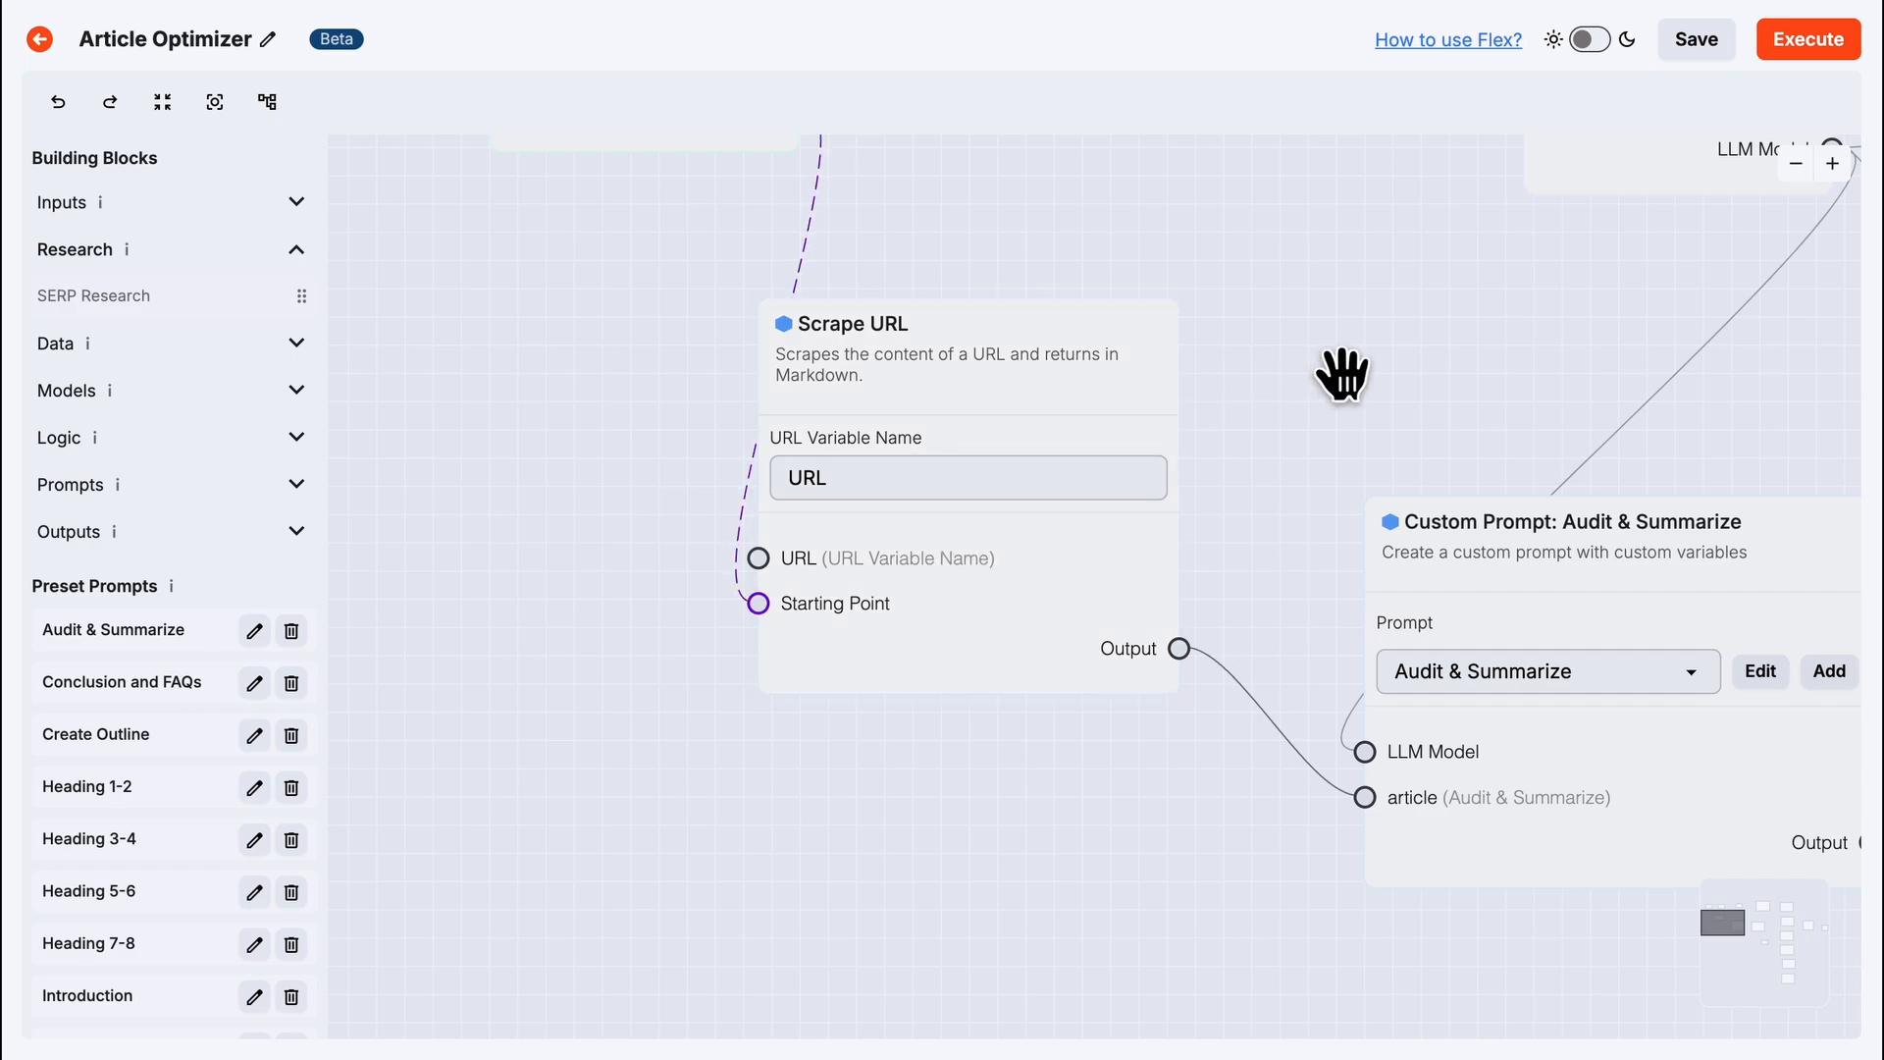
left_click_drag(1346, 370, 1158, 345)
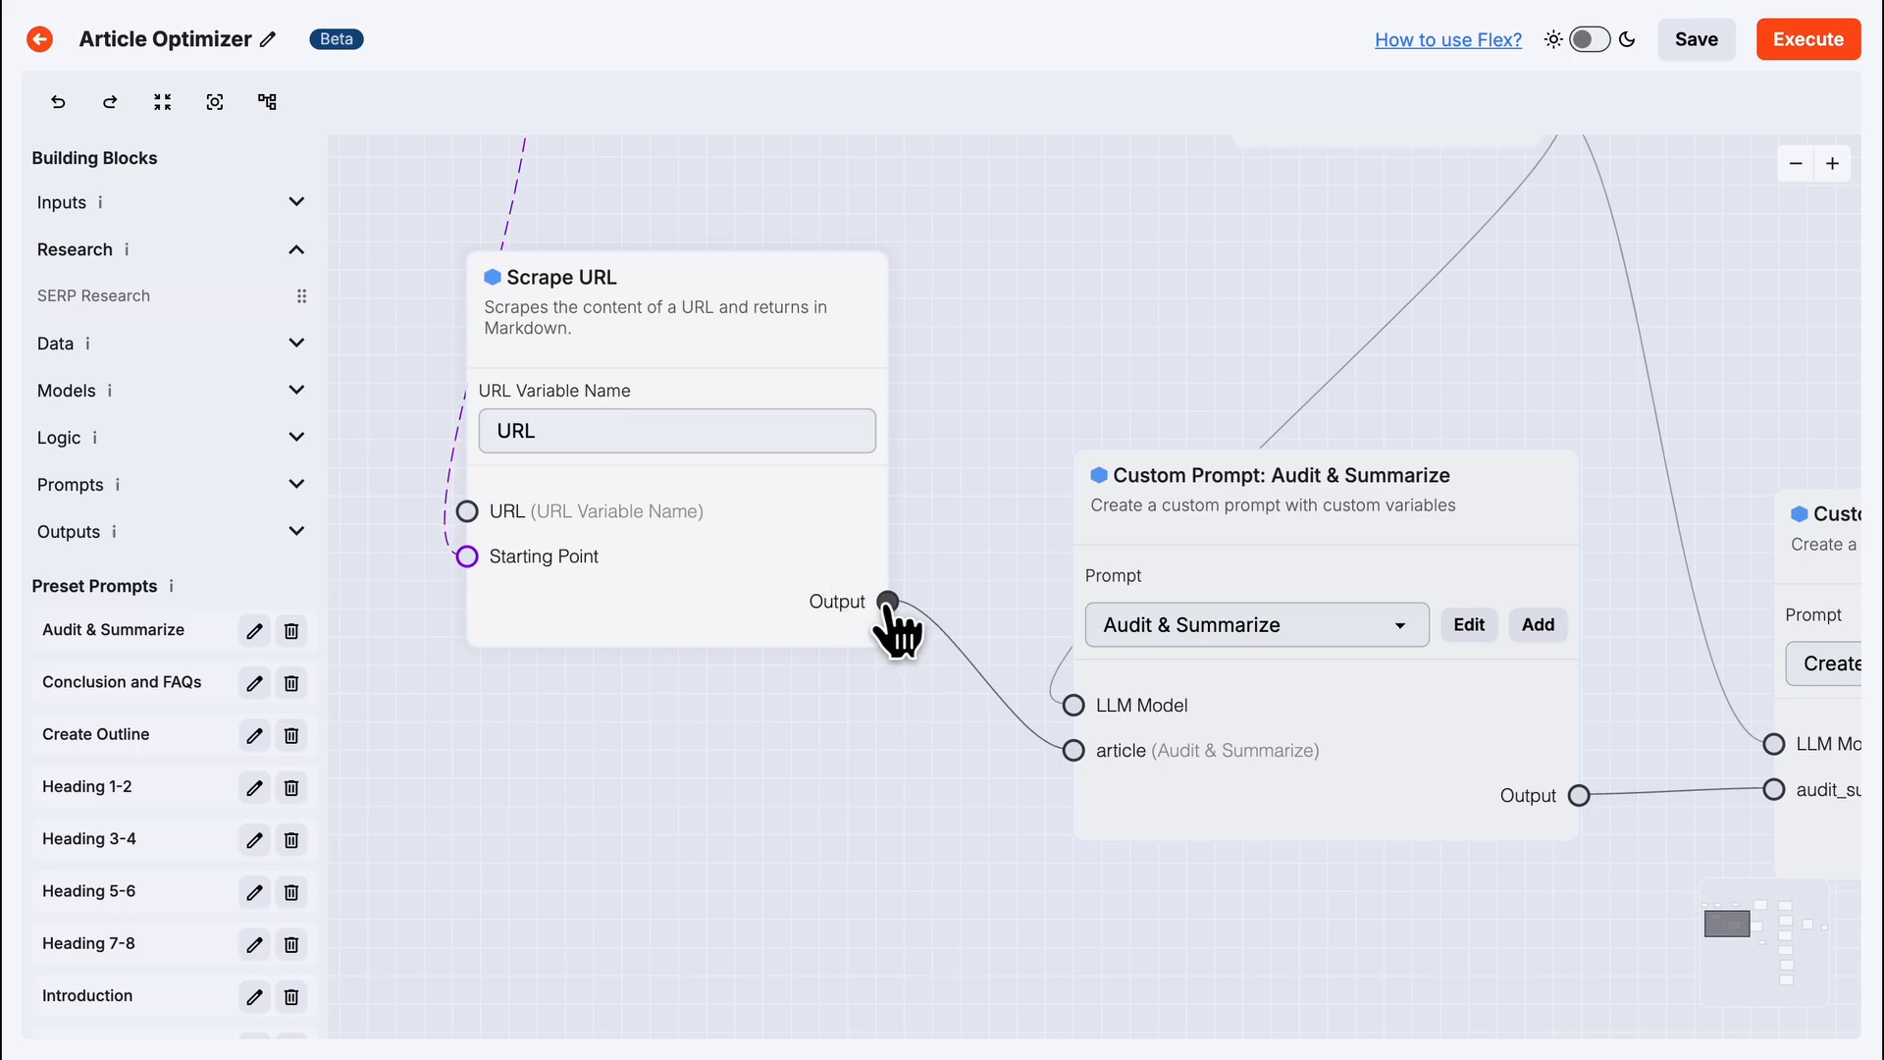
left_click_drag(1310, 893, 1065, 812)
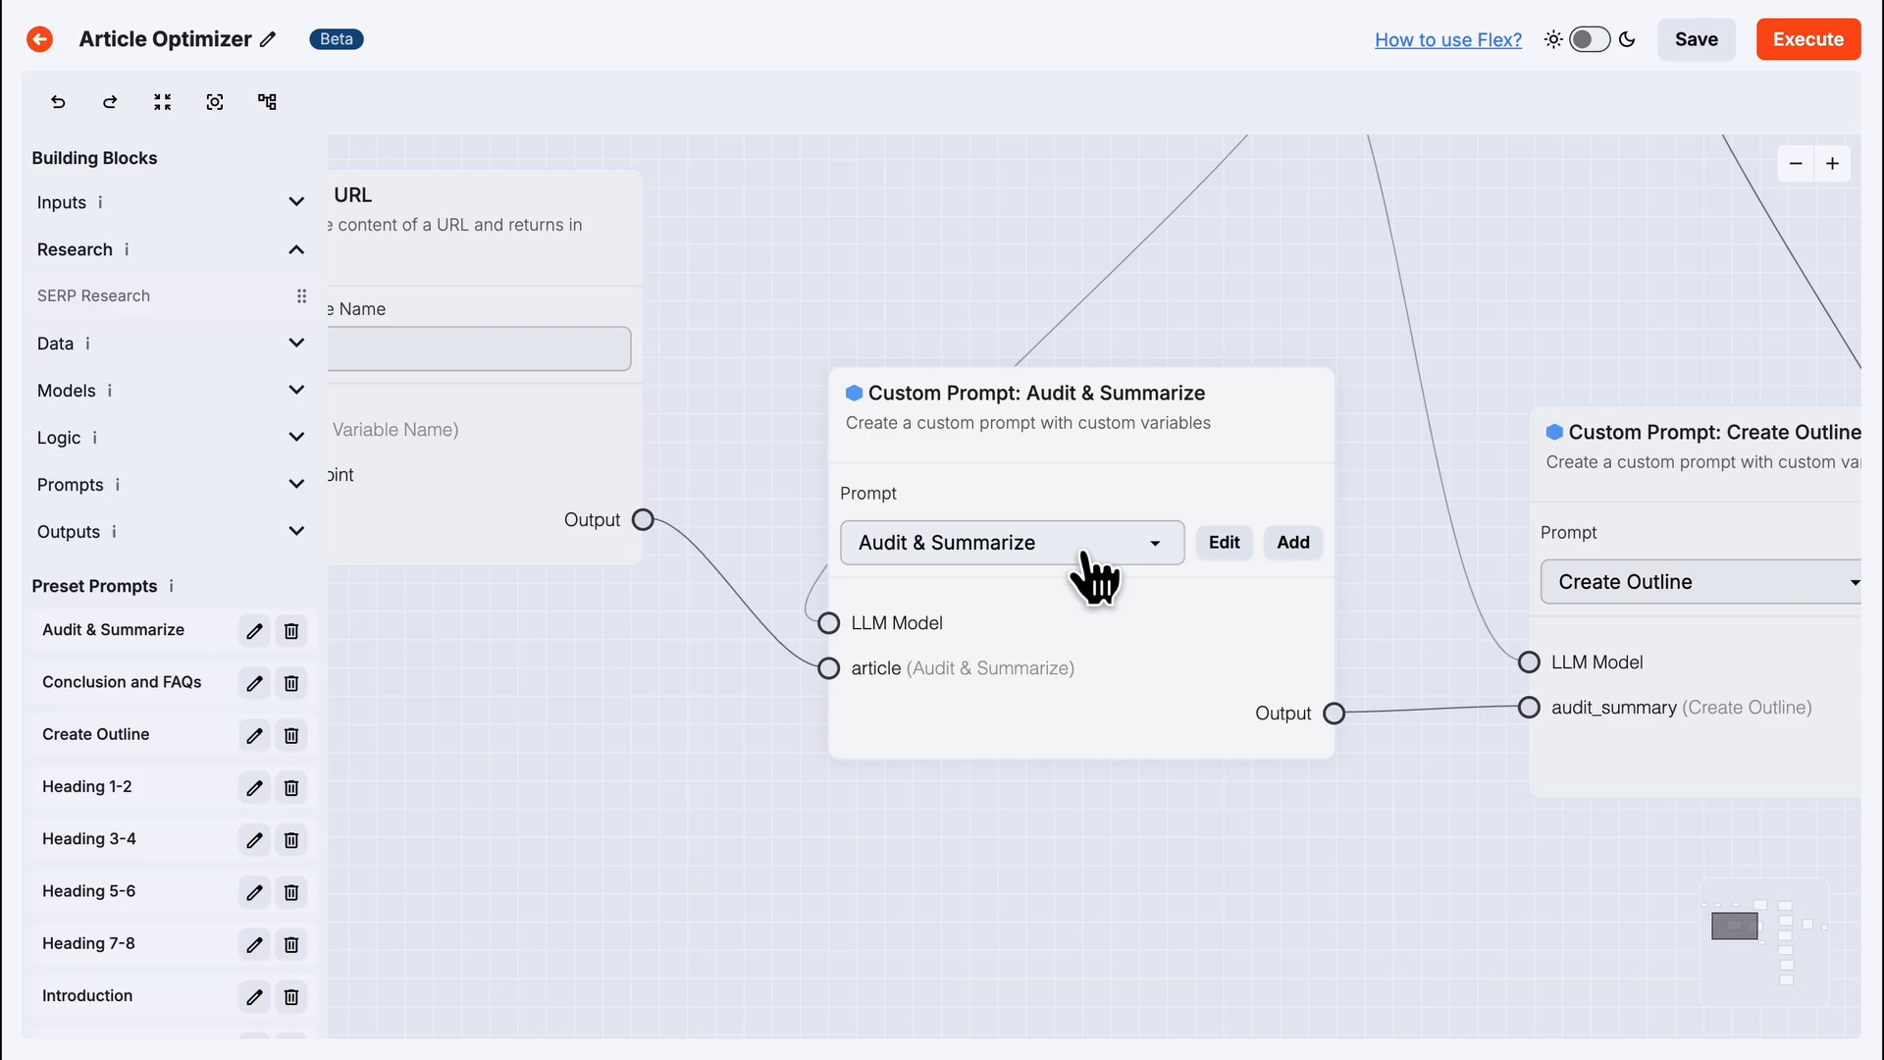
Open the Audit & Summarize preset prompt, read its audit criteria, output format and article variable, and close it without saving.
left_click(1217, 545)
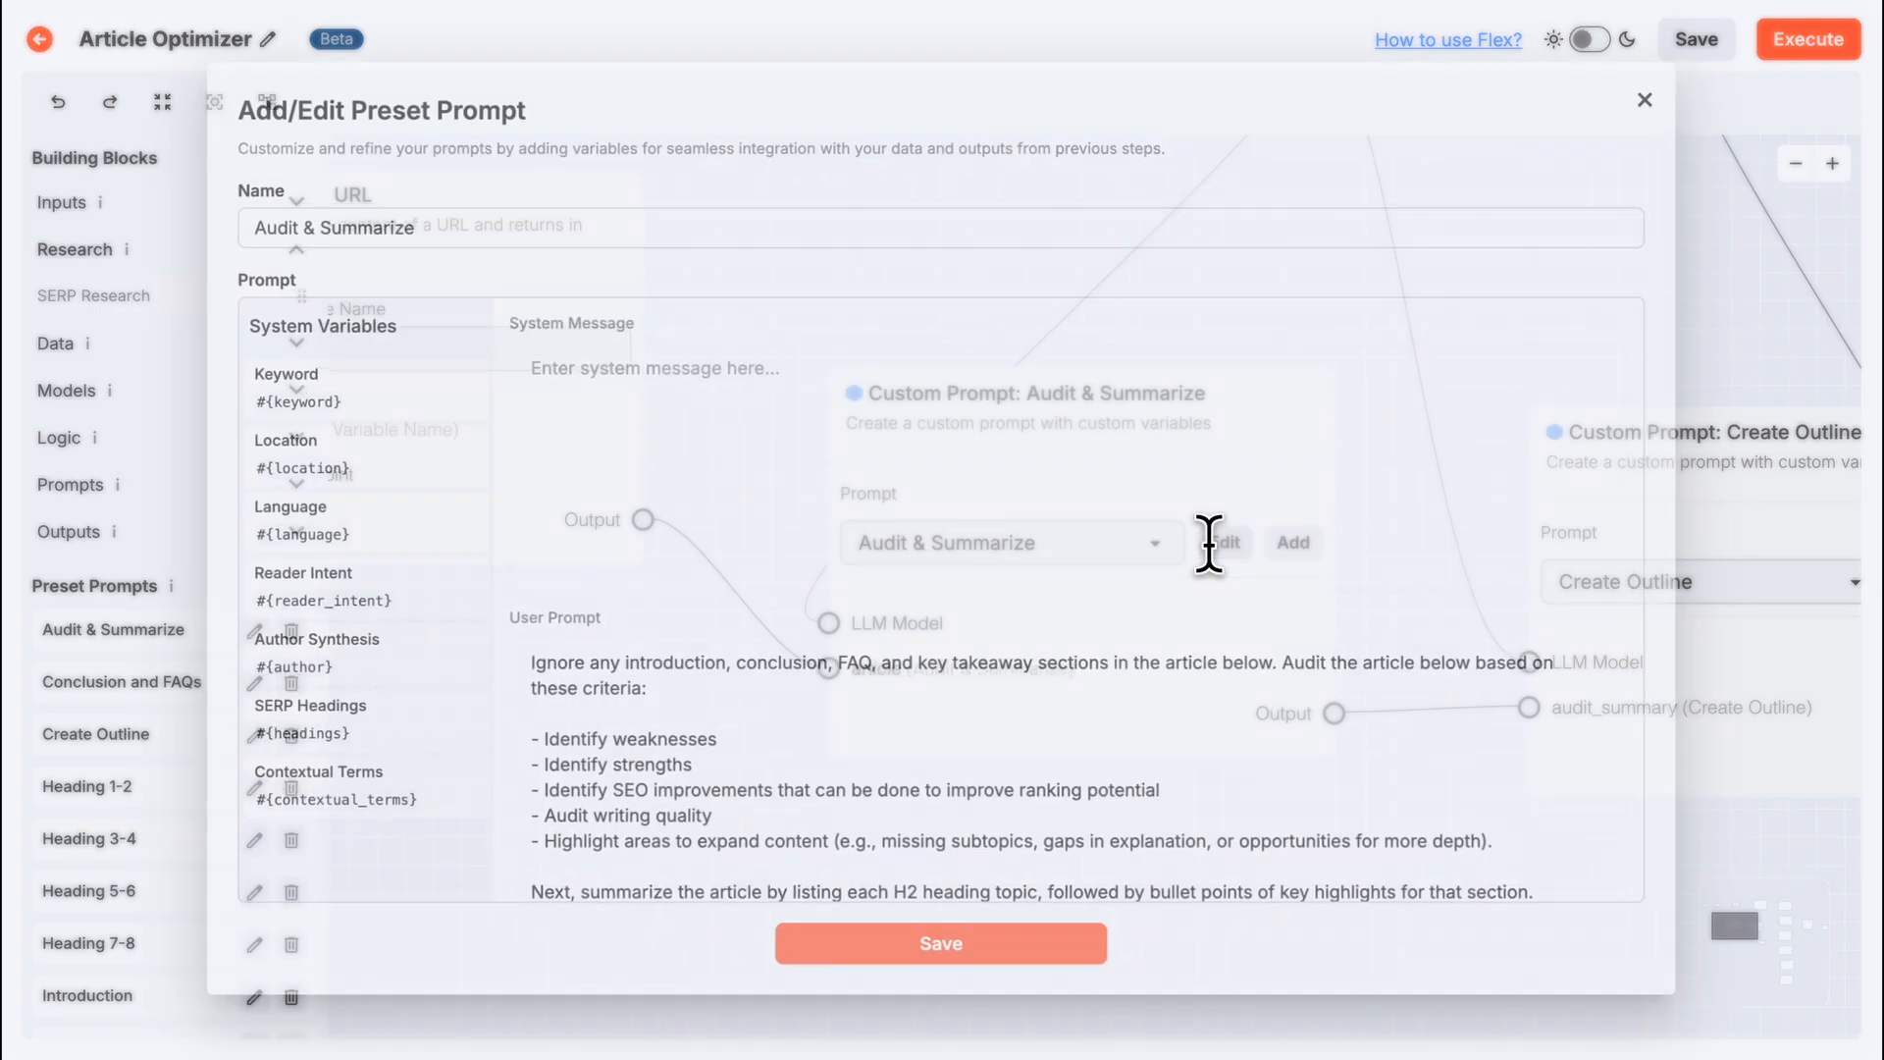
scroll(1209, 545, "down", 3)
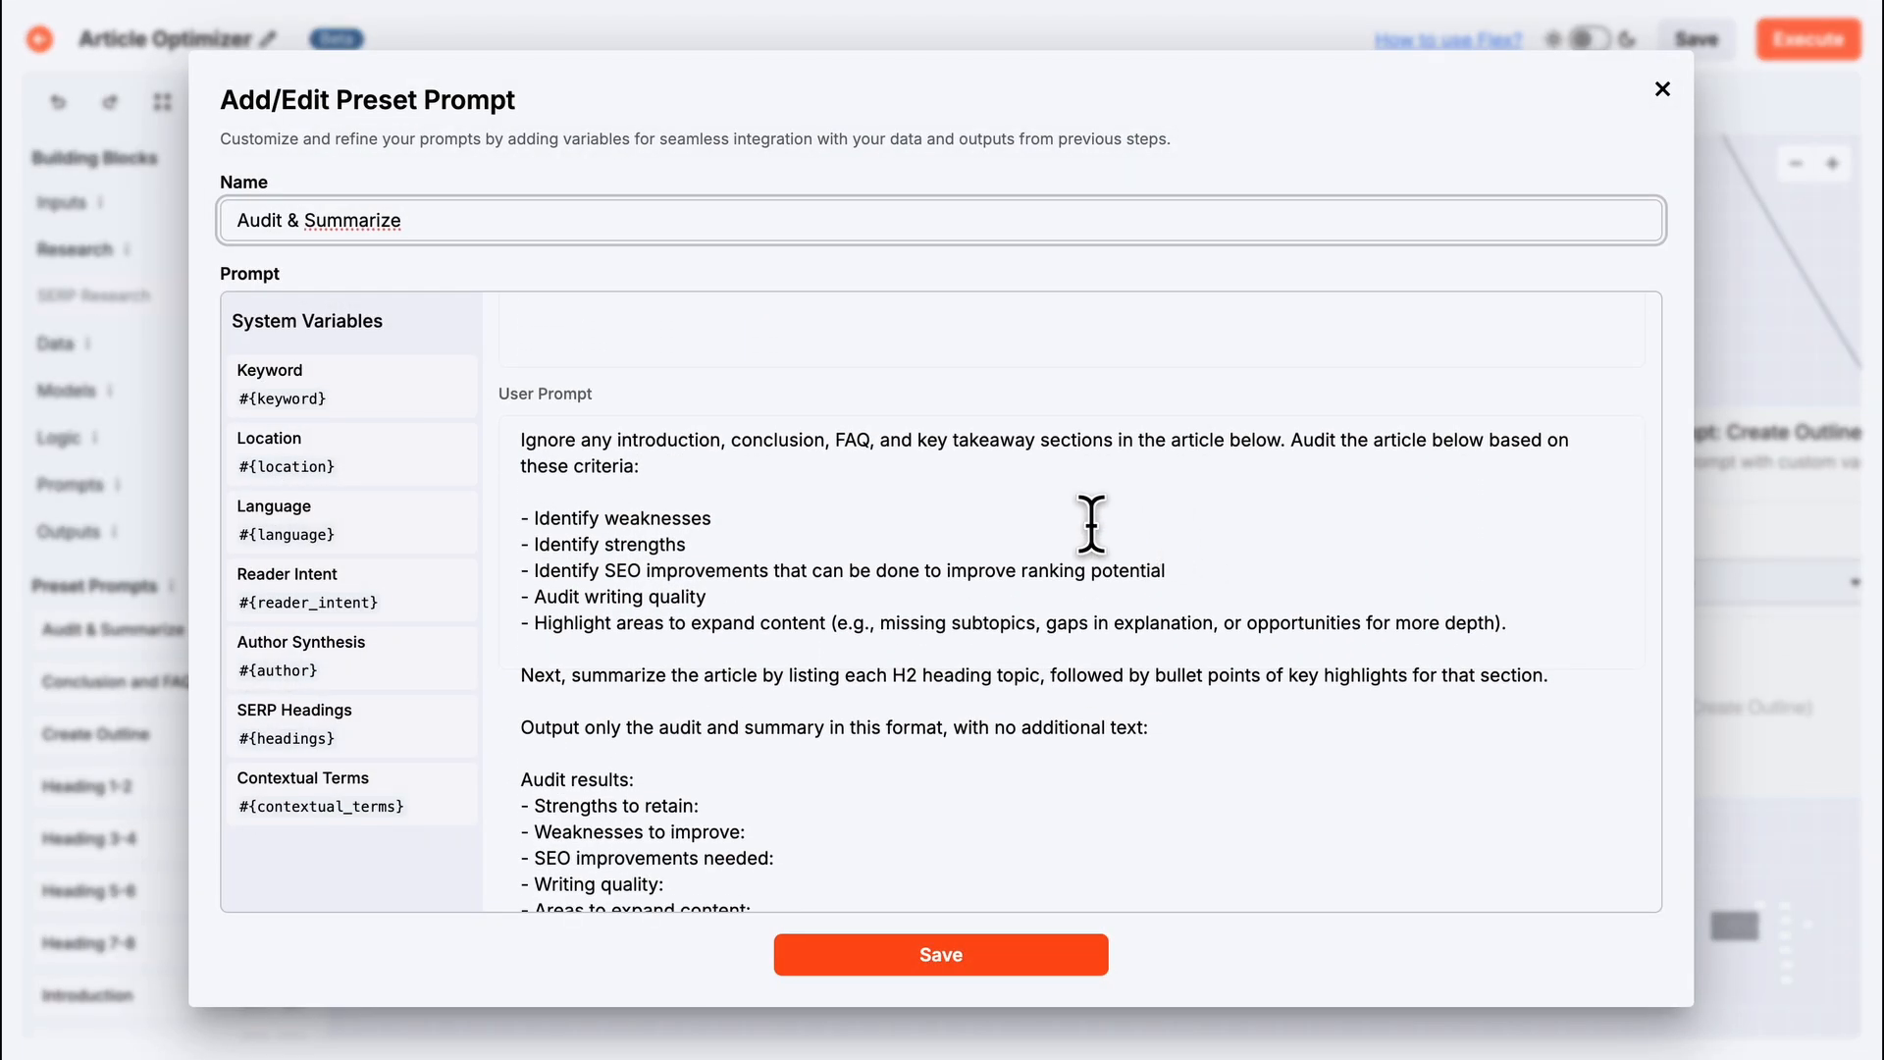
scroll(653, 456, "down", 2)
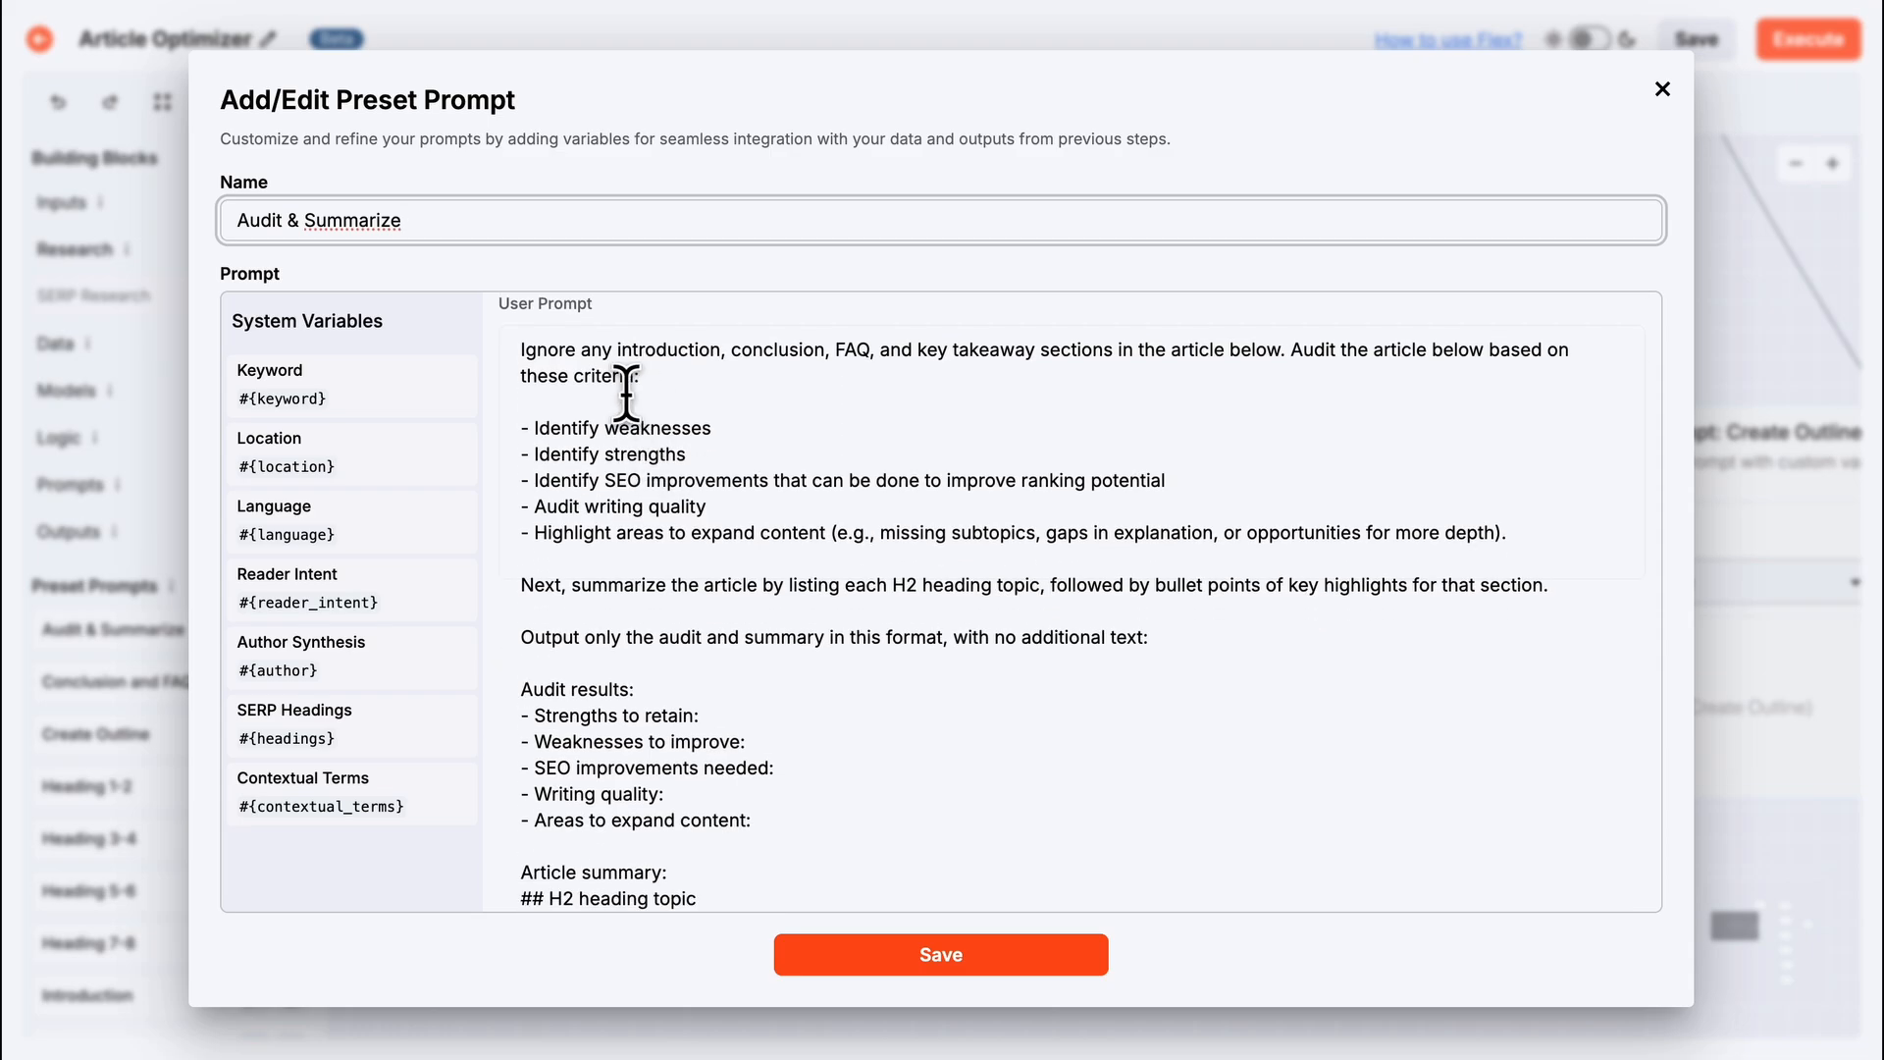
scroll(905, 393, "down", 1)
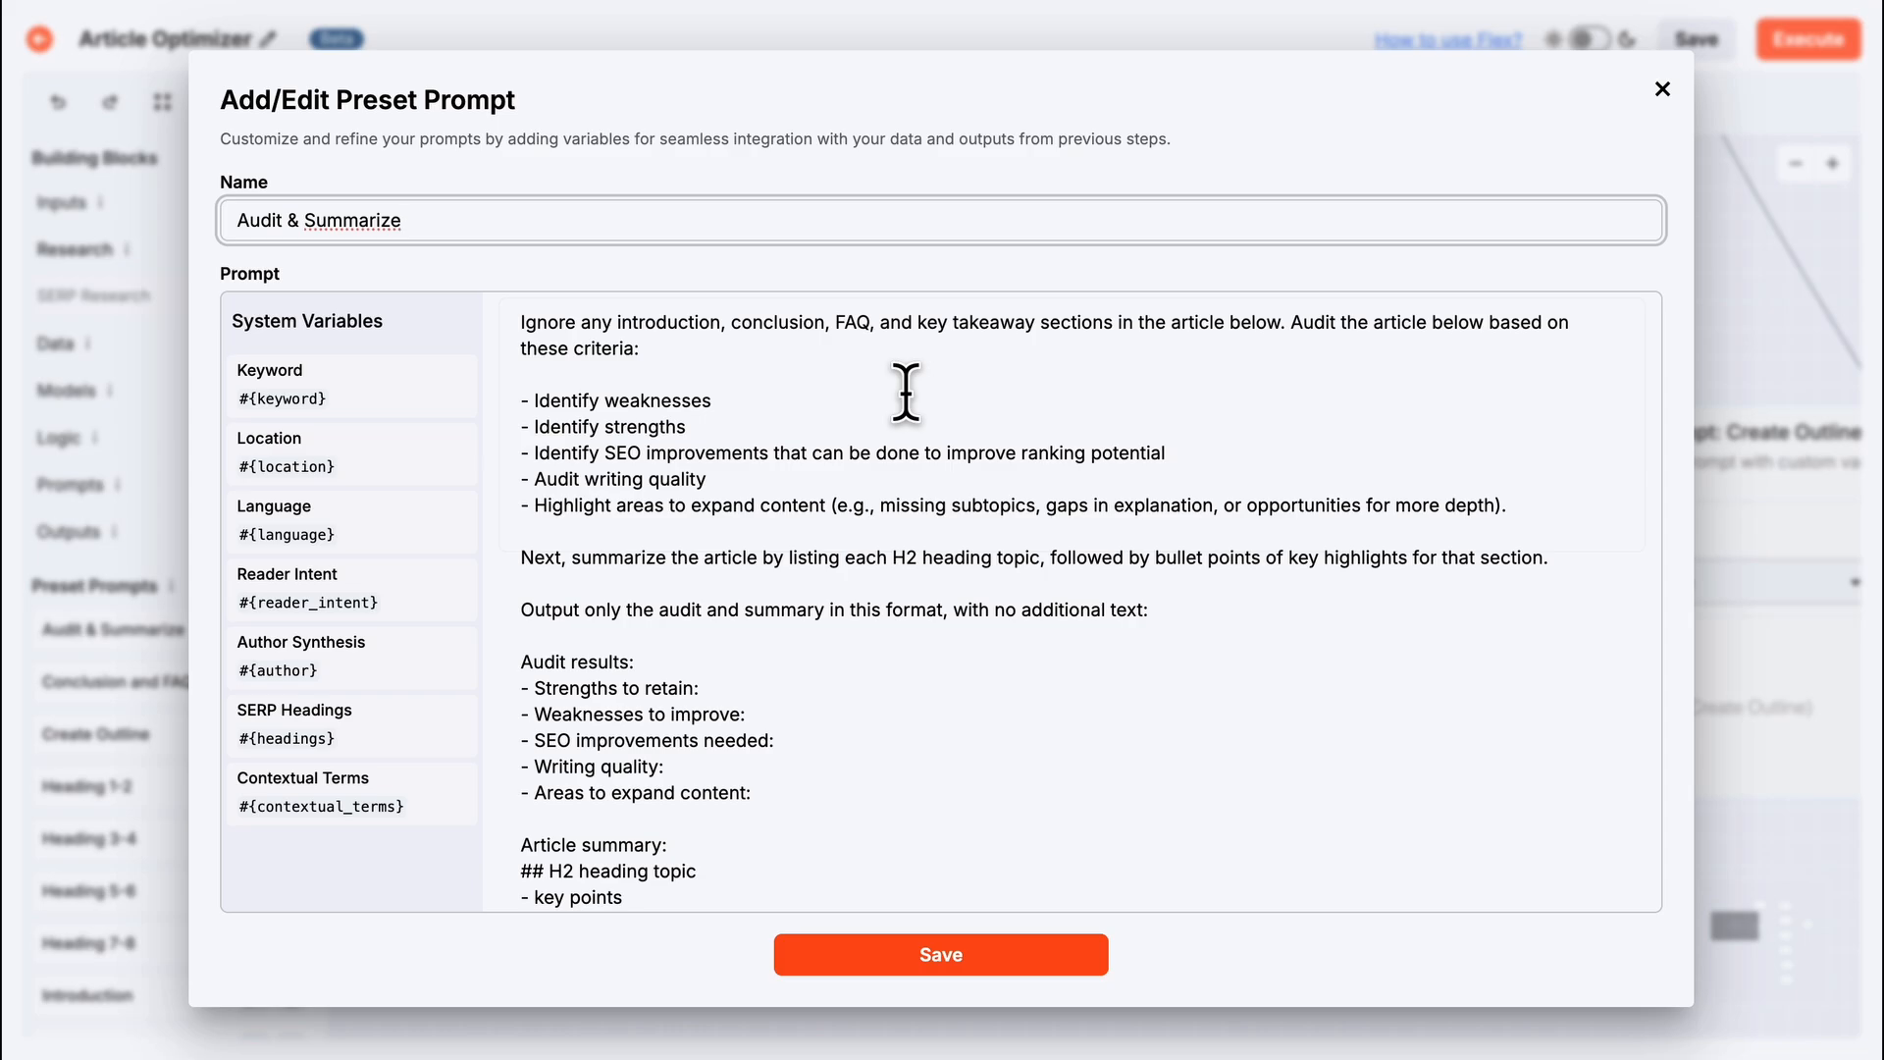
scroll(905, 393, "down", 1)
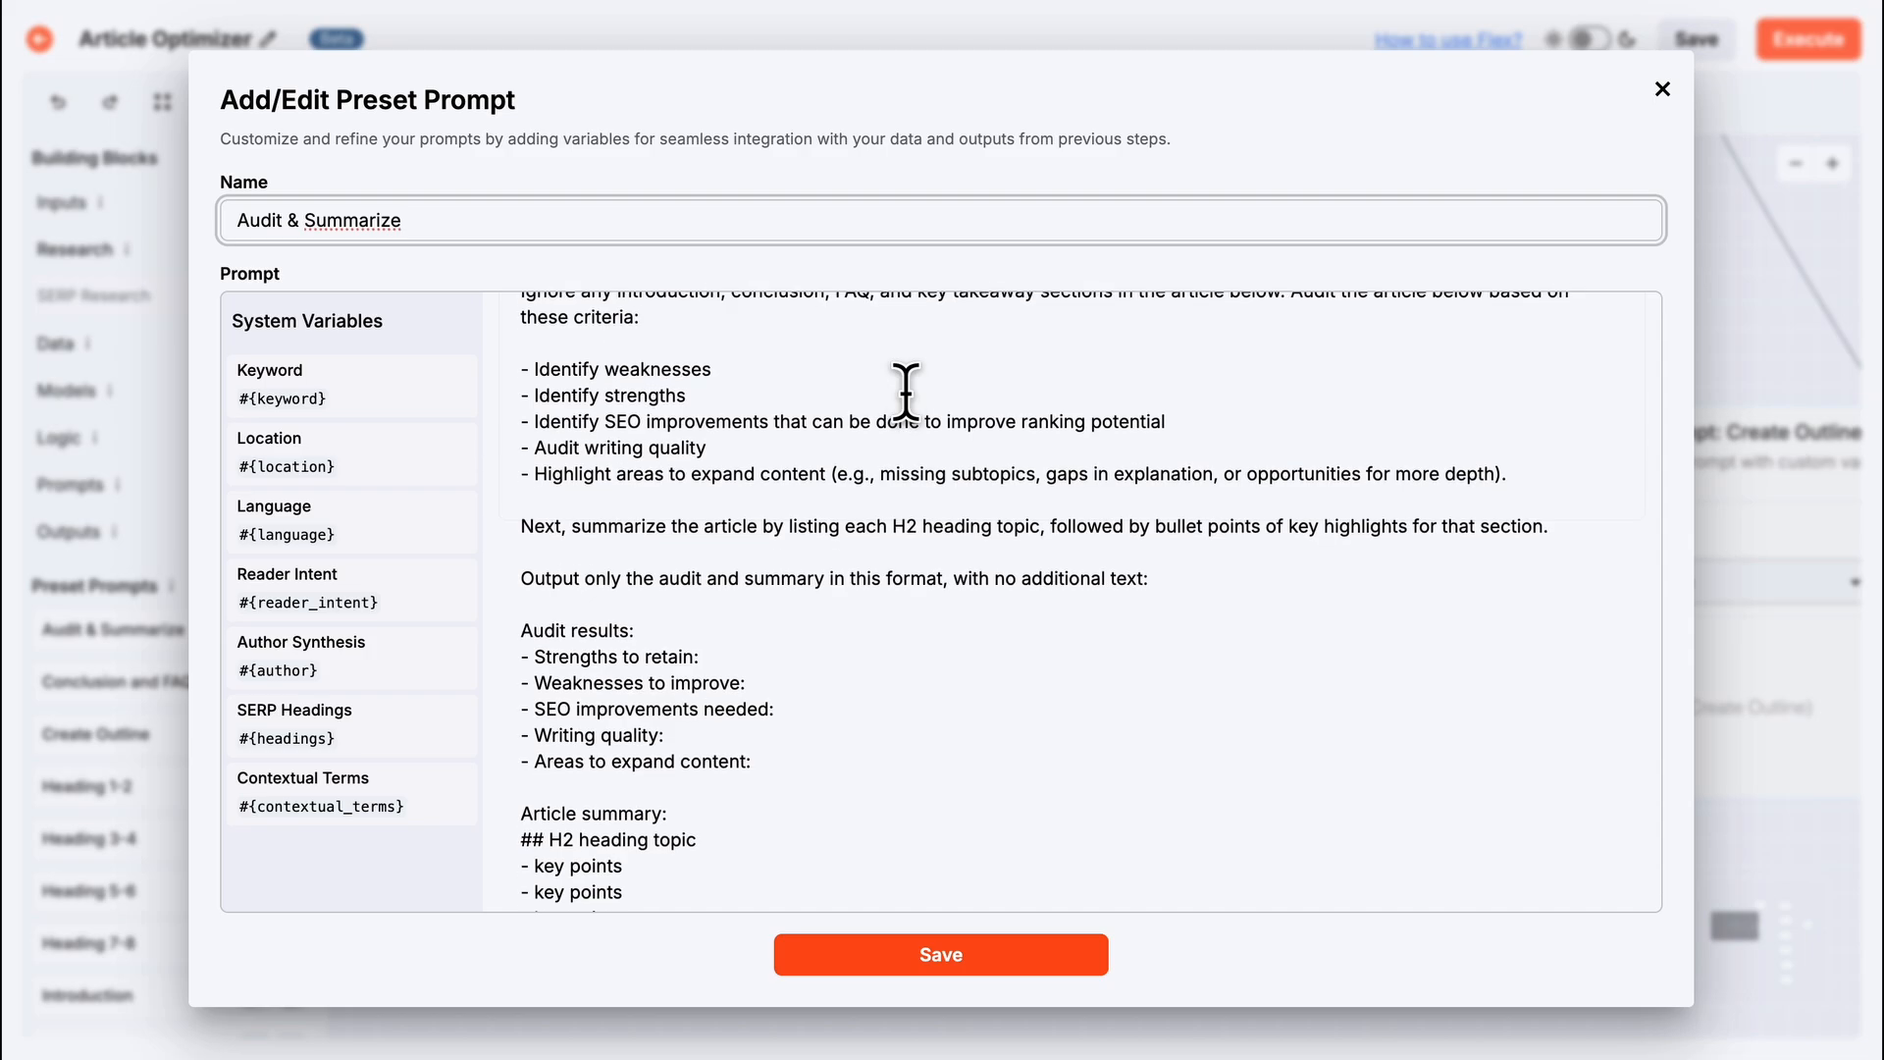
scroll(906, 392, "down", 1)
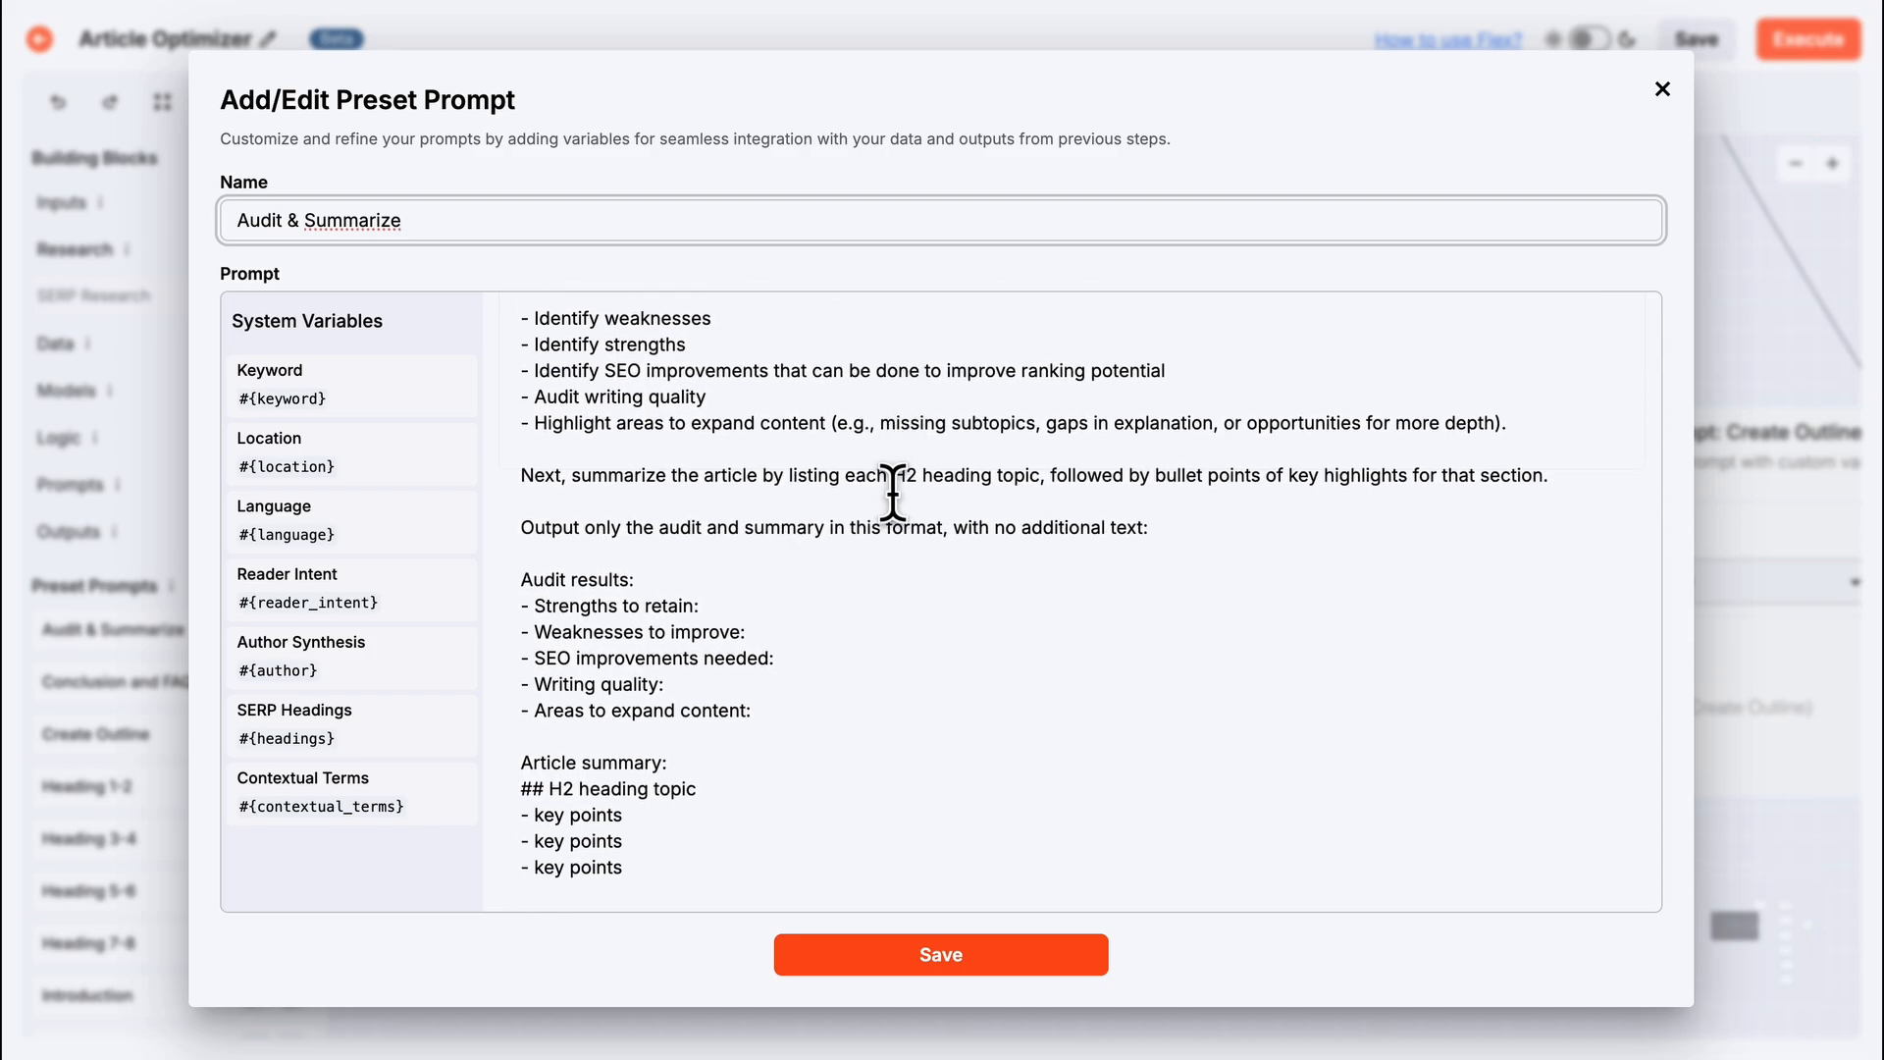
scroll(893, 494, "down", 2)
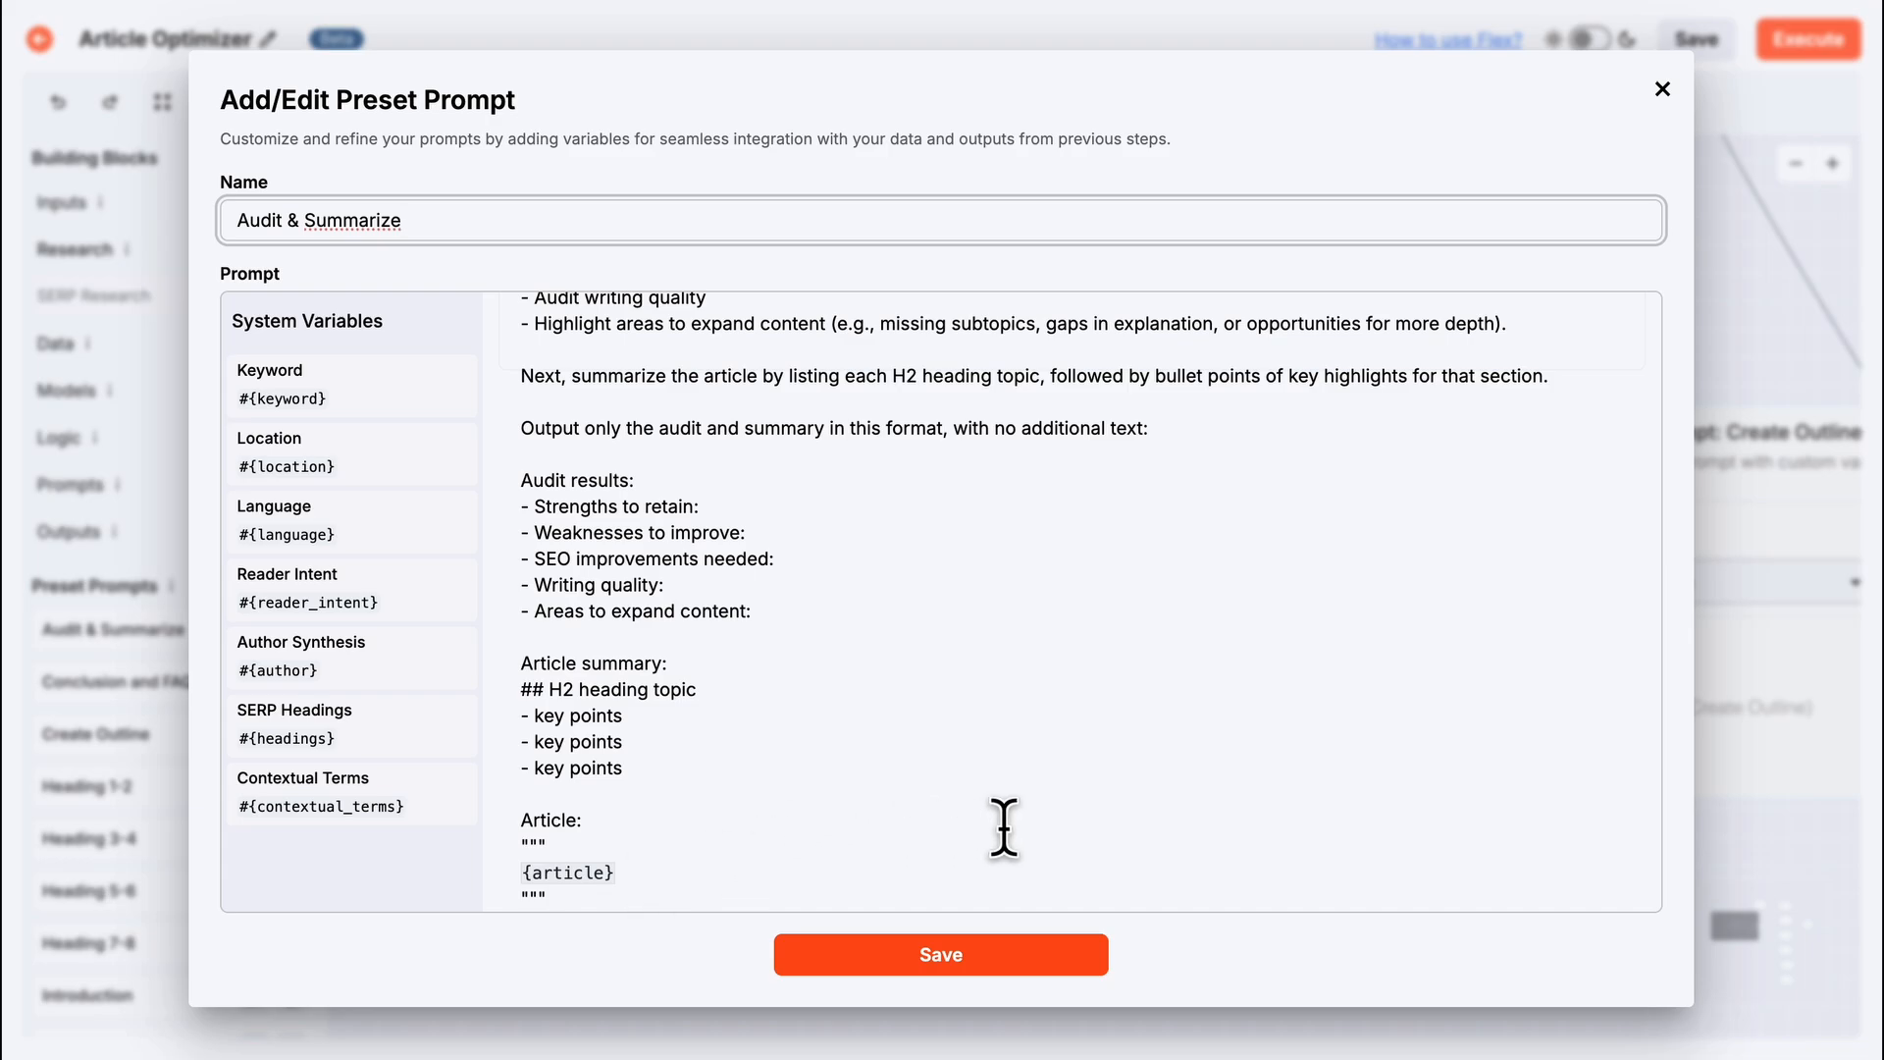
scroll(952, 760, "up", 2)
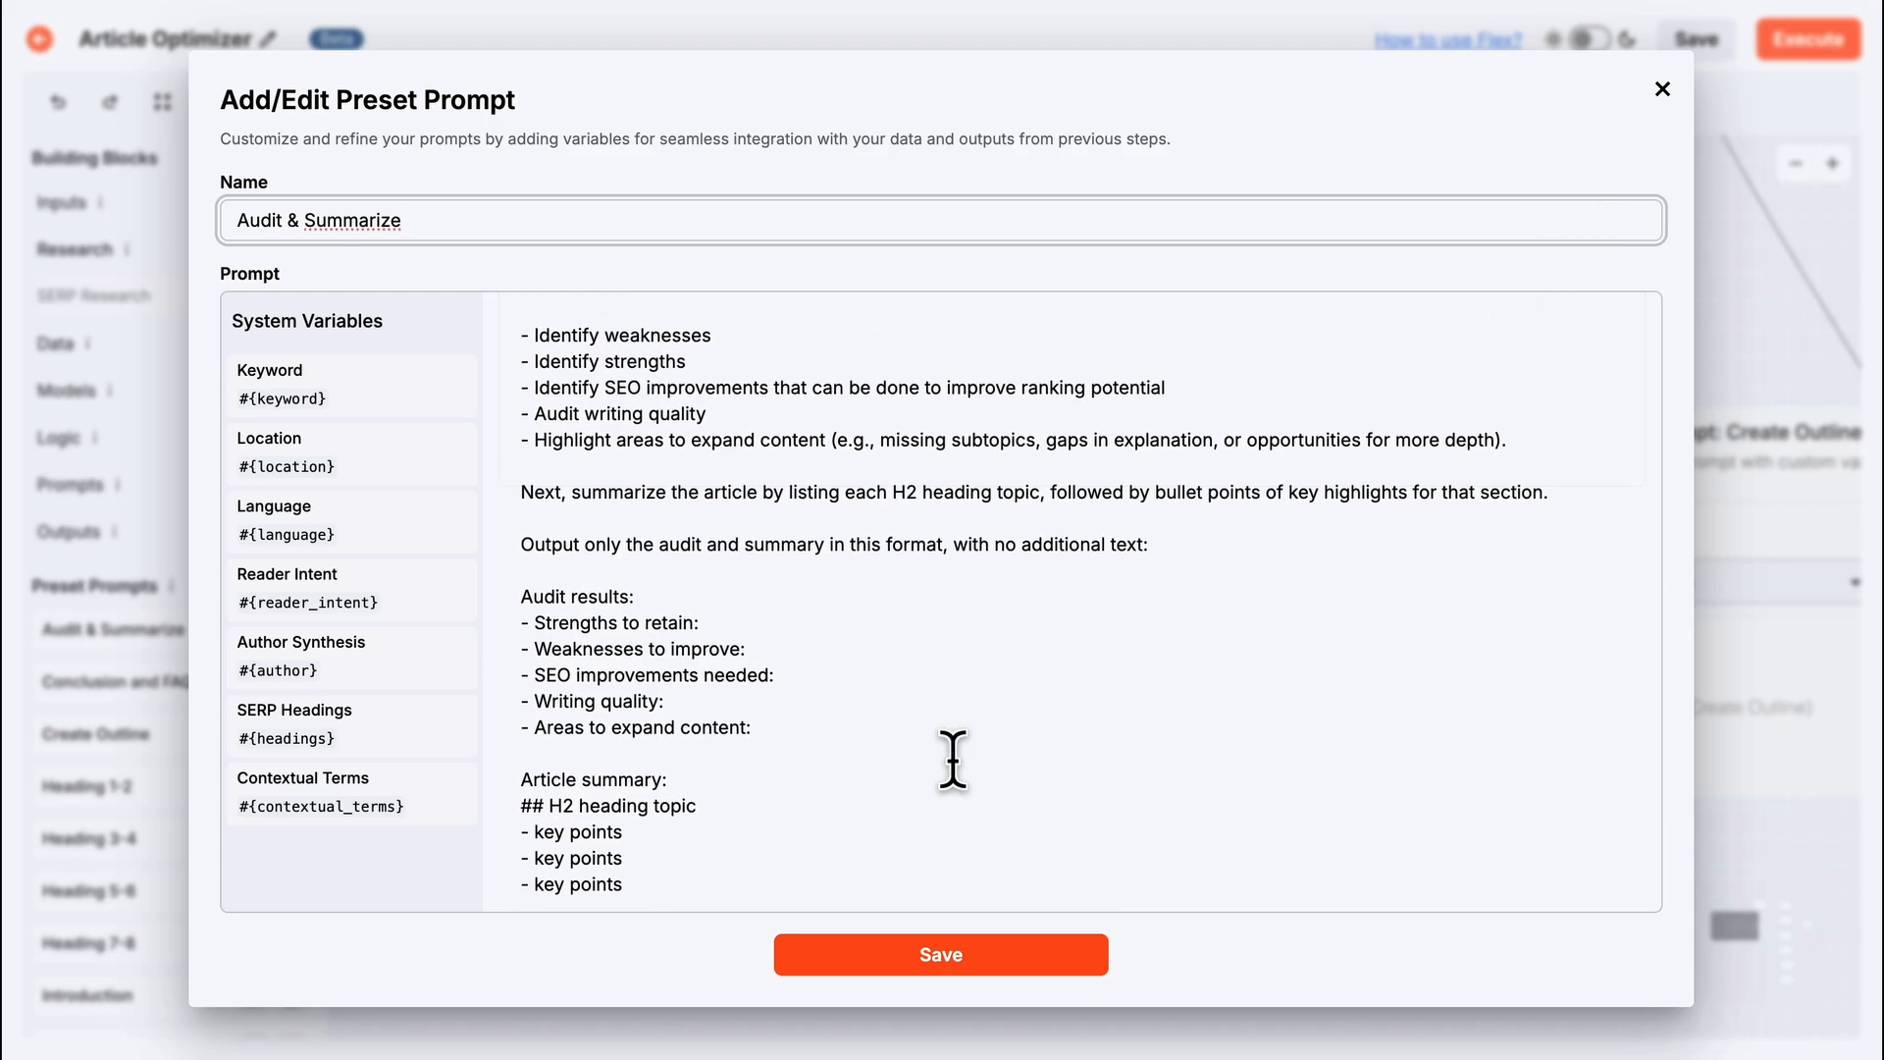
scroll(952, 761, "up", 3)
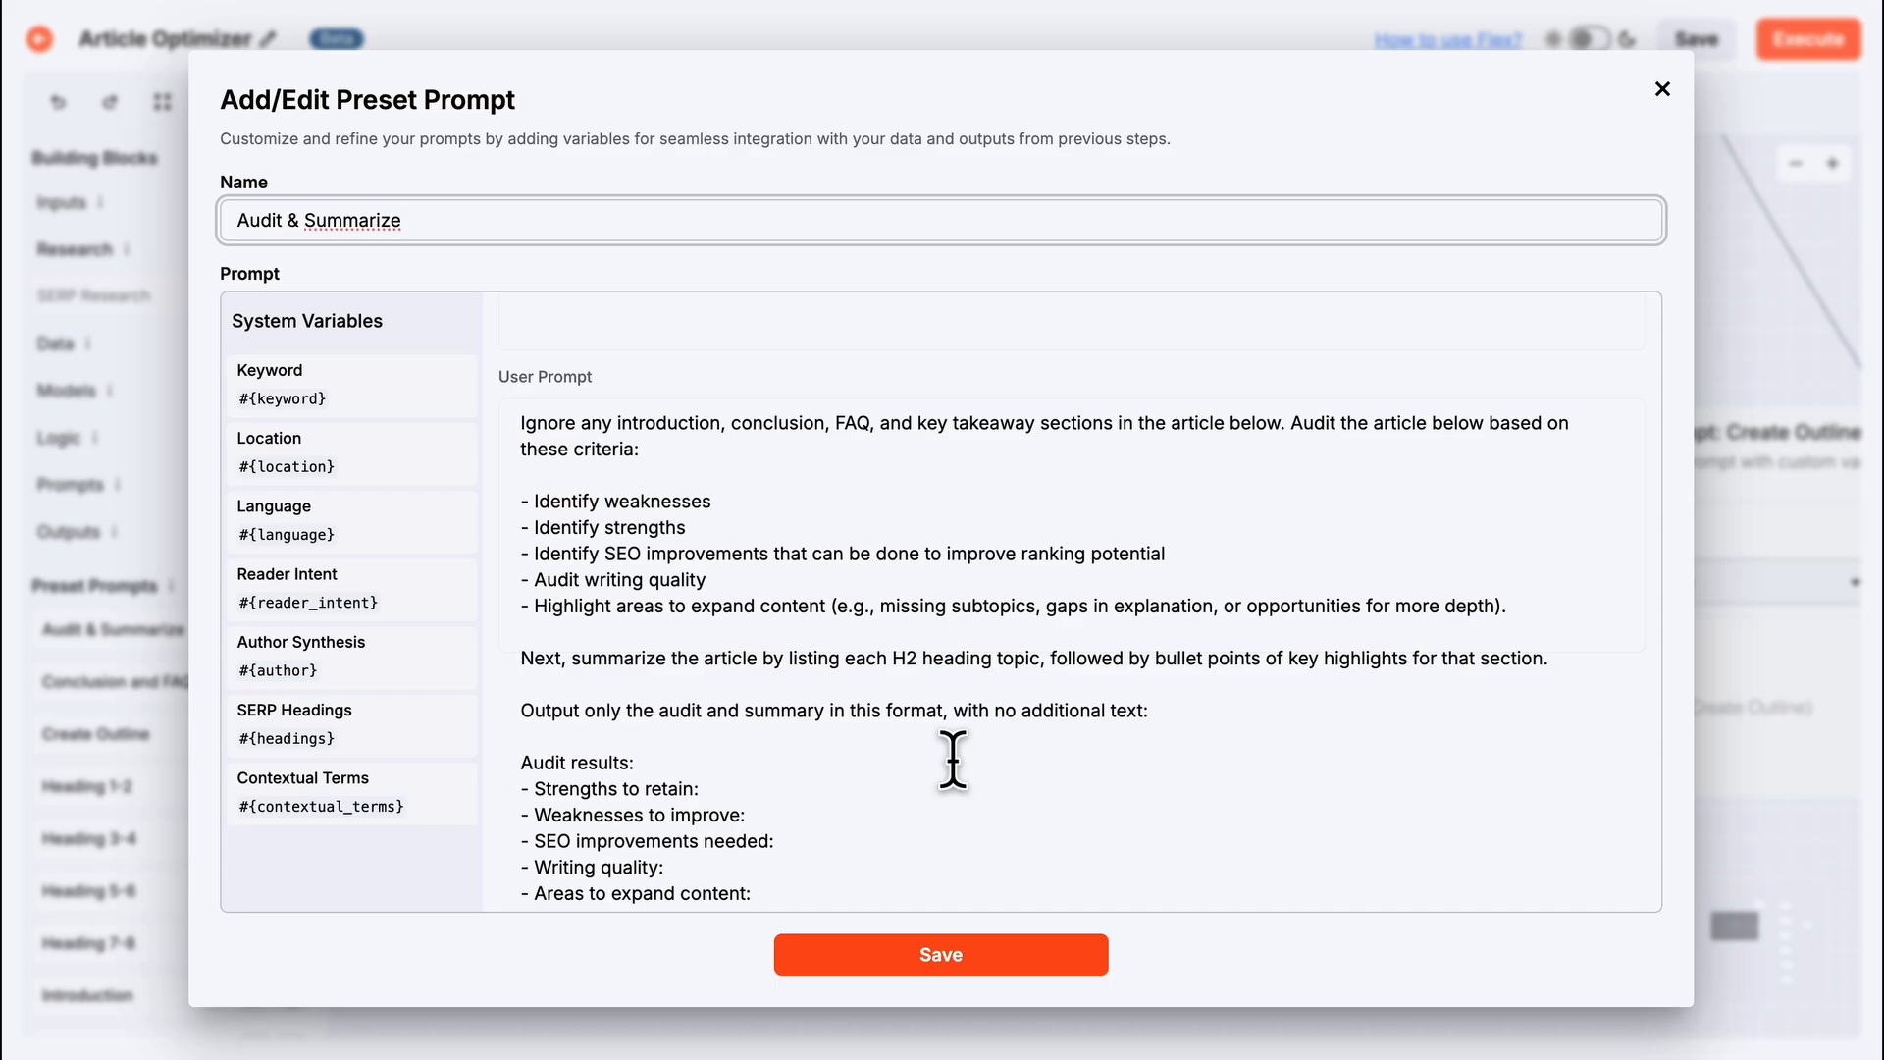
left_click(1662, 89)
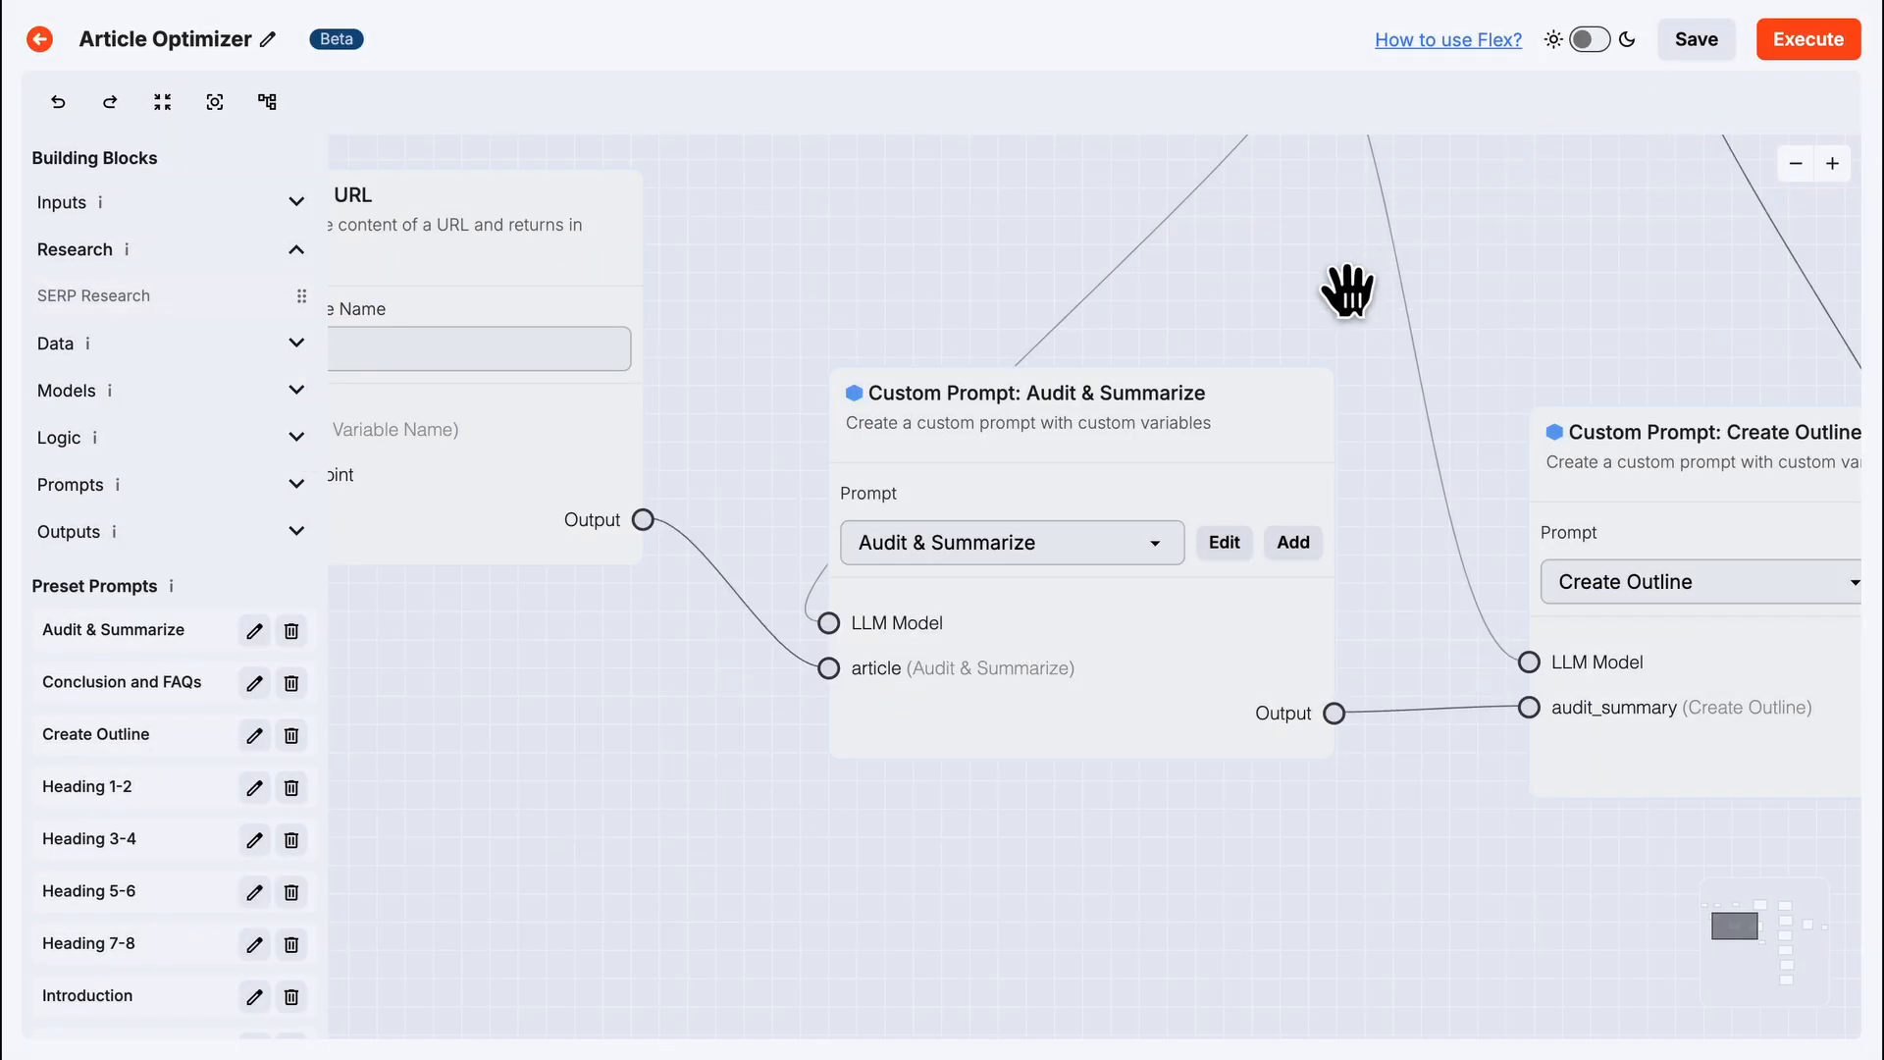
Follow the Audit & Summarize output to the Create Outline block, read that block's preset prompt through to its audit_summary variable, and close it unsaved.
scroll(1364, 288, "down", 5)
left_click_drag(1487, 256, 1235, 367)
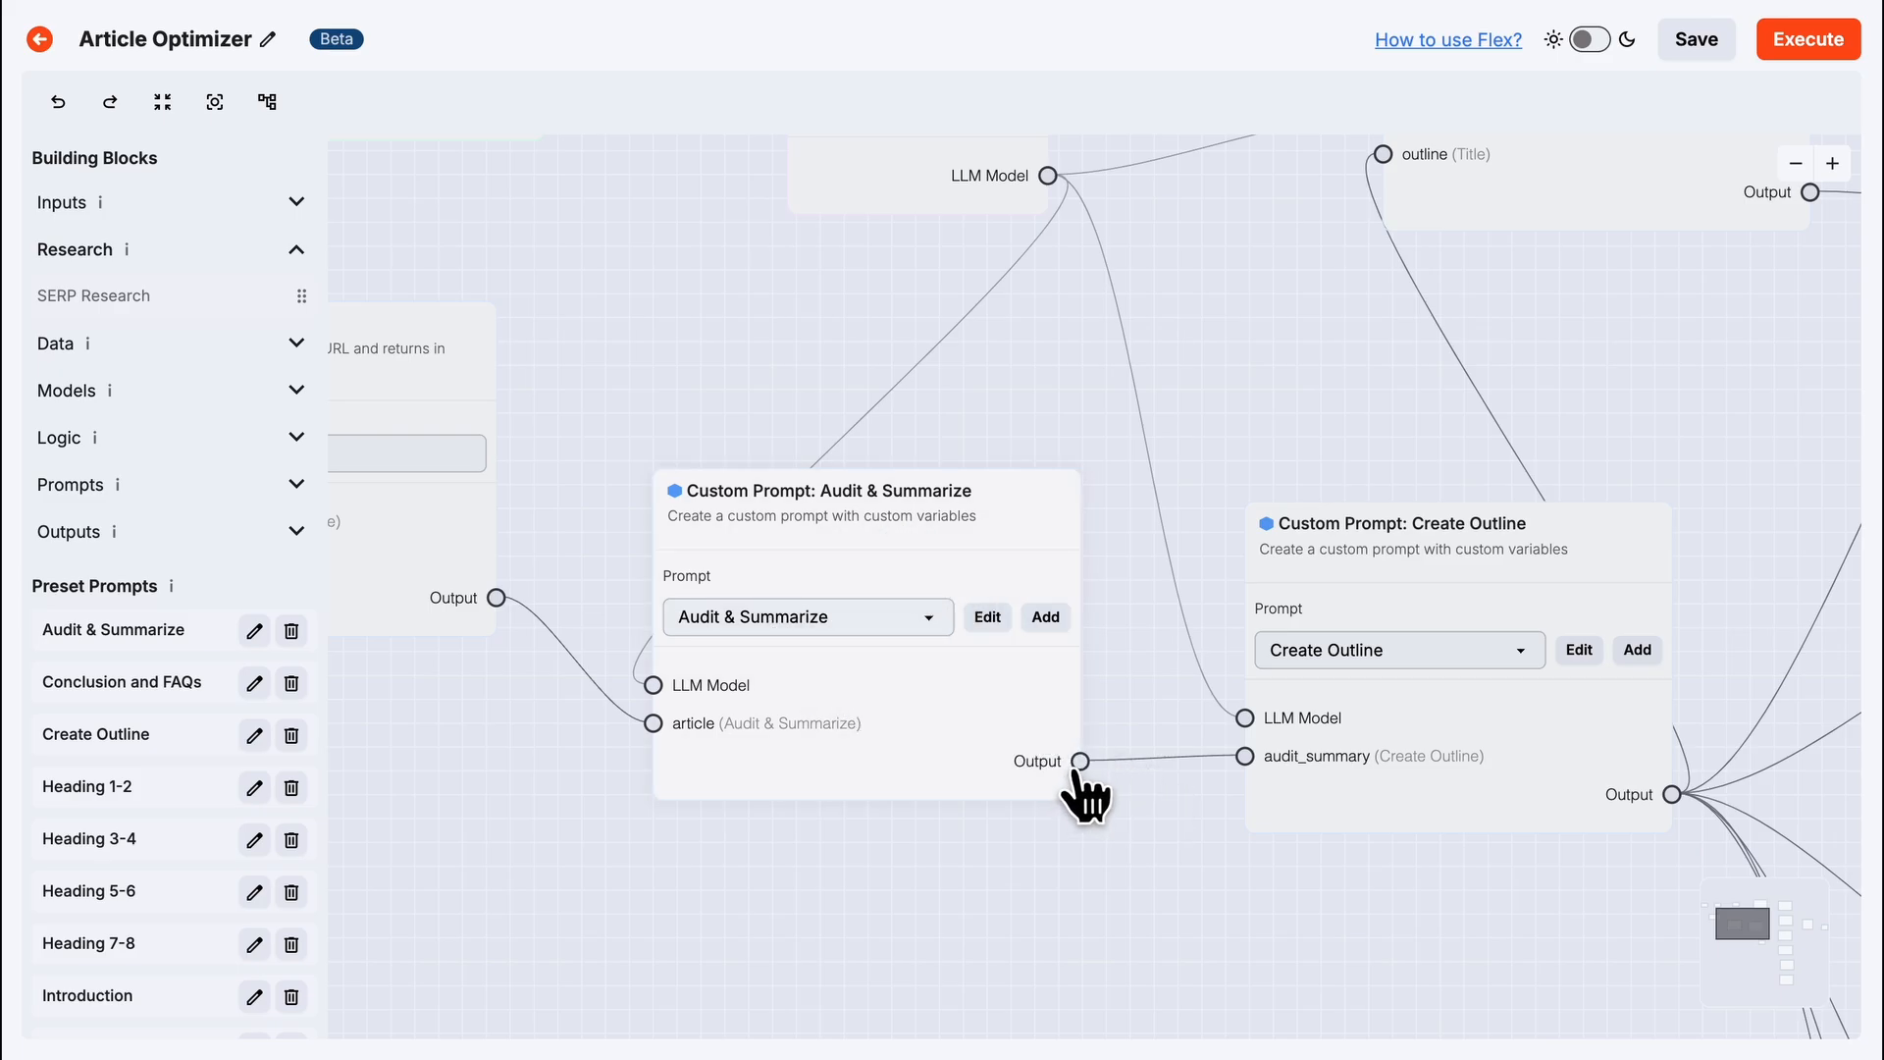
left_click_drag(1493, 992, 1021, 942)
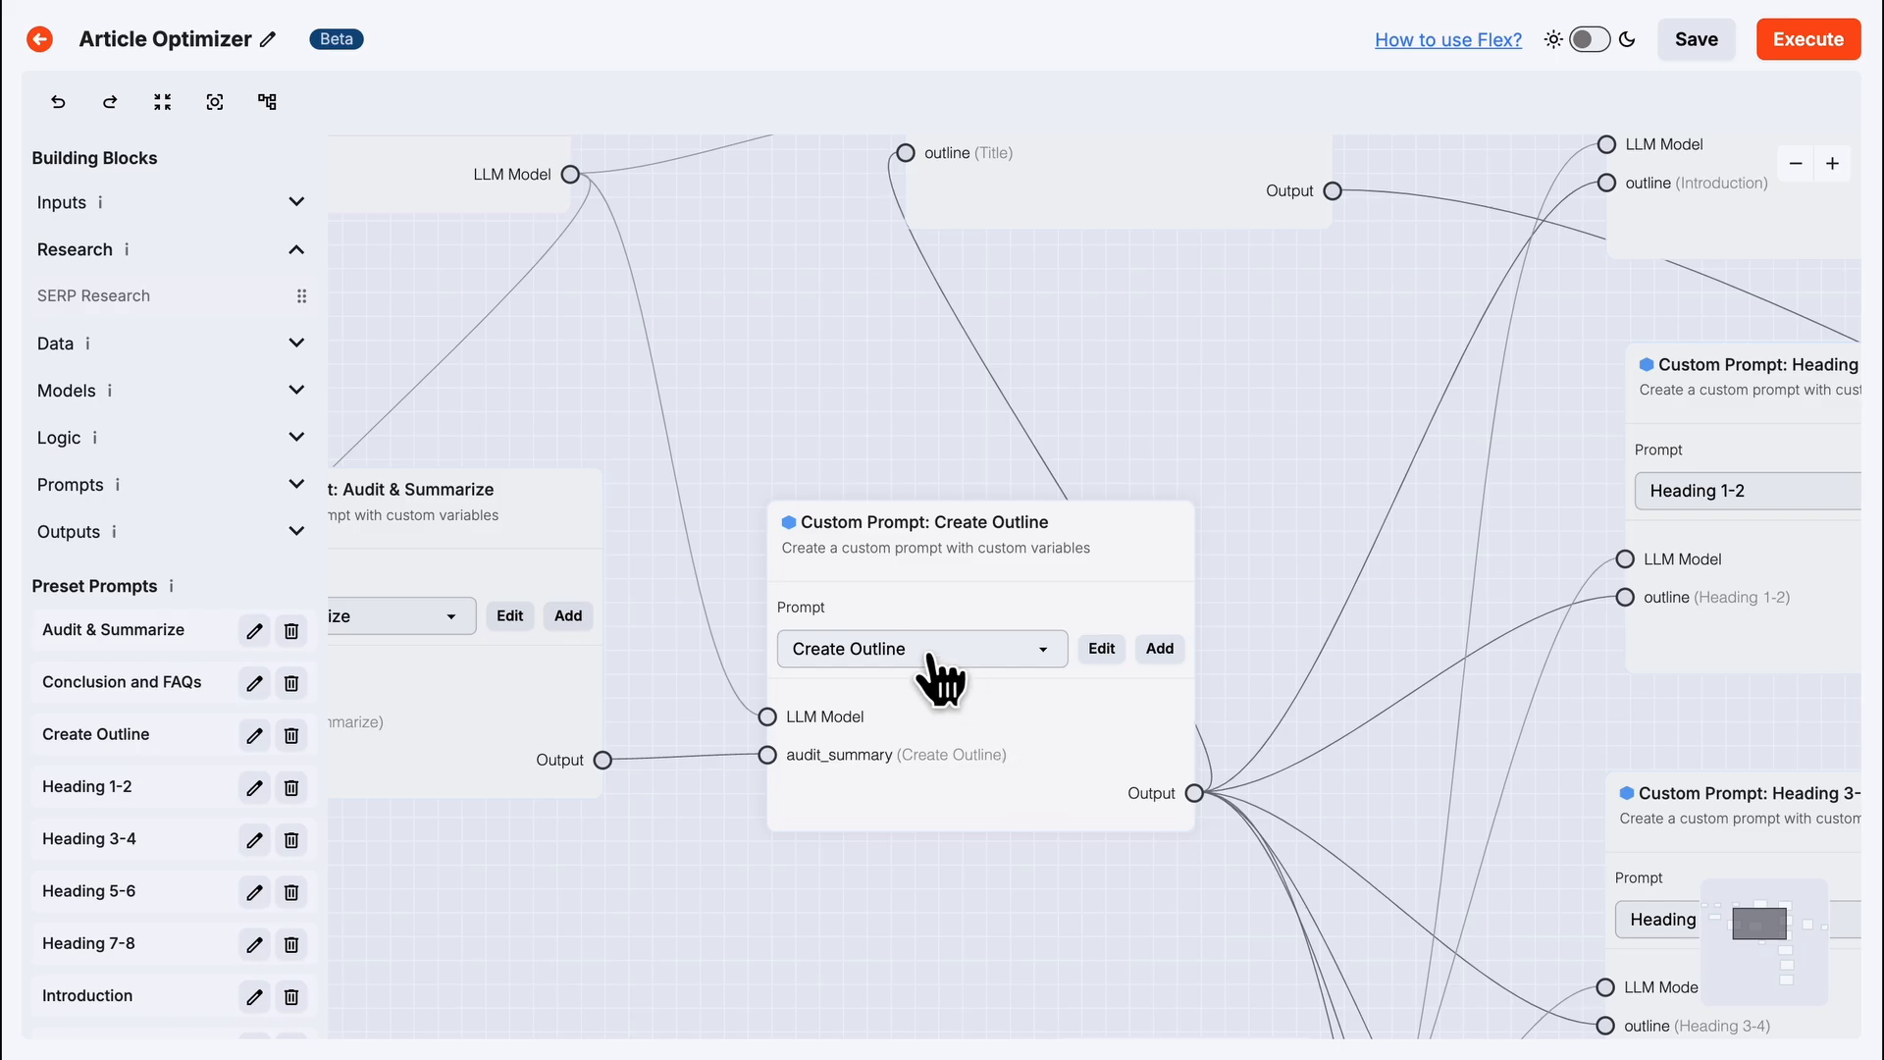
left_click(1101, 649)
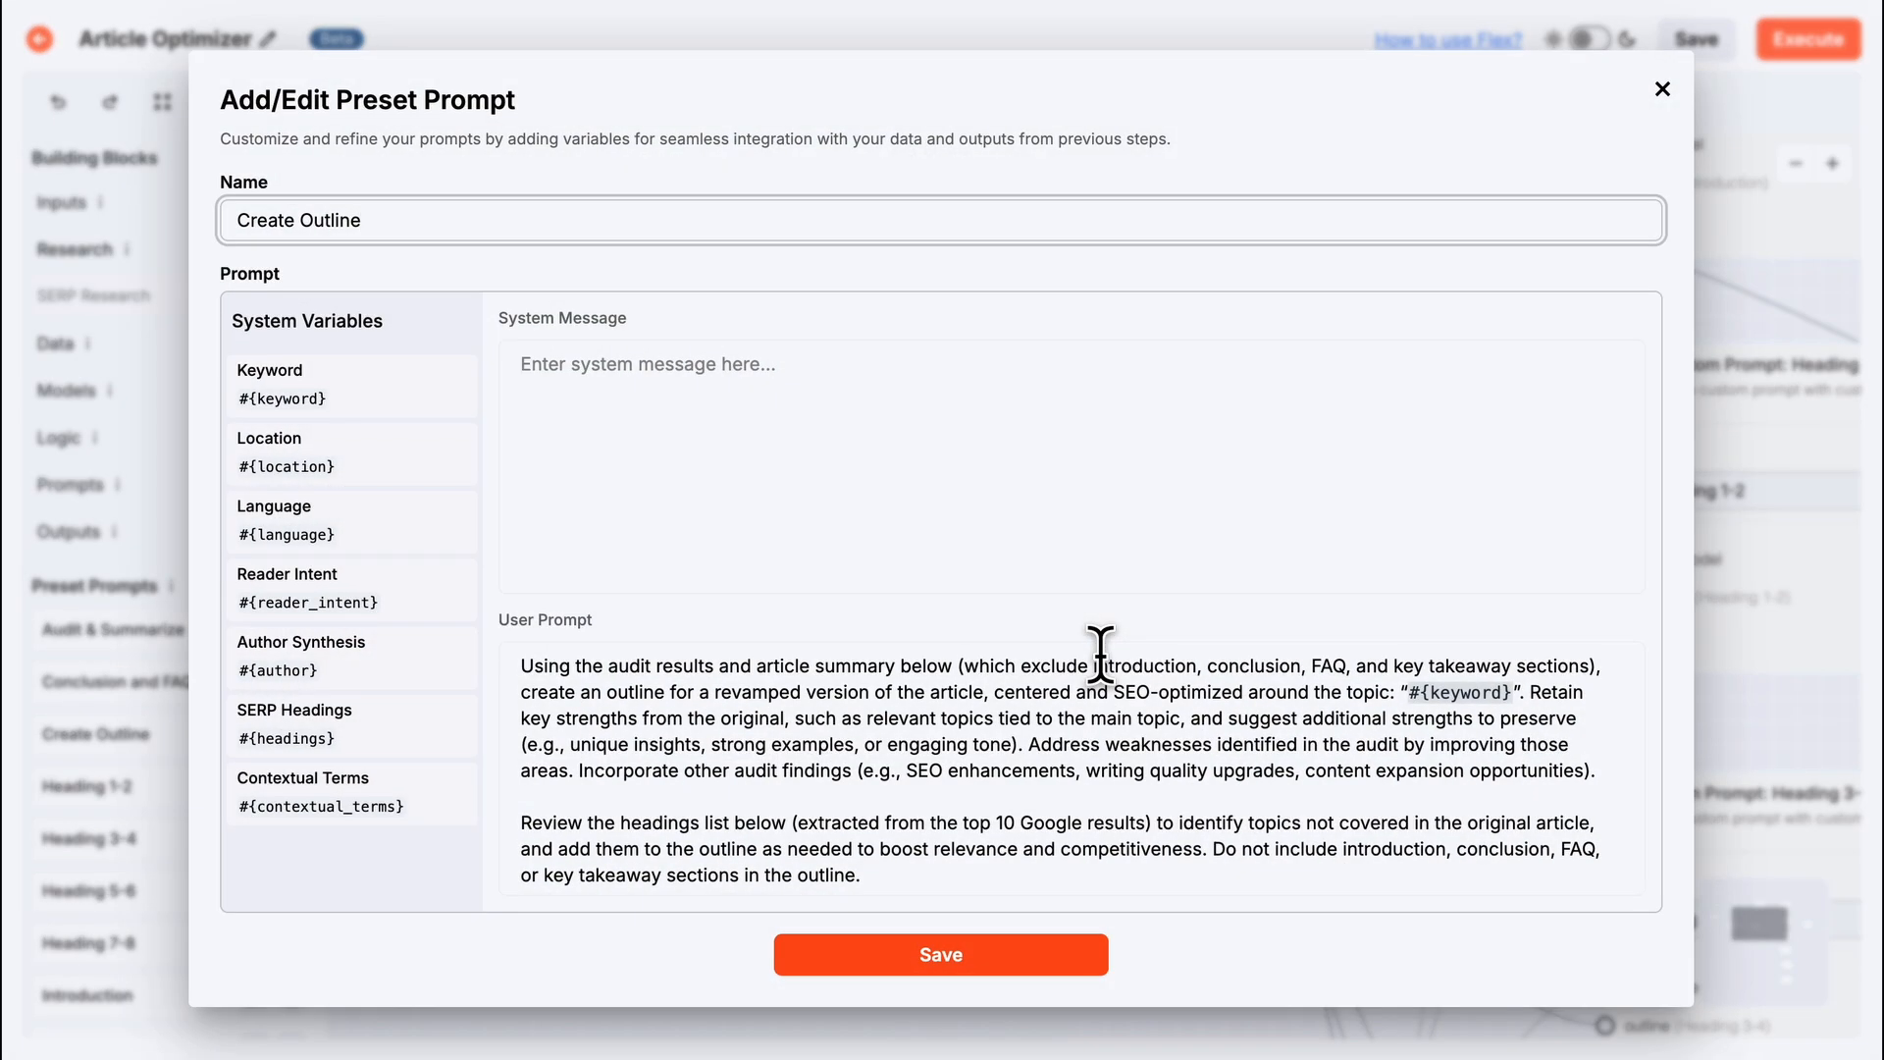
scroll(1101, 653, "down", 2)
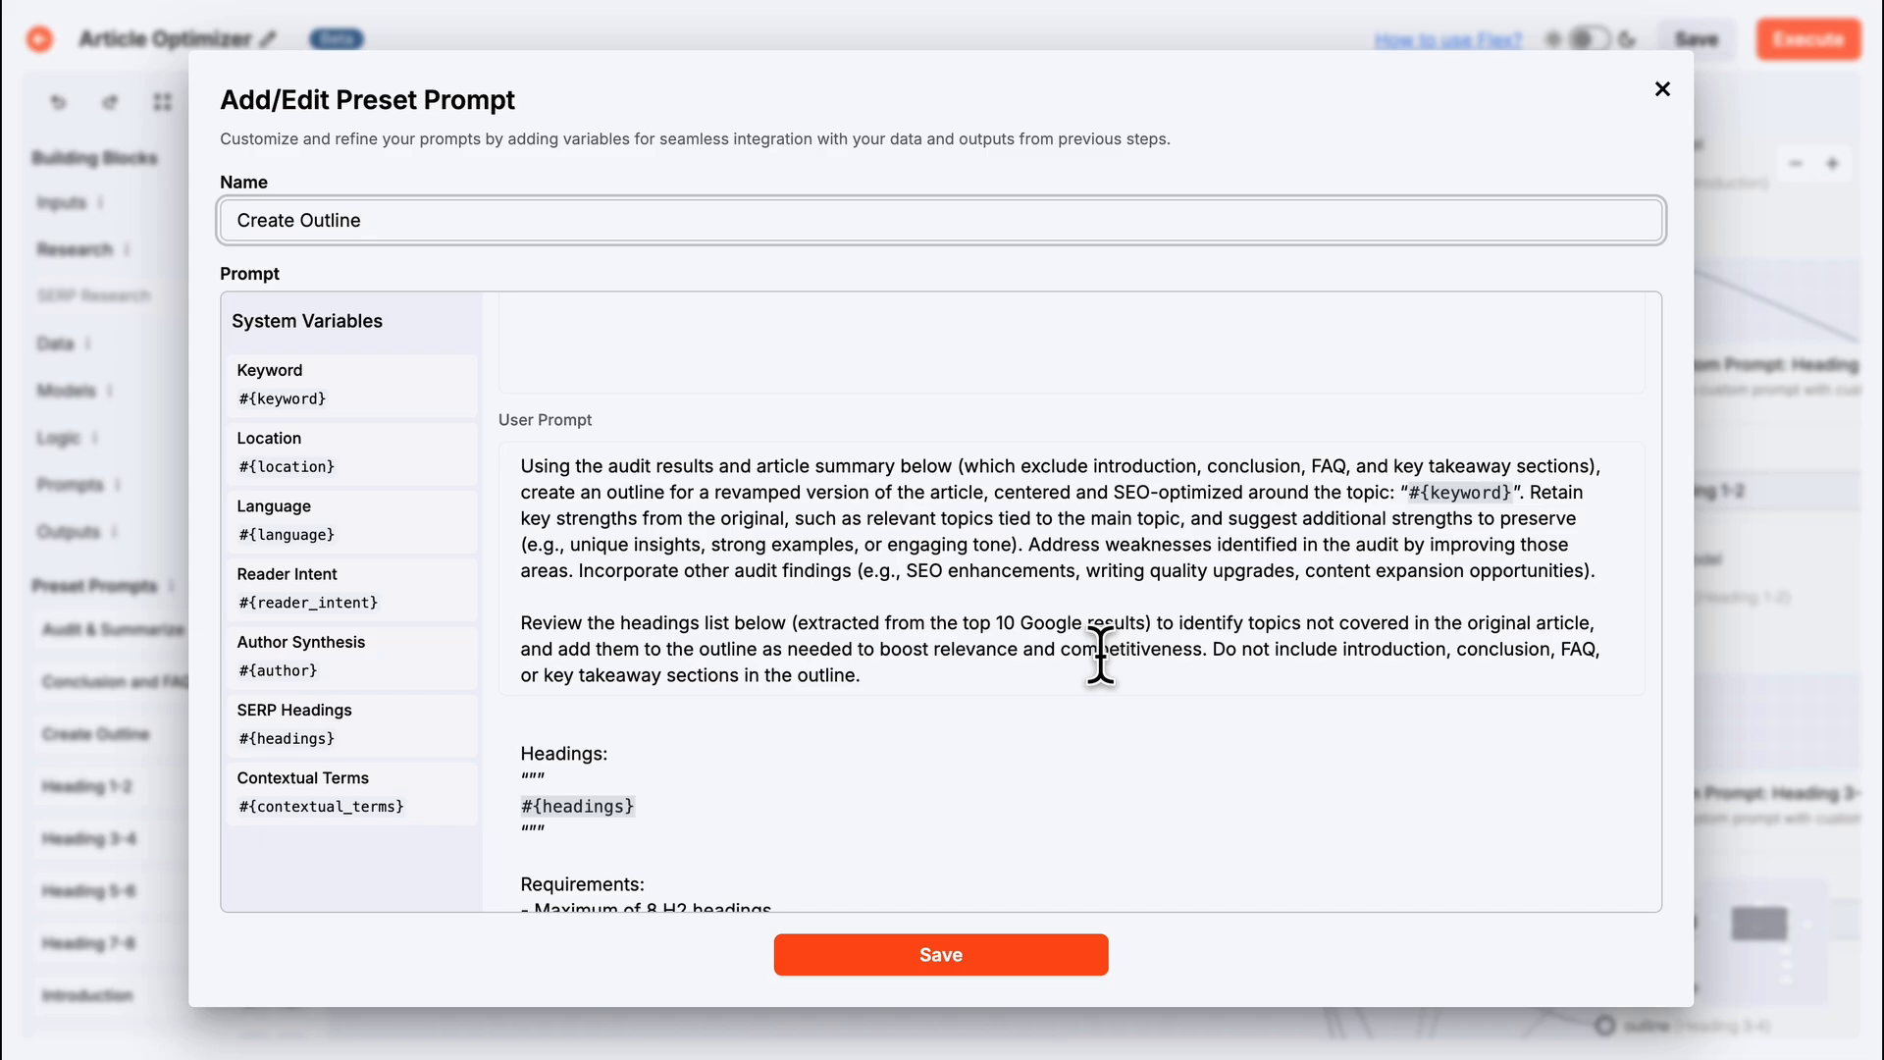
scroll(1101, 653, "down", 5)
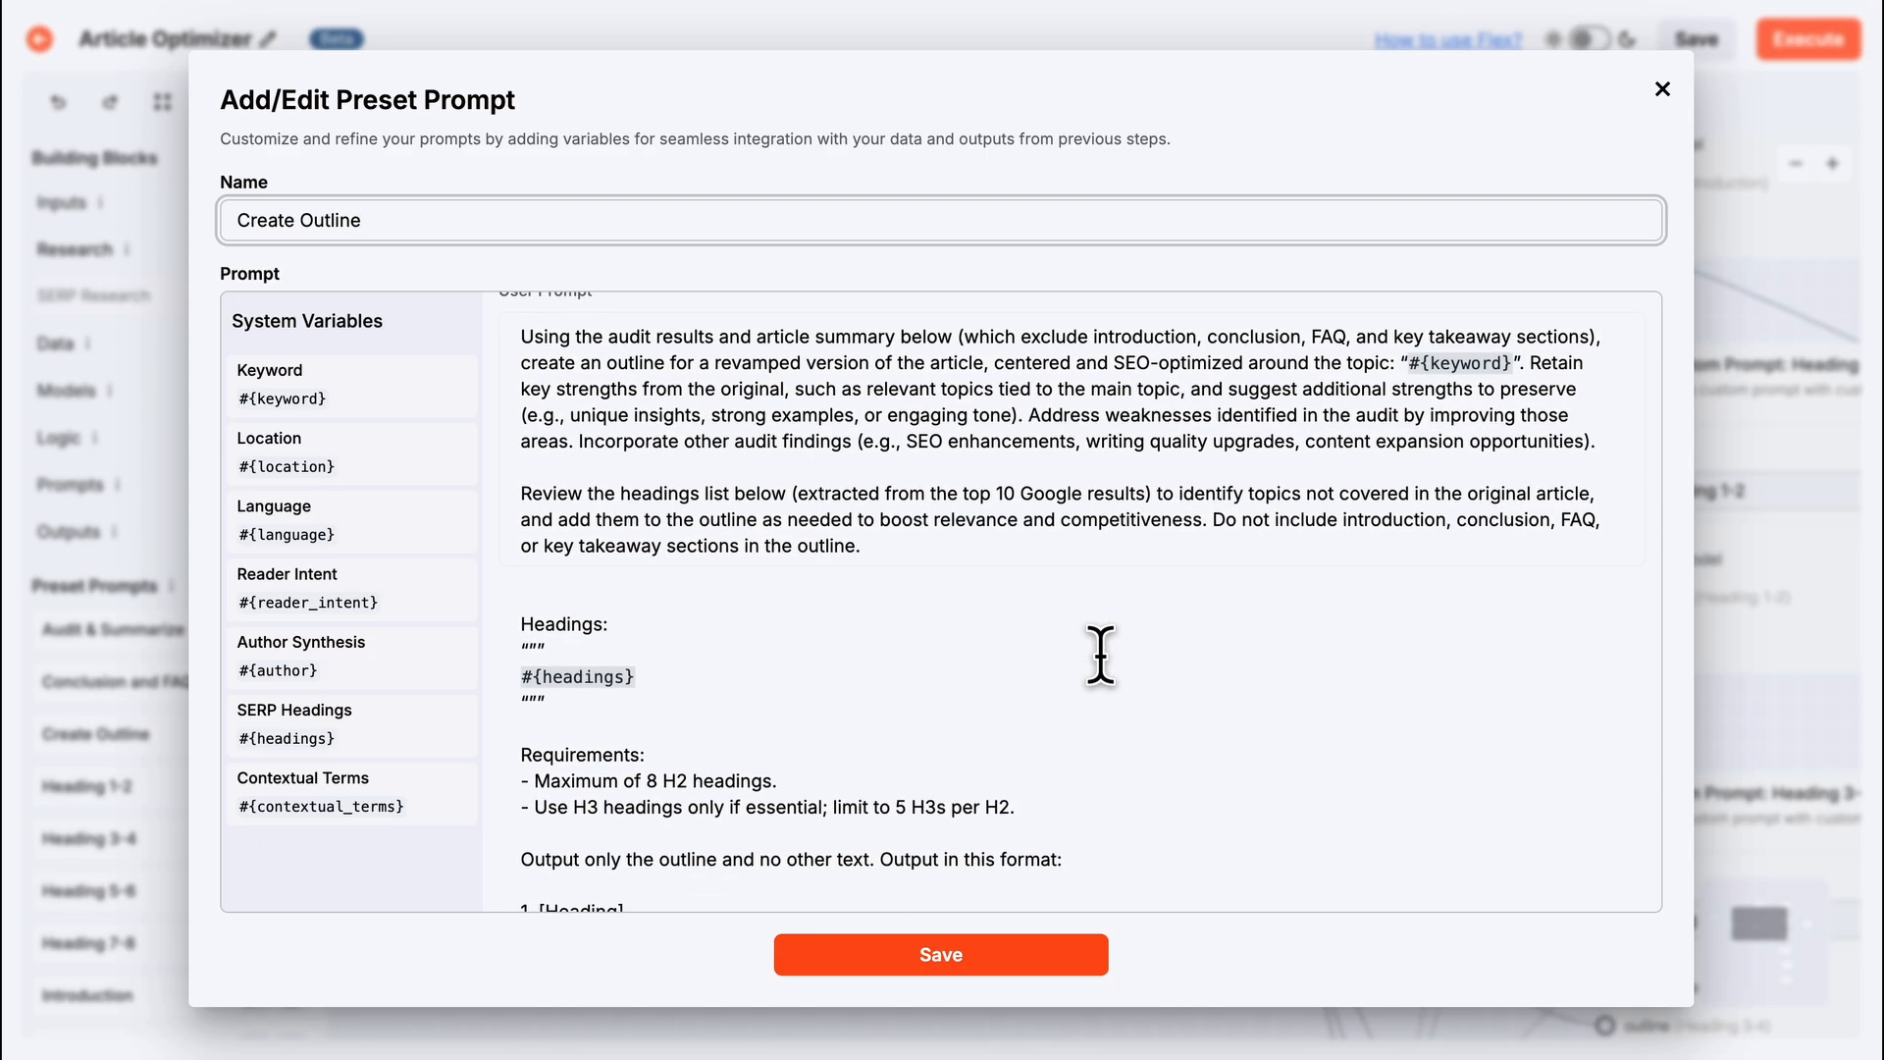
scroll(1102, 653, "down", 1)
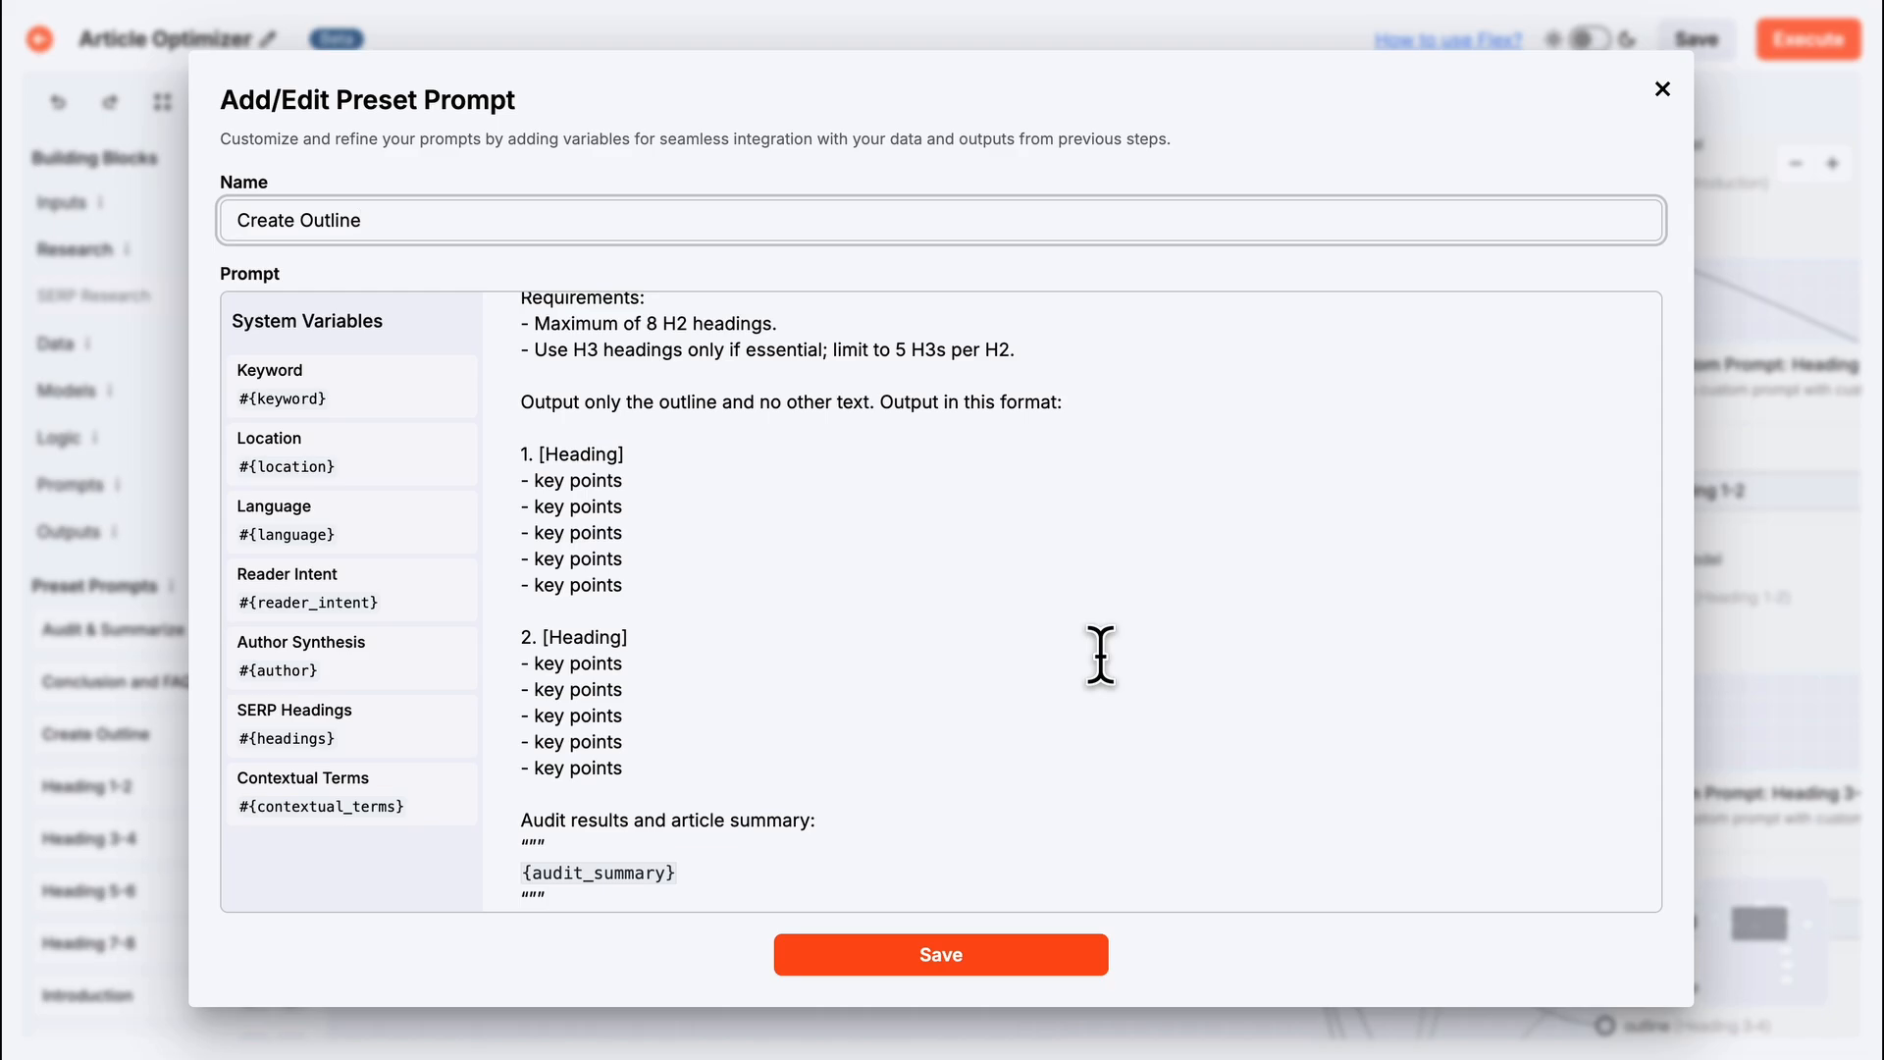
left_click(1662, 89)
Examine how the Create Outline output branches into the Title, Introduction and paired heading custom prompt blocks.
left_click_drag(1345, 596, 1128, 488)
scroll(1128, 488, "down", 3)
scroll(1128, 488, "down", 1)
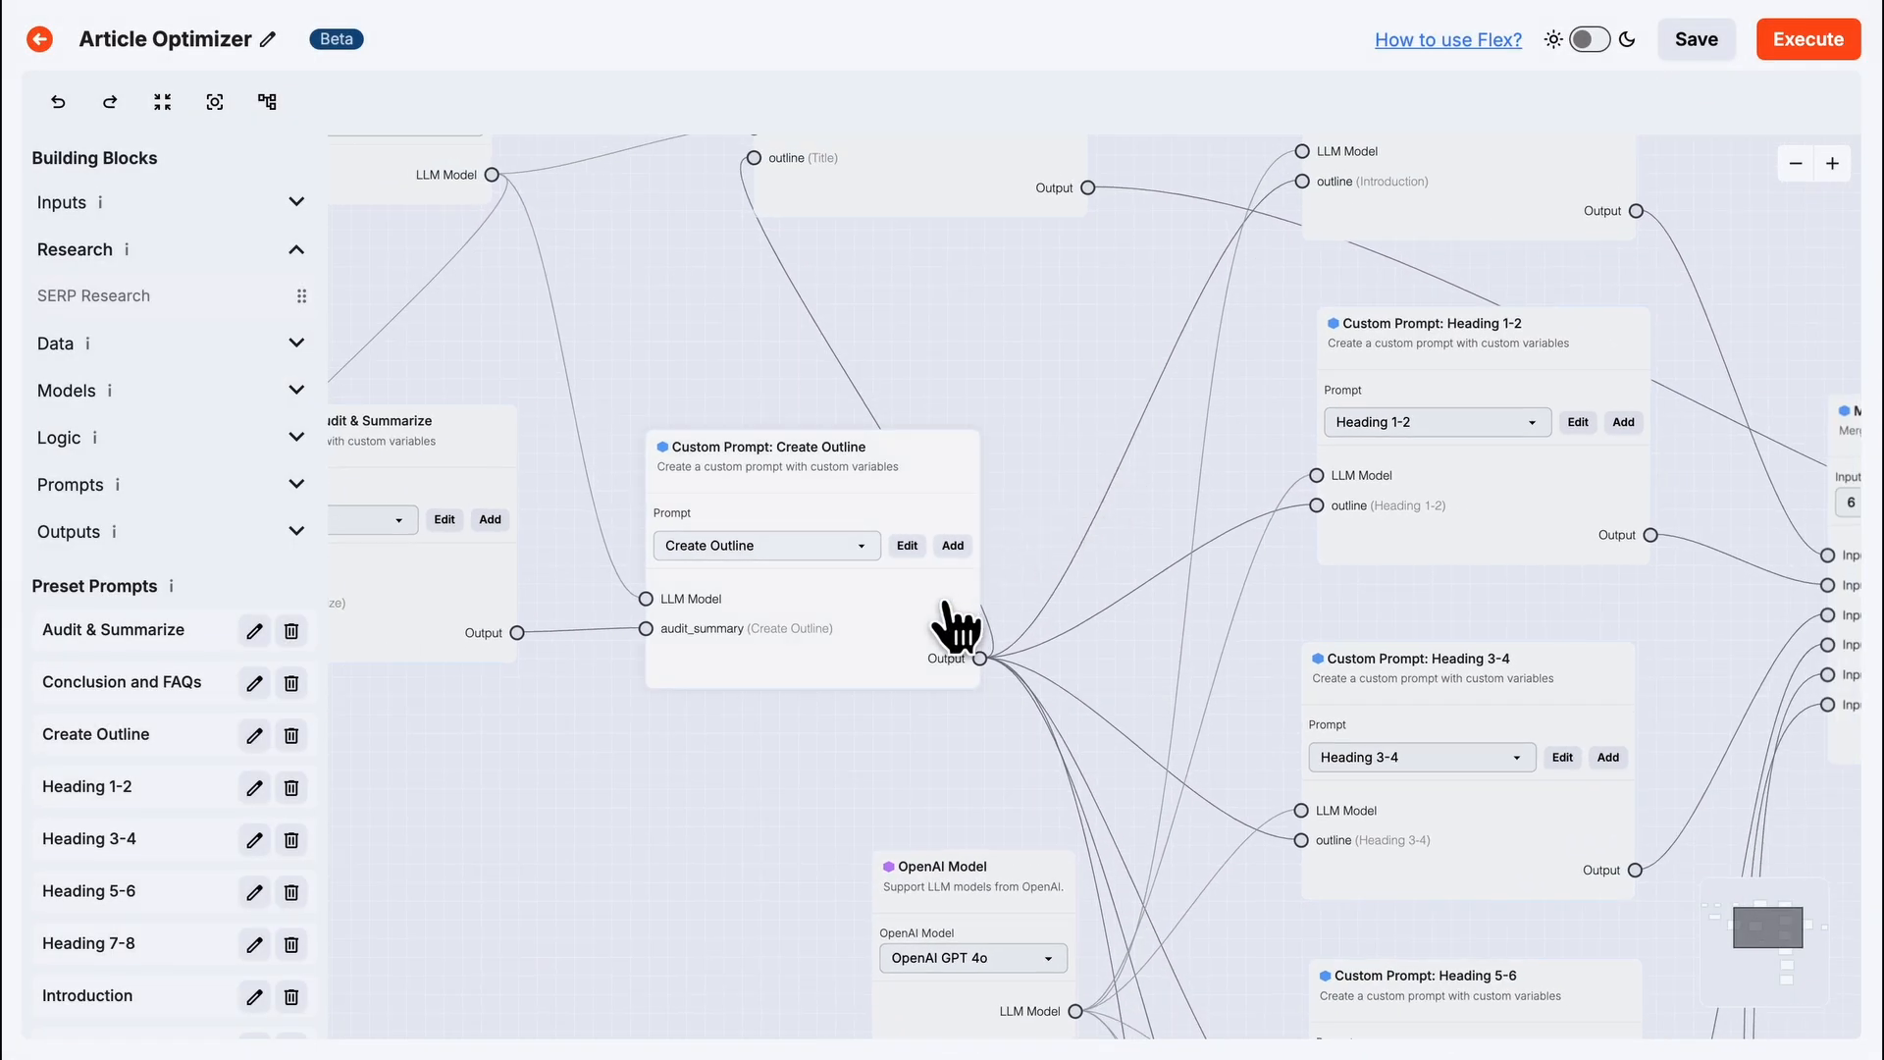
scroll(1127, 560, "down", 4)
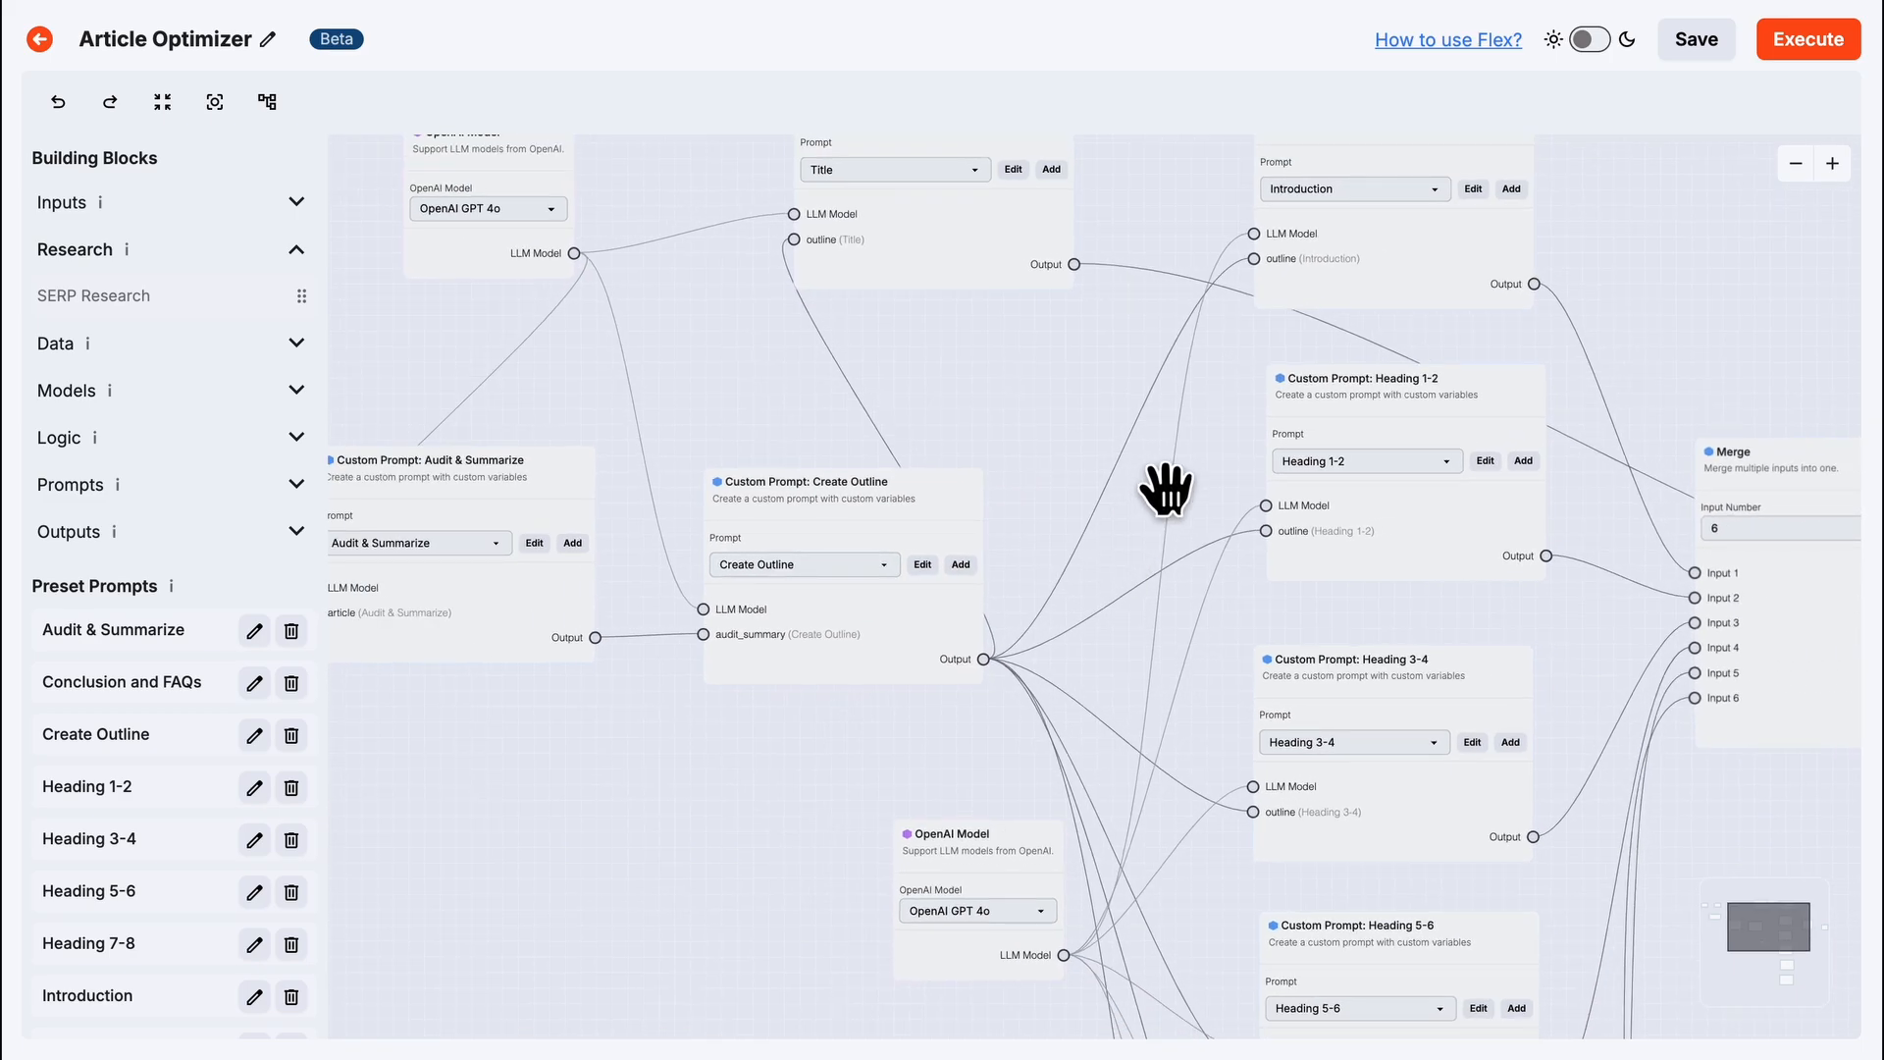
left_click_drag(1166, 490, 899, 539)
scroll(899, 538, "down", 2)
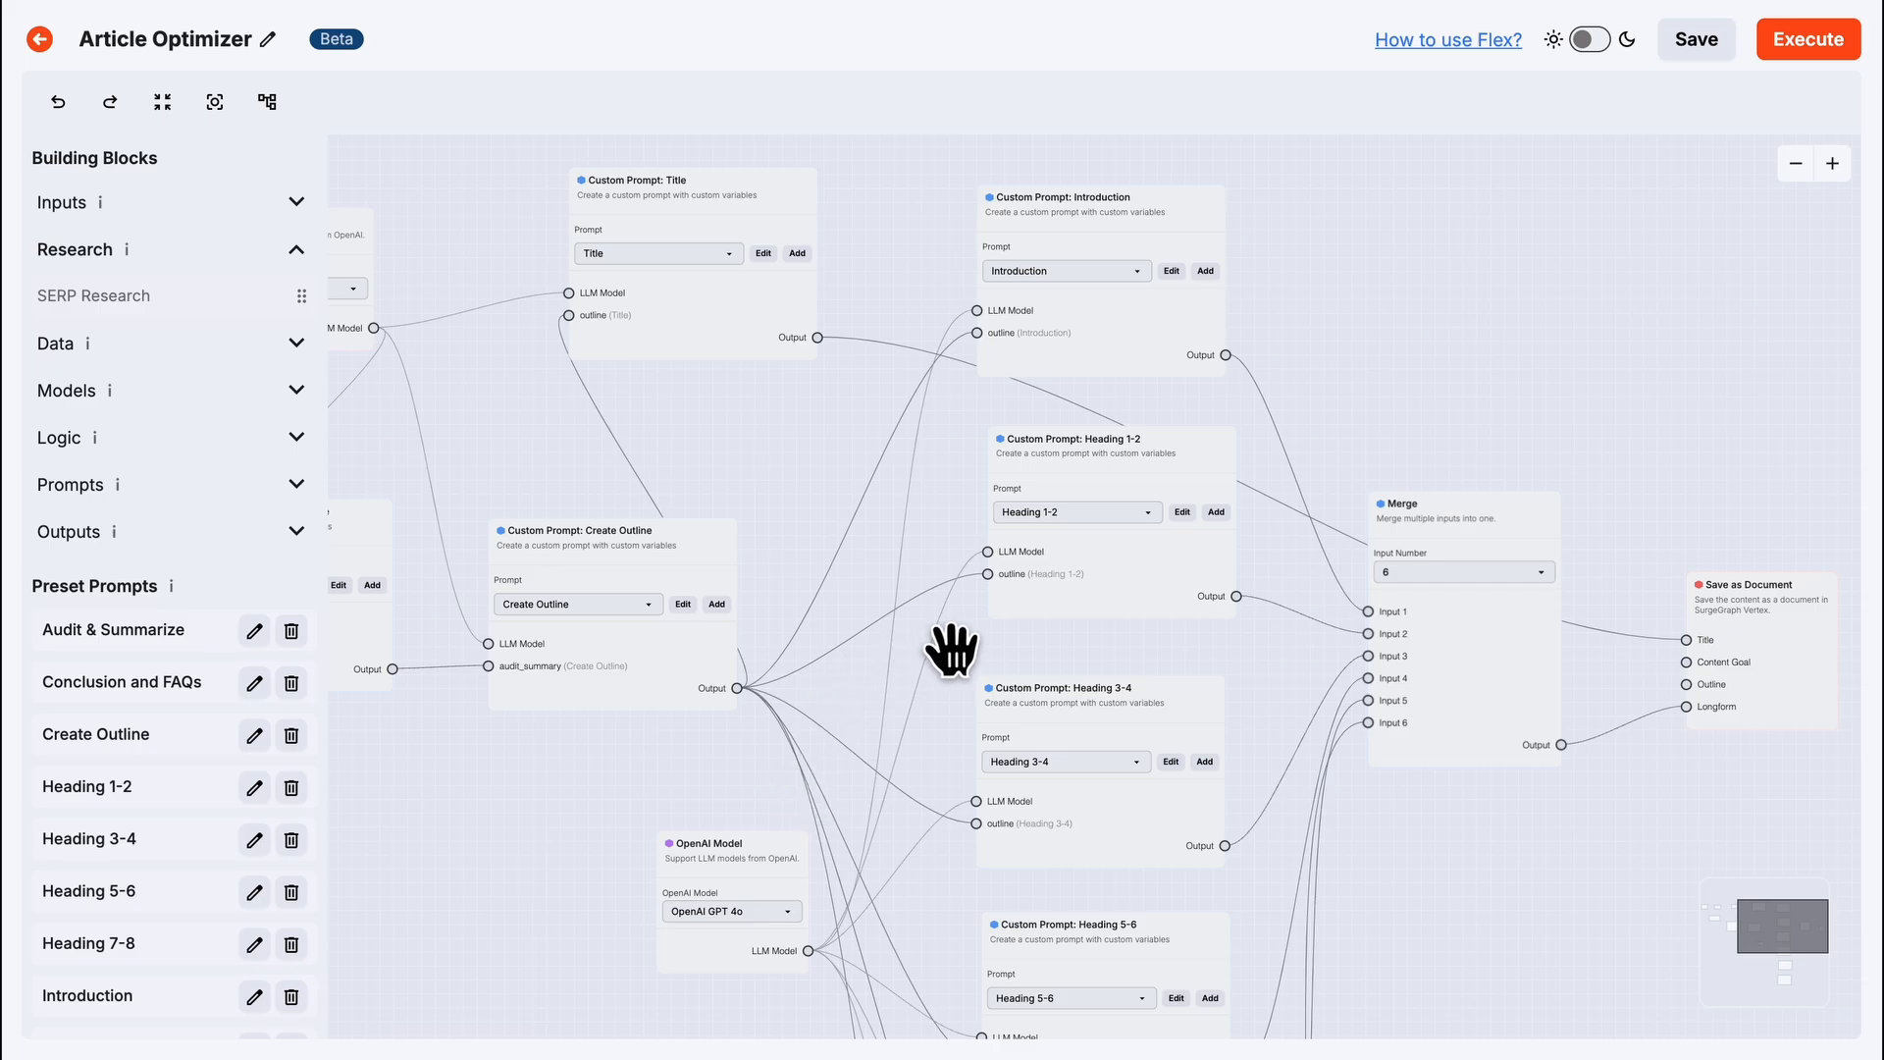
scroll(1038, 830, "down", 2)
left_click_drag(1225, 897, 1219, 757)
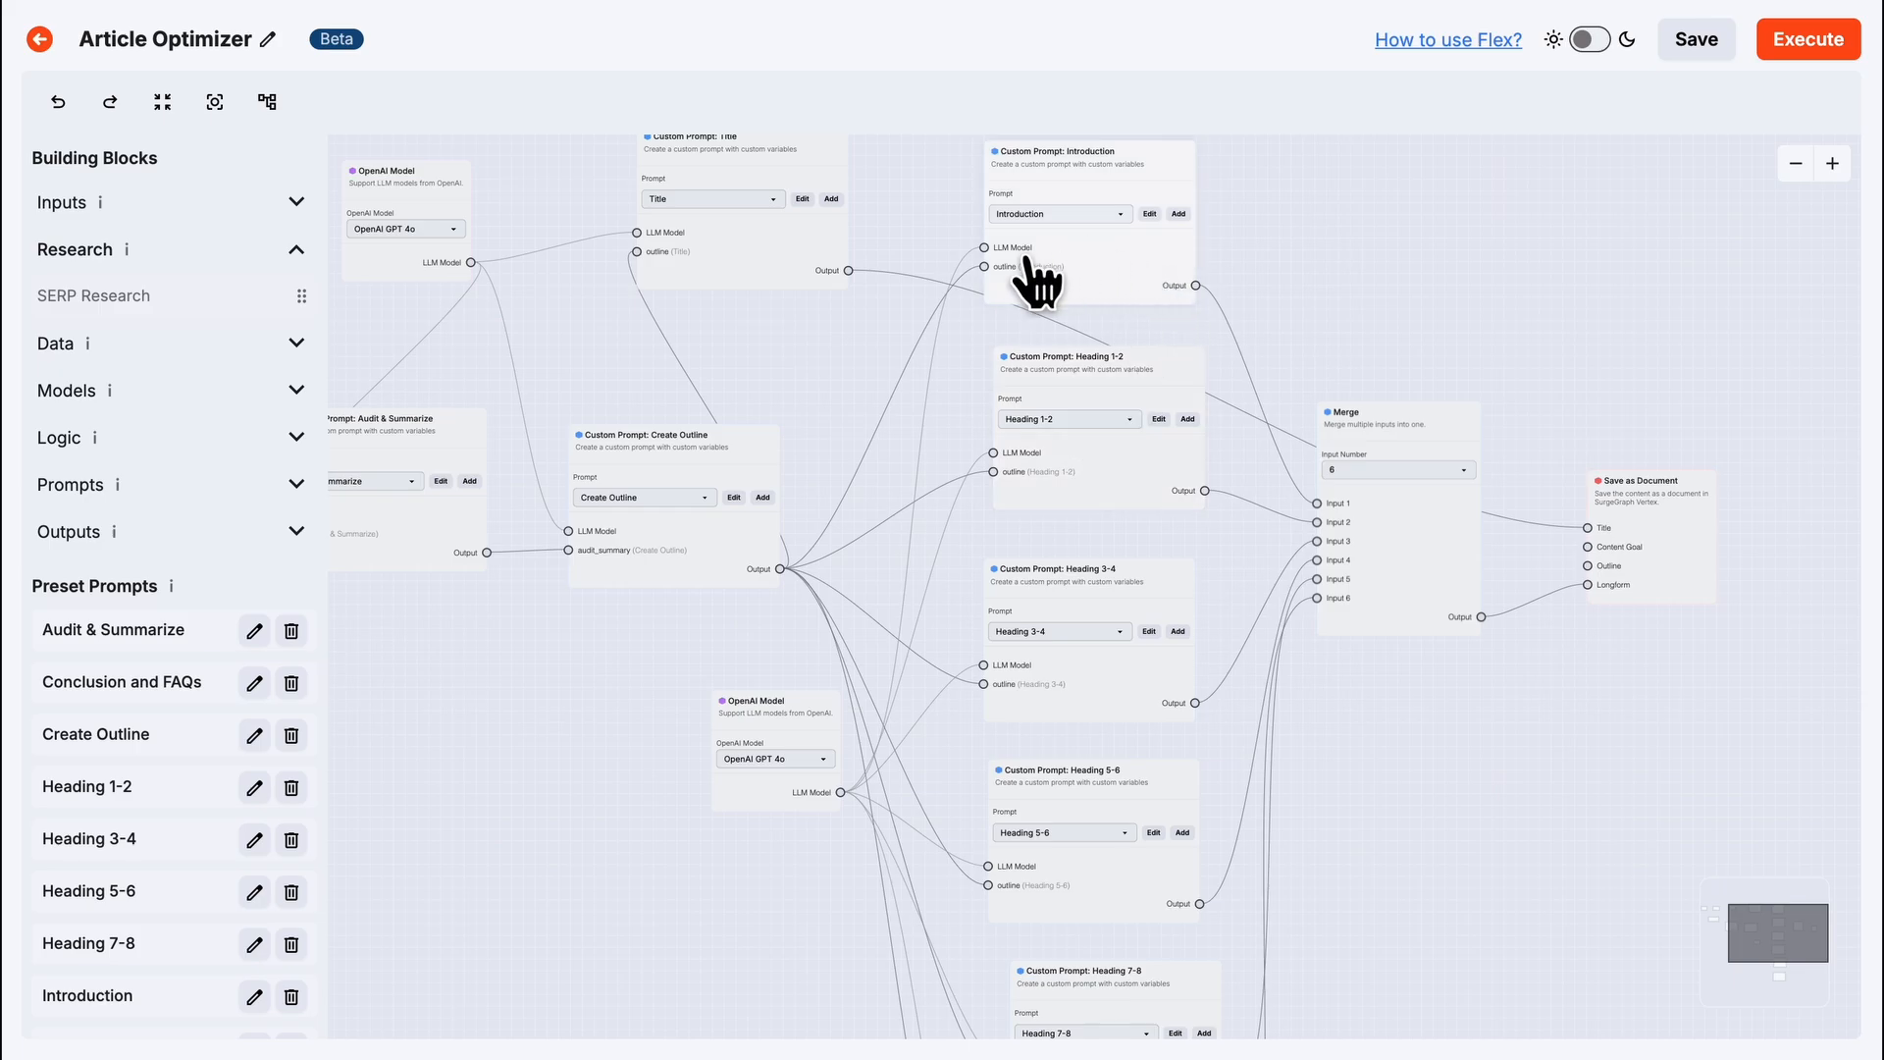
Read the preset prompts of the Title and Introduction blocks in turn, closing each without saving.
left_click(805, 201)
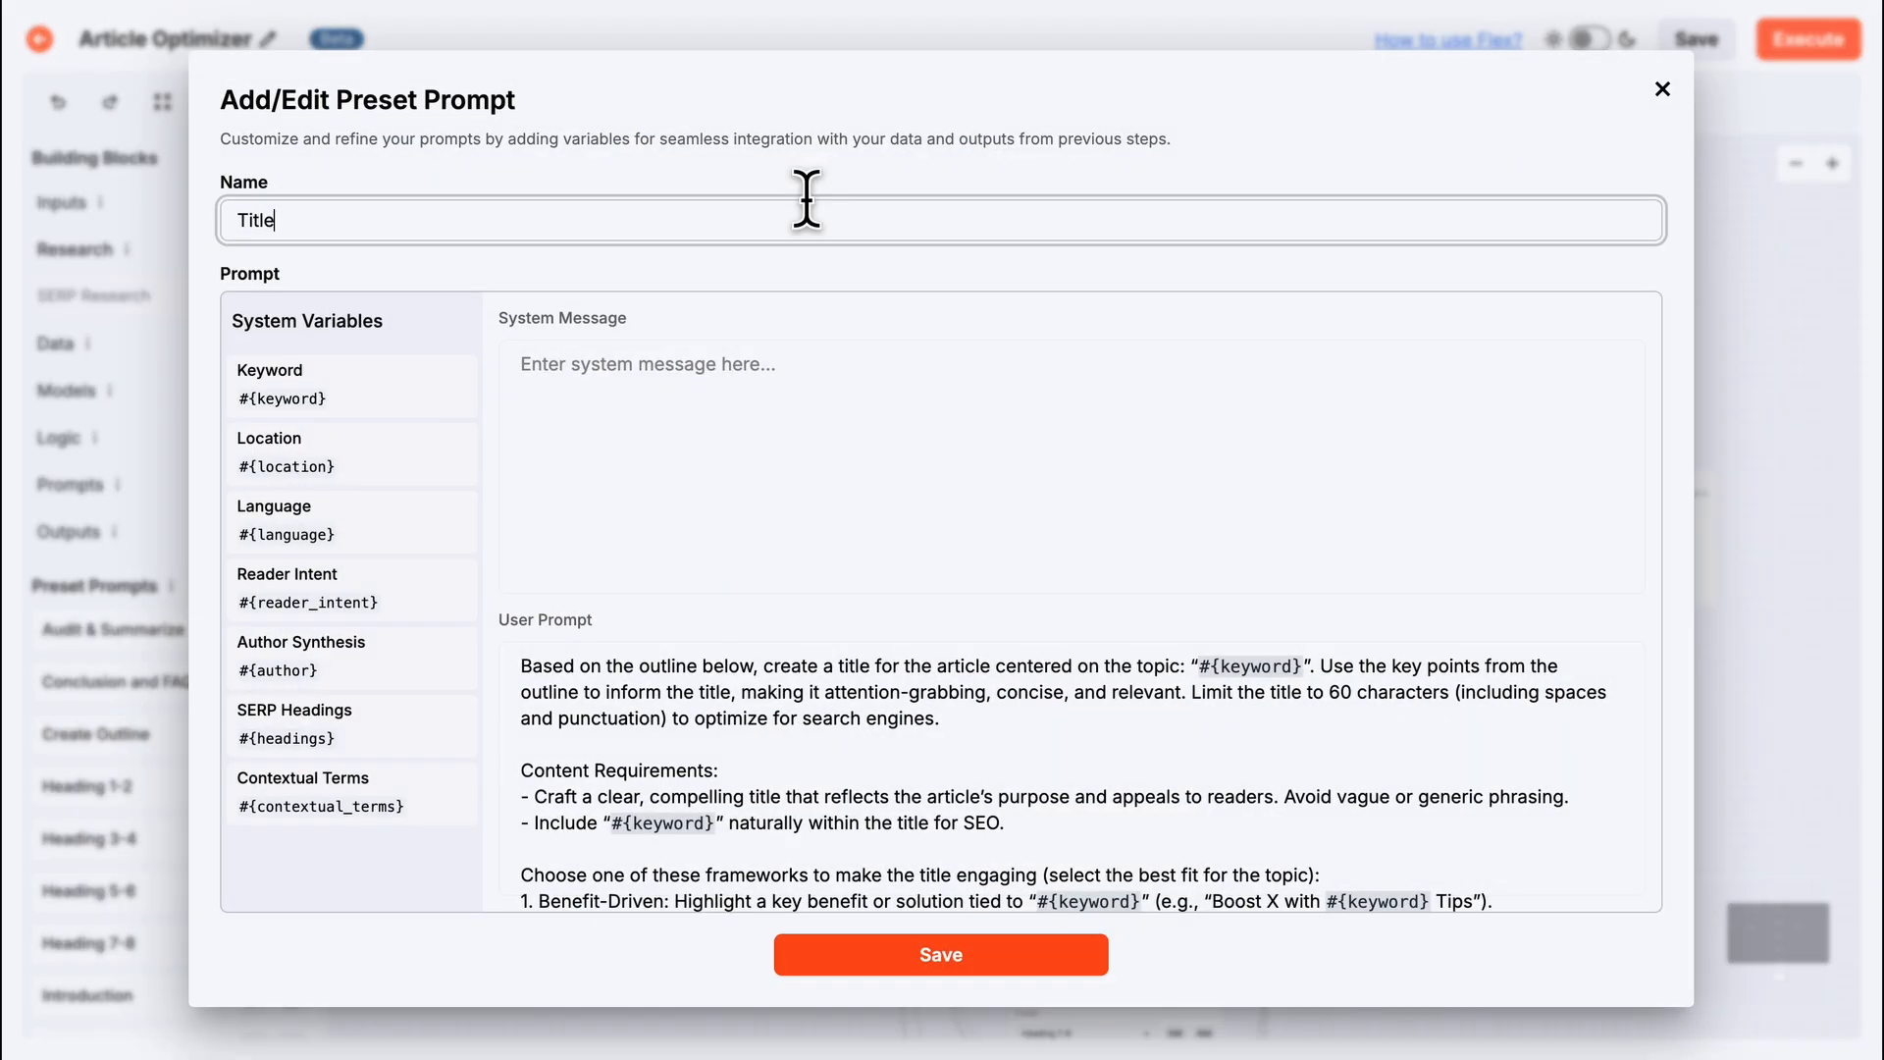
scroll(917, 661, "down", 2)
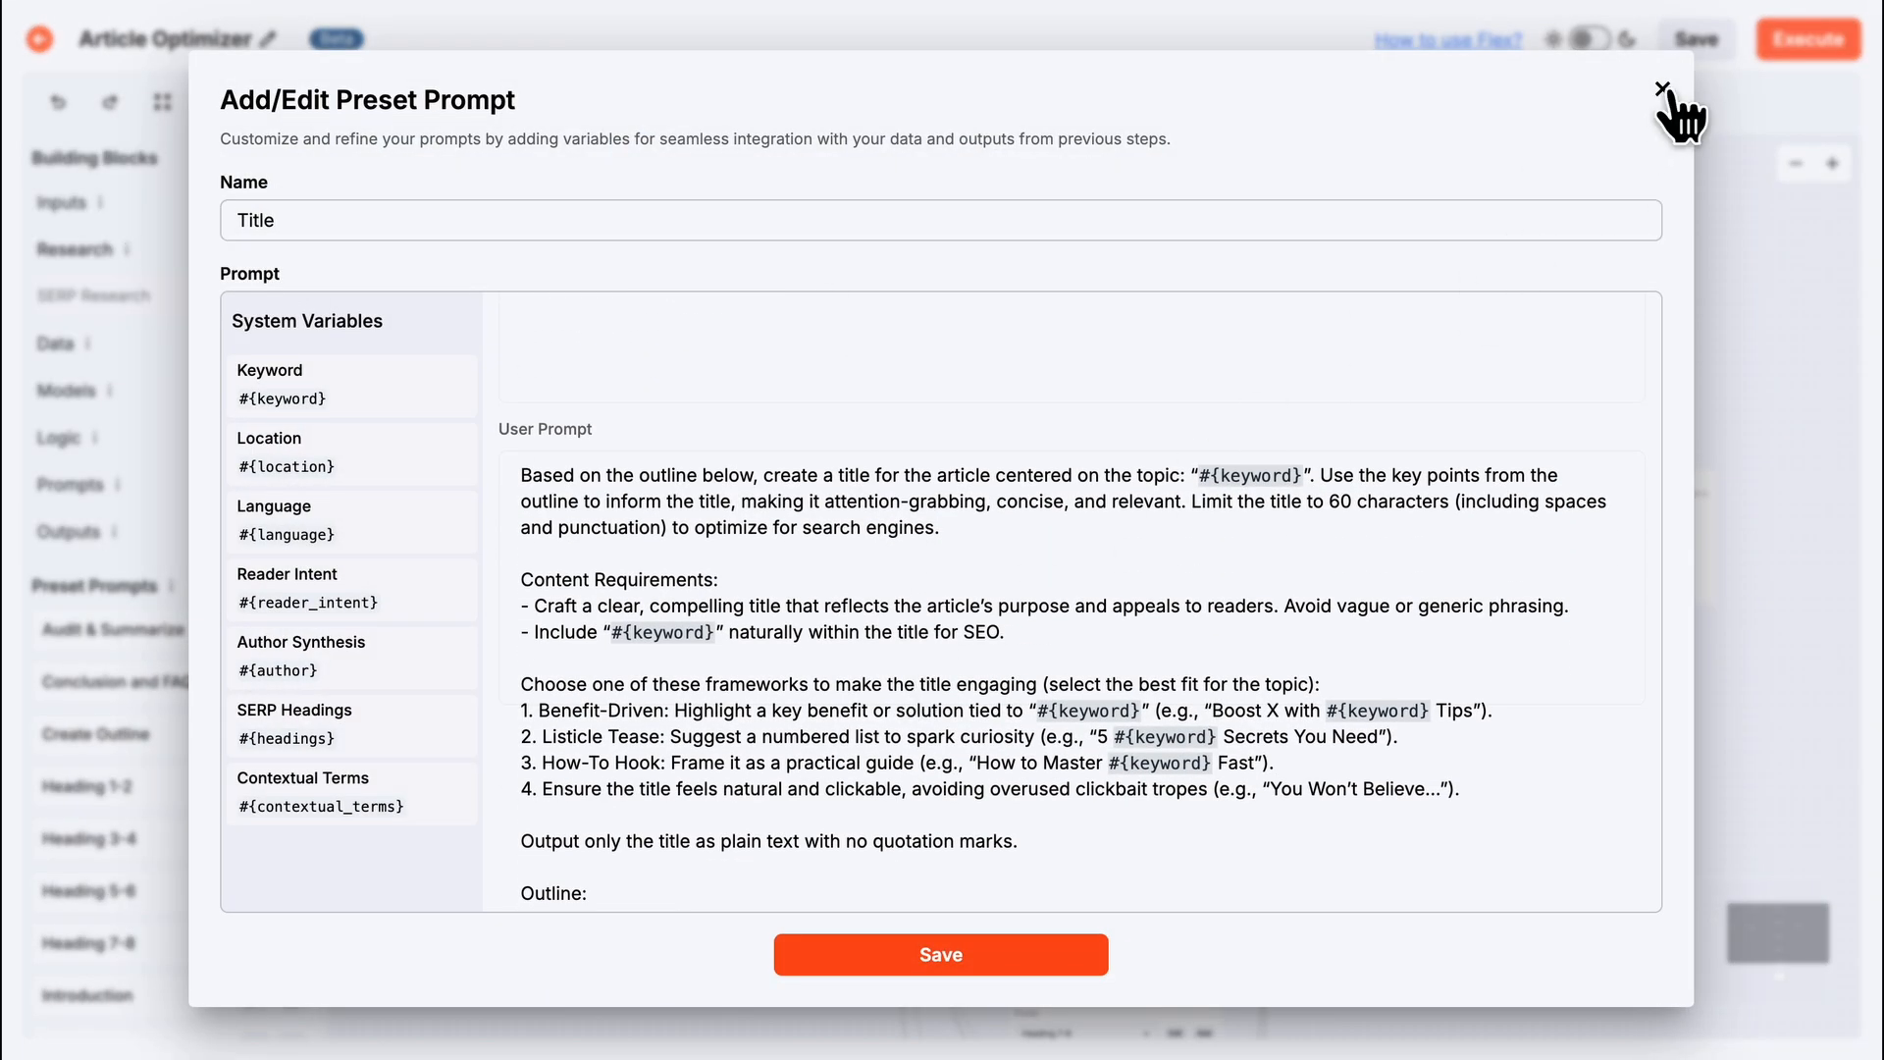
left_click(1663, 90)
left_click(1150, 215)
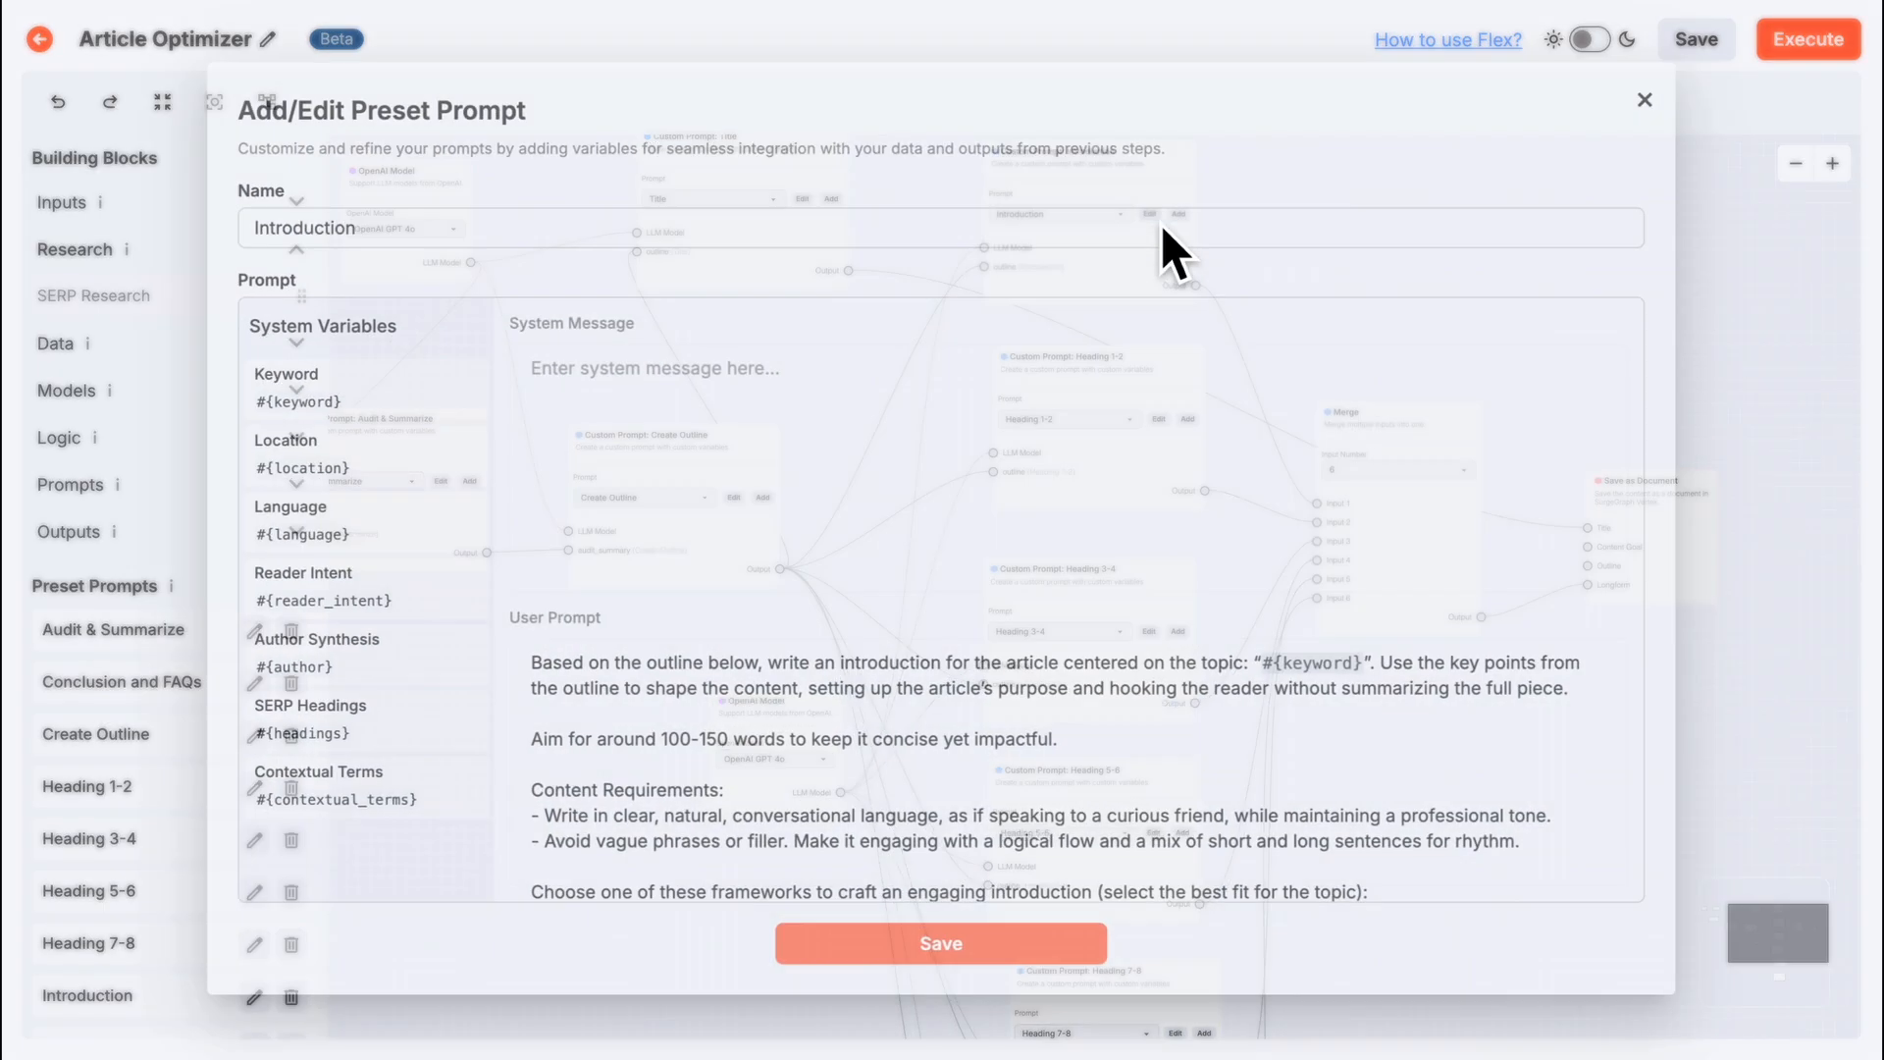
scroll(1178, 619, "down", 2)
left_click(1662, 90)
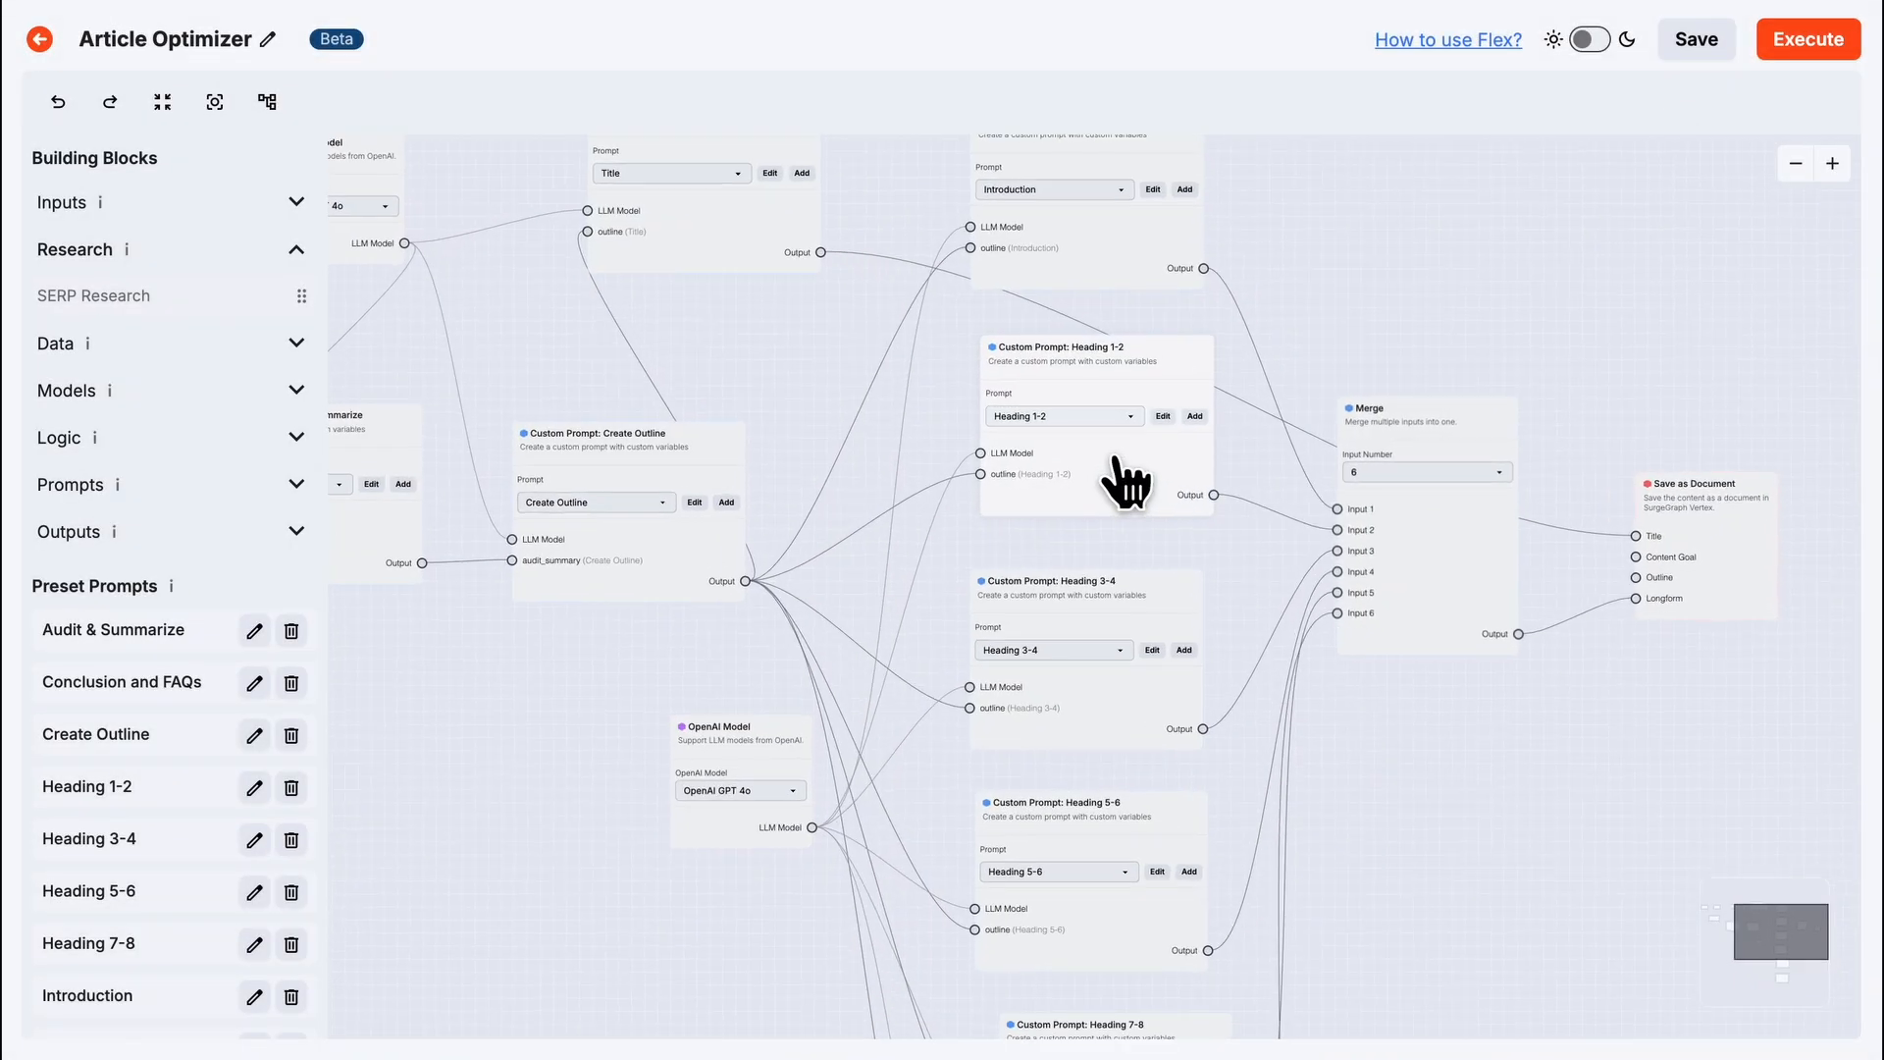
Open the Heading 1-2 preset prompt, read its SEO guidance, output format and outline variable, and close it without saving.
left_click(1159, 418)
scroll(1053, 687, "down", 3)
scroll(1053, 723, "down", 5)
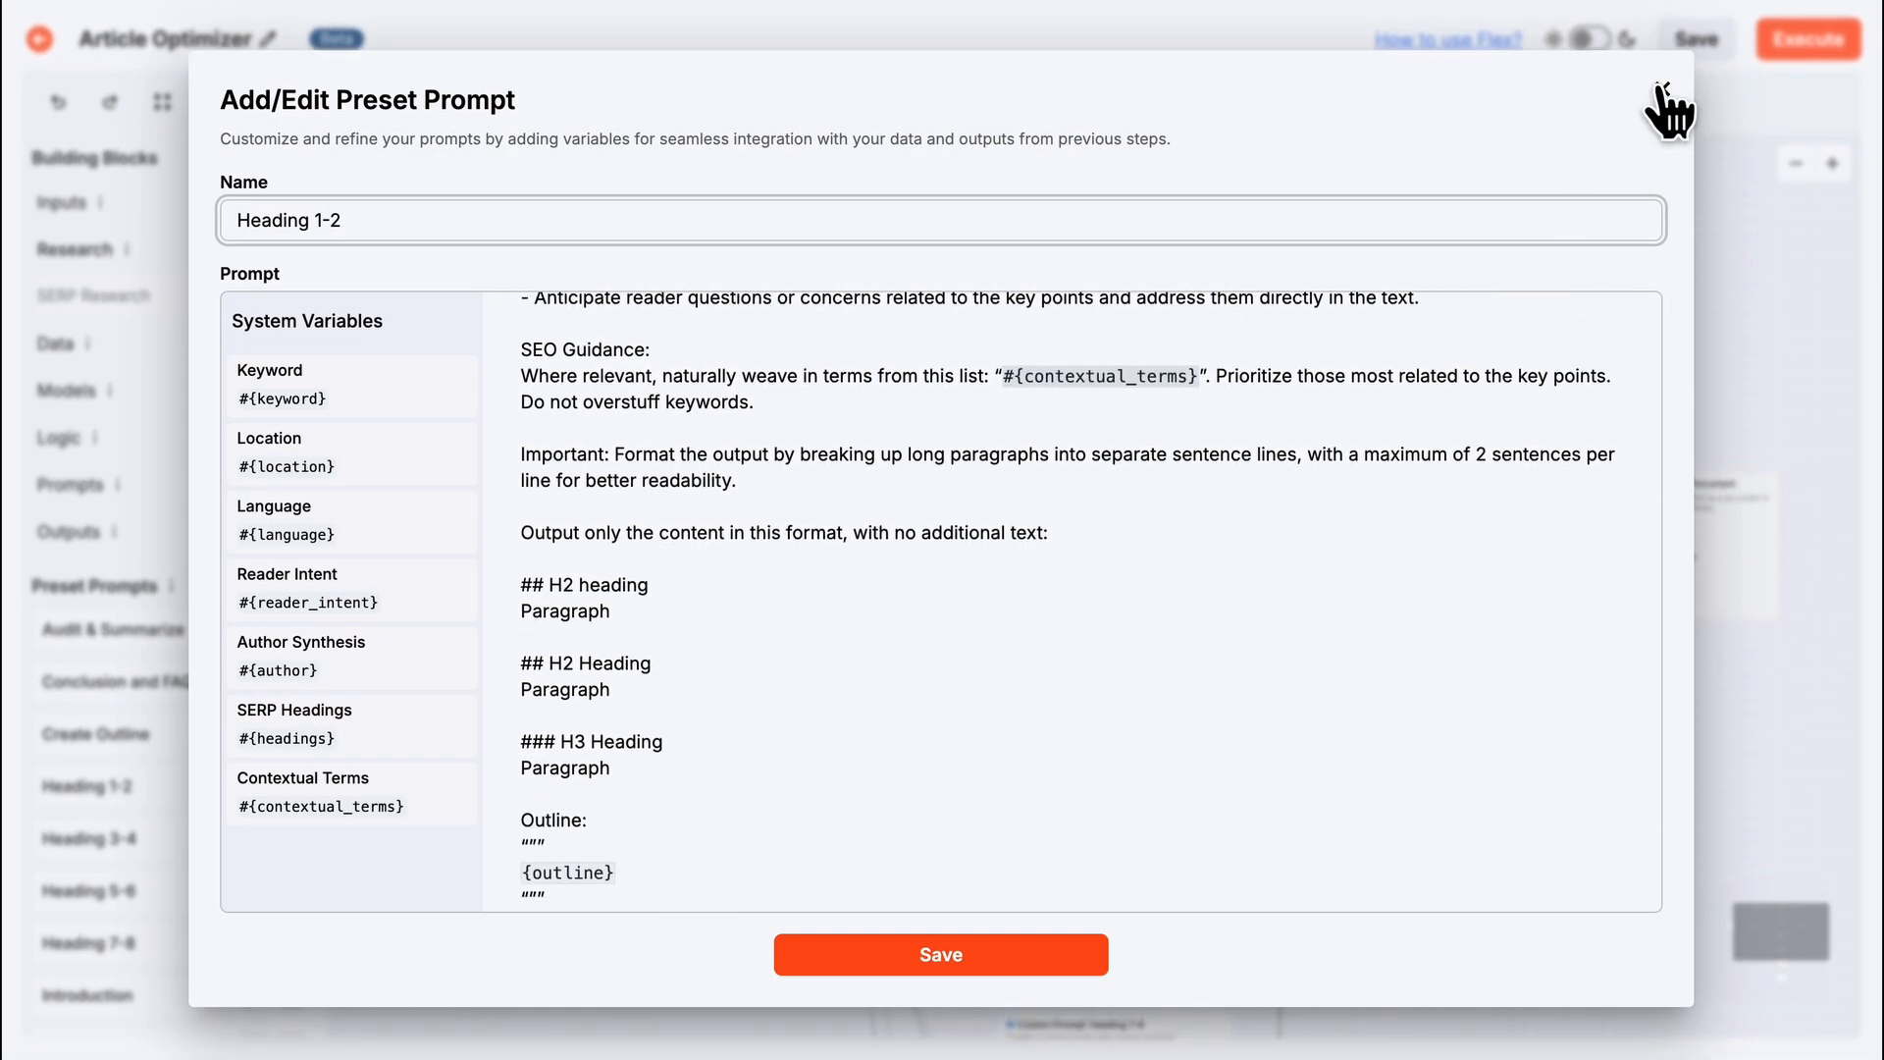
left_click(1662, 93)
Trace the heading prompt outputs into the Merge block and on to the Title and Longform inputs of Save as Document.
left_click_drag(1439, 782, 1298, 684)
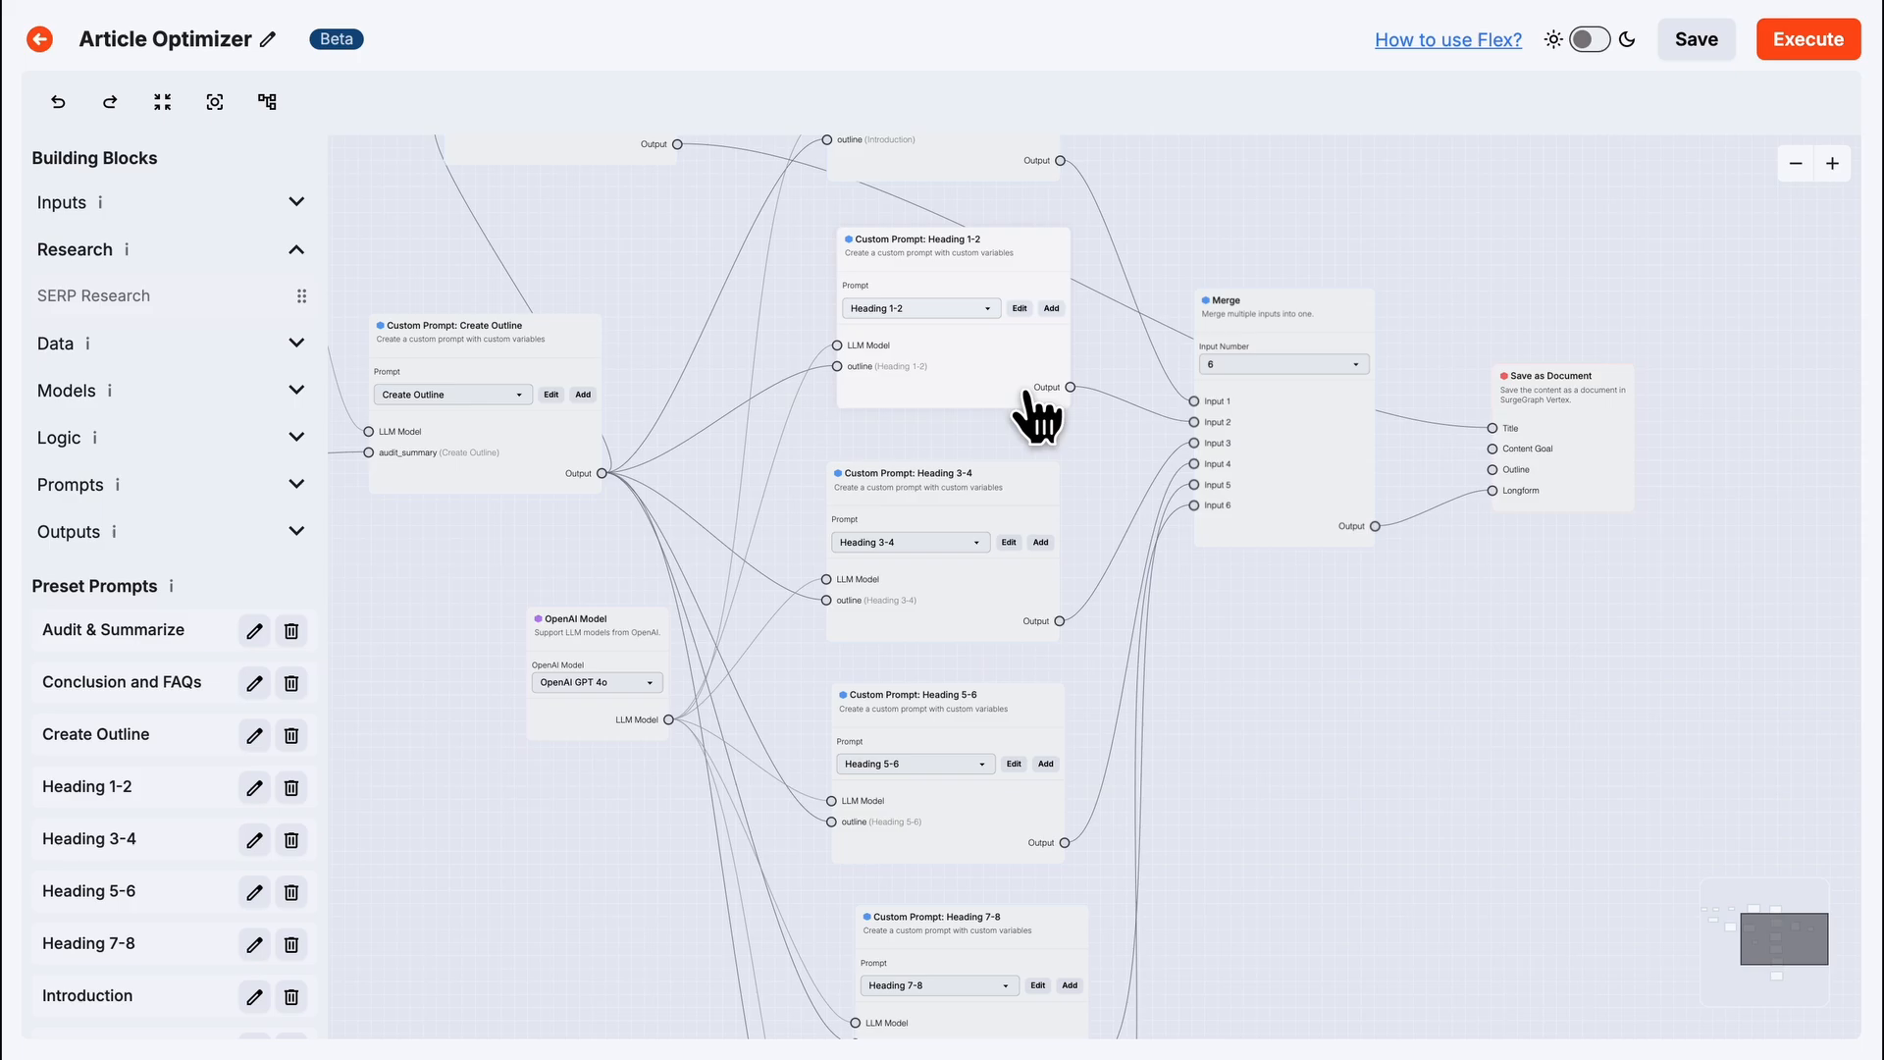
scroll(1242, 601, "up", 2)
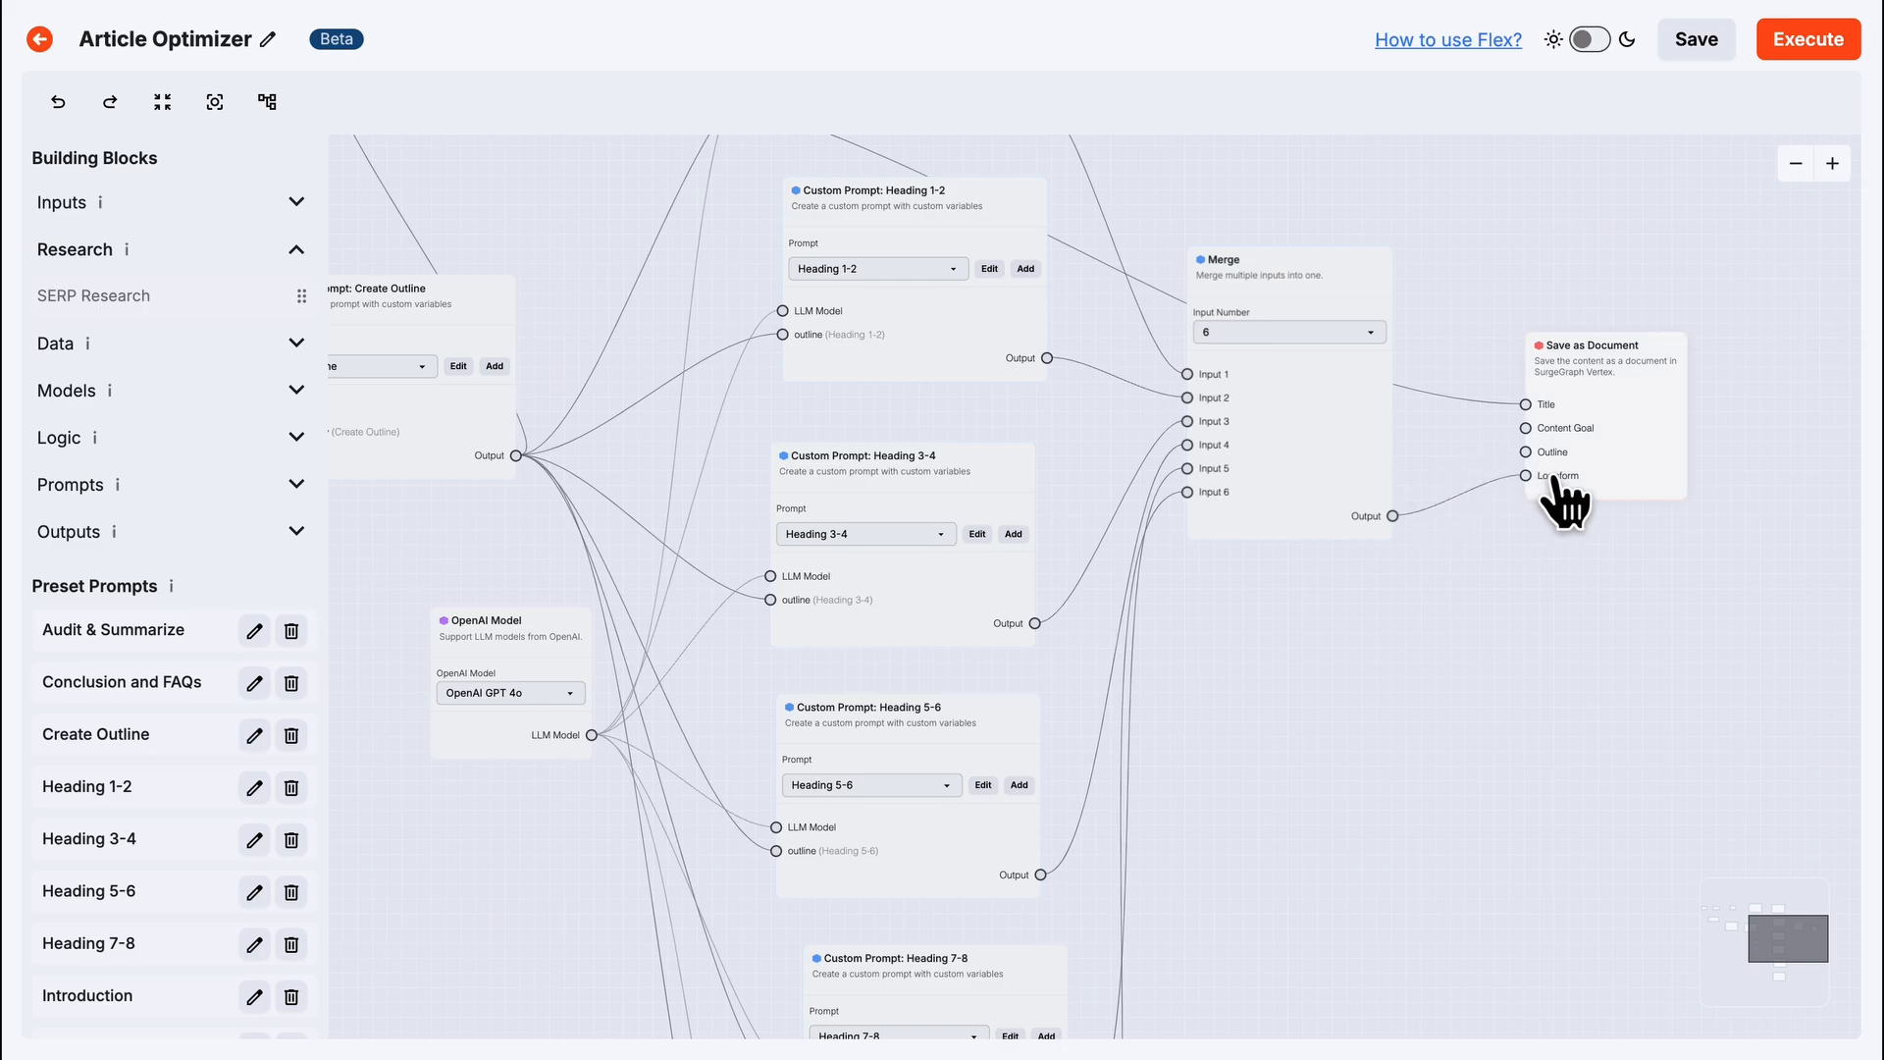
left_click_drag(1430, 243, 1339, 419)
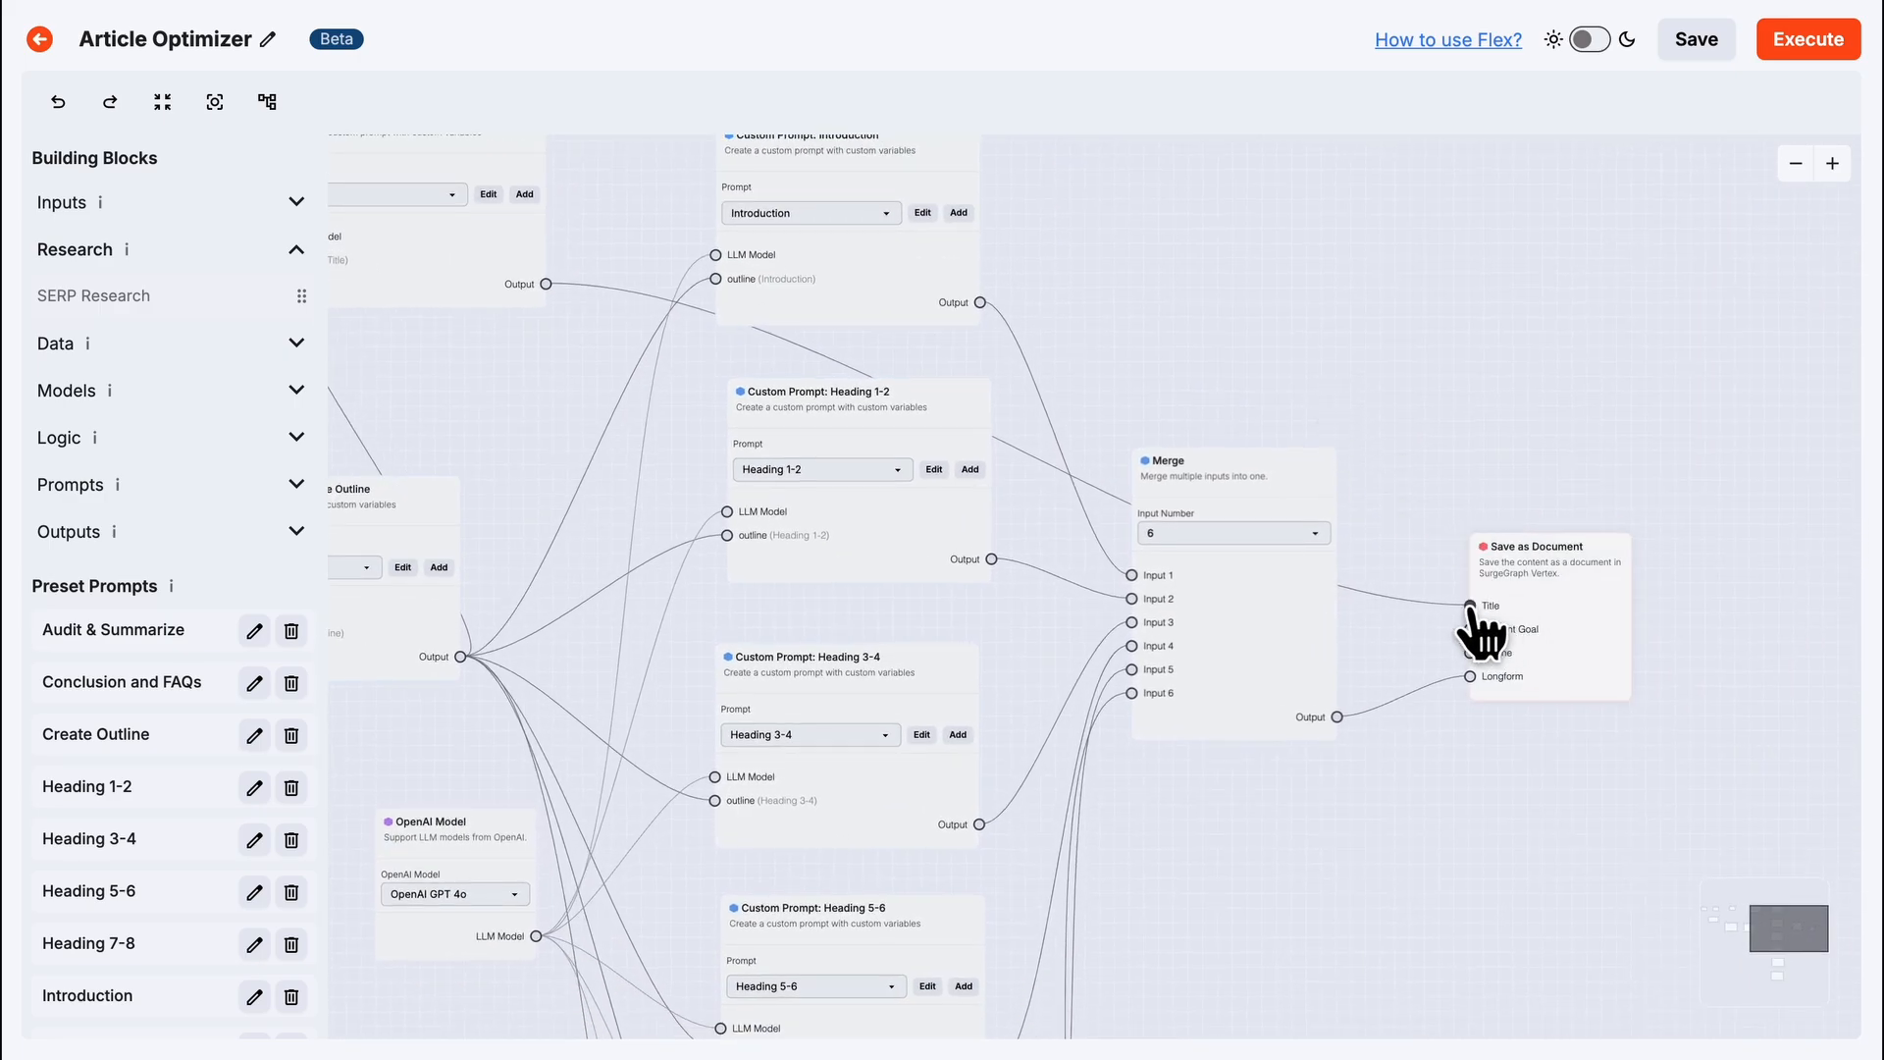
left_click_drag(1452, 756, 1548, 615)
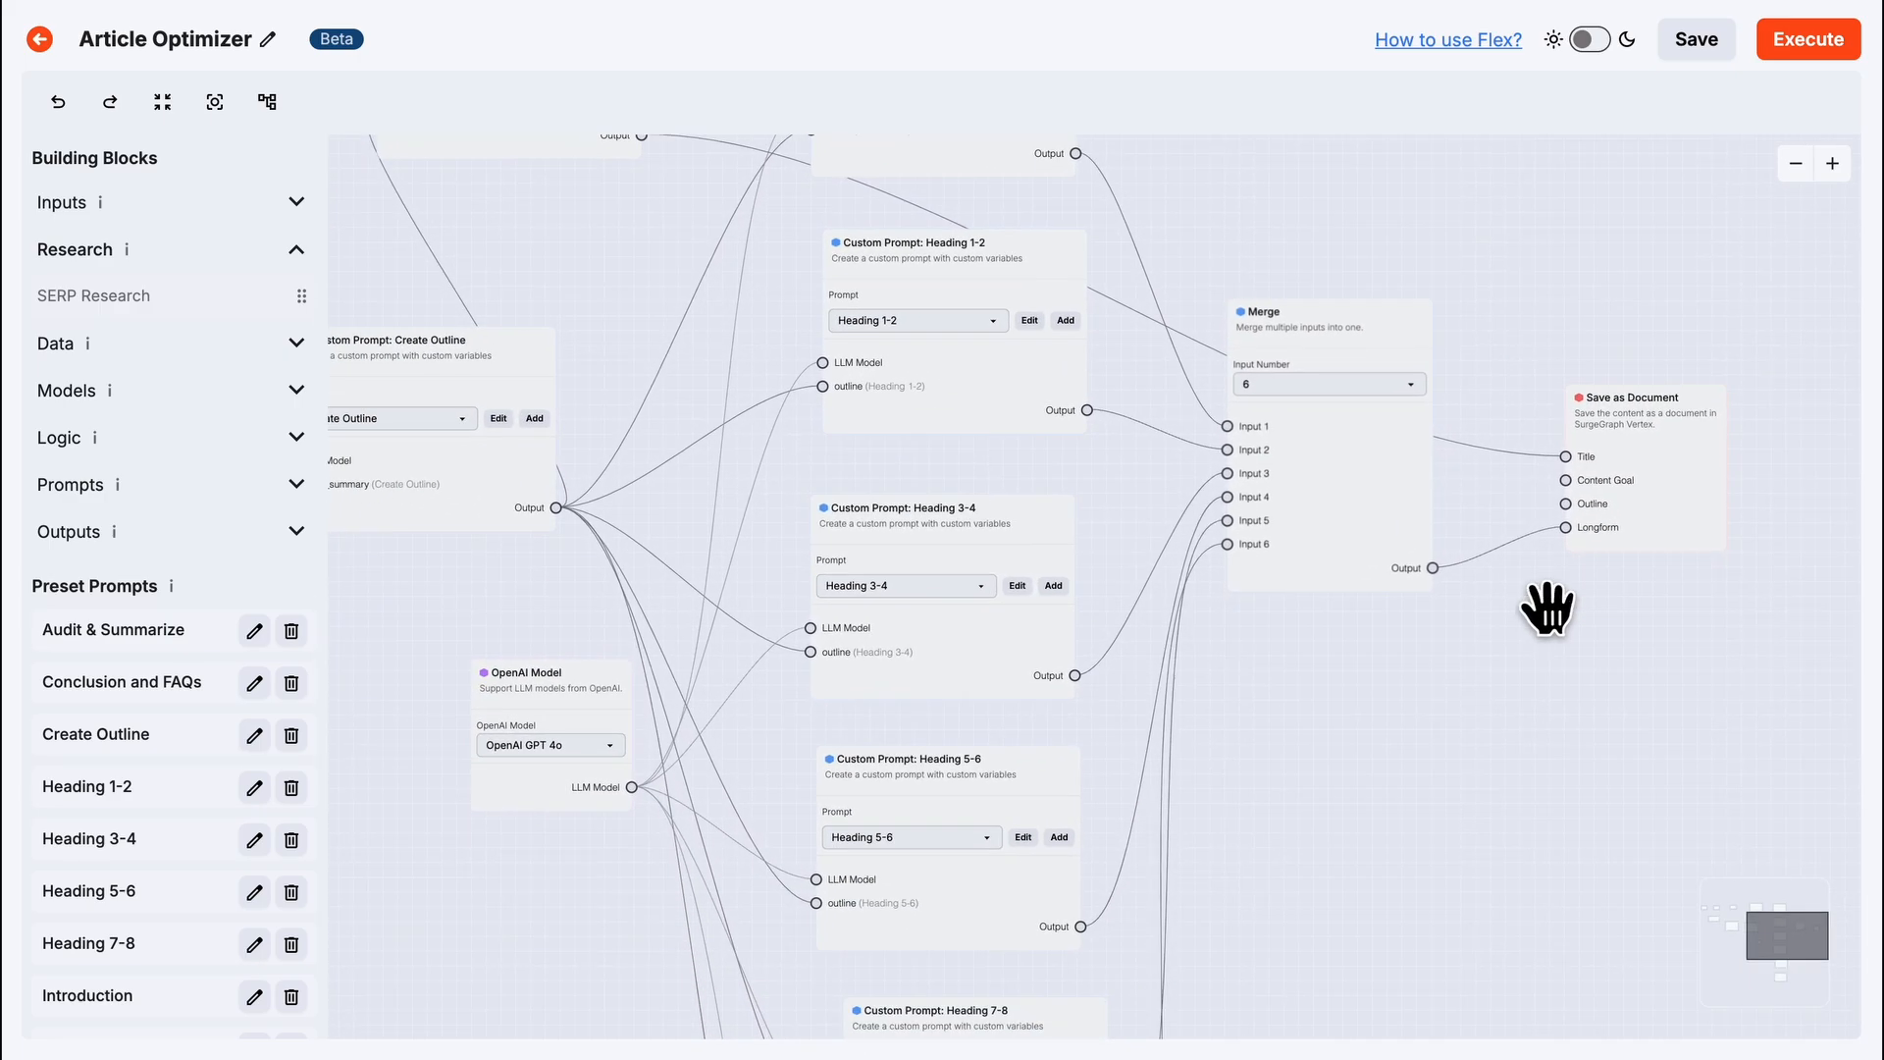
left_click_drag(1270, 766, 1374, 714)
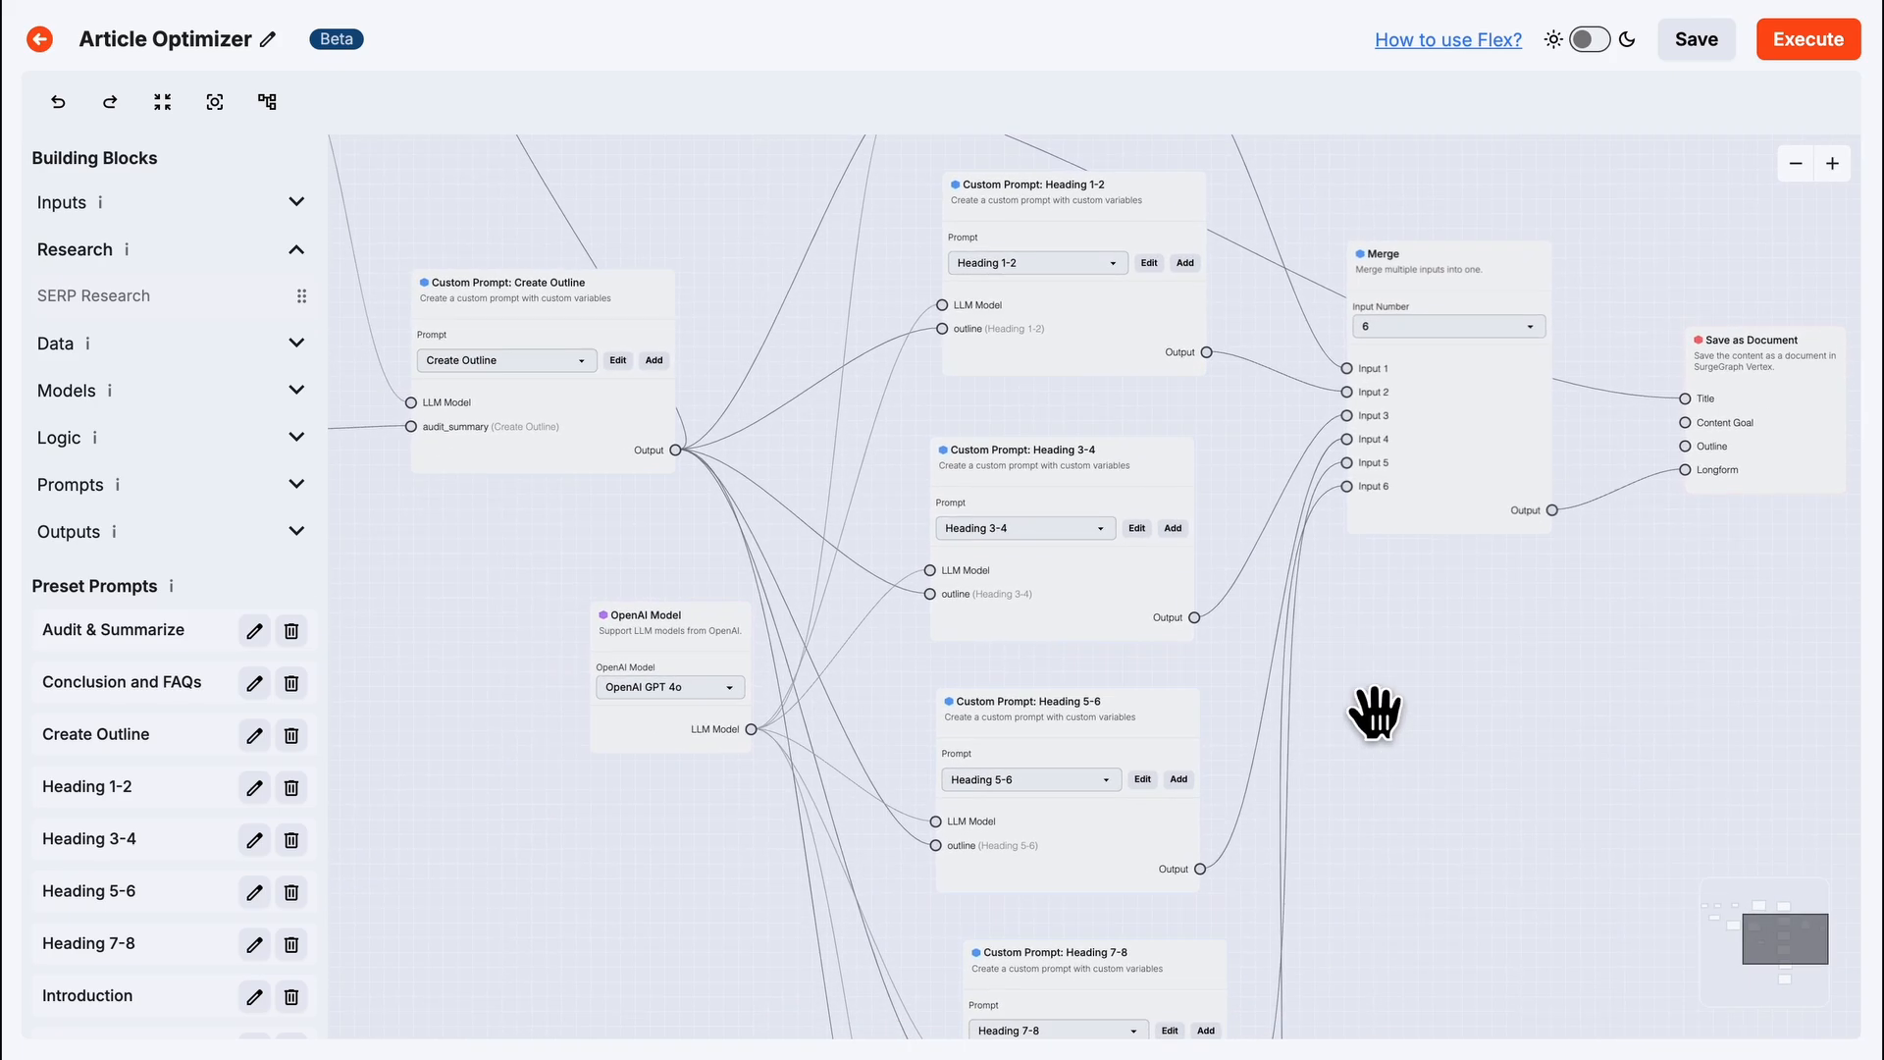
Inspect how the OpenAI Model blocks connect to the audit, outline, title, introduction and heading prompt blocks across the workflow.
left_click_drag(1222, 699, 1392, 584)
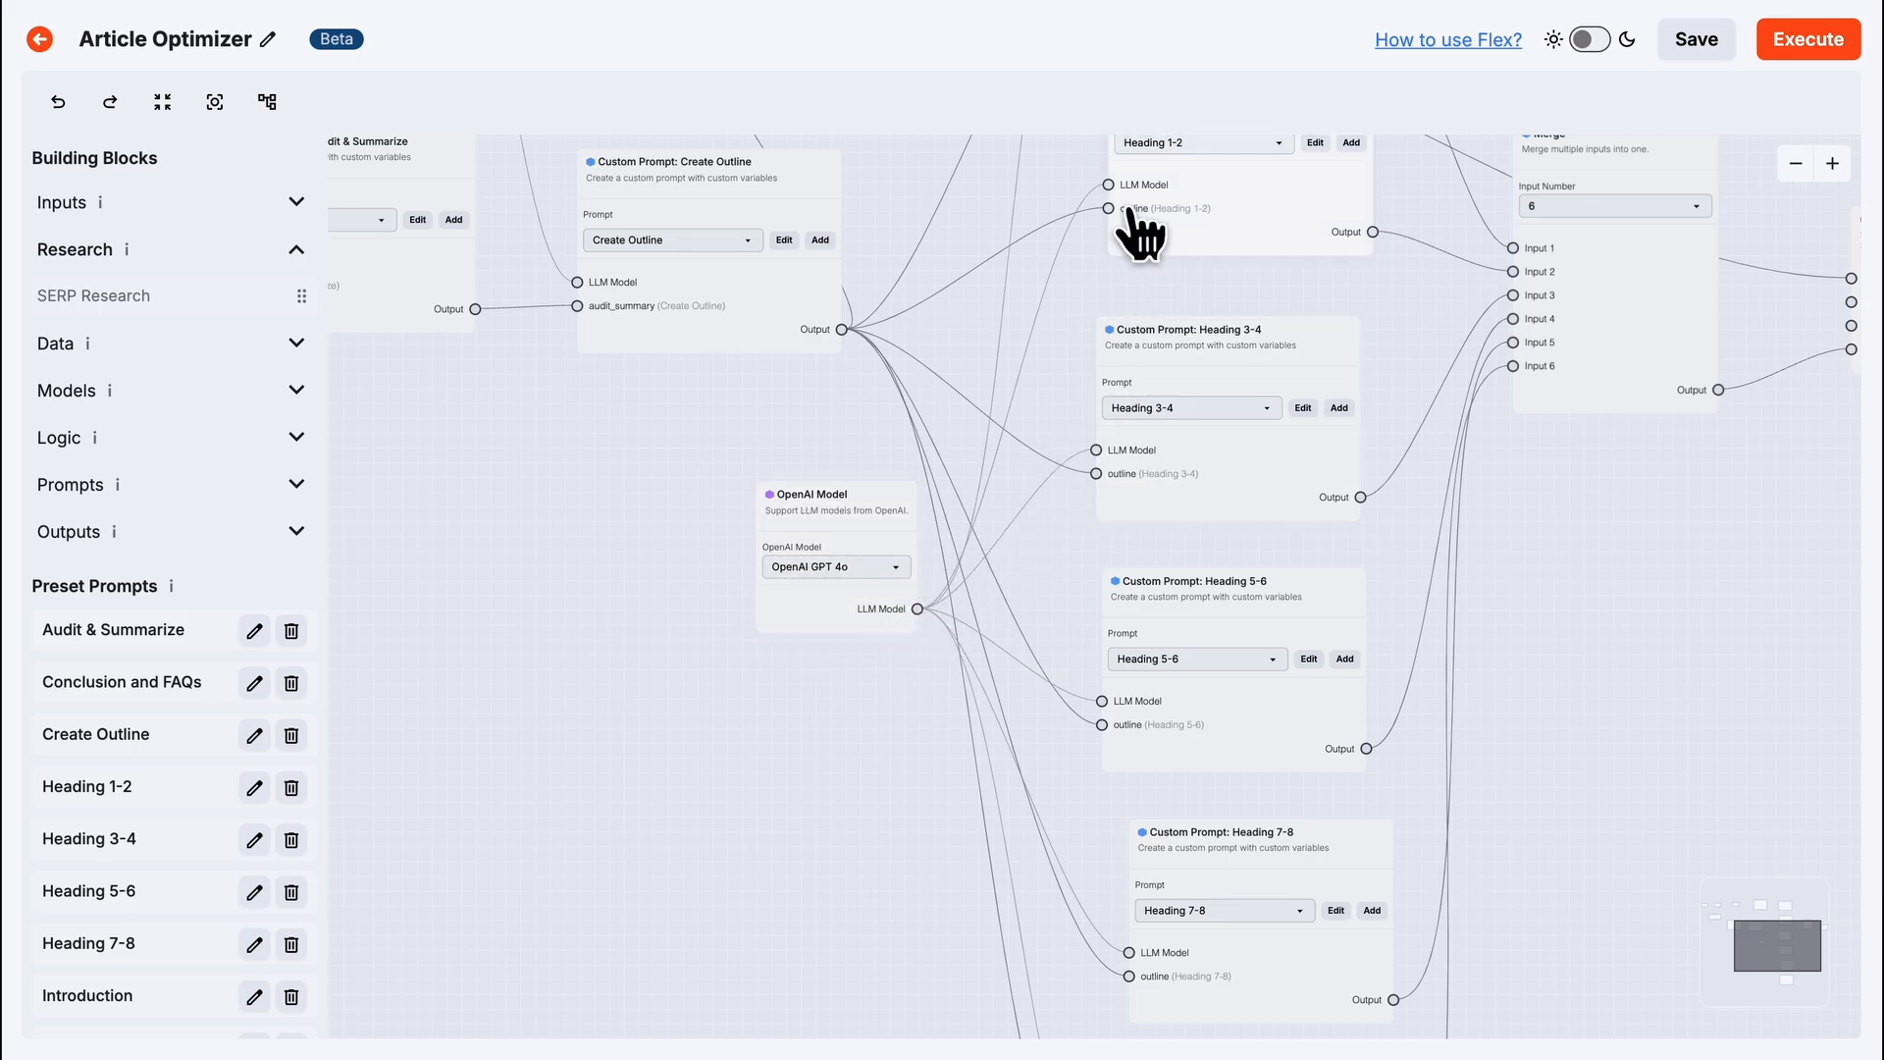
left_click_drag(1082, 285, 1087, 355)
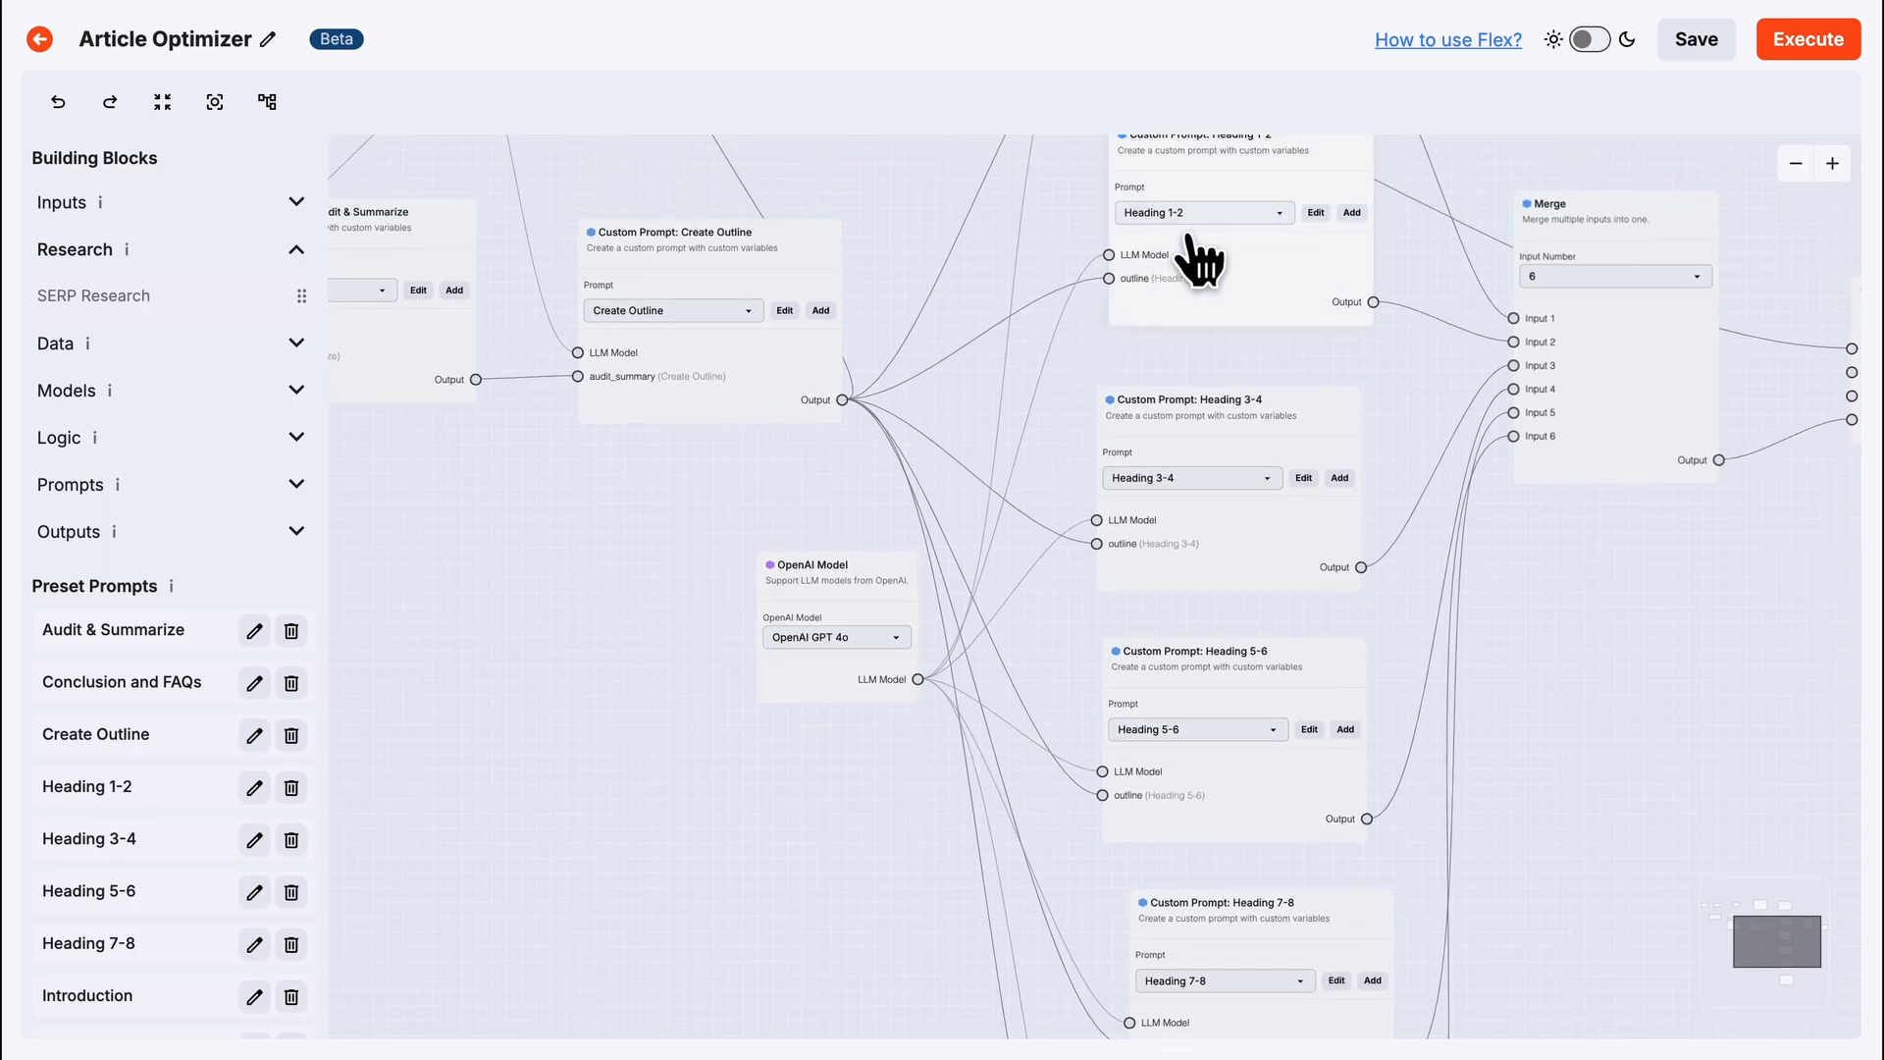
left_click_drag(593, 461, 746, 764)
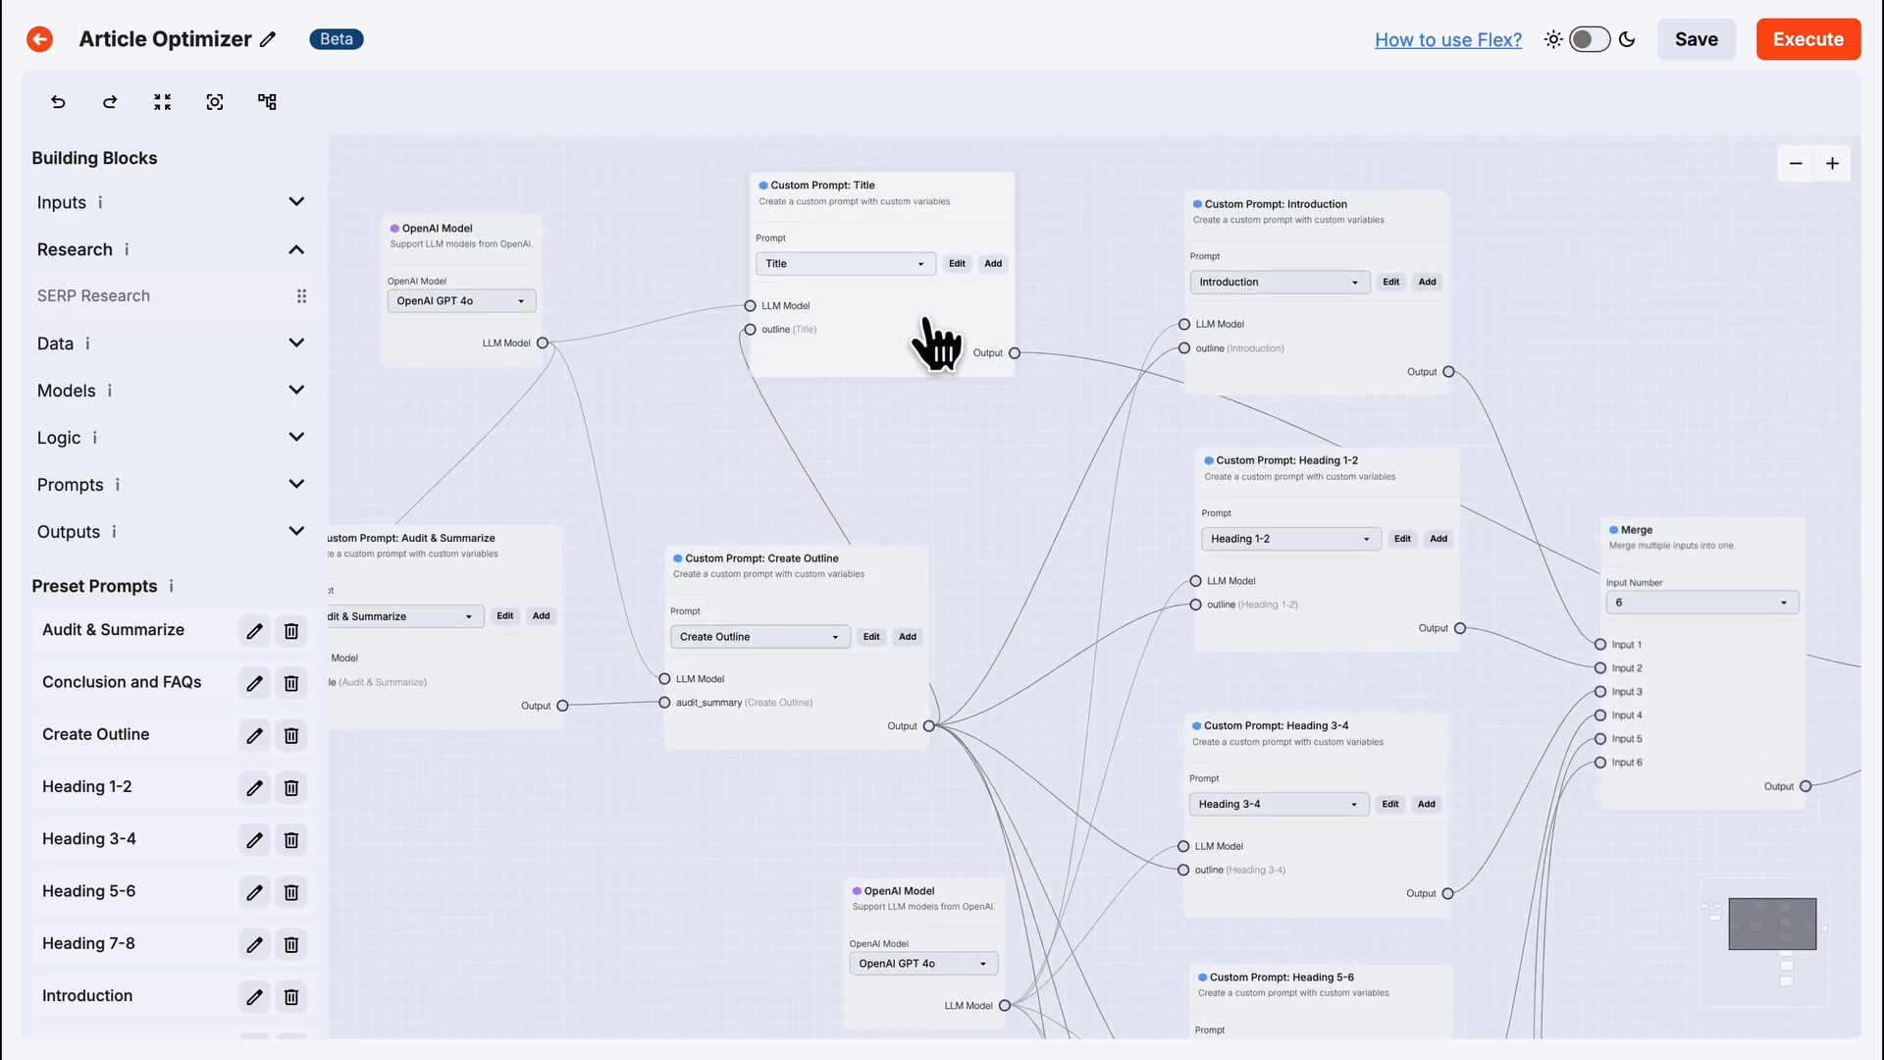
left_click_drag(1021, 501, 930, 236)
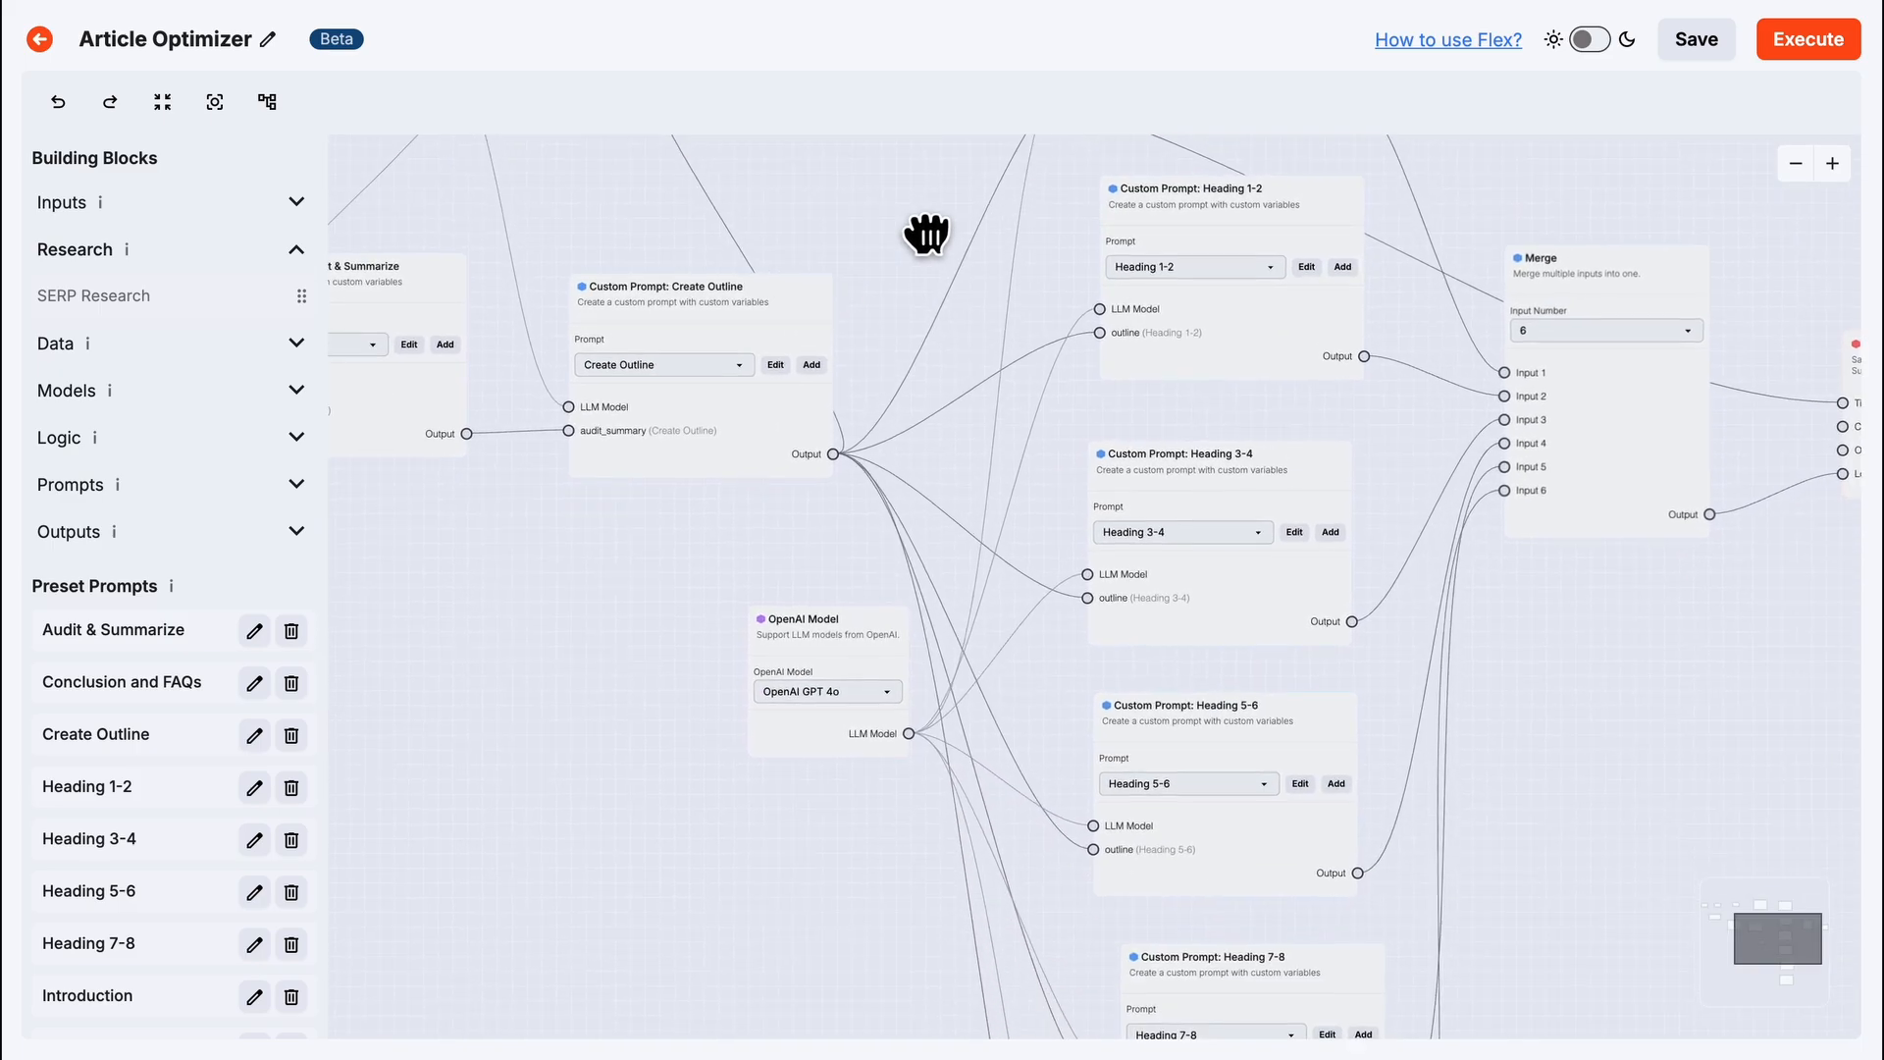
left_click_drag(733, 874, 783, 587)
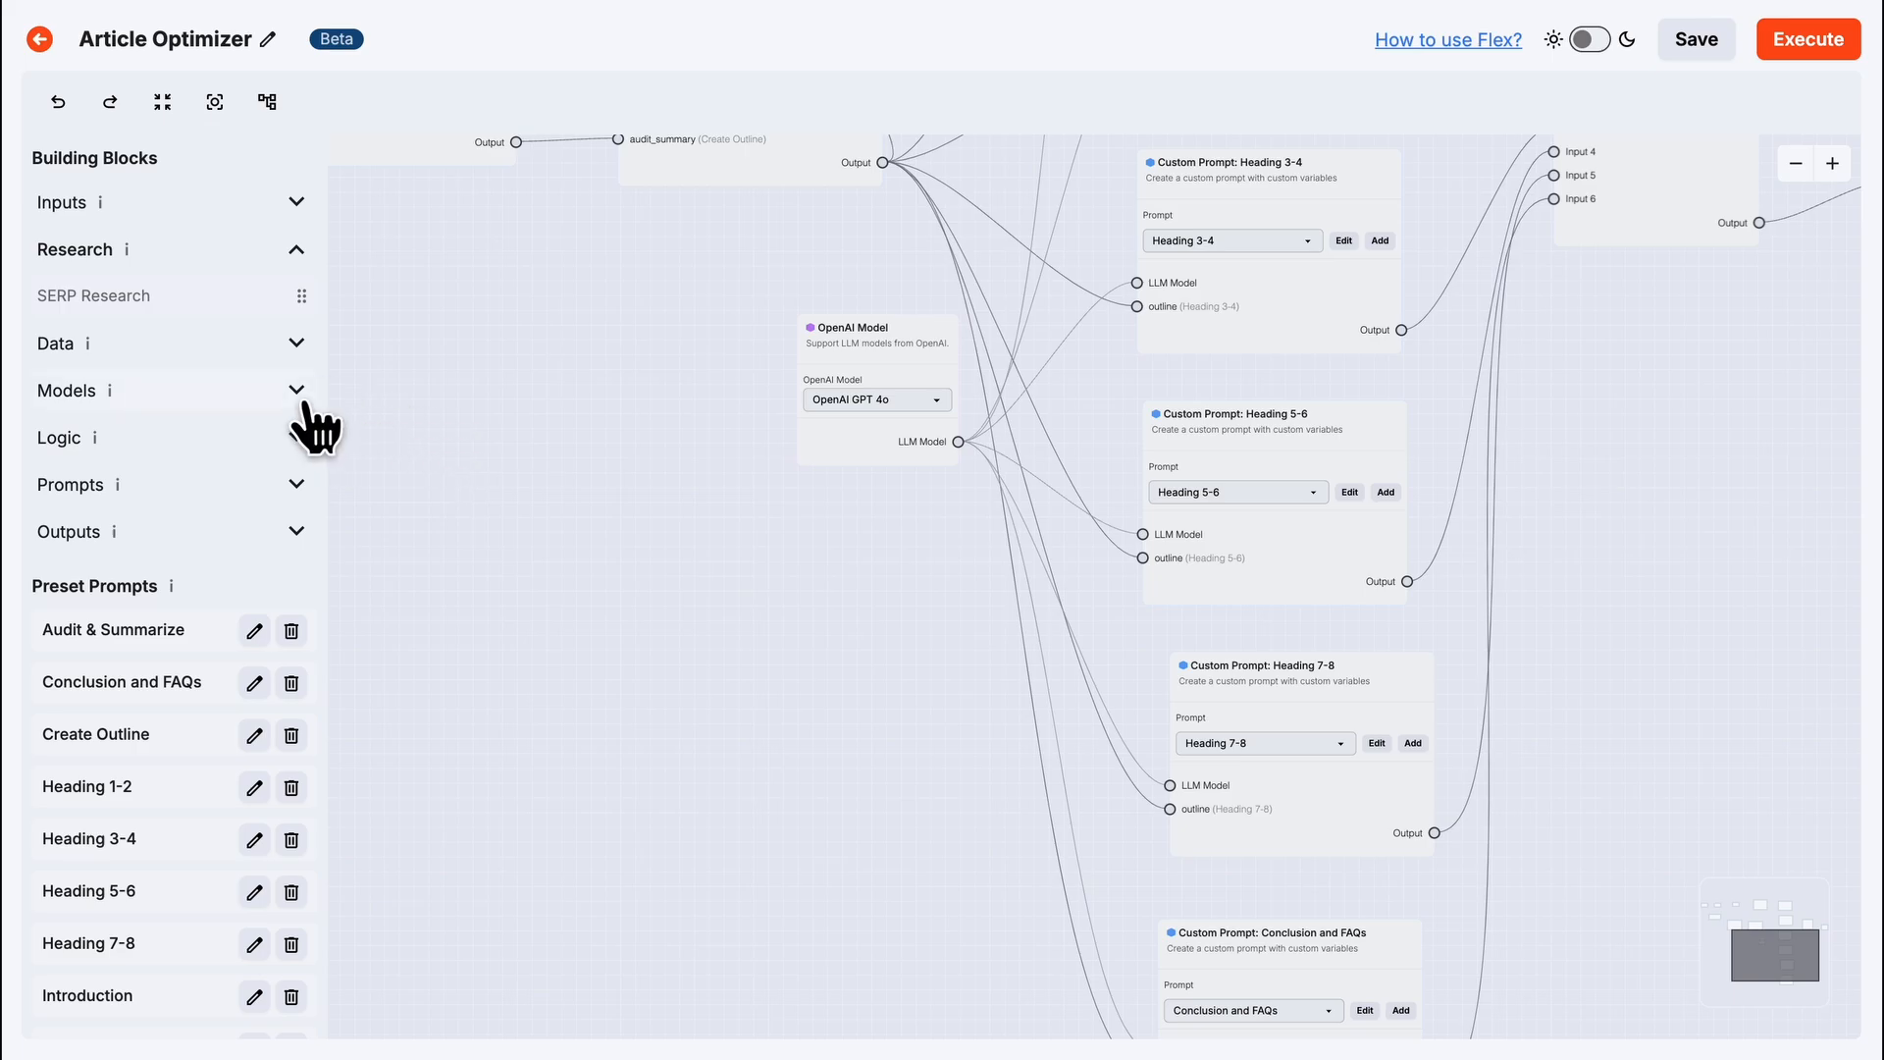
left_click_drag(534, 168, 802, 611)
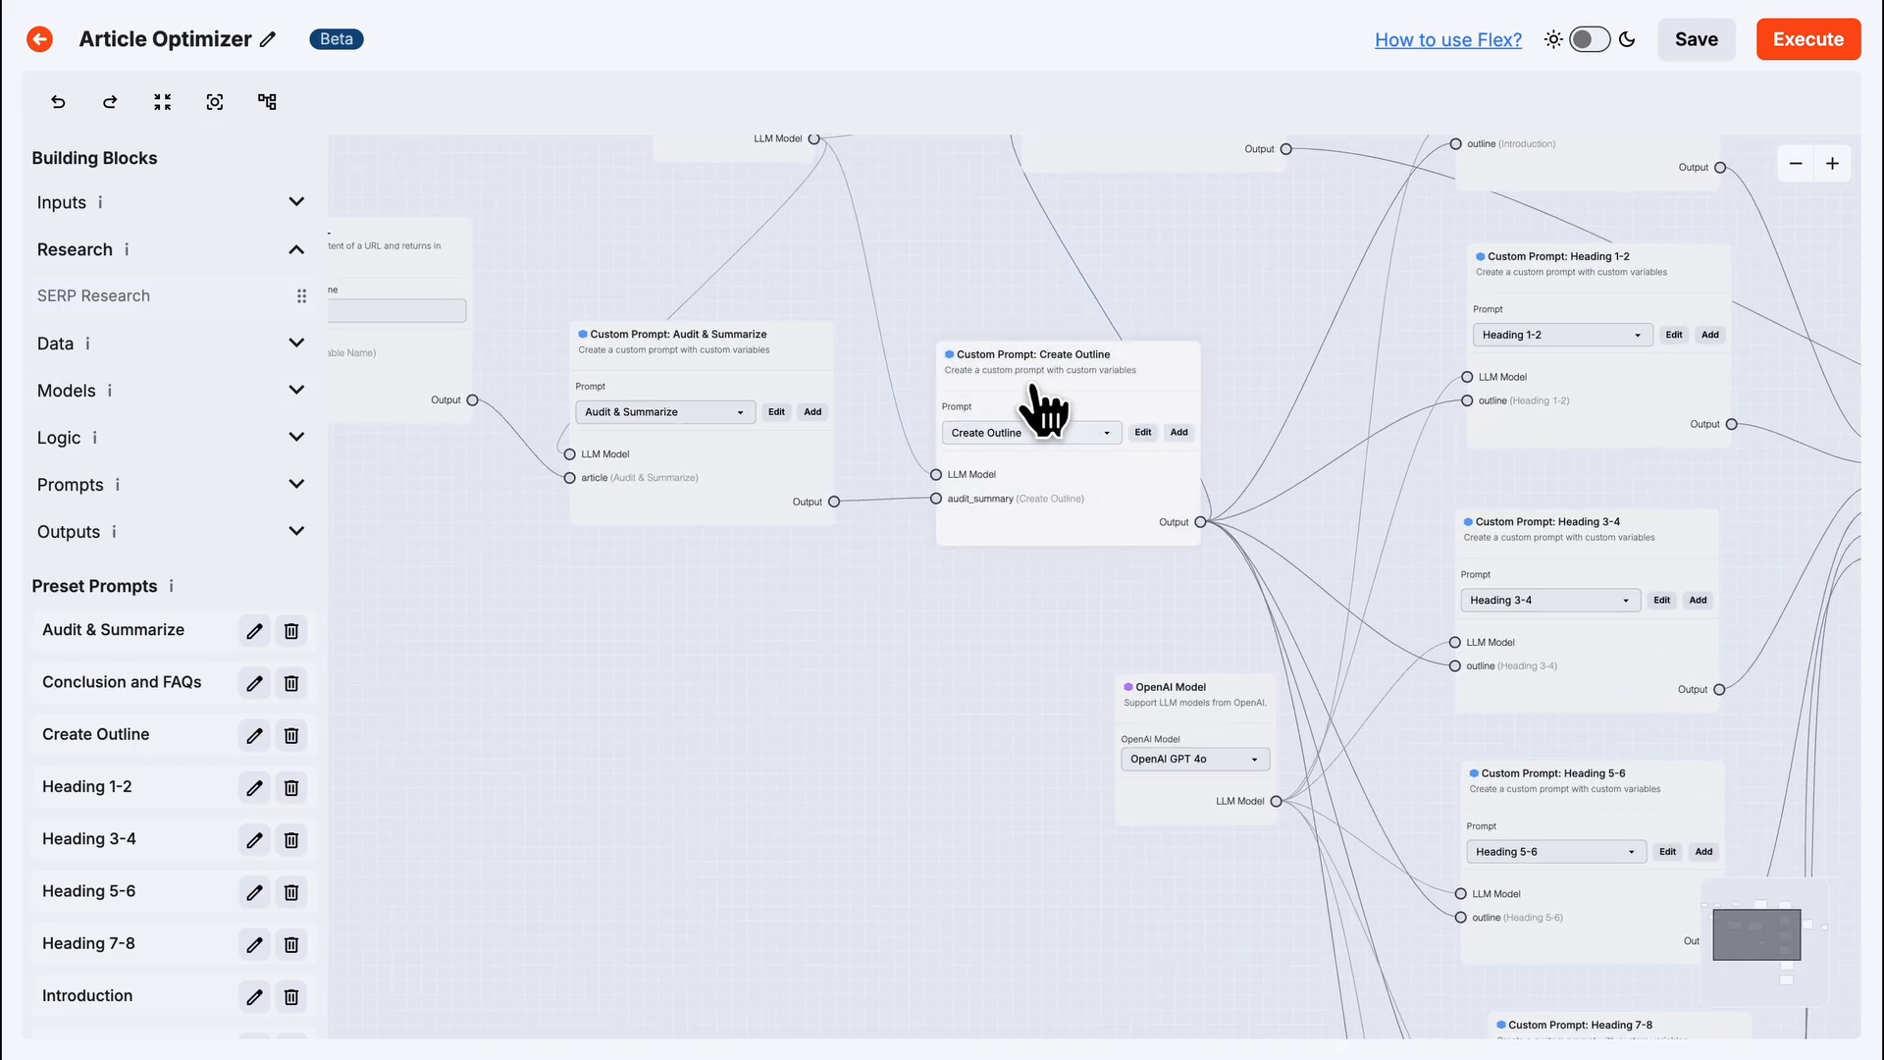
left_click_drag(903, 695, 904, 636)
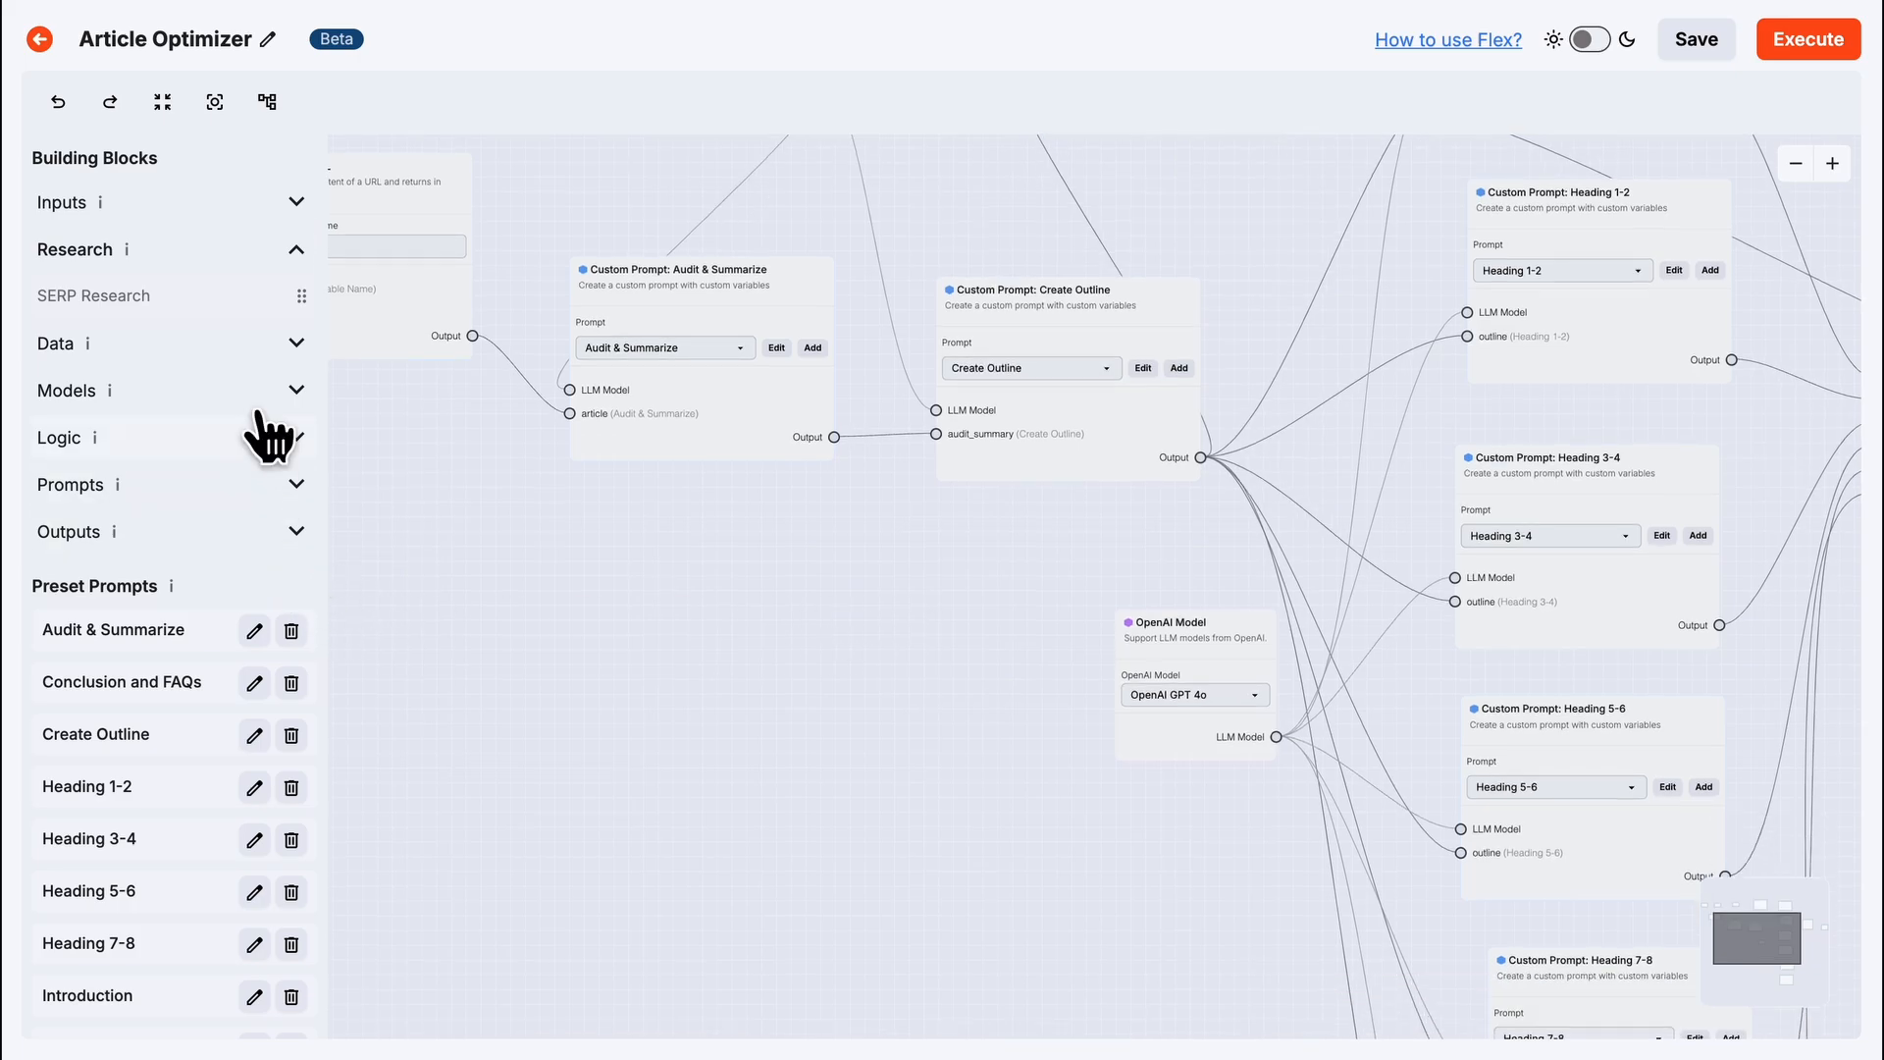
Add an OpenRouter Model block to the canvas below the Audit & Summarize and Create Outline blocks and bring it up close.
left_click(295, 390)
left_click_drag(131, 531, 755, 589)
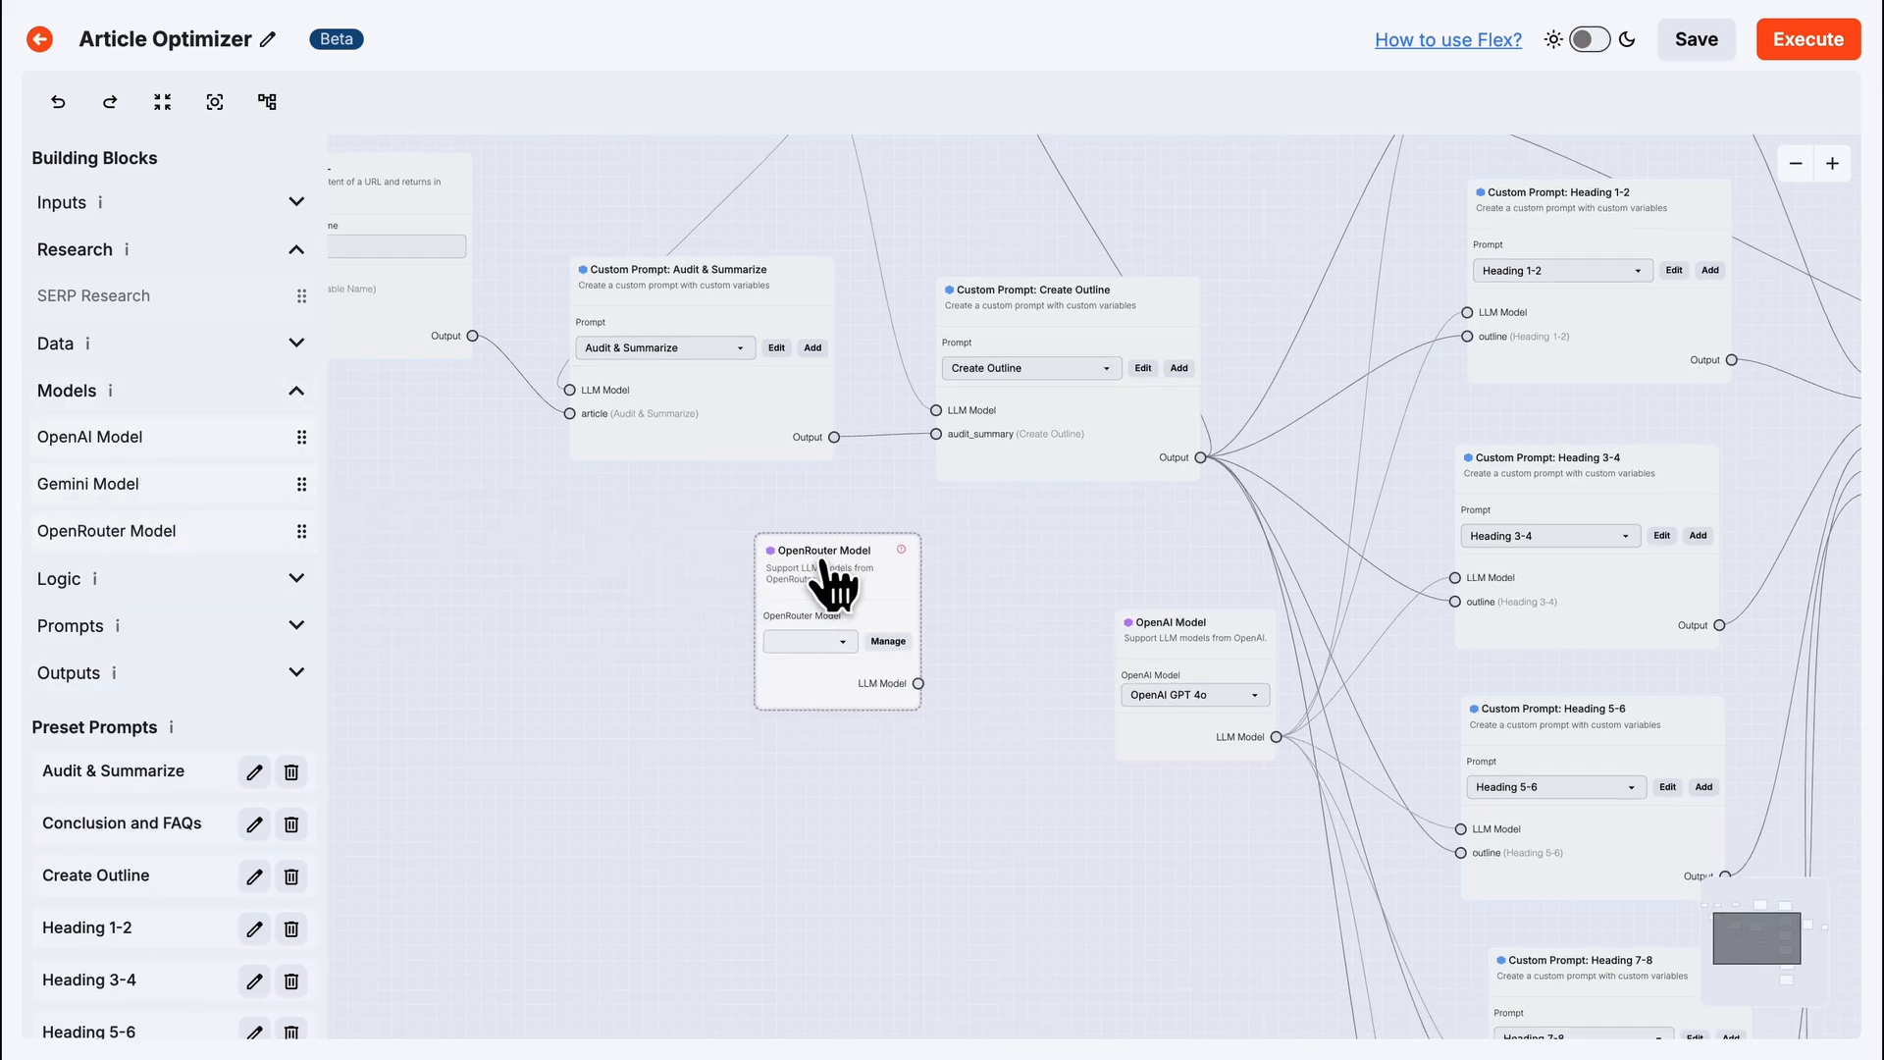
left_click(1832, 163)
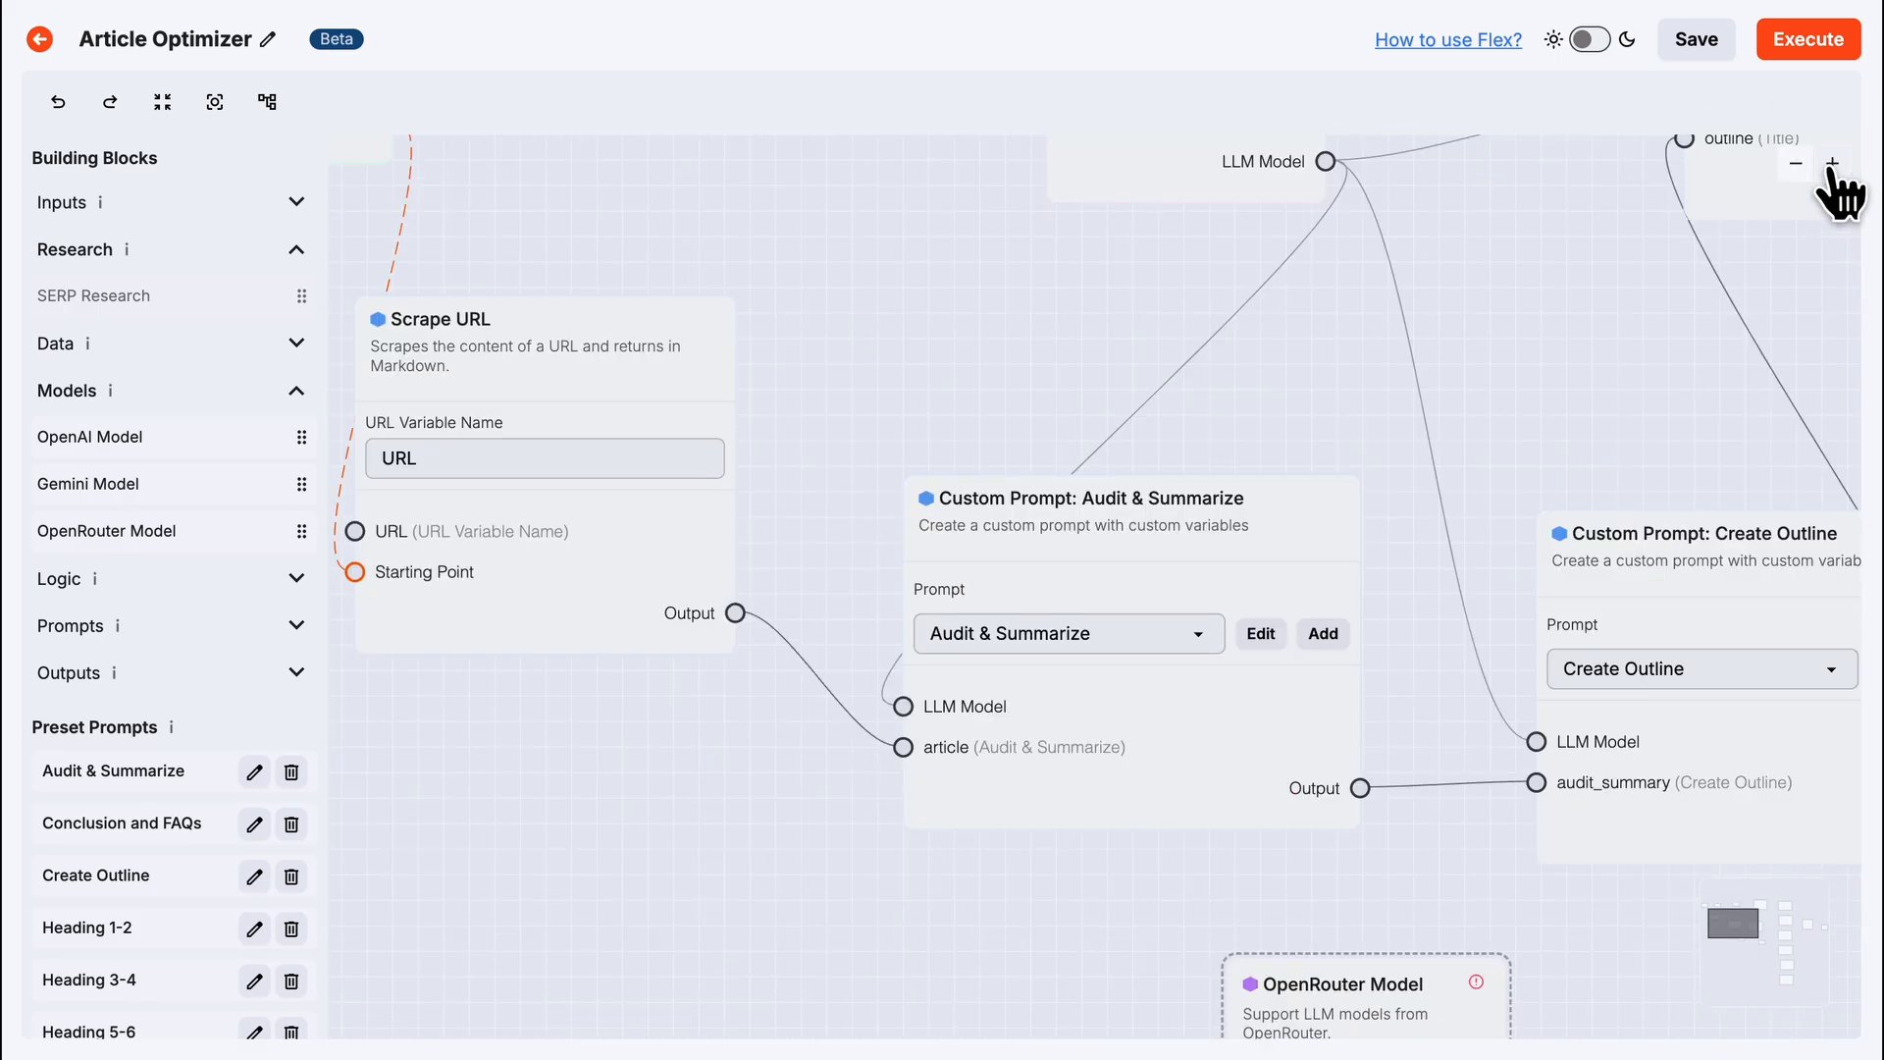
left_click_drag(1656, 462, 1305, 168)
left_click_drag(1338, 644, 1270, 665)
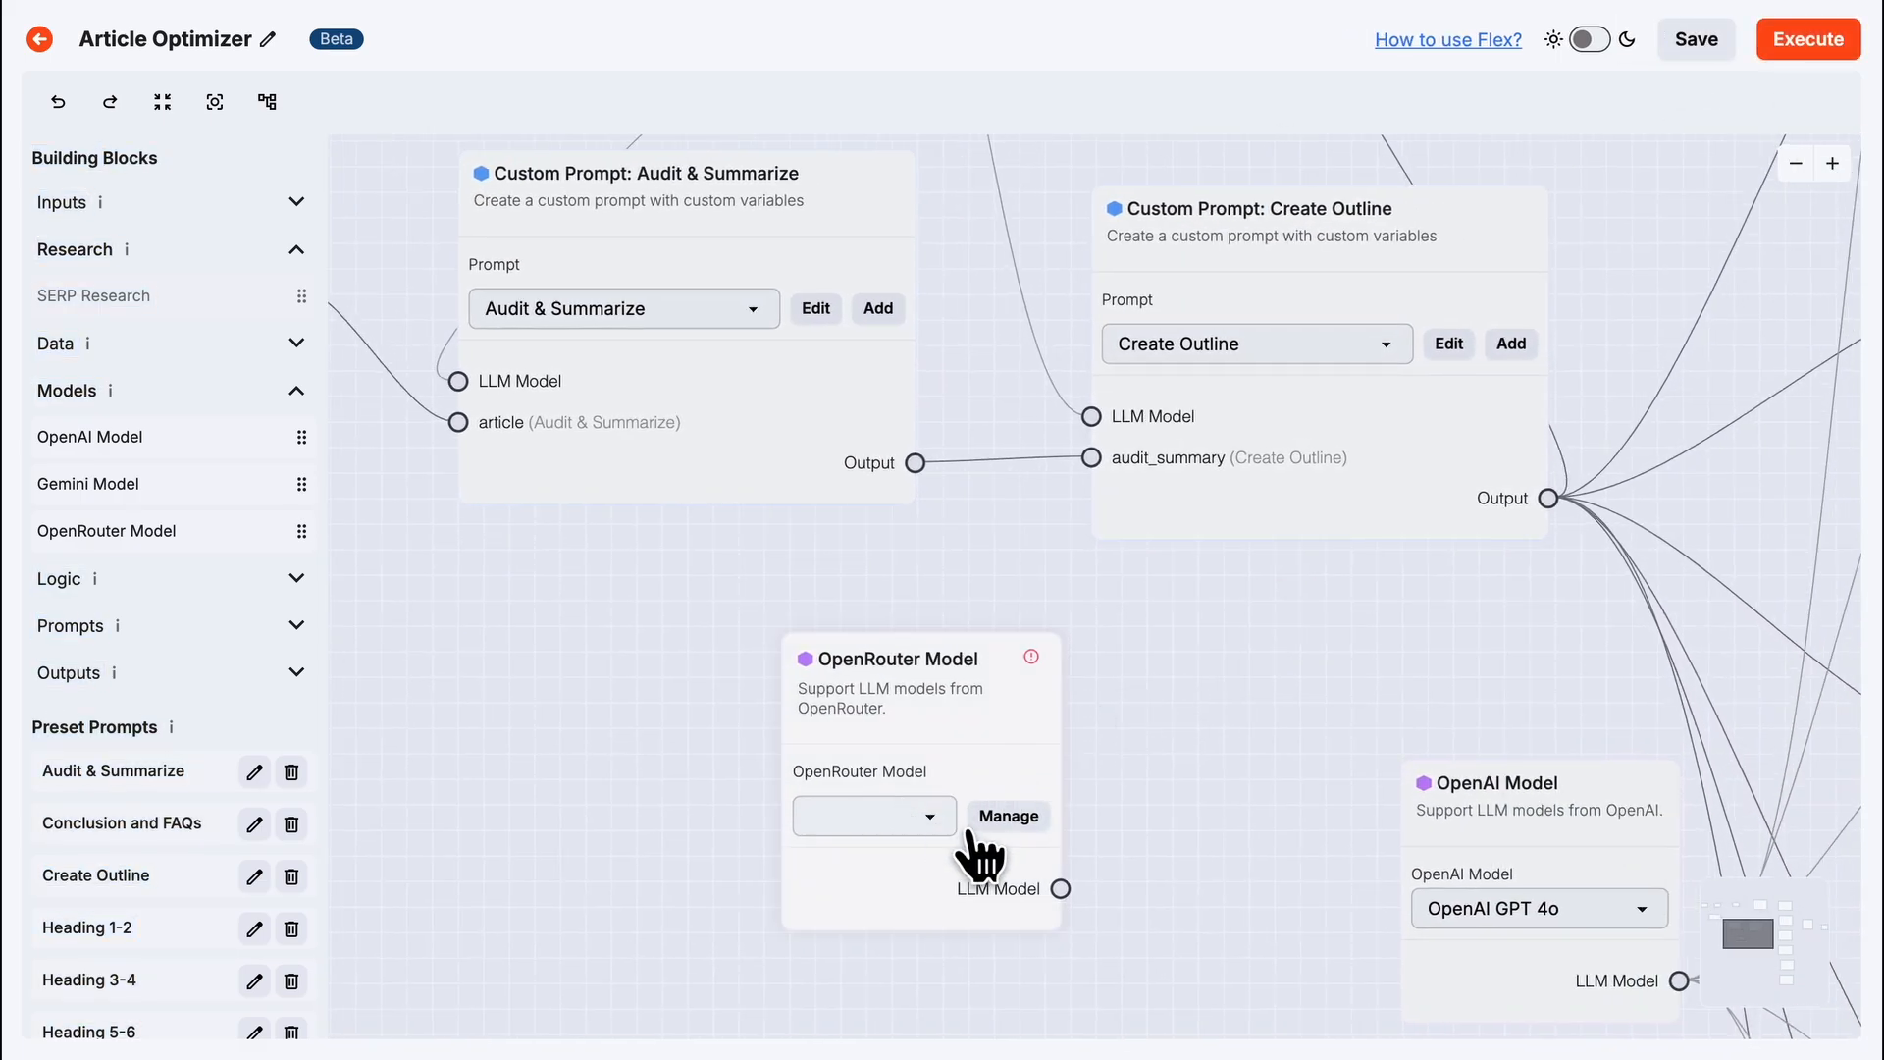
Open the OpenRouter model management from the new block, view the API key entry form, and cancel it without adding a key.
left_click(1016, 818)
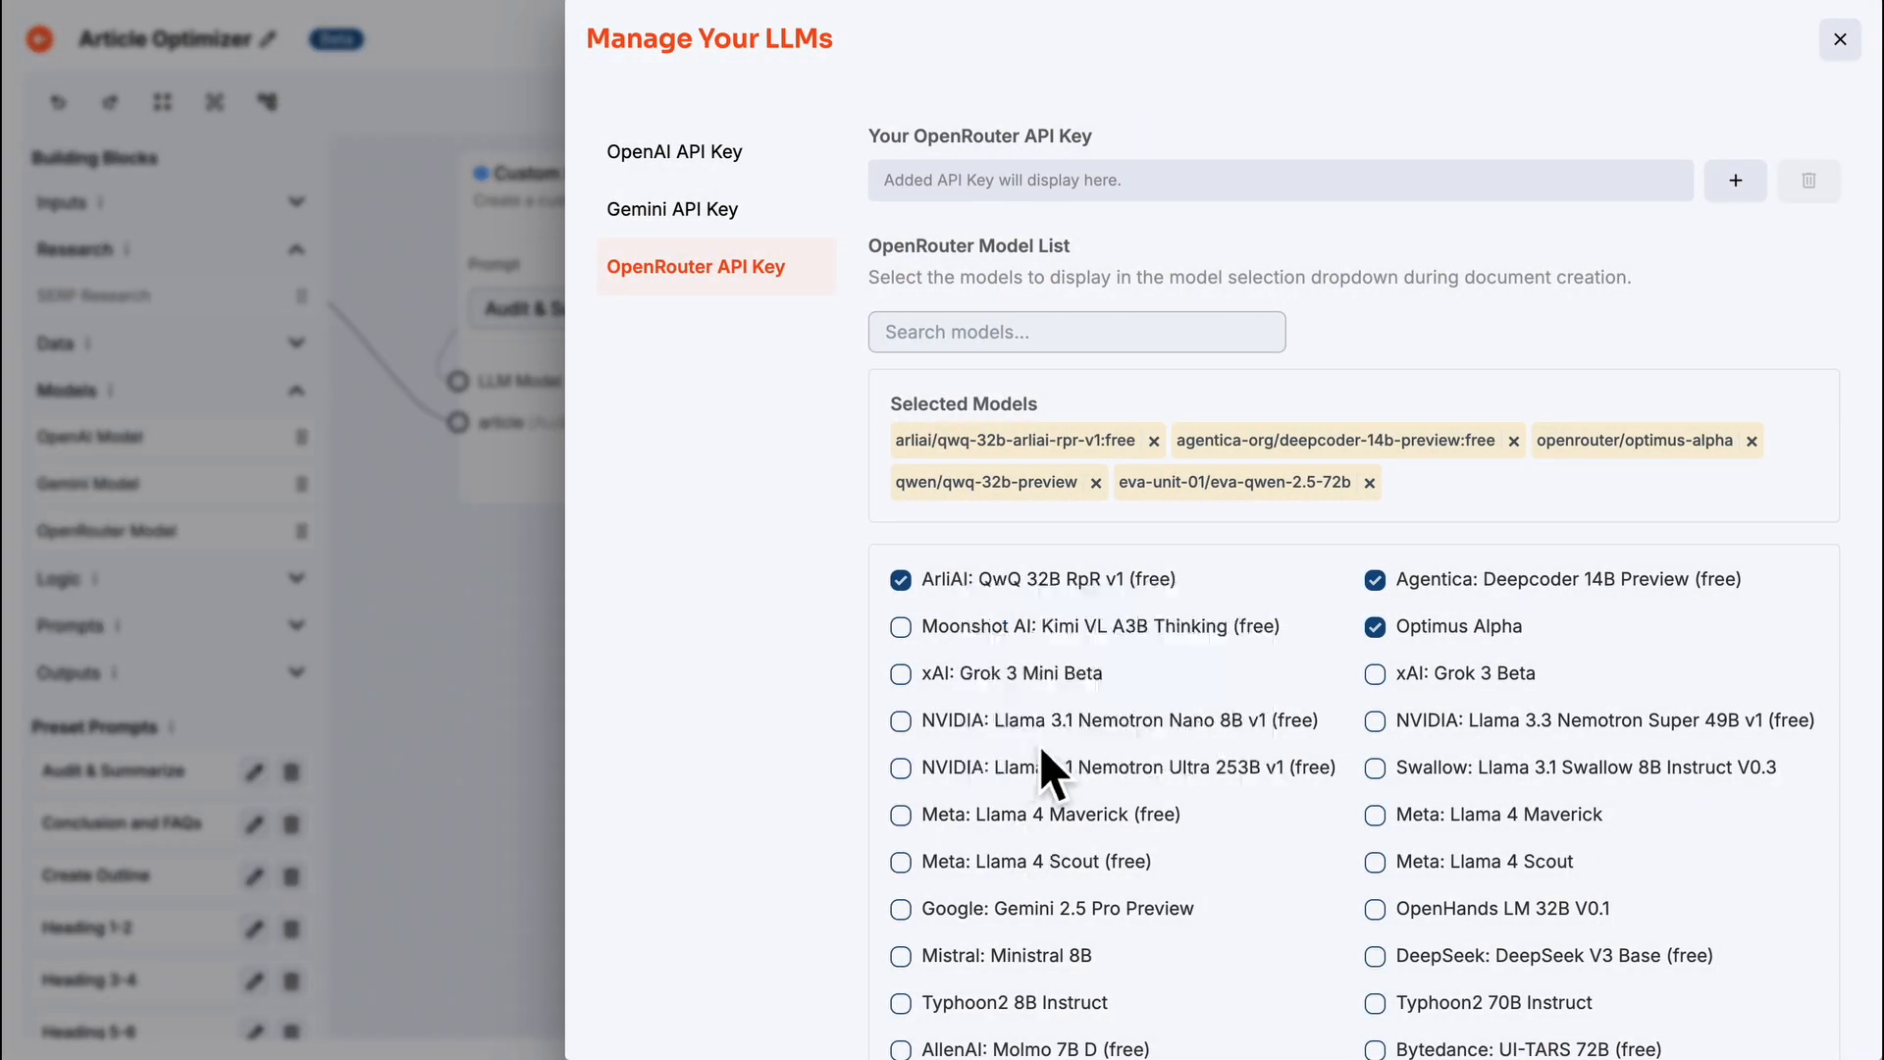
left_click(1737, 181)
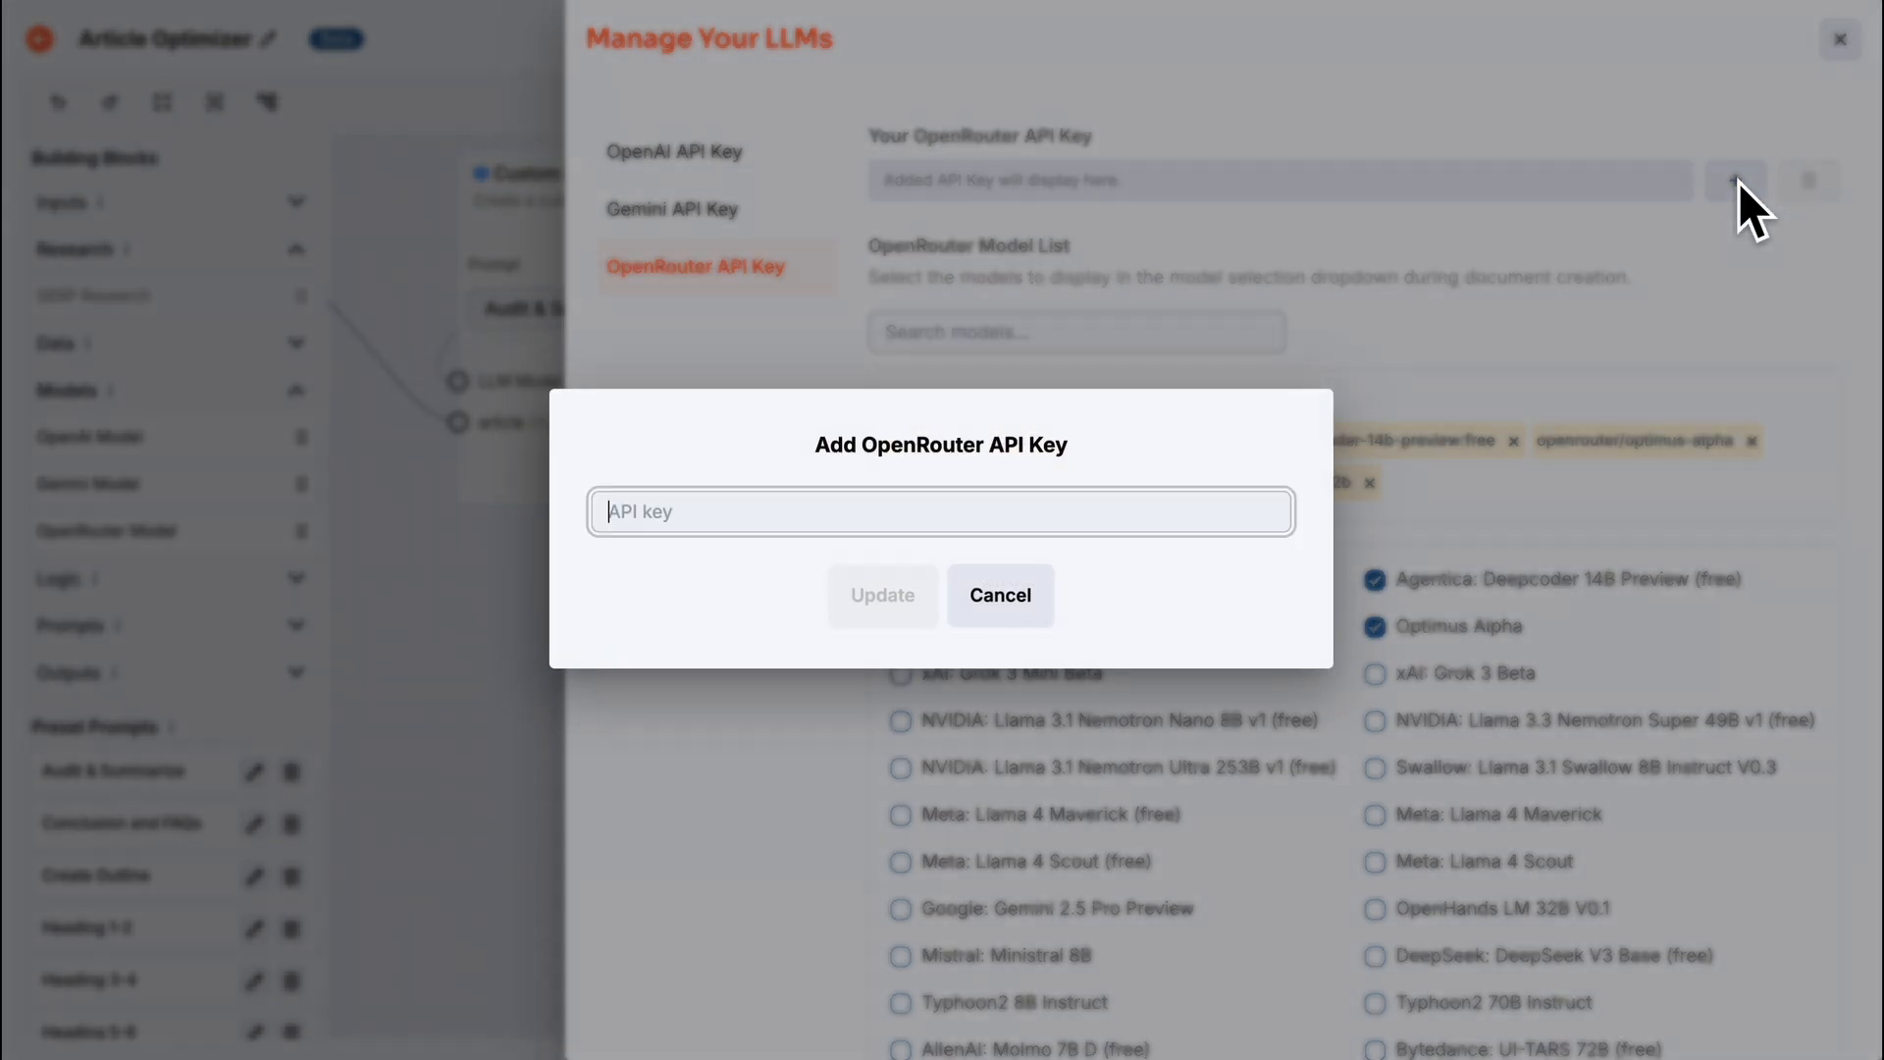
left_click(1044, 596)
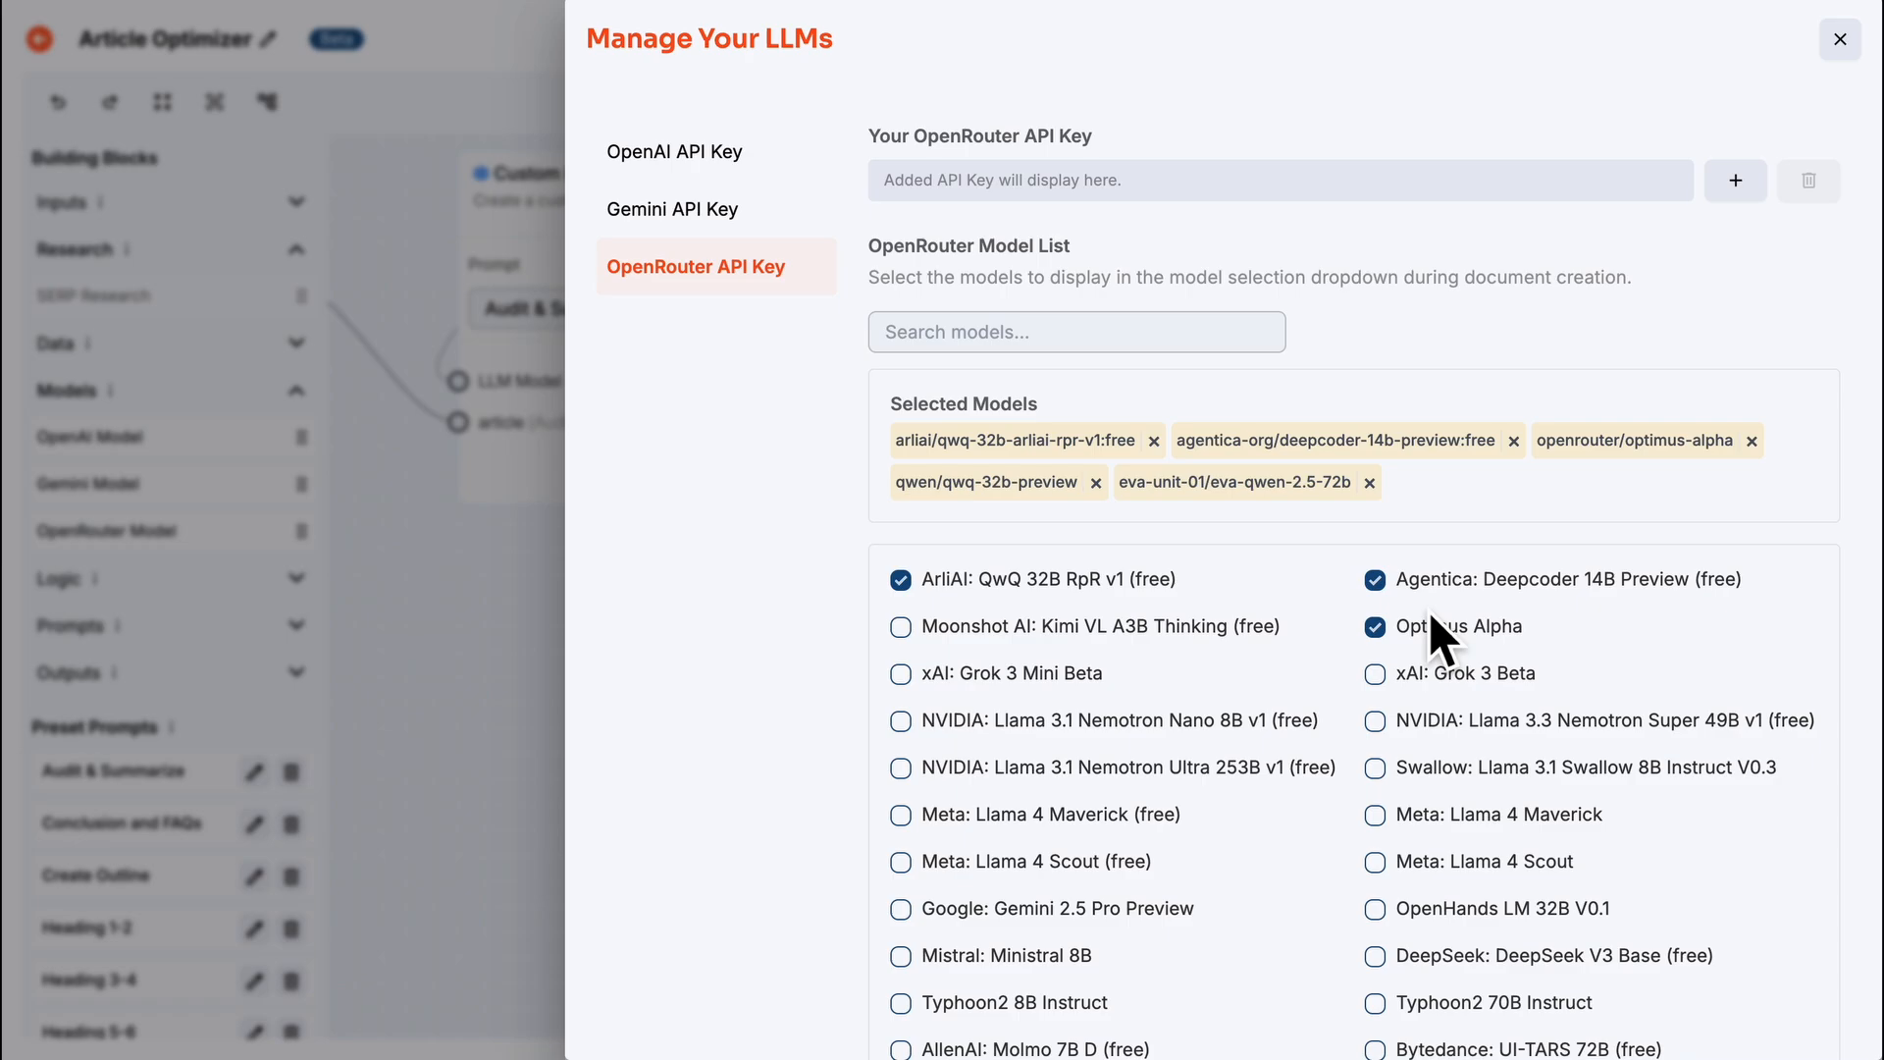
Add Moonshot AI: Kimi VL A3B Thinking (free), Google: Gemma 3 12B (free), Liquid: LFM 3B and EVA Qwen2.5 32B to the selected OpenRouter models.
left_click(901, 629)
scroll(913, 746, "down", 5)
scroll(913, 766, "down", 3)
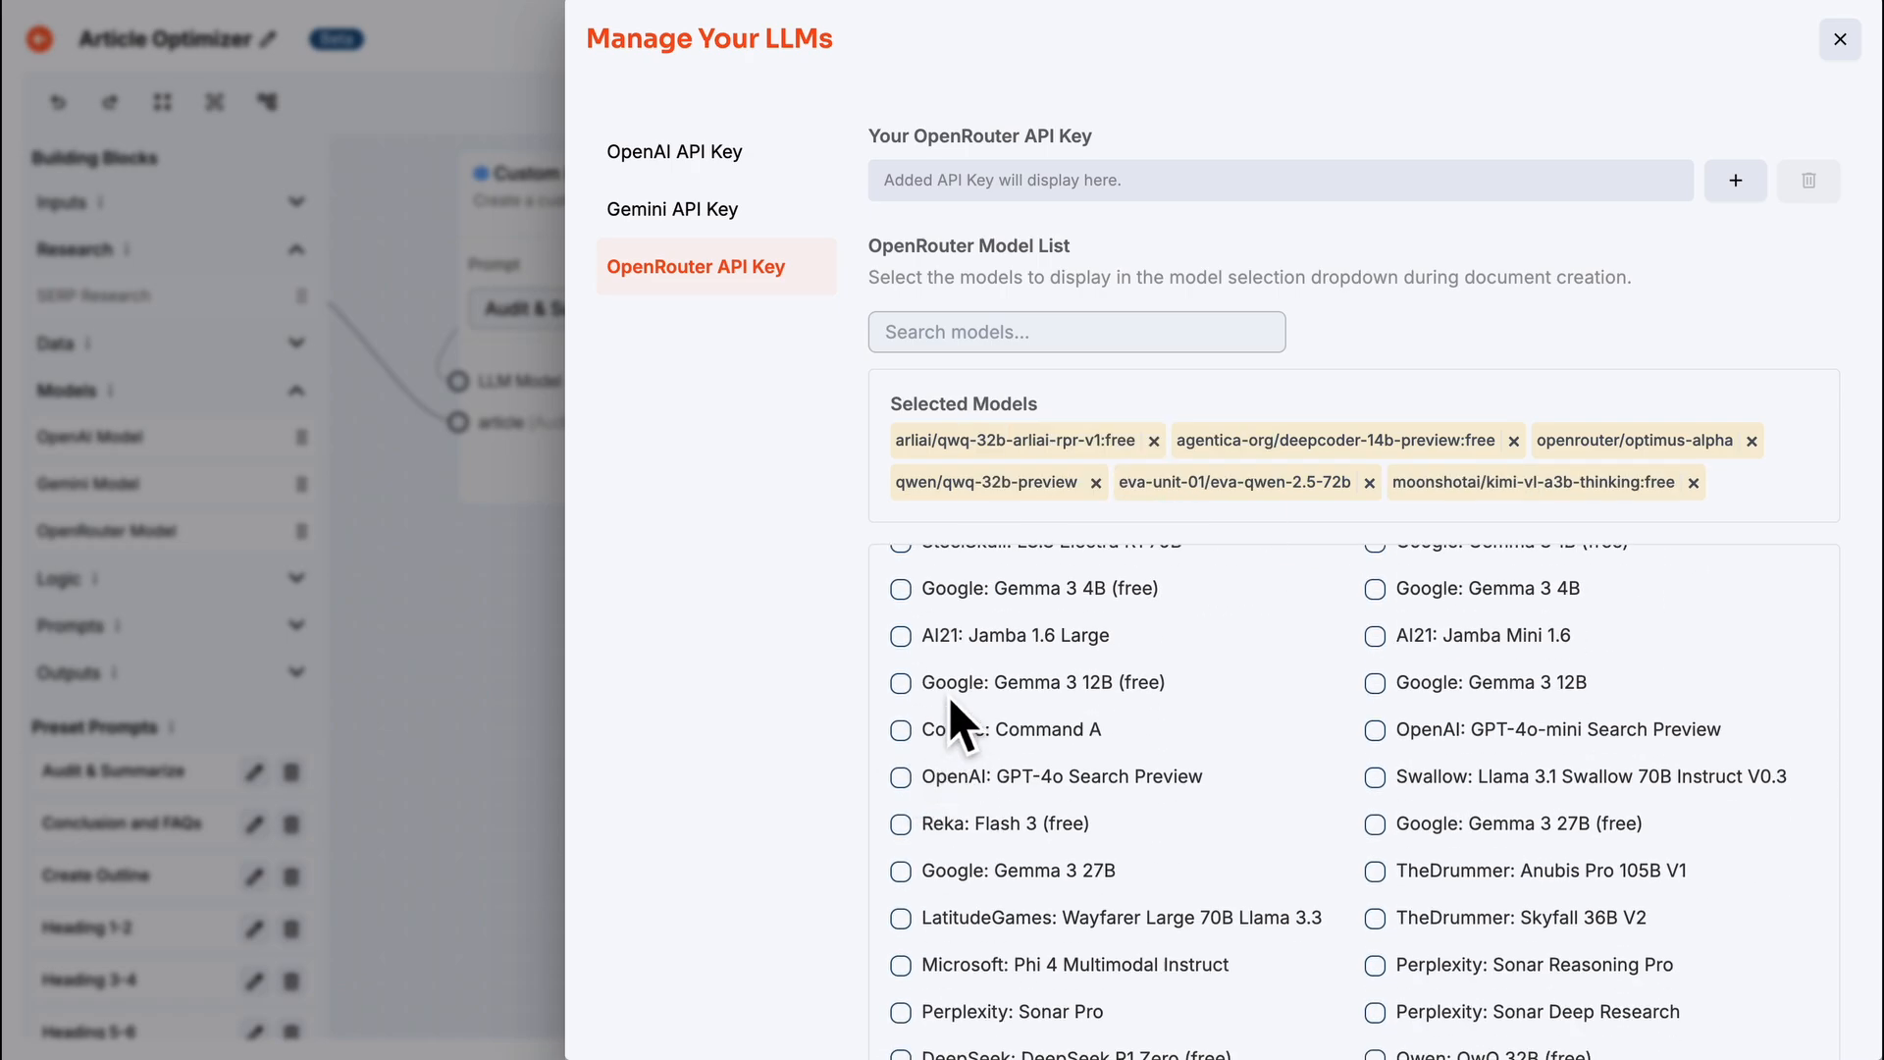
left_click(899, 678)
scroll(899, 680, "down", 5)
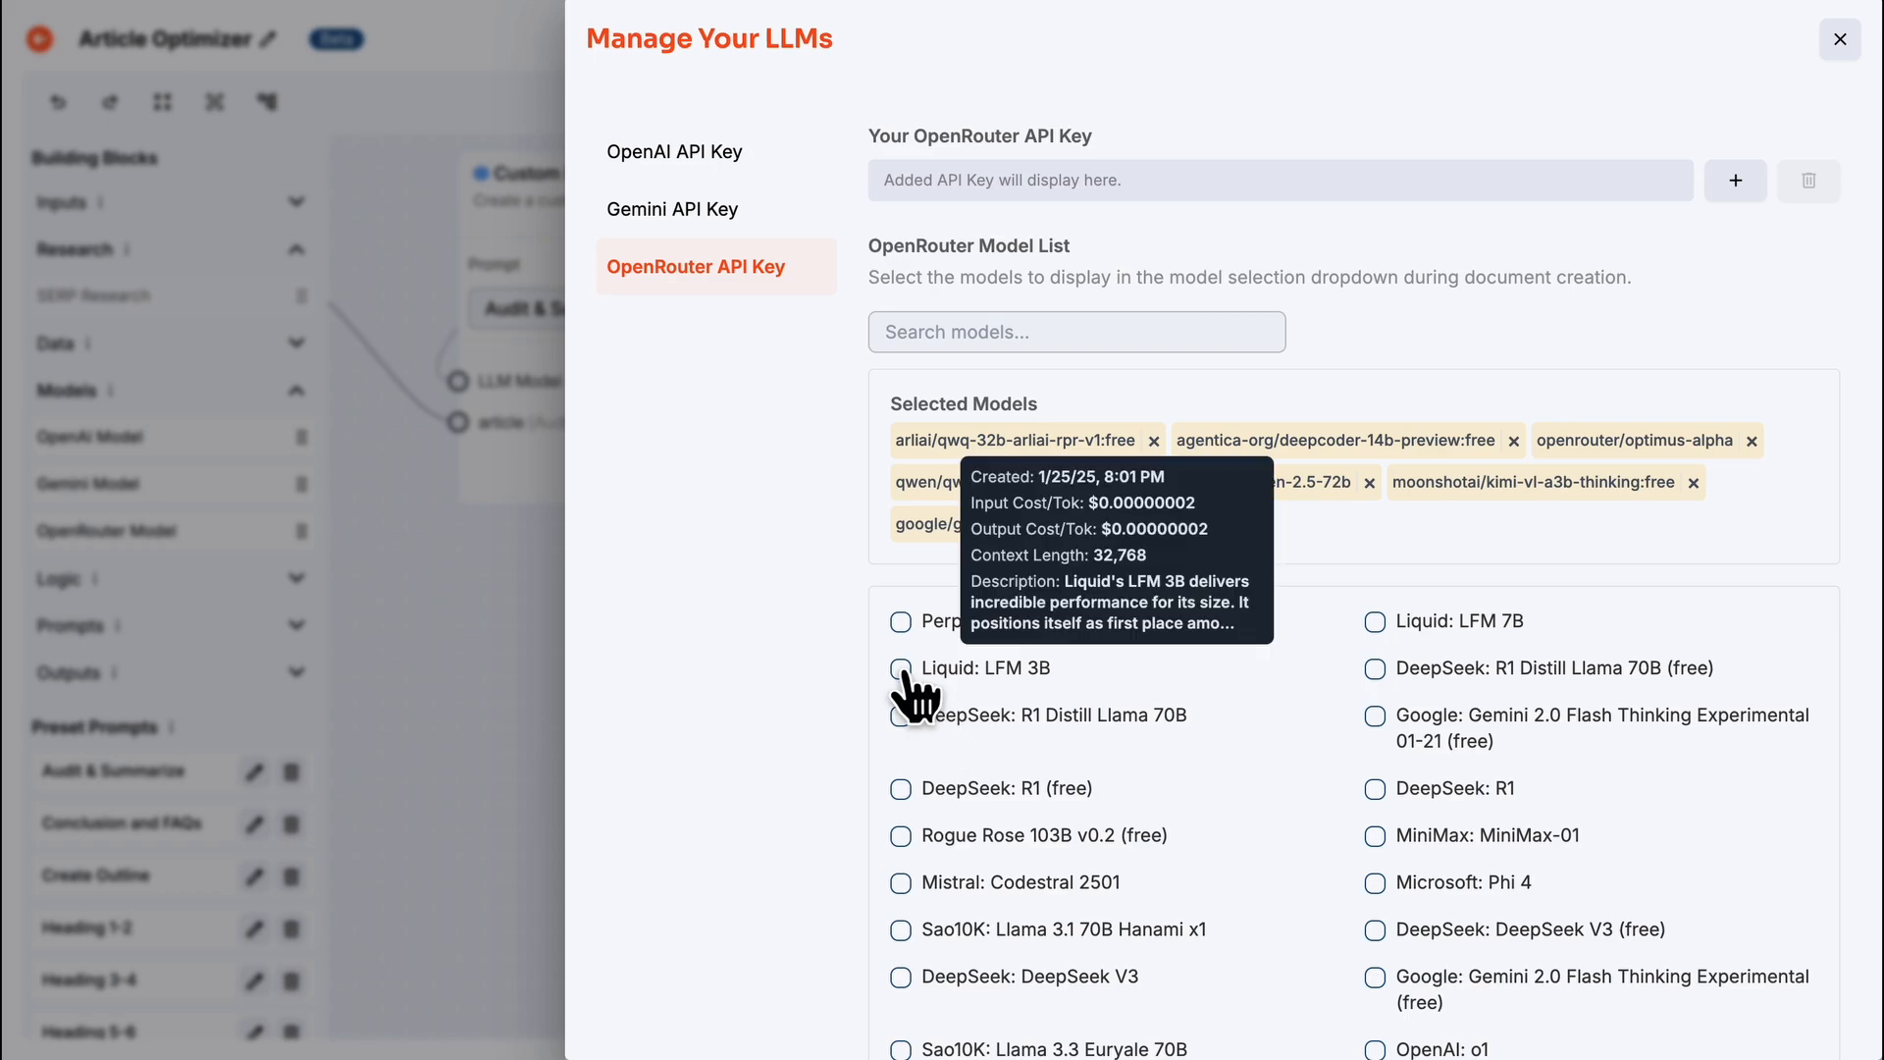
left_click(902, 671)
scroll(904, 675, "down", 5)
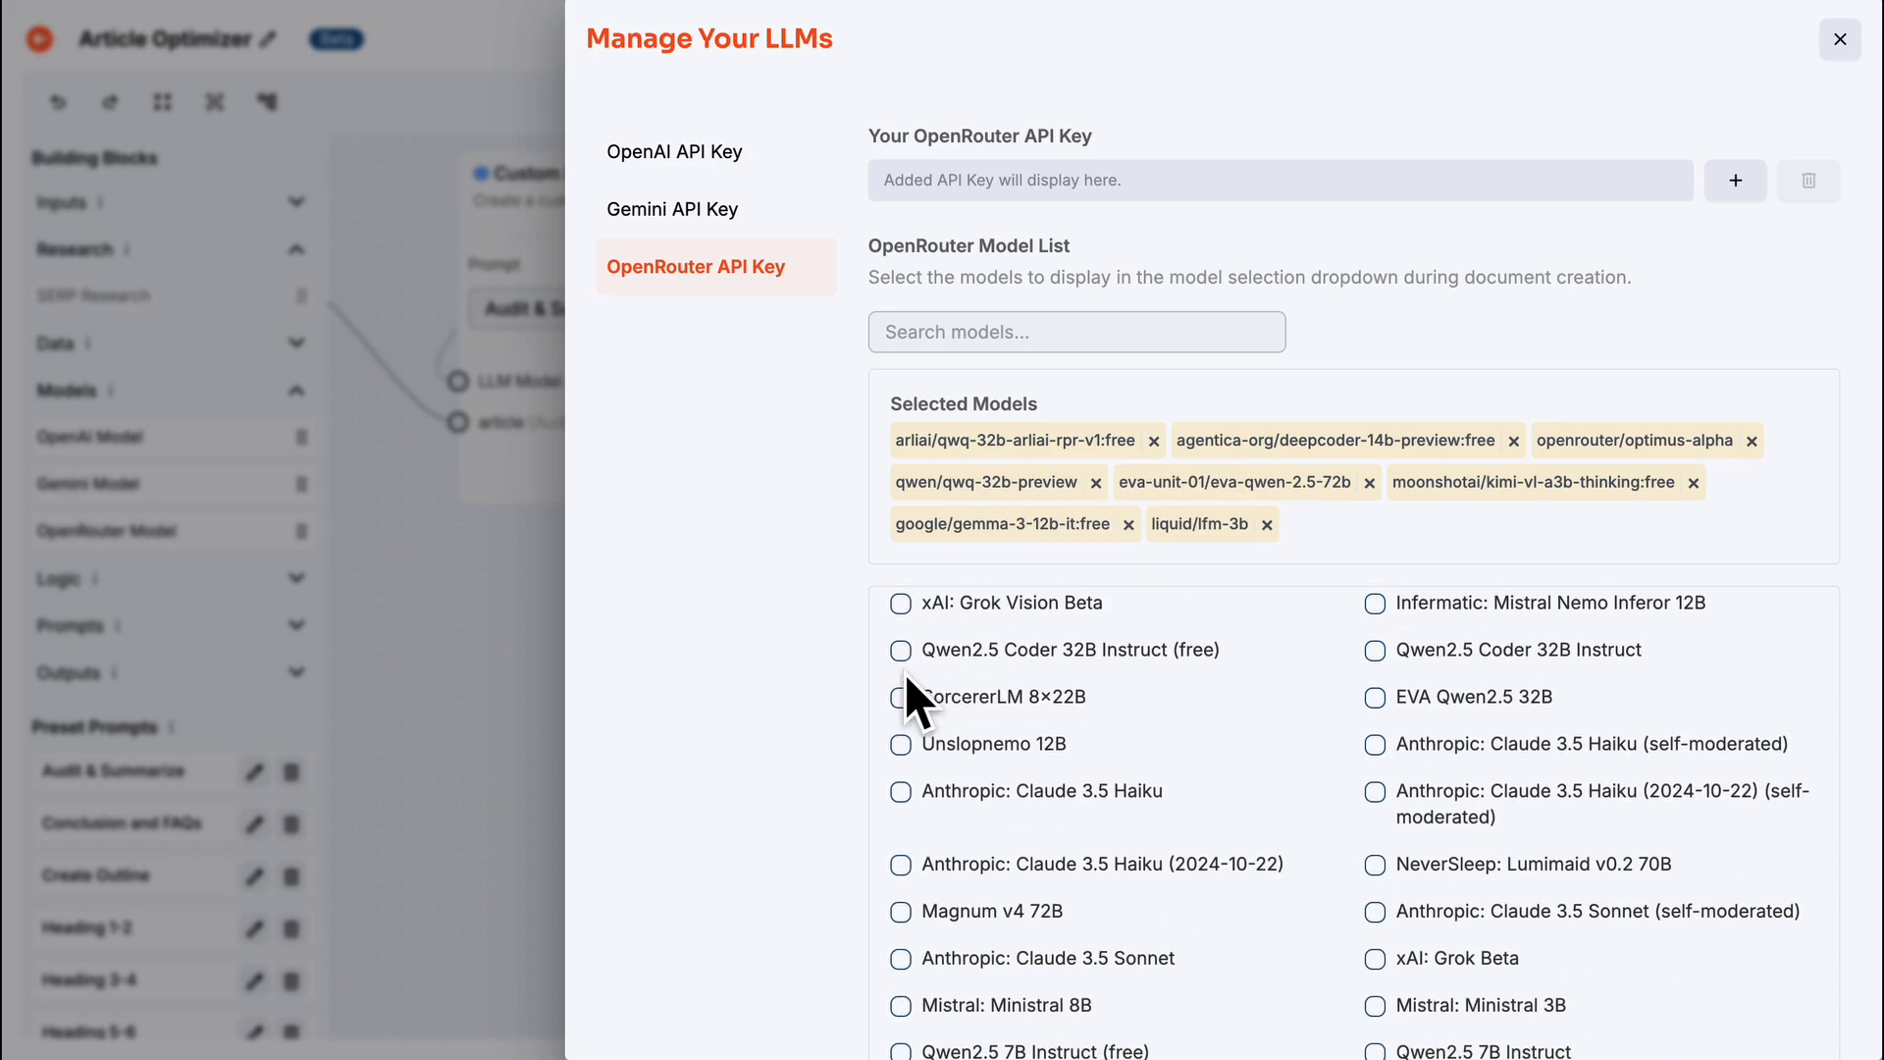
left_click(1377, 699)
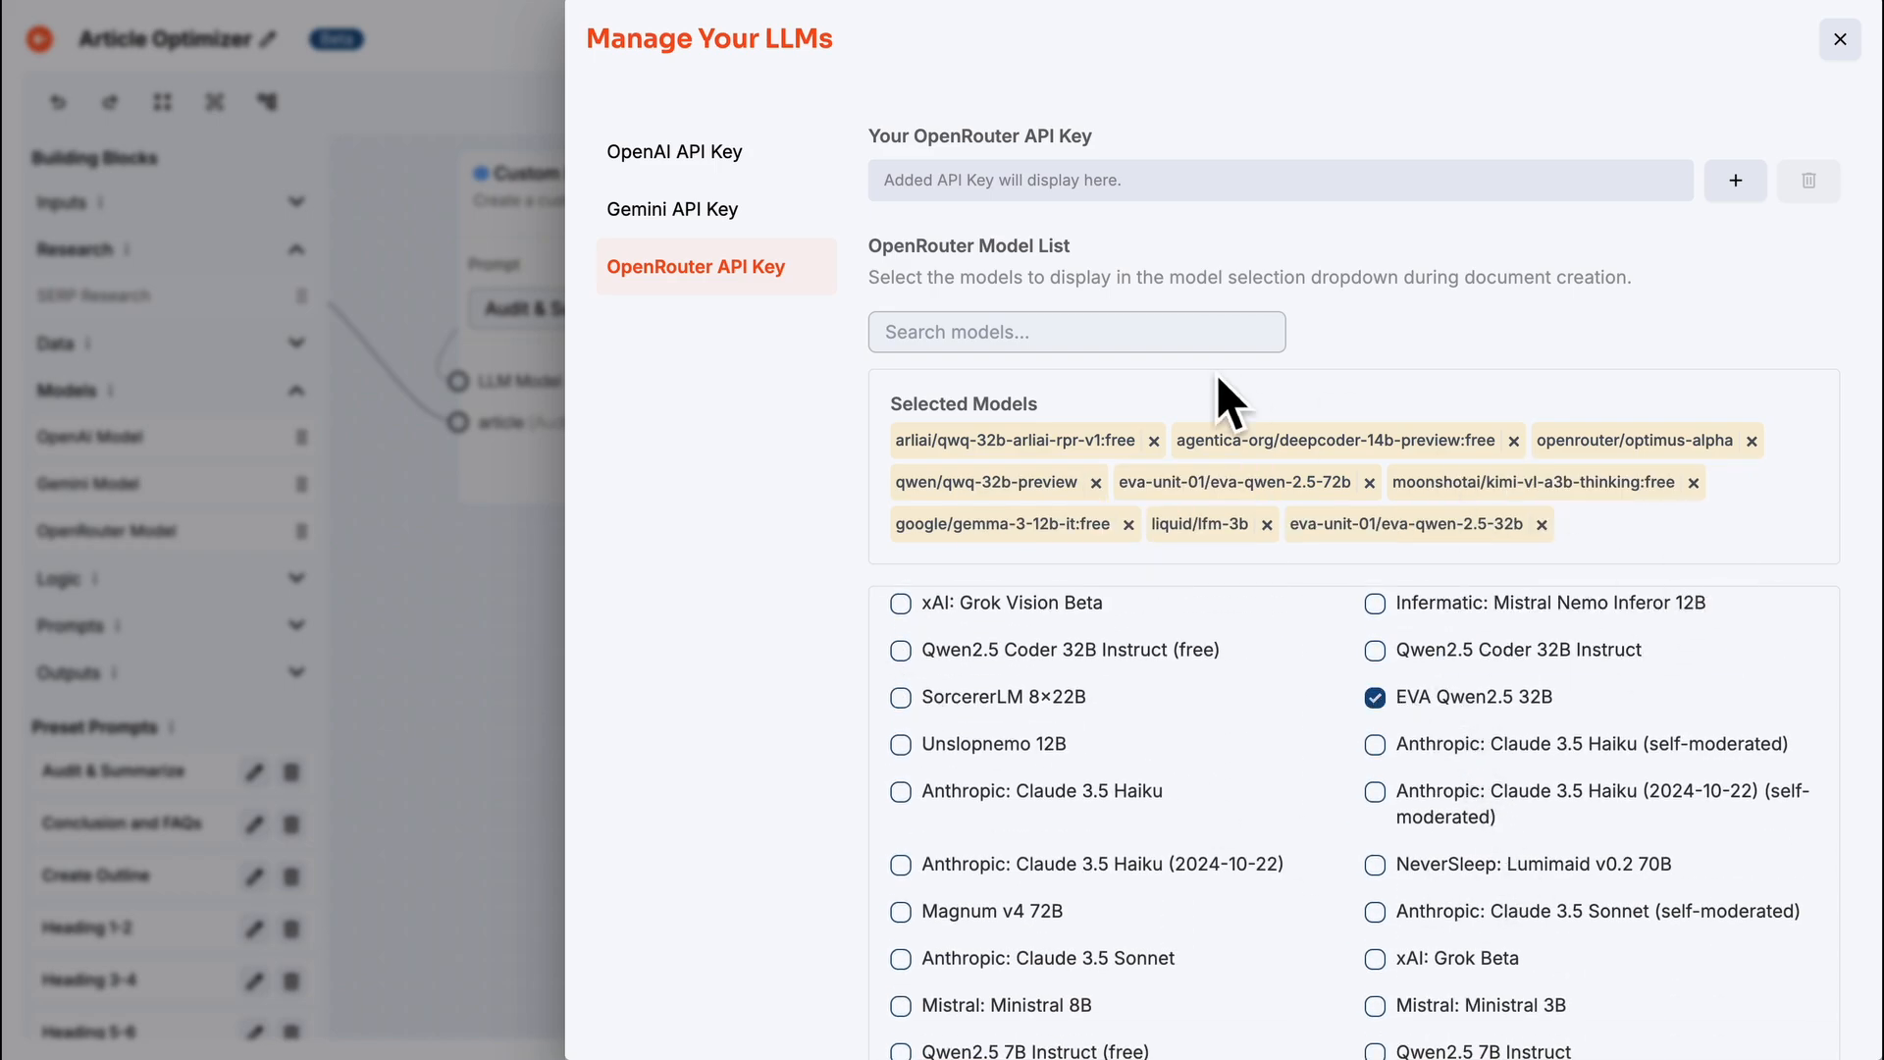
left_click(525, 498)
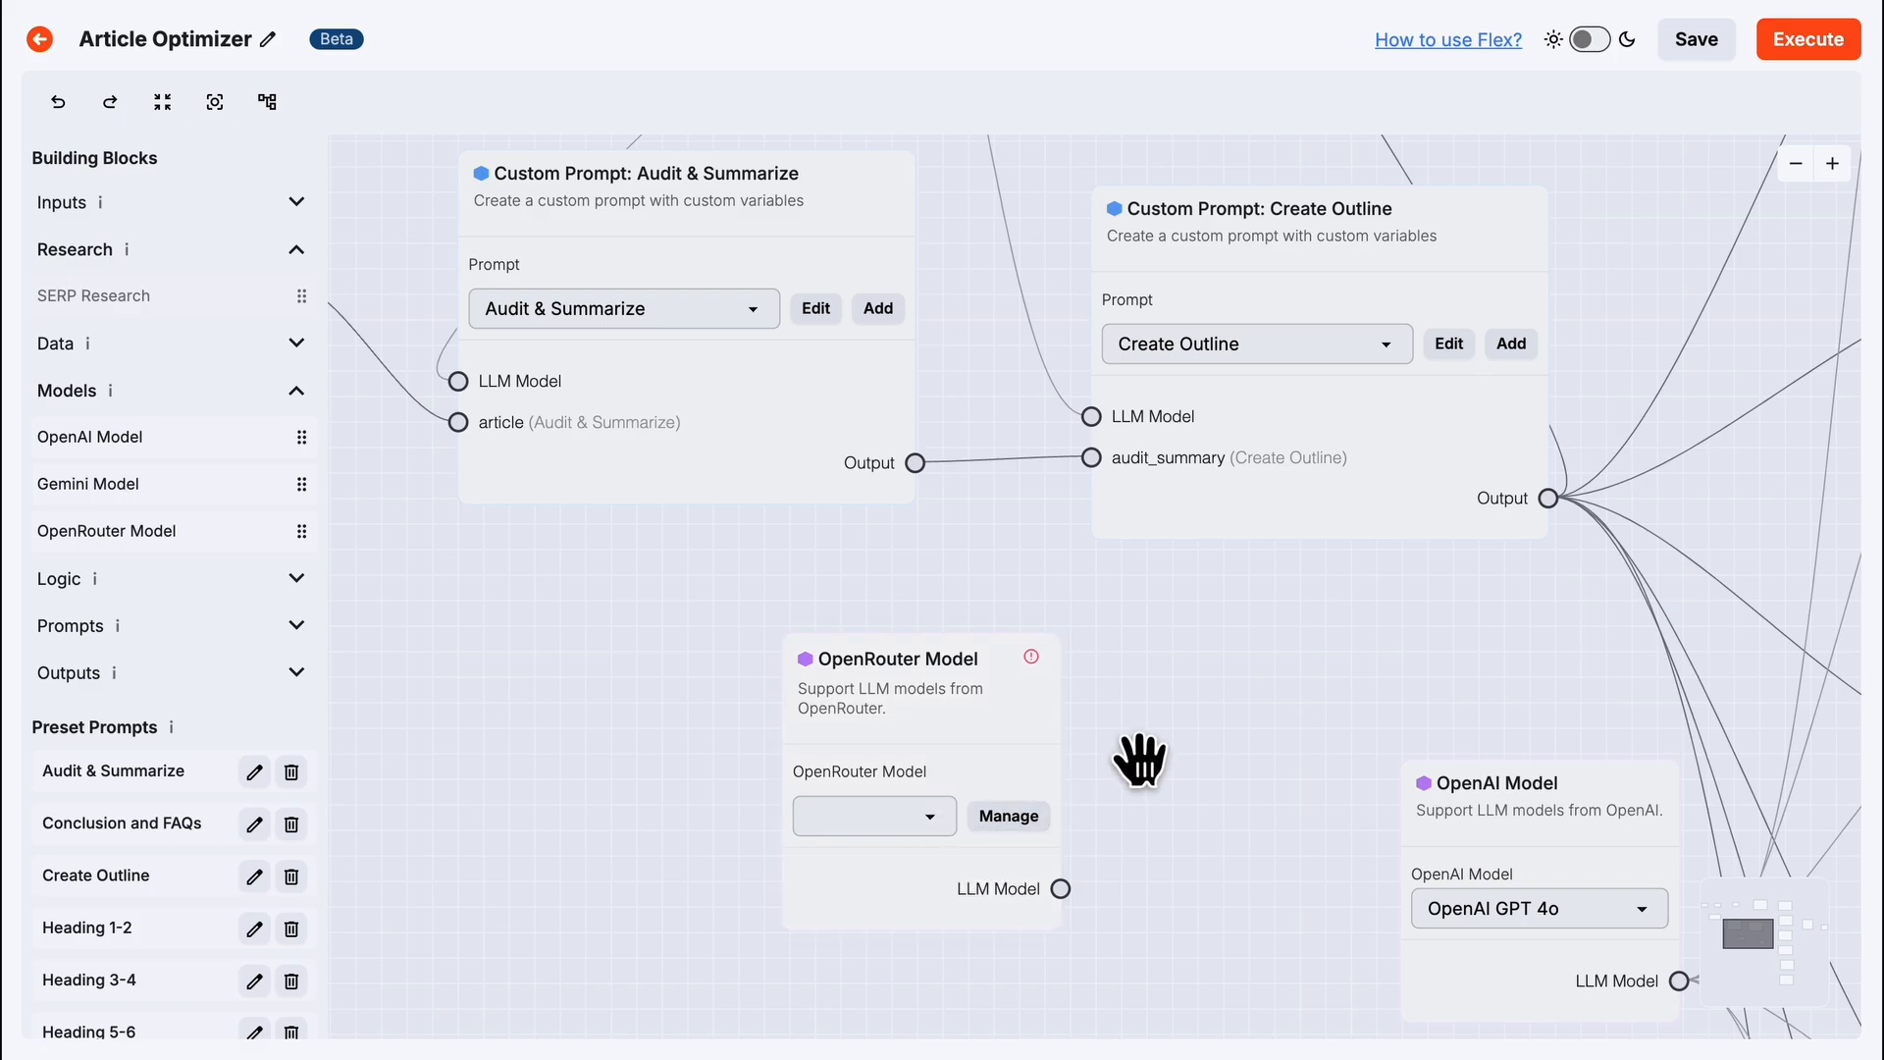
Set the OpenRouter Model block to use the openrouter/optimus-alpha model.
scroll(1158, 678, "down", 2)
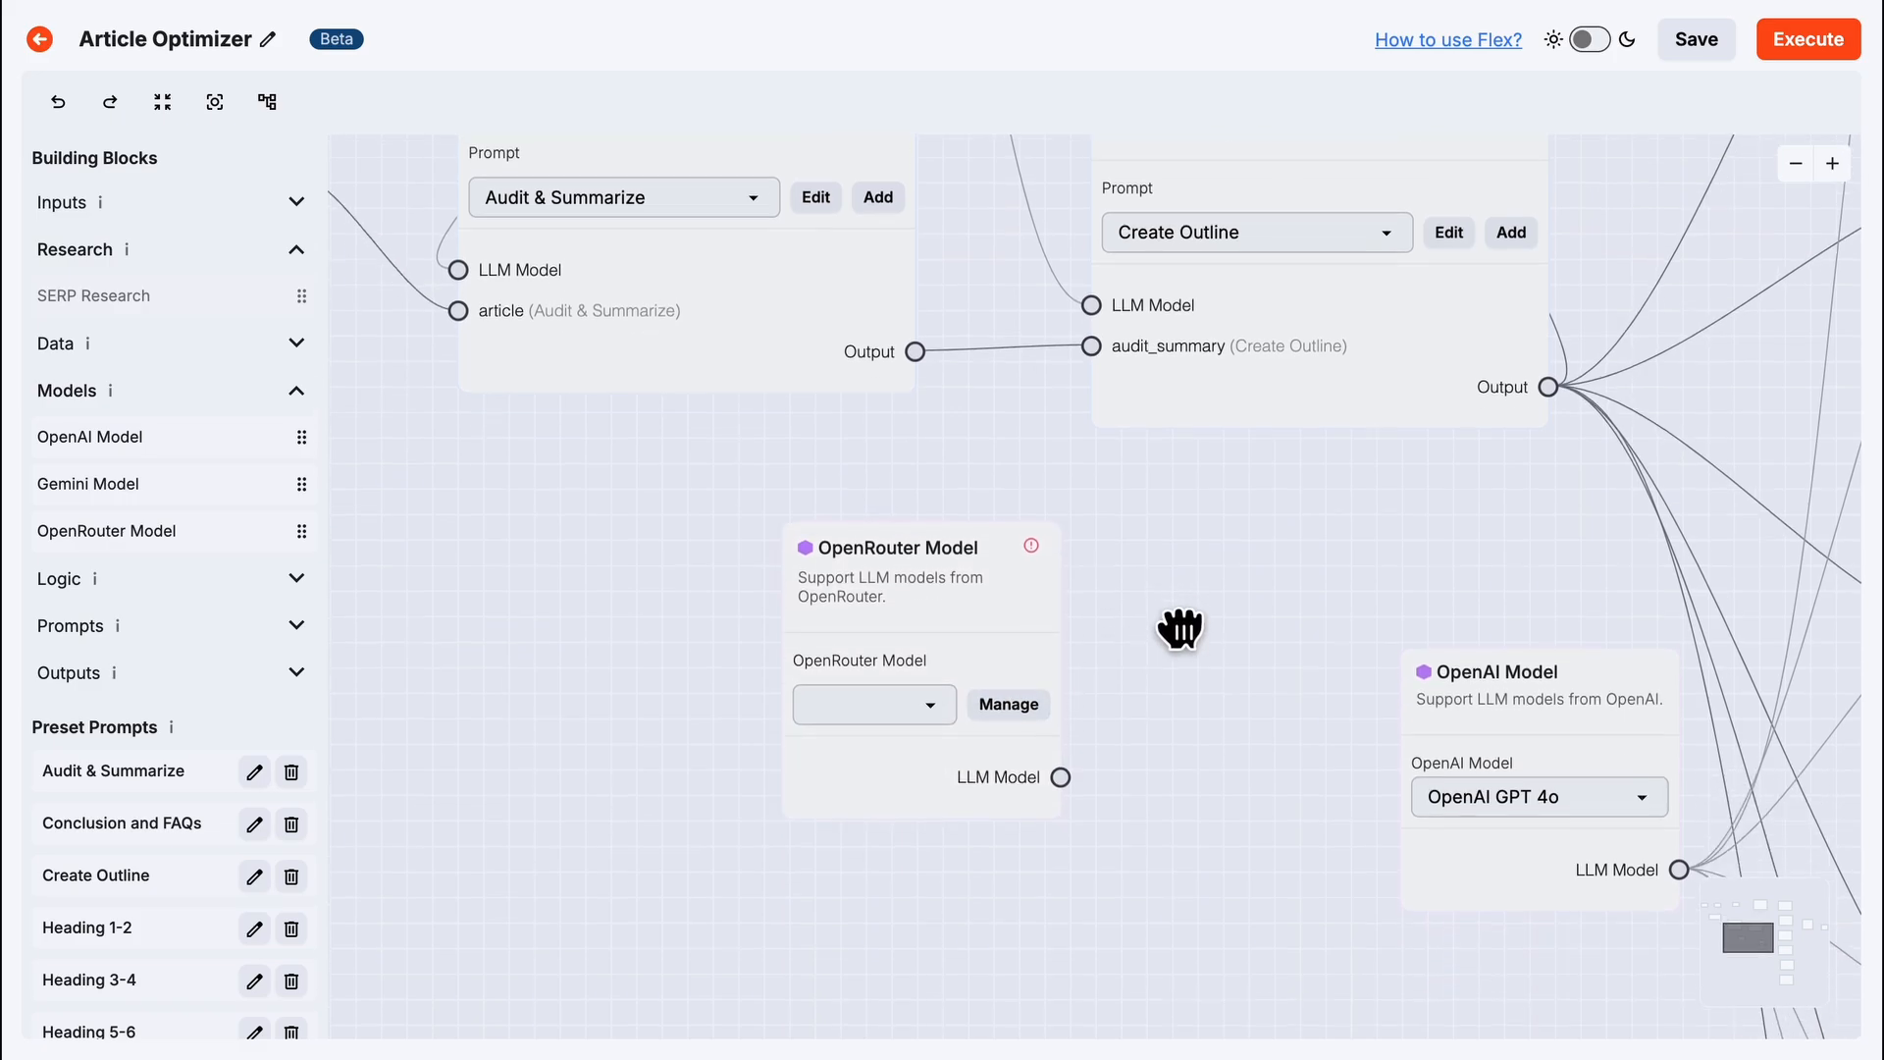
left_click(948, 715)
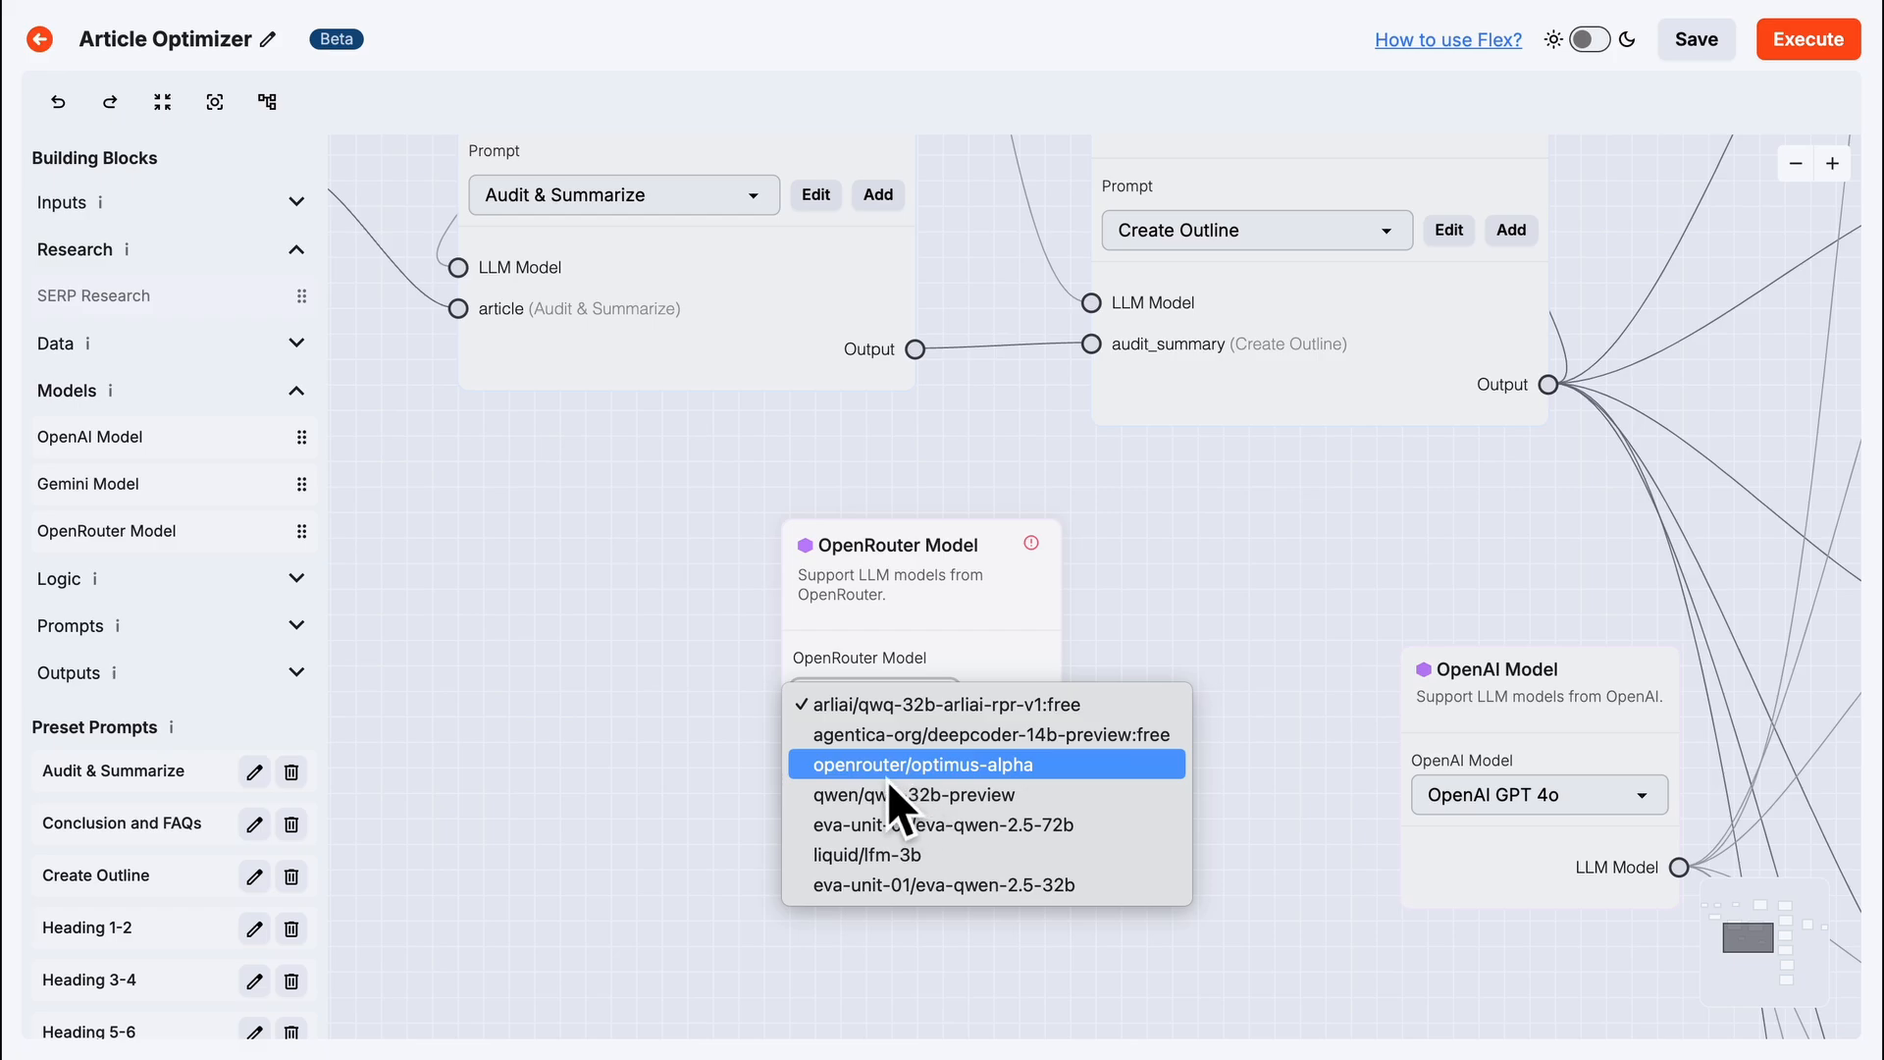
left_click(992, 772)
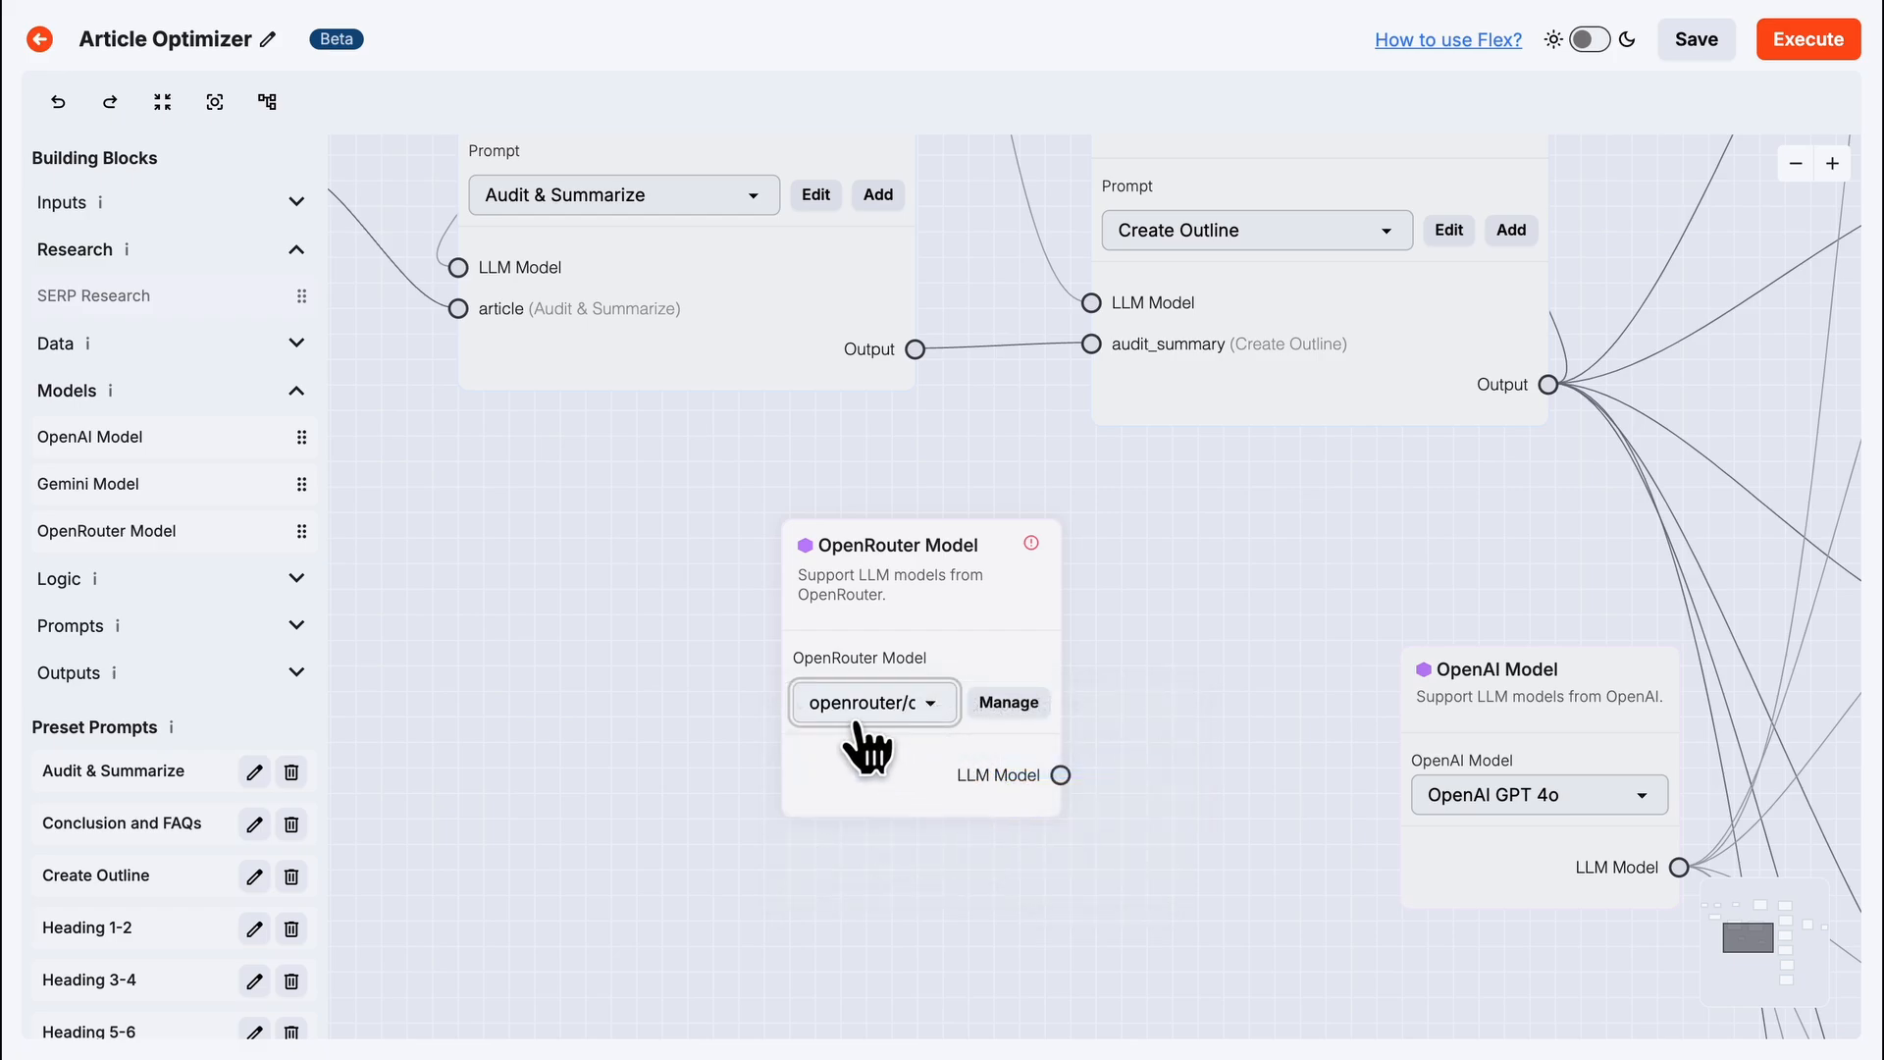
Shift the OpenRouter Model block slightly away from the OpenAI Model block and connect its output to the Create Outline prompt's LLM Model input.
left_click_drag(1019, 602, 910, 599)
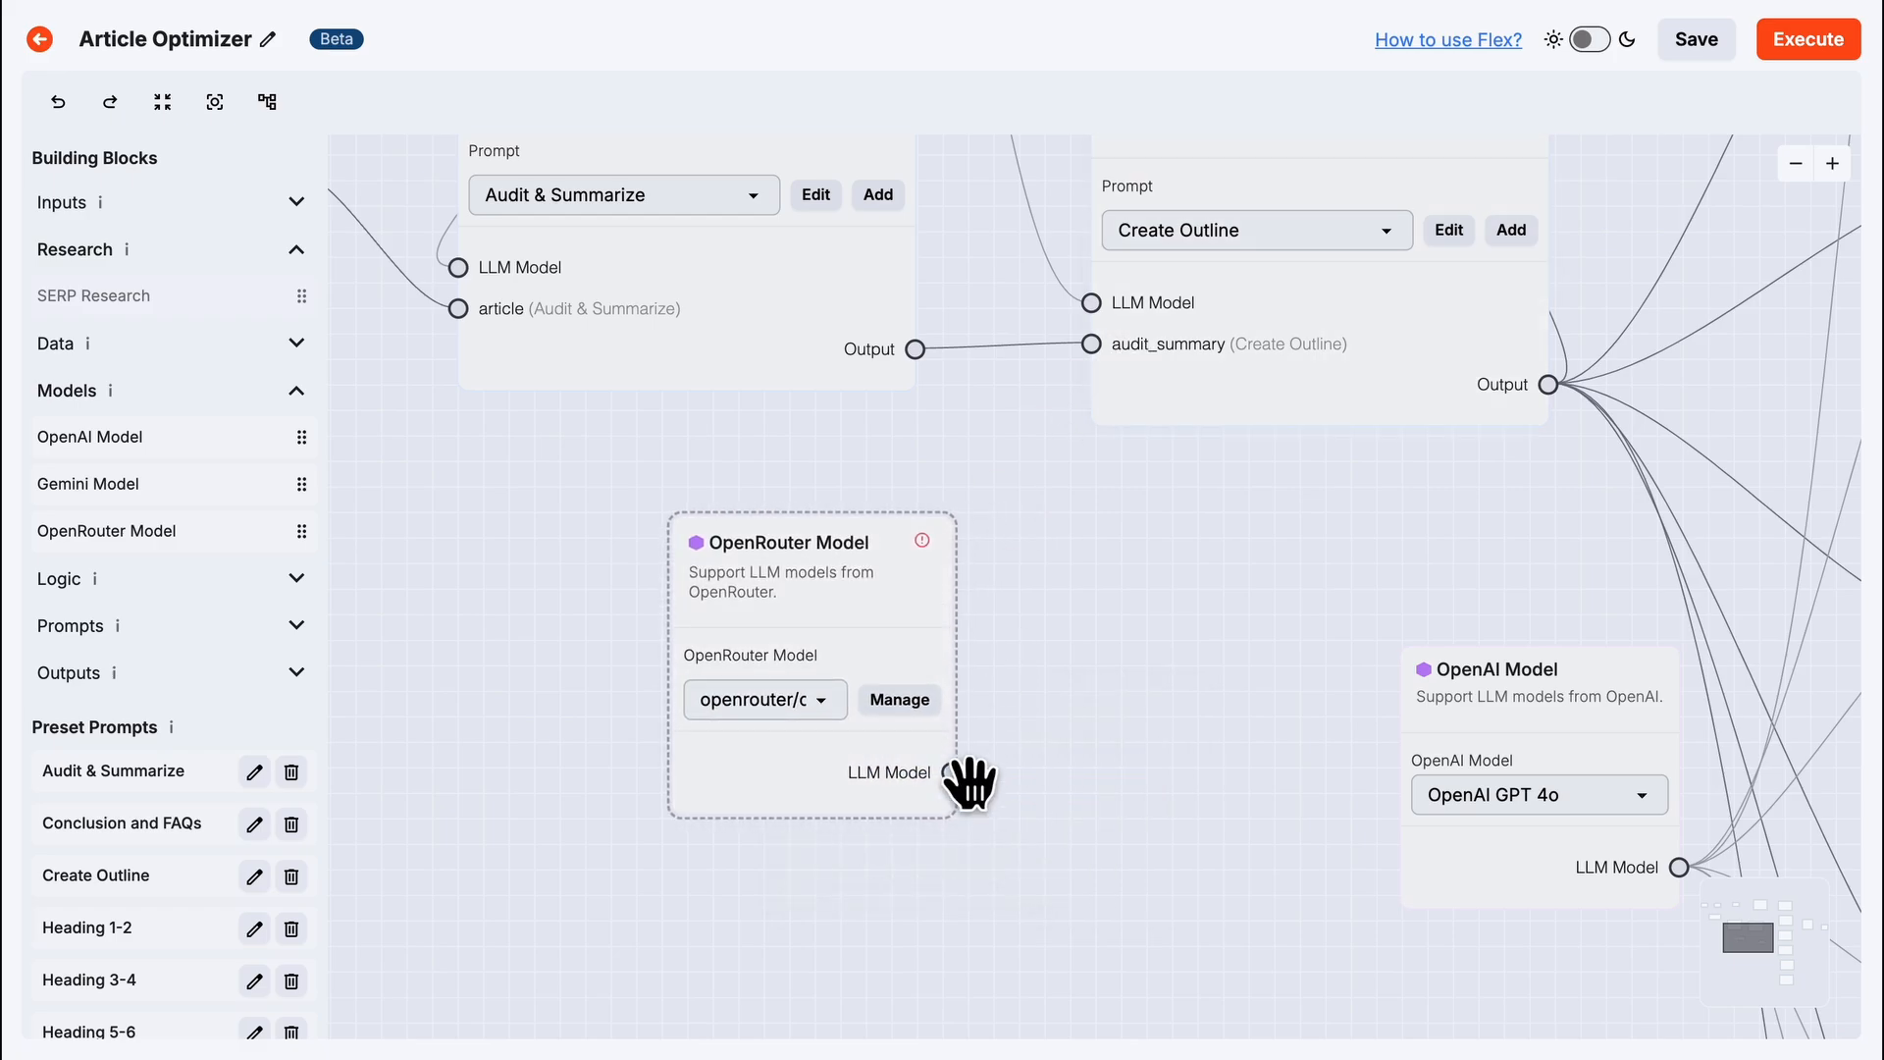
left_click_drag(954, 780, 1016, 618)
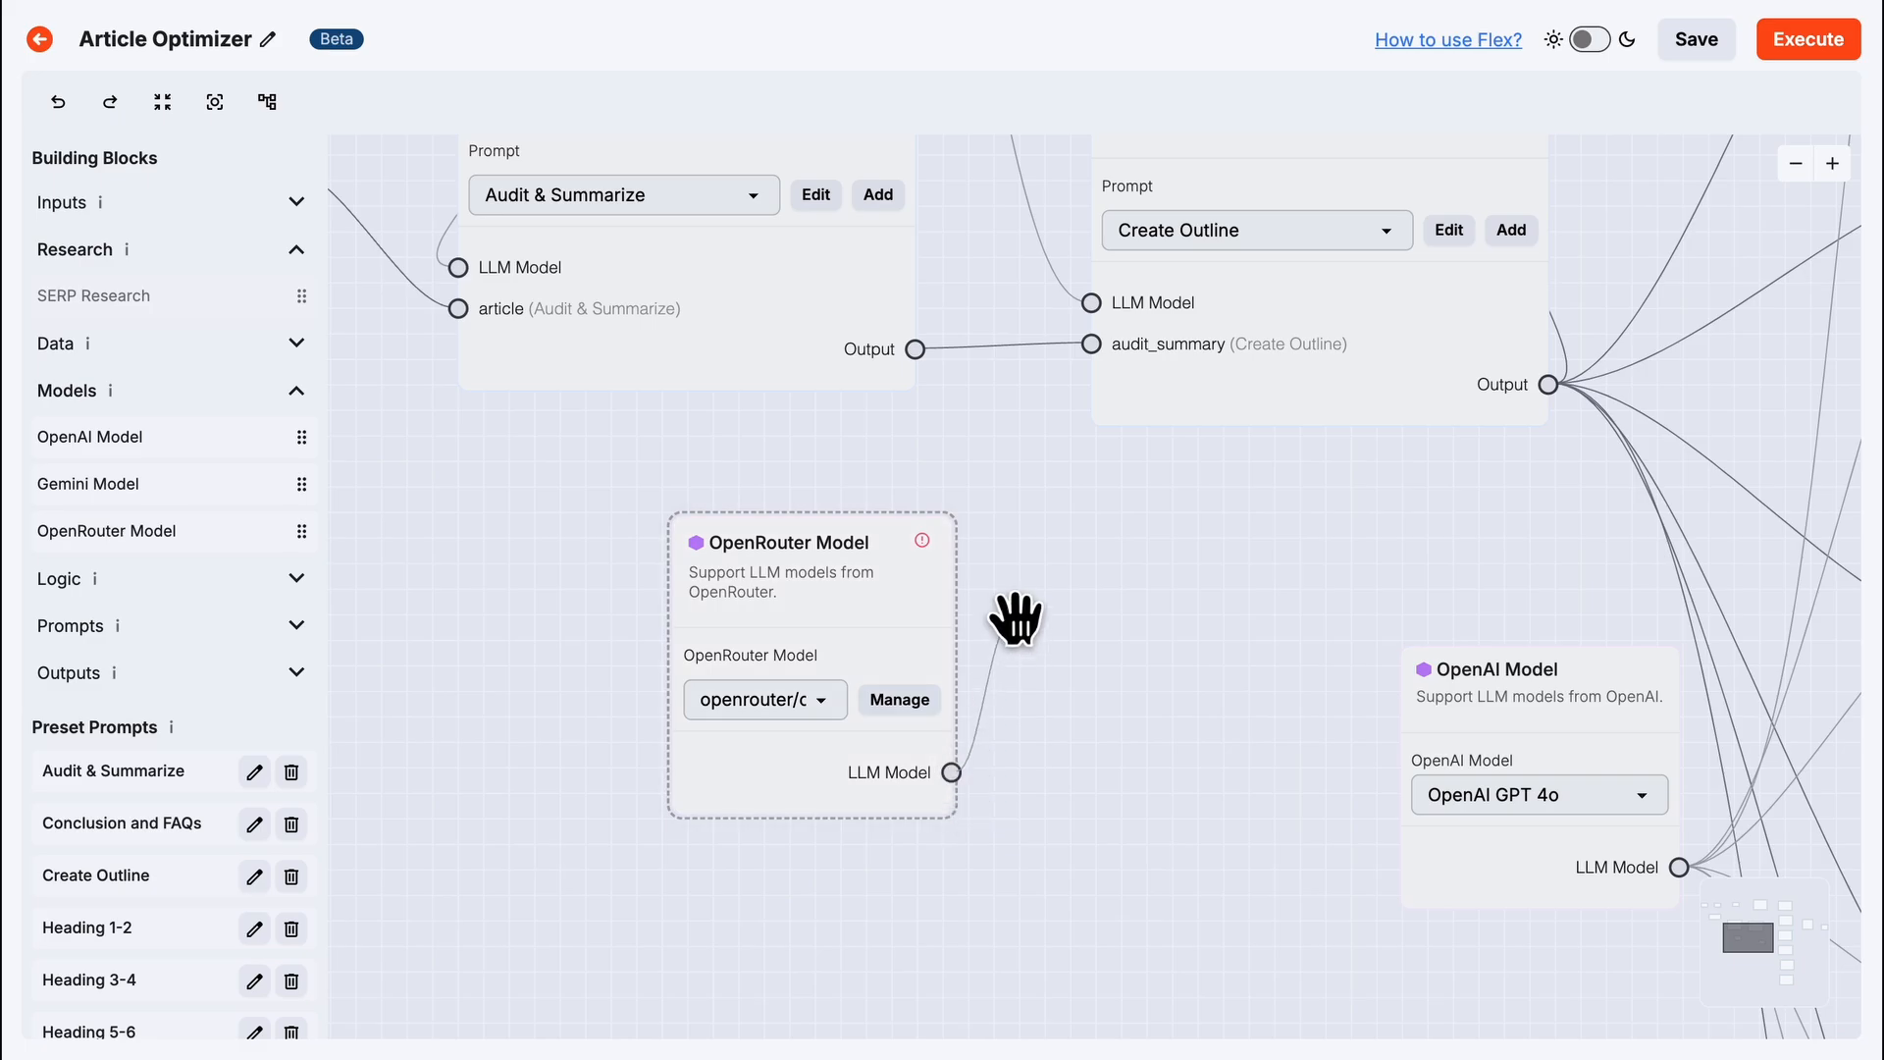
left_click_drag(1016, 619, 1091, 304)
Add a Gemini Model block beside the Audit & Summarize prompt and connect its output to that prompt's LLM Model input.
left_click_drag(1138, 504, 1296, 689)
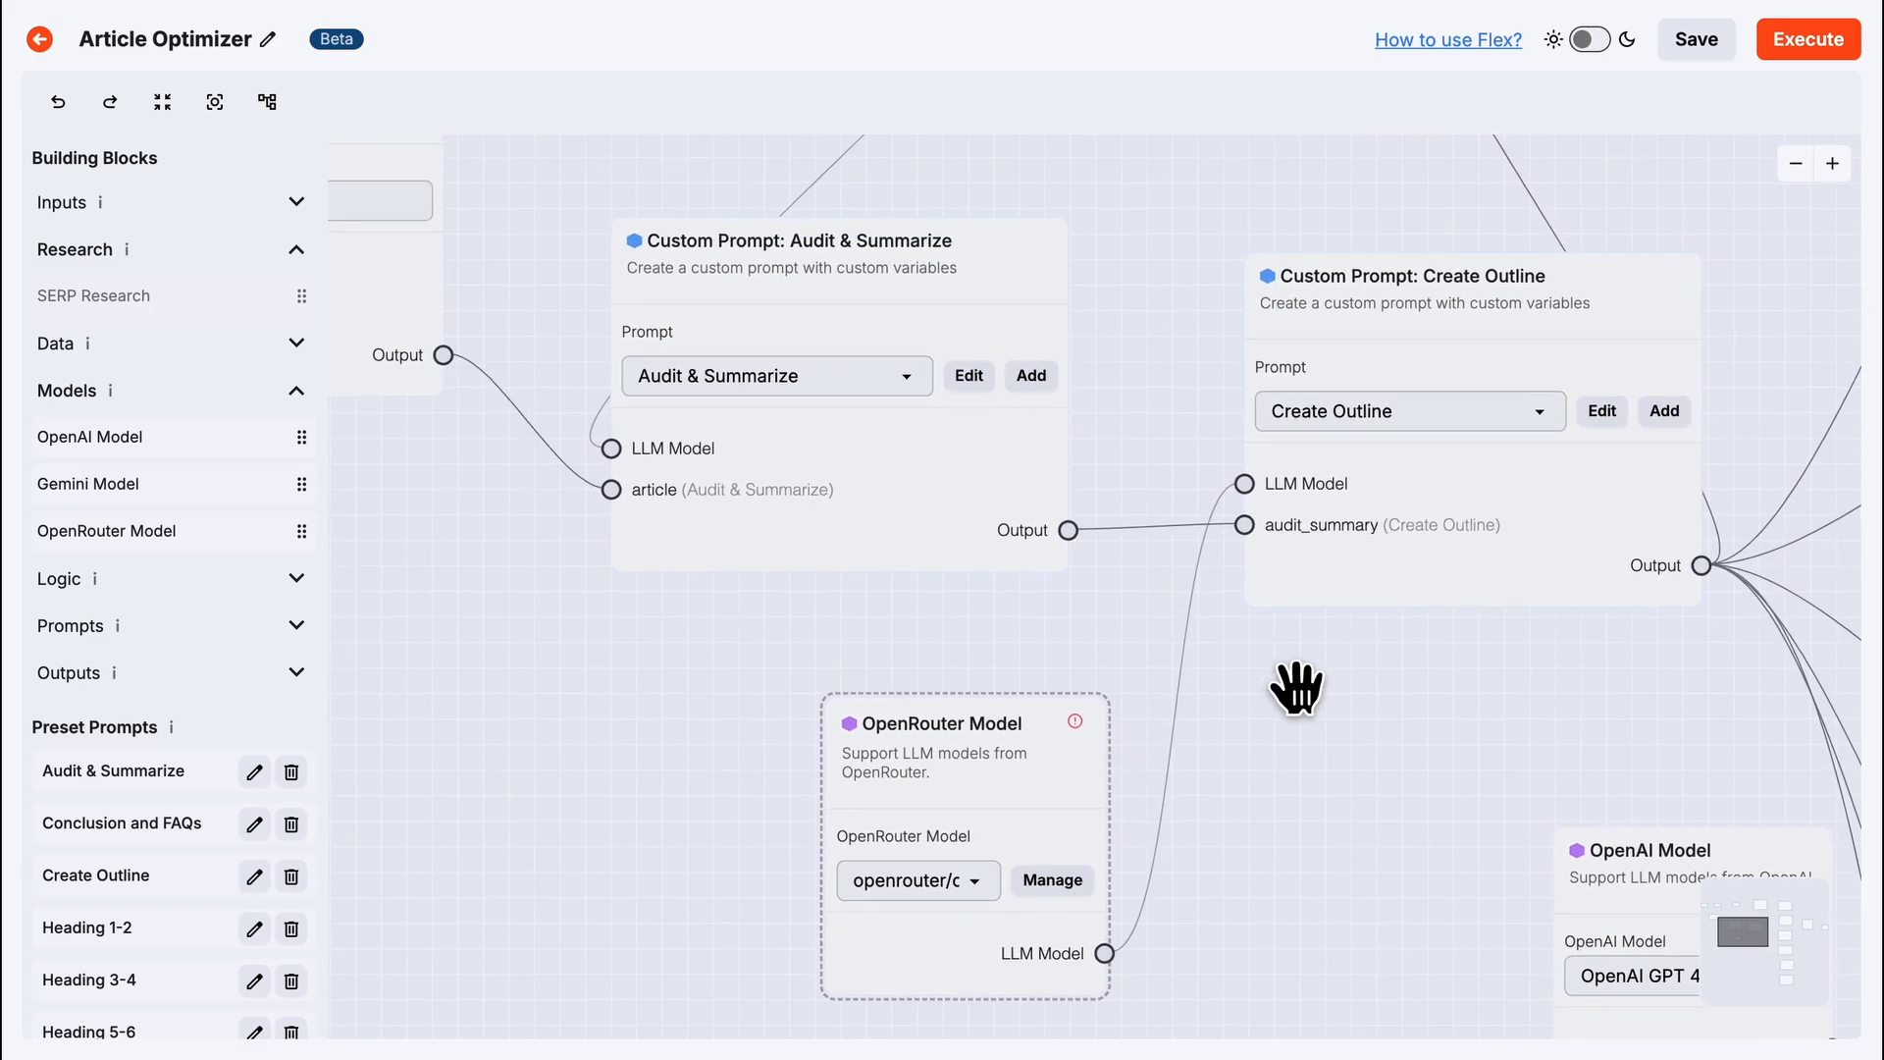
left_click_drag(813, 677, 1017, 681)
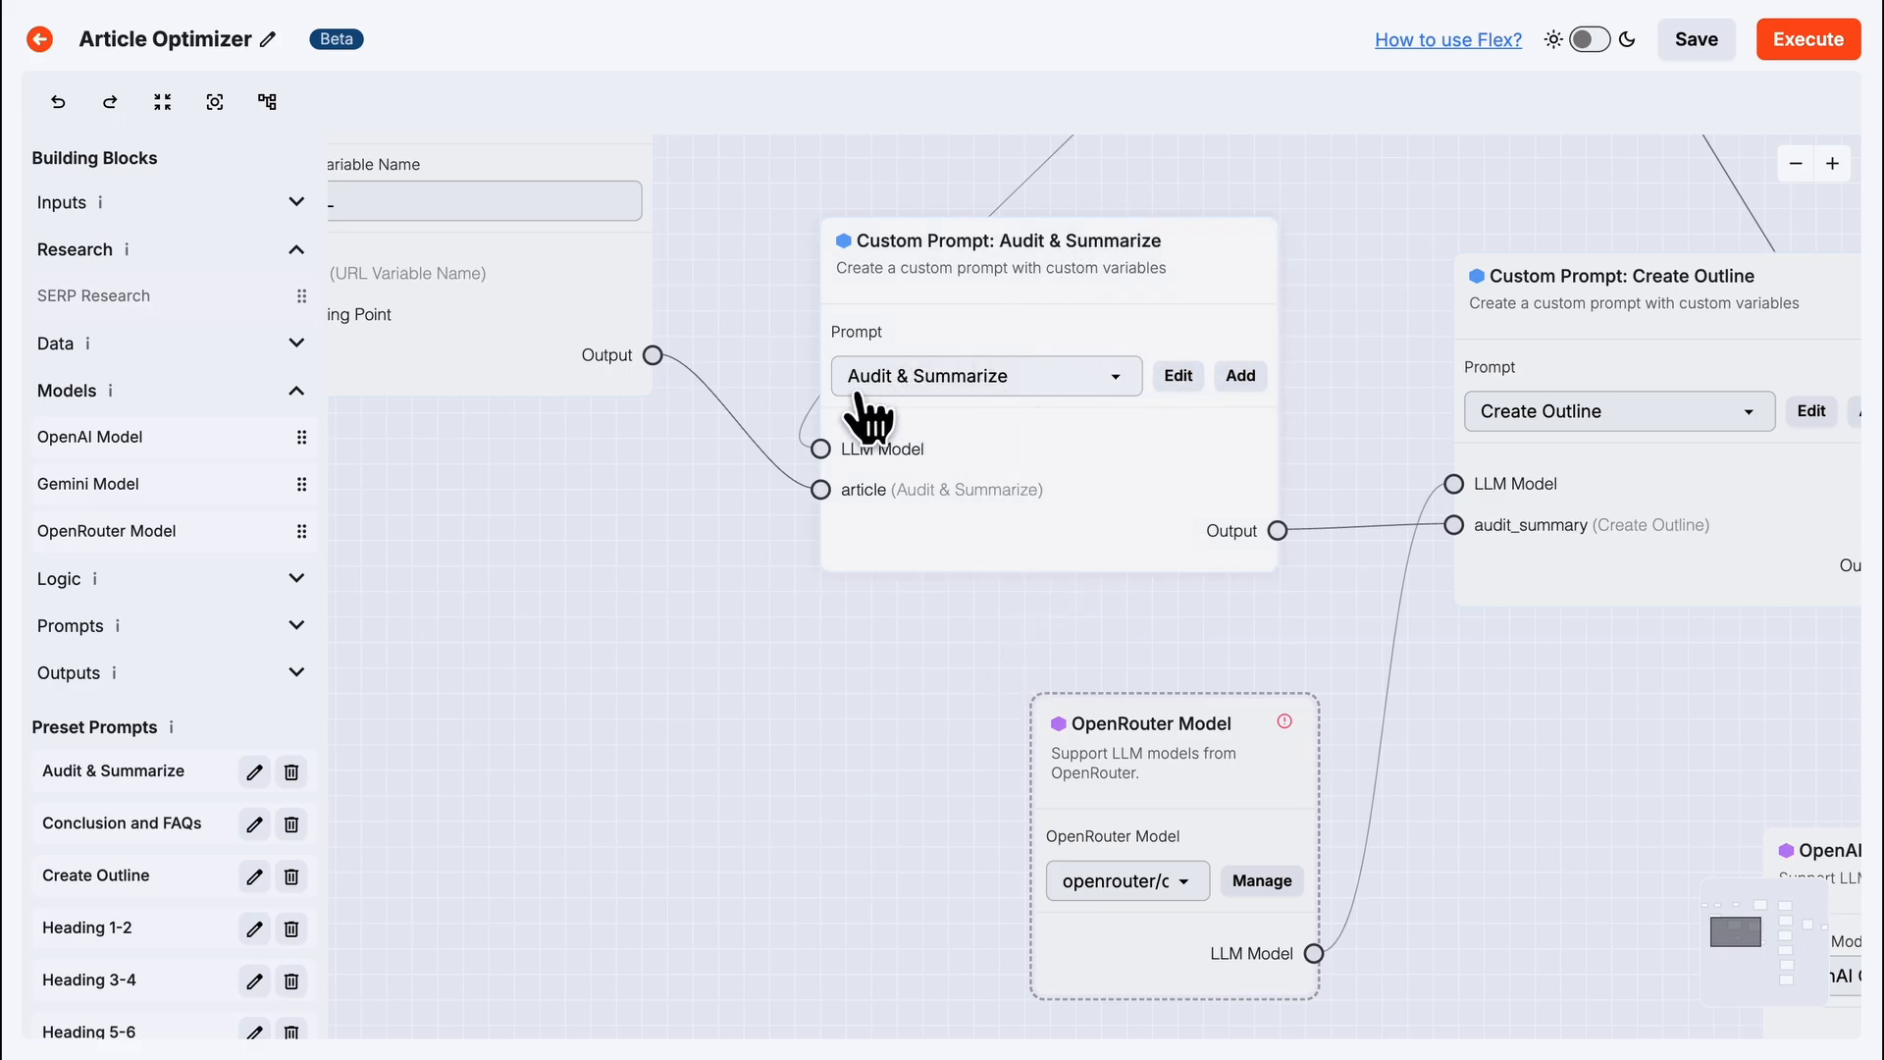
left_click_drag(170, 491, 568, 514)
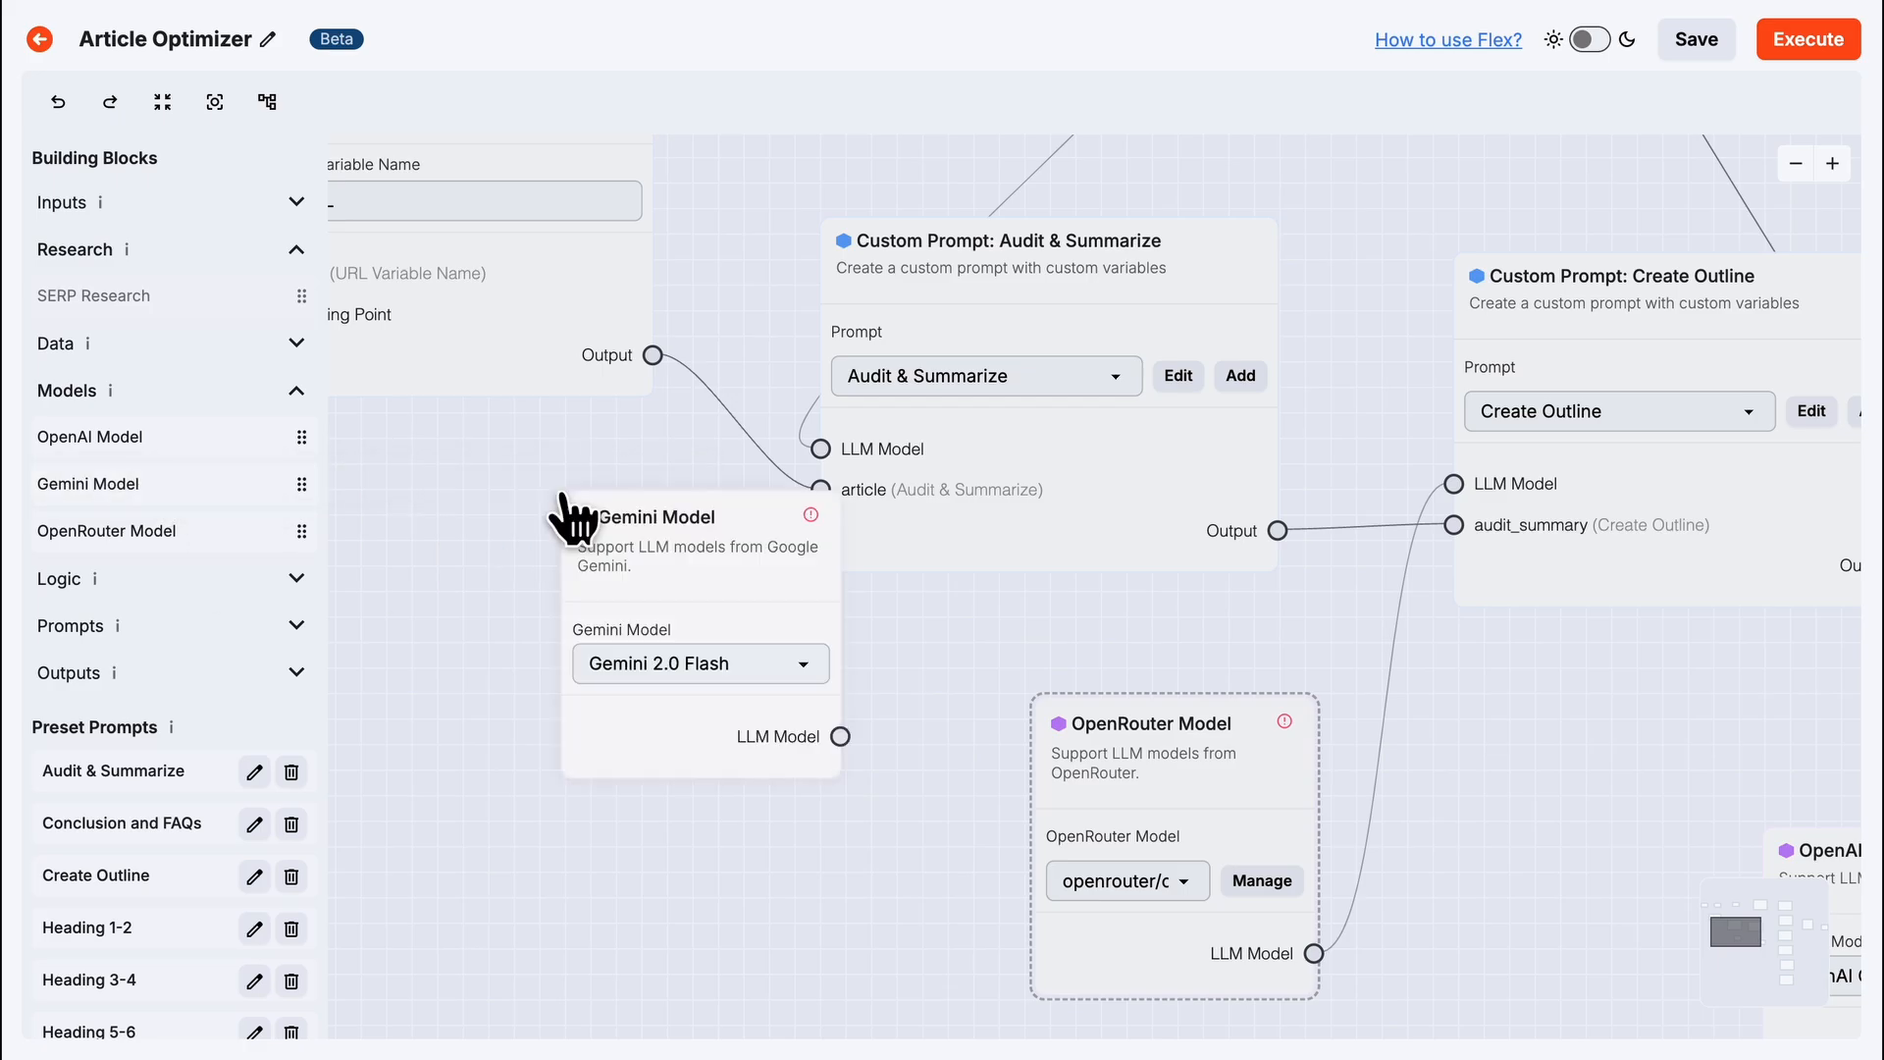
left_click_drag(707, 492, 513, 547)
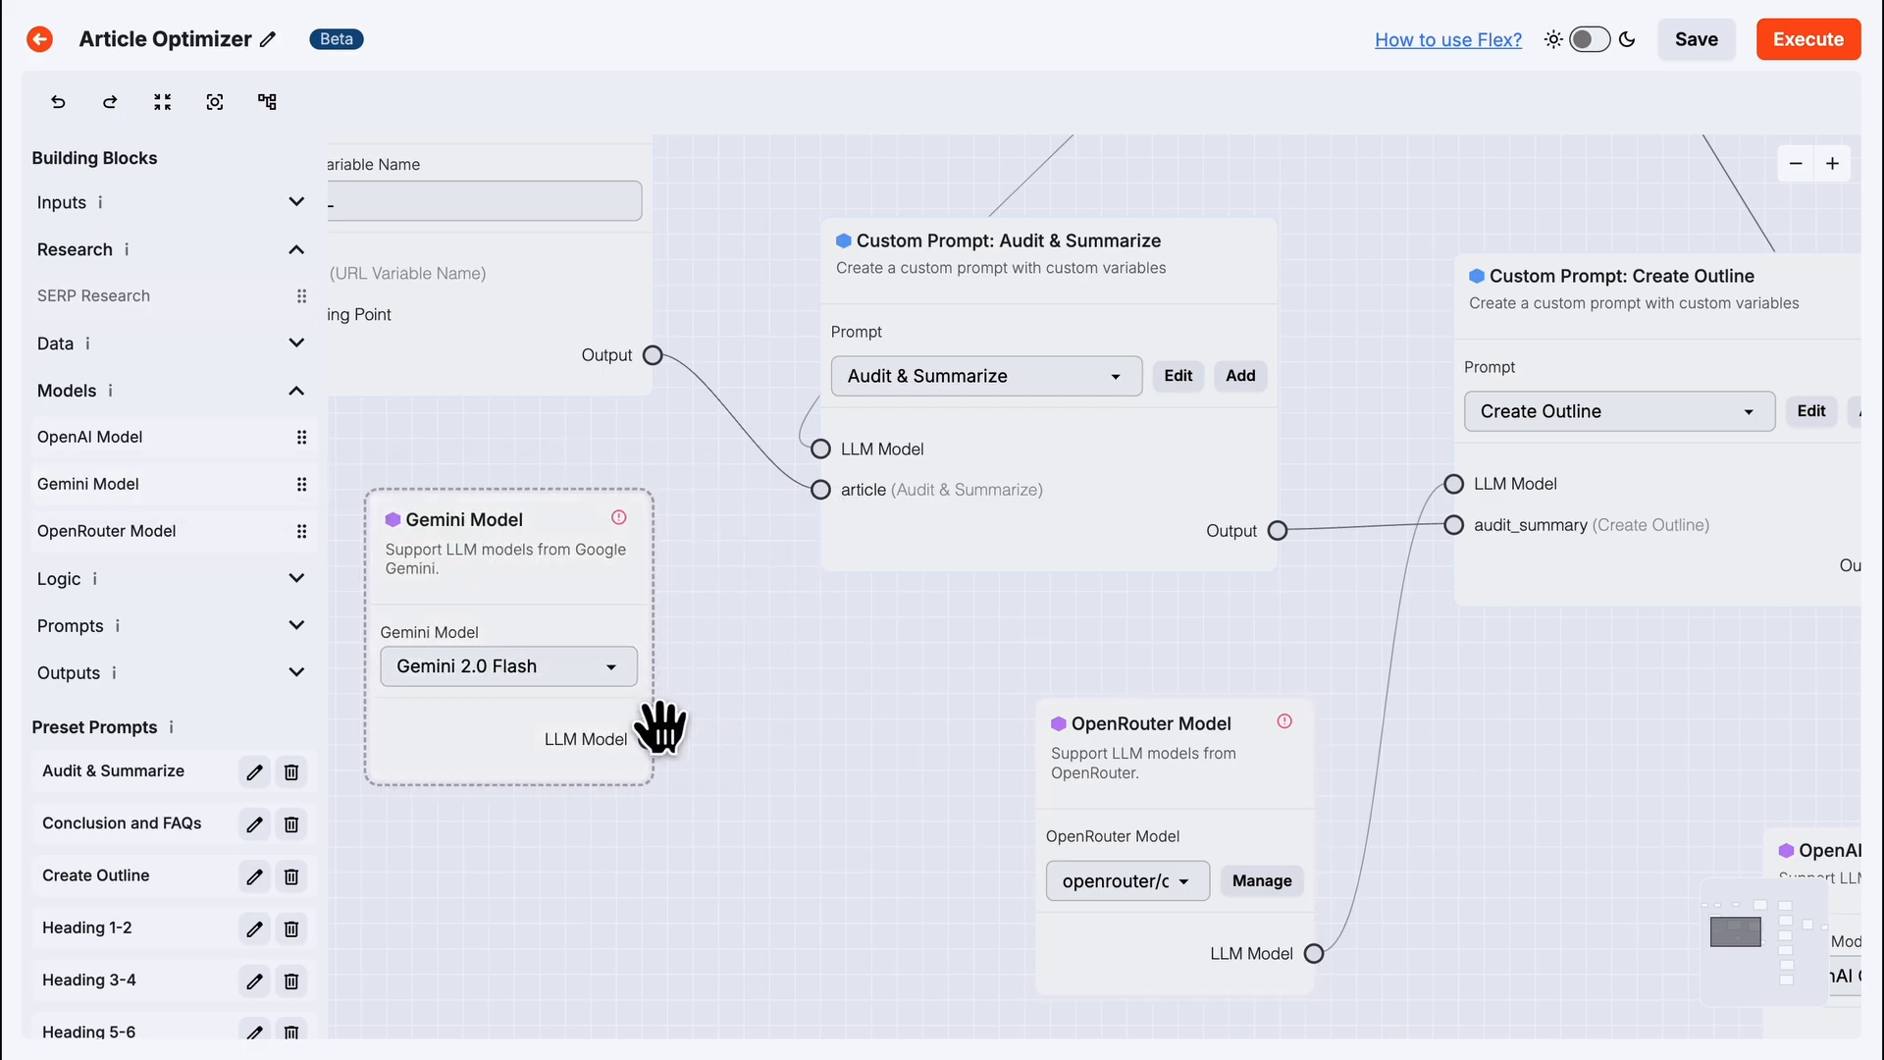
left_click_drag(648, 739, 822, 454)
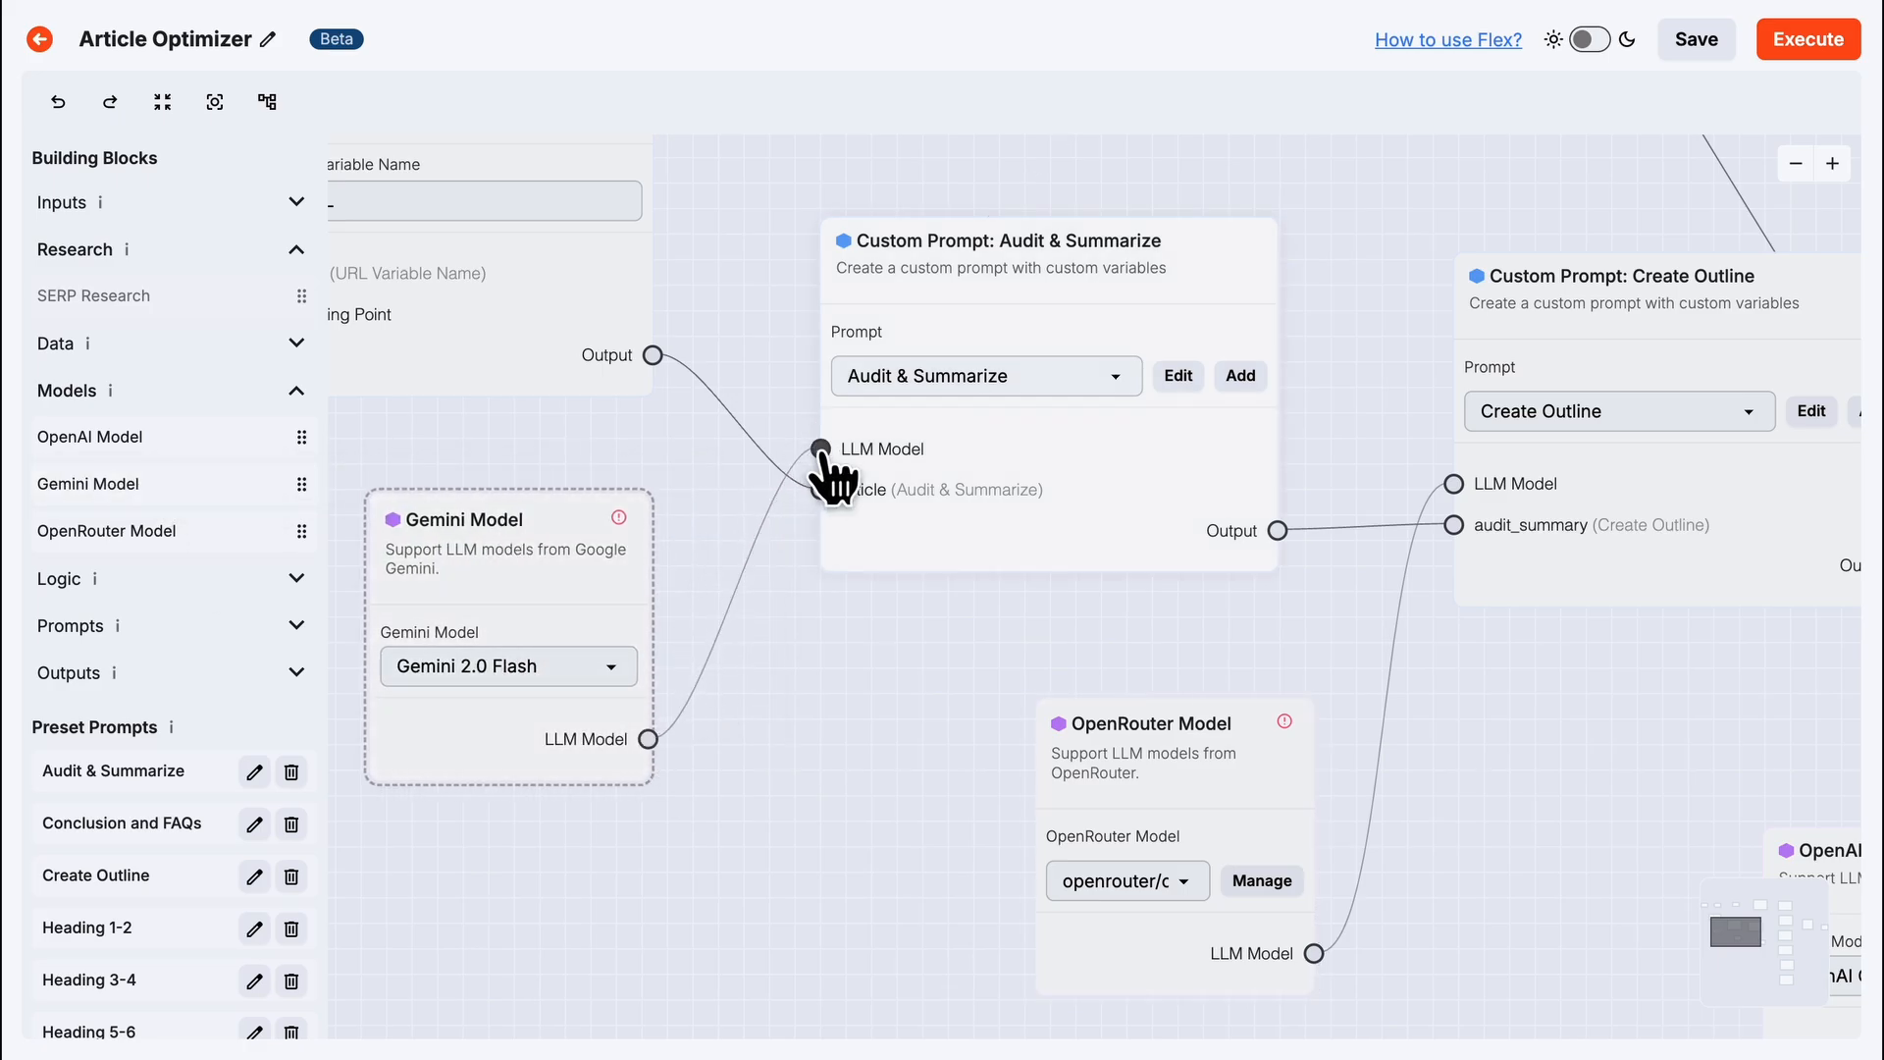